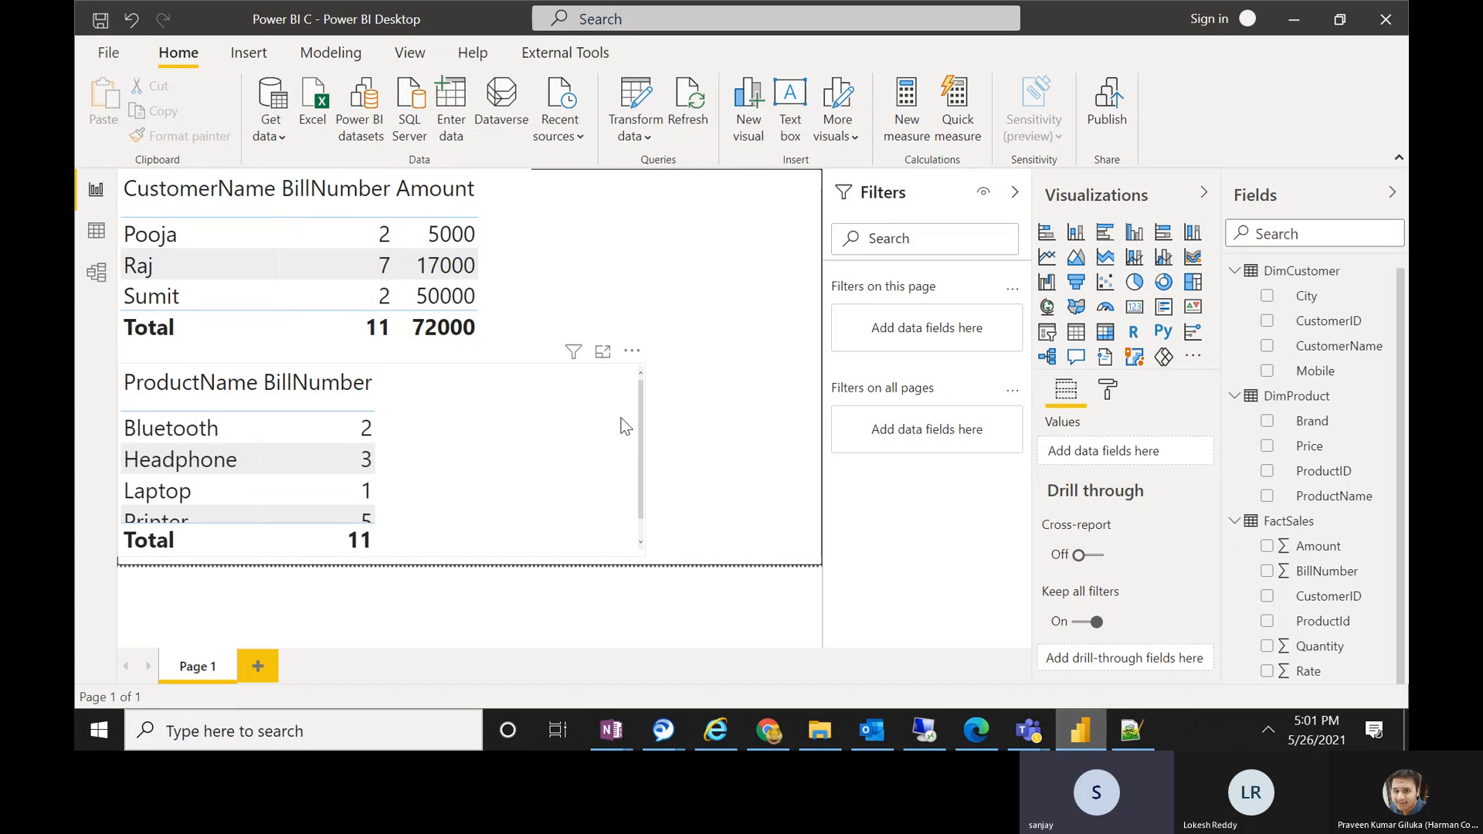
- Review the model diagram and the data rows of the FactSales and DimProduct tables
{"action": "left_click", "coordinate": [95, 271]}
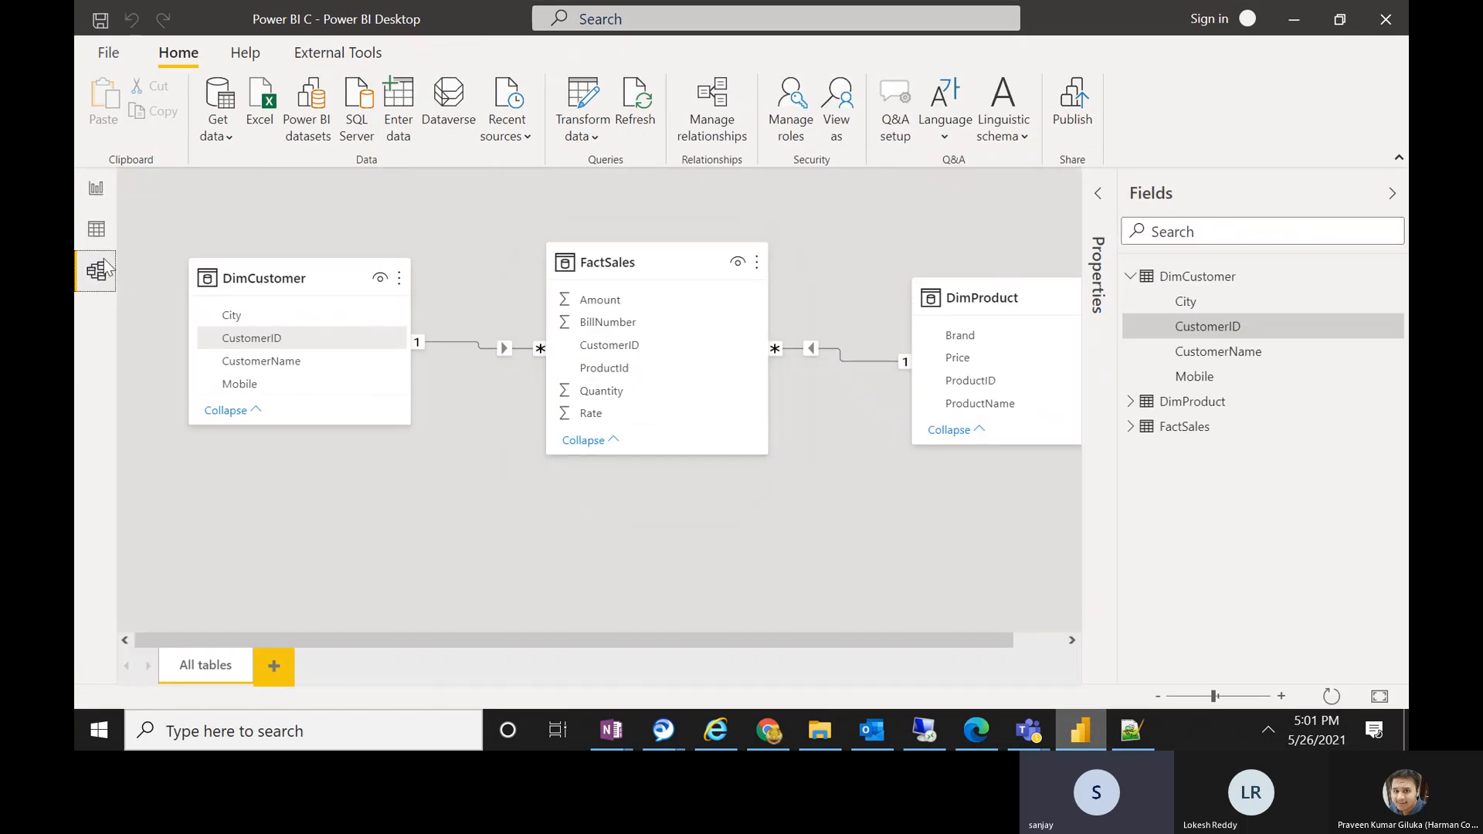
{"action": "left_click", "coordinate": [104, 230]}
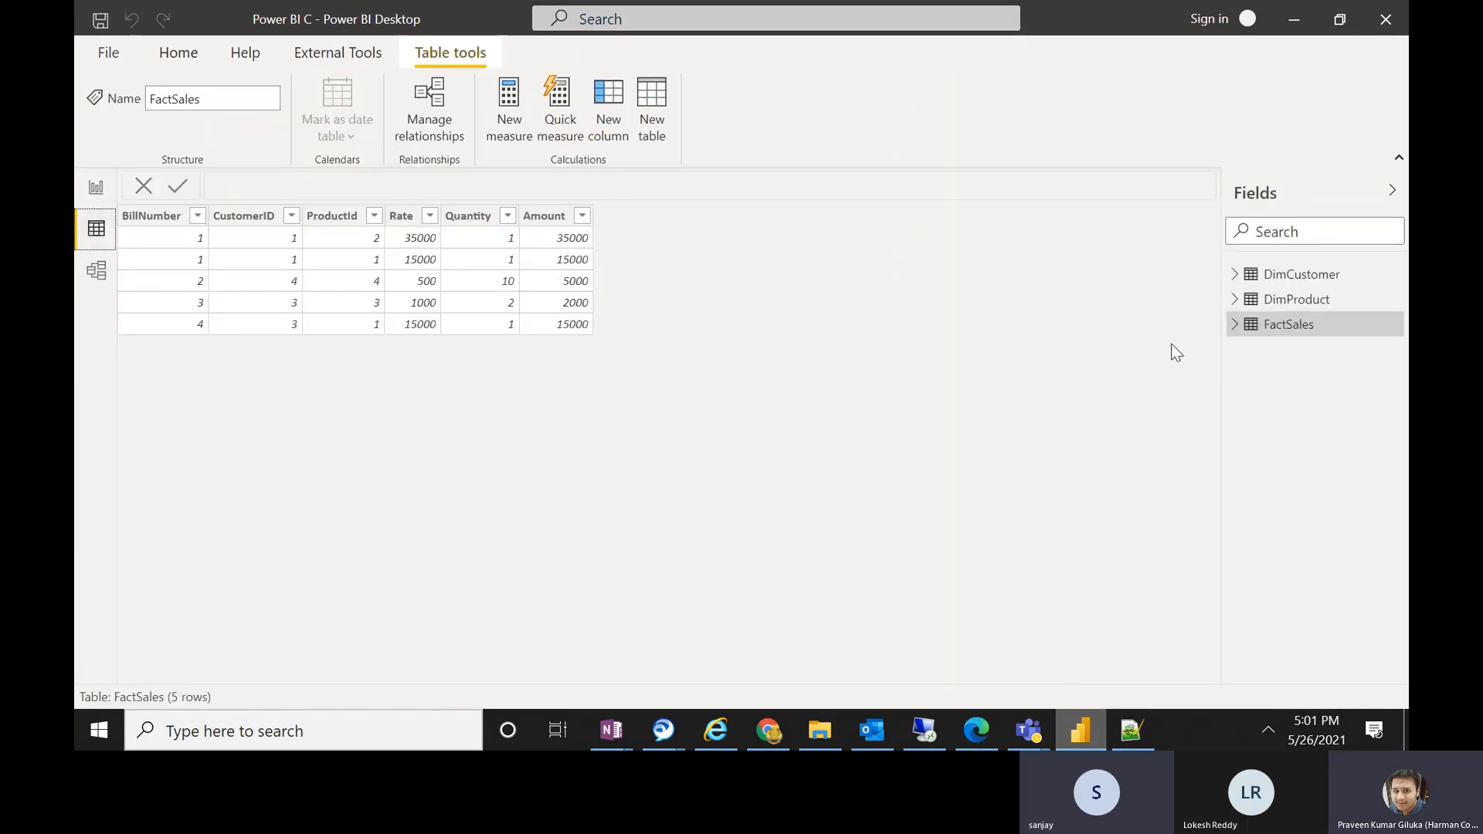
{"action": "left_click", "coordinate": [1310, 298]}
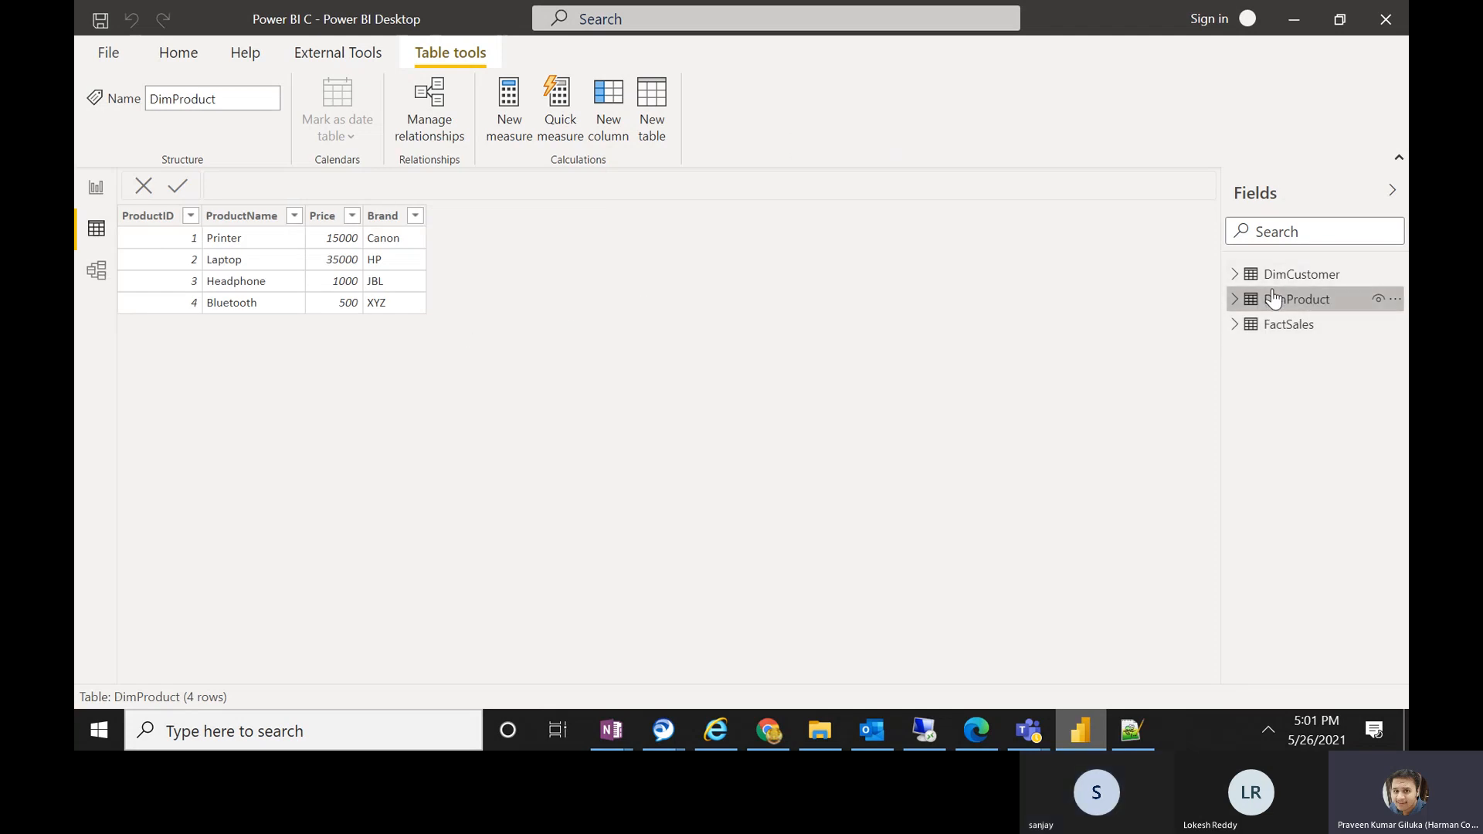
- Shift the DimProduct and FactSales tables slightly closer to DimCustomer in the model diagram
{"action": "left_click", "coordinate": [94, 267]}
{"action": "mouse_move", "coordinate": [282, 285]}
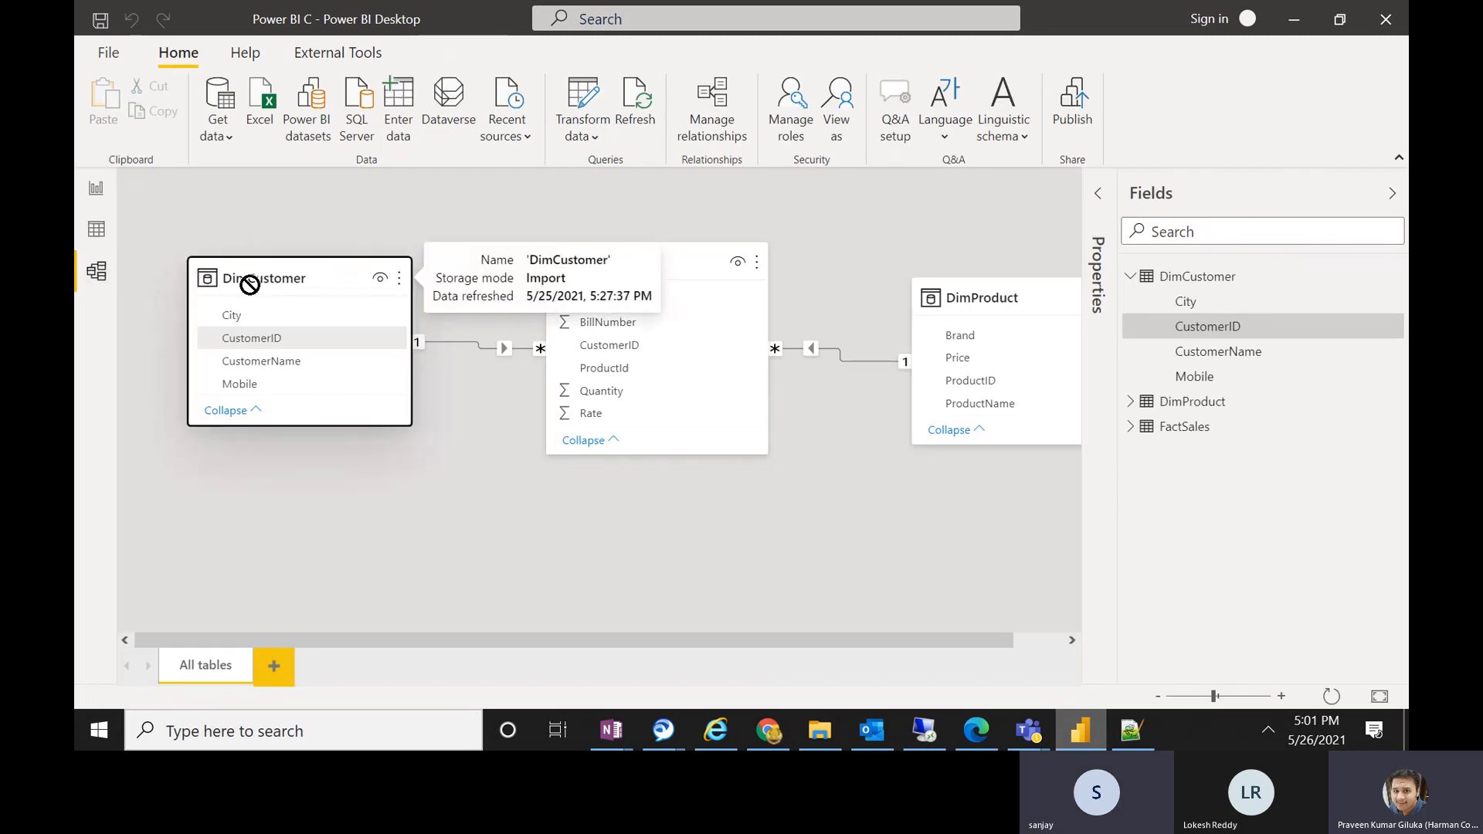
{"action": "left_click_drag", "start_coordinate": [235, 284], "coordinate": [235, 283]}
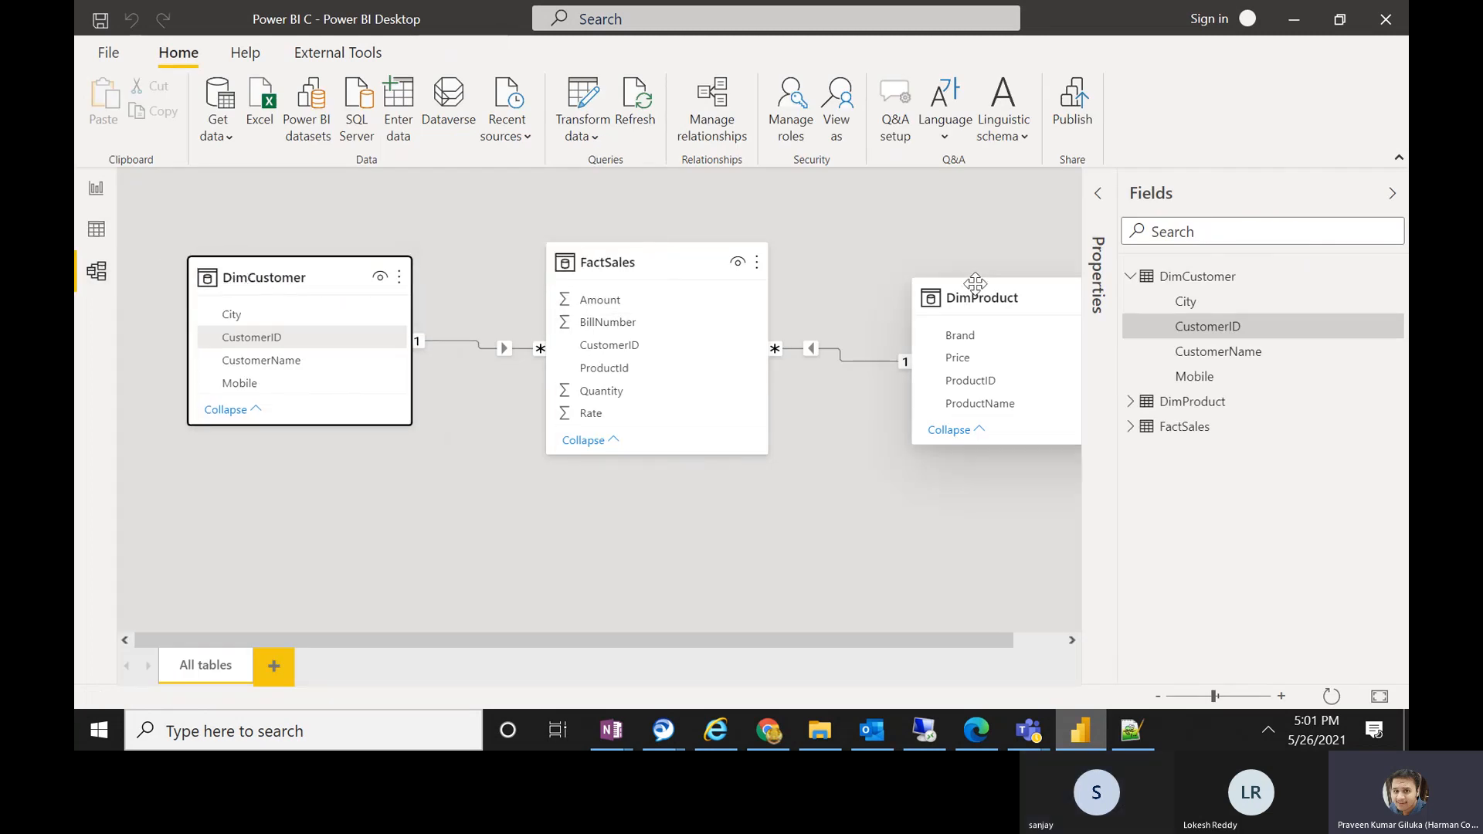
{"action": "left_click_drag", "start_coordinate": [970, 290], "coordinate": [942, 292]}
{"action": "left_click_drag", "start_coordinate": [618, 265], "coordinate": [593, 262]}
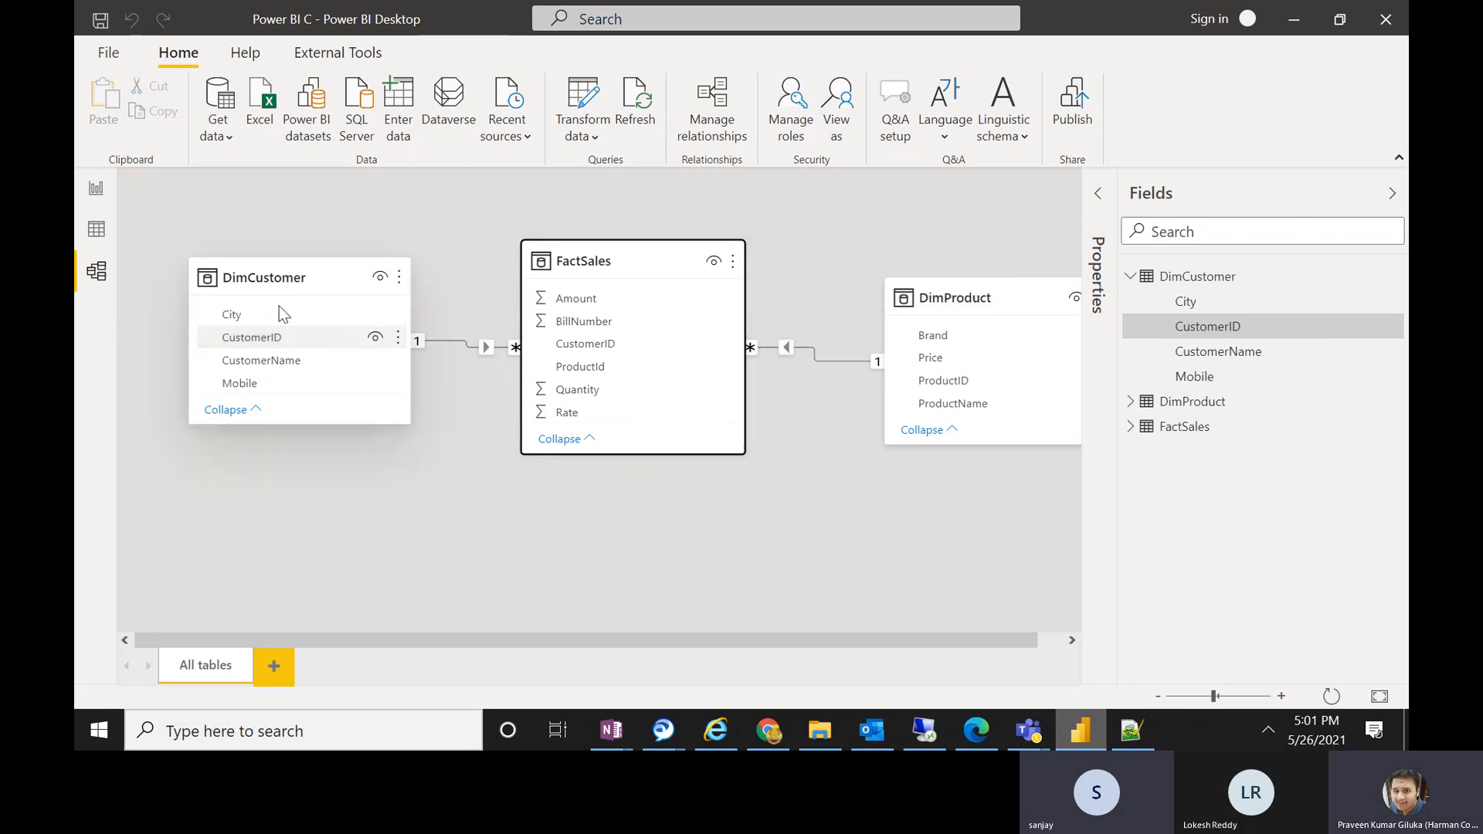
- Compare the CustomerID values in the DimCustomer table data with those in FactSales
{"action": "left_click", "coordinate": [77, 233]}
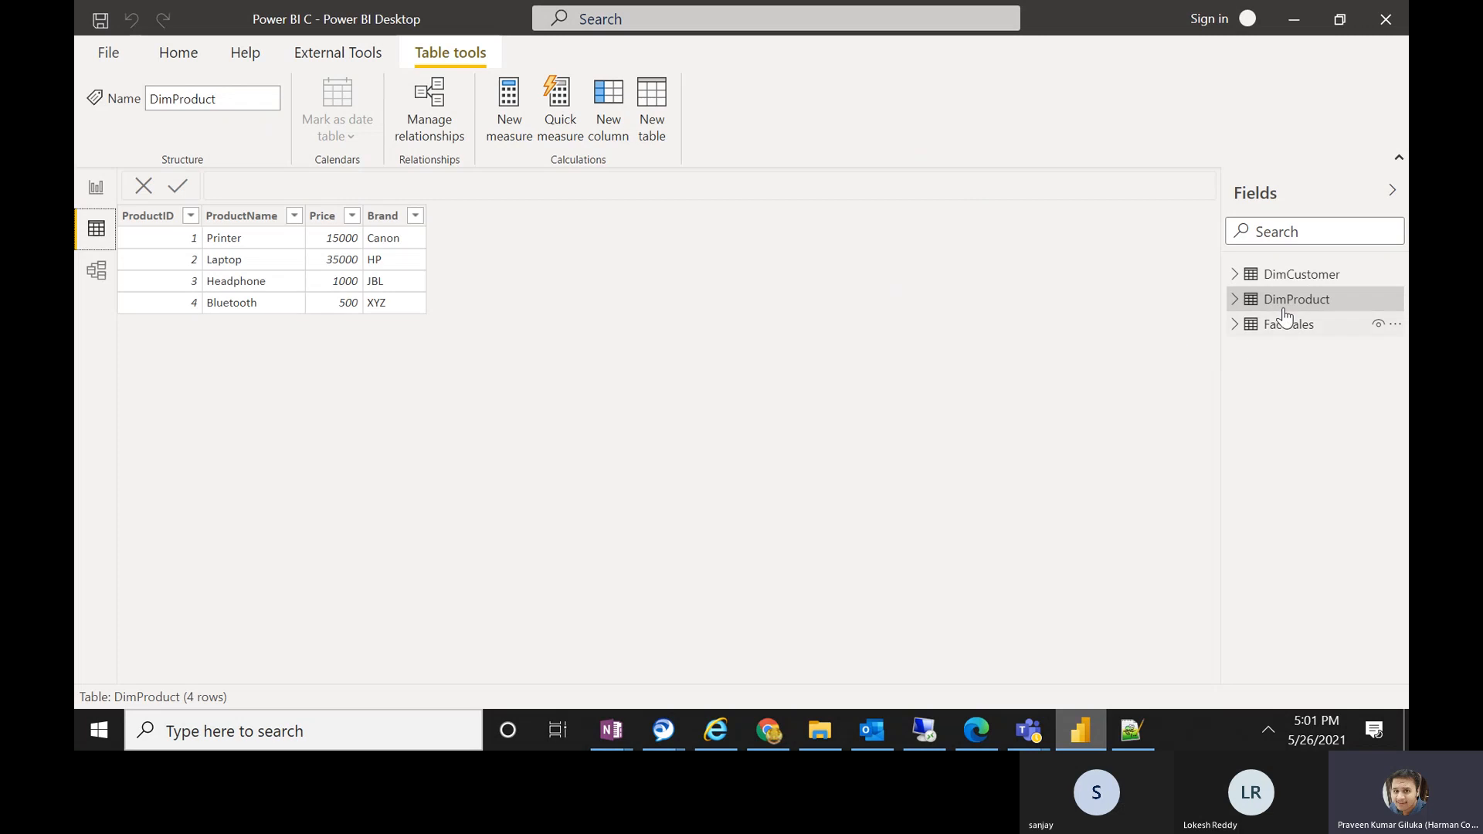
{"action": "left_click", "coordinate": [1290, 277]}
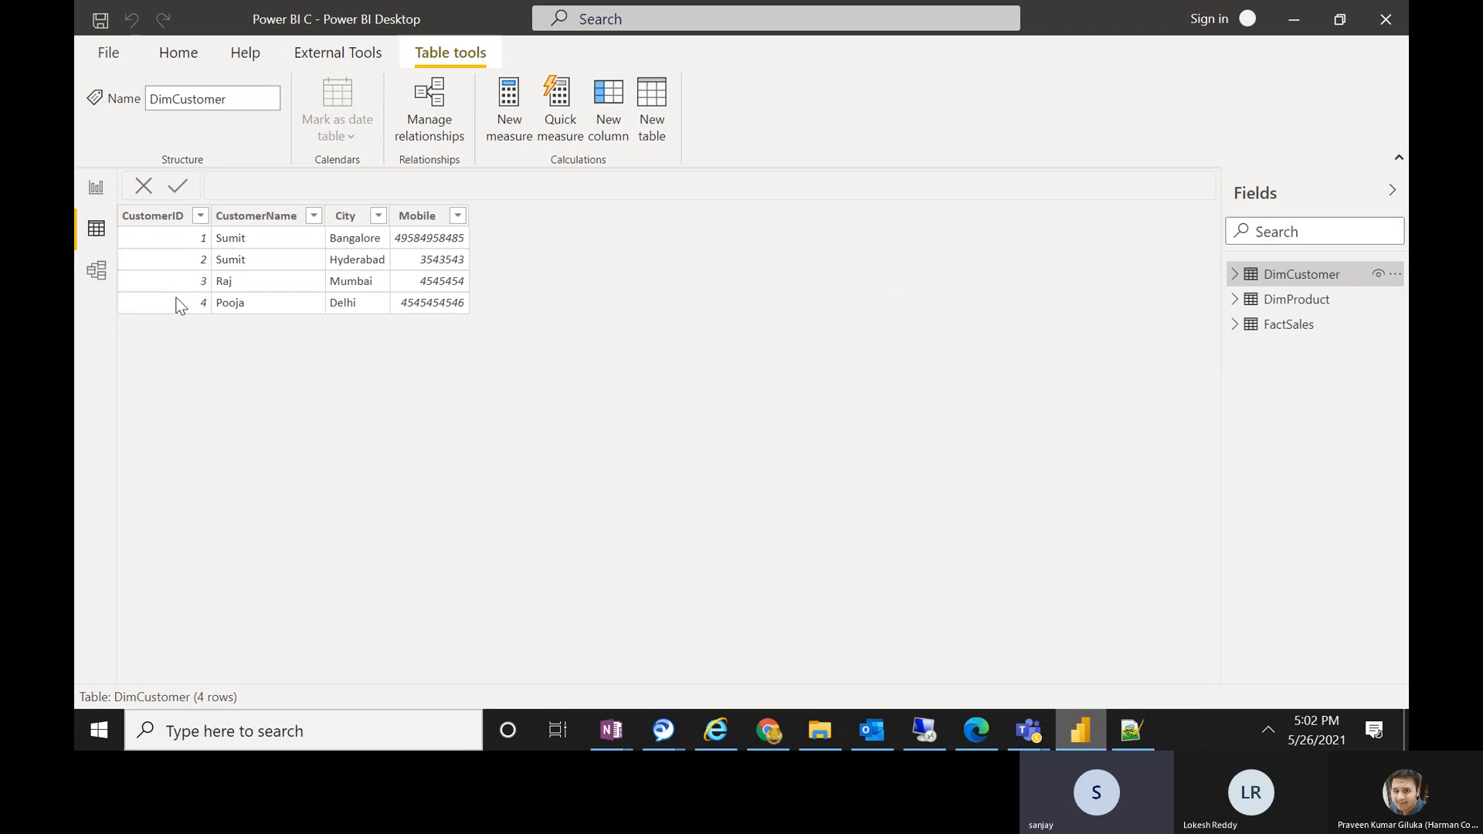
{"action": "left_click", "coordinate": [1275, 324]}
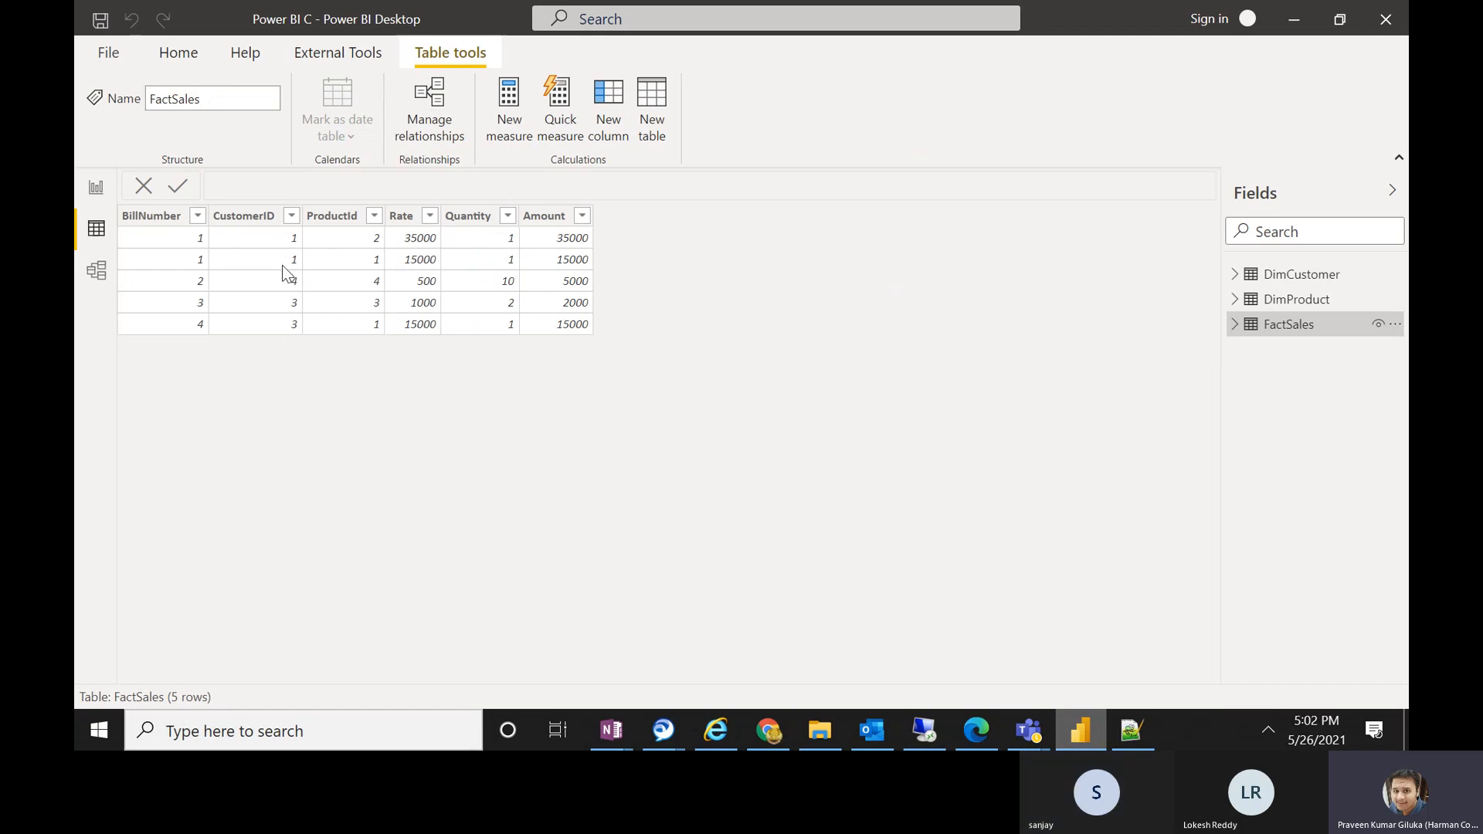
{"action": "left_click", "coordinate": [1303, 278]}
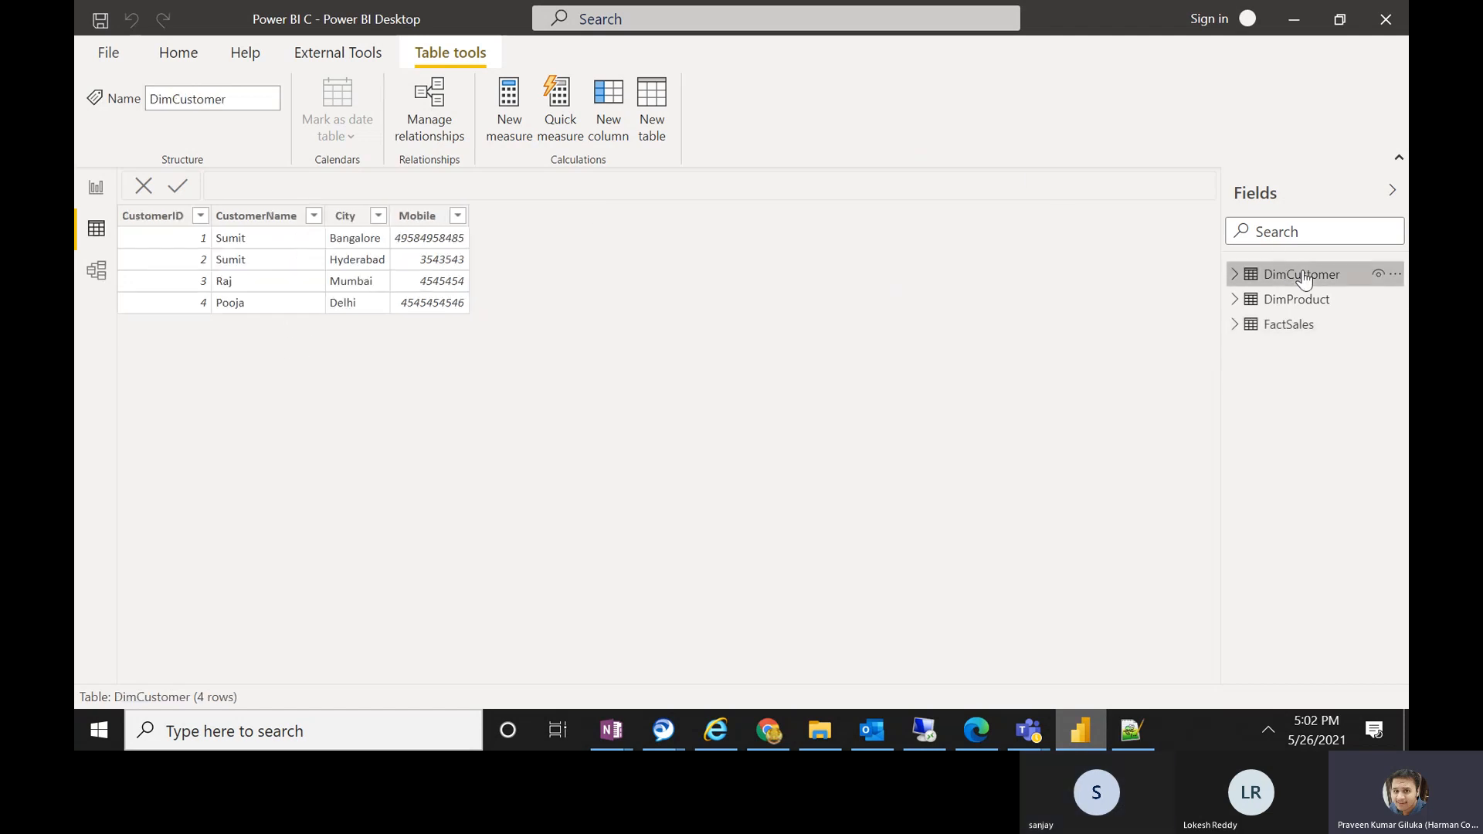
{"action": "left_click", "coordinate": [1282, 326]}
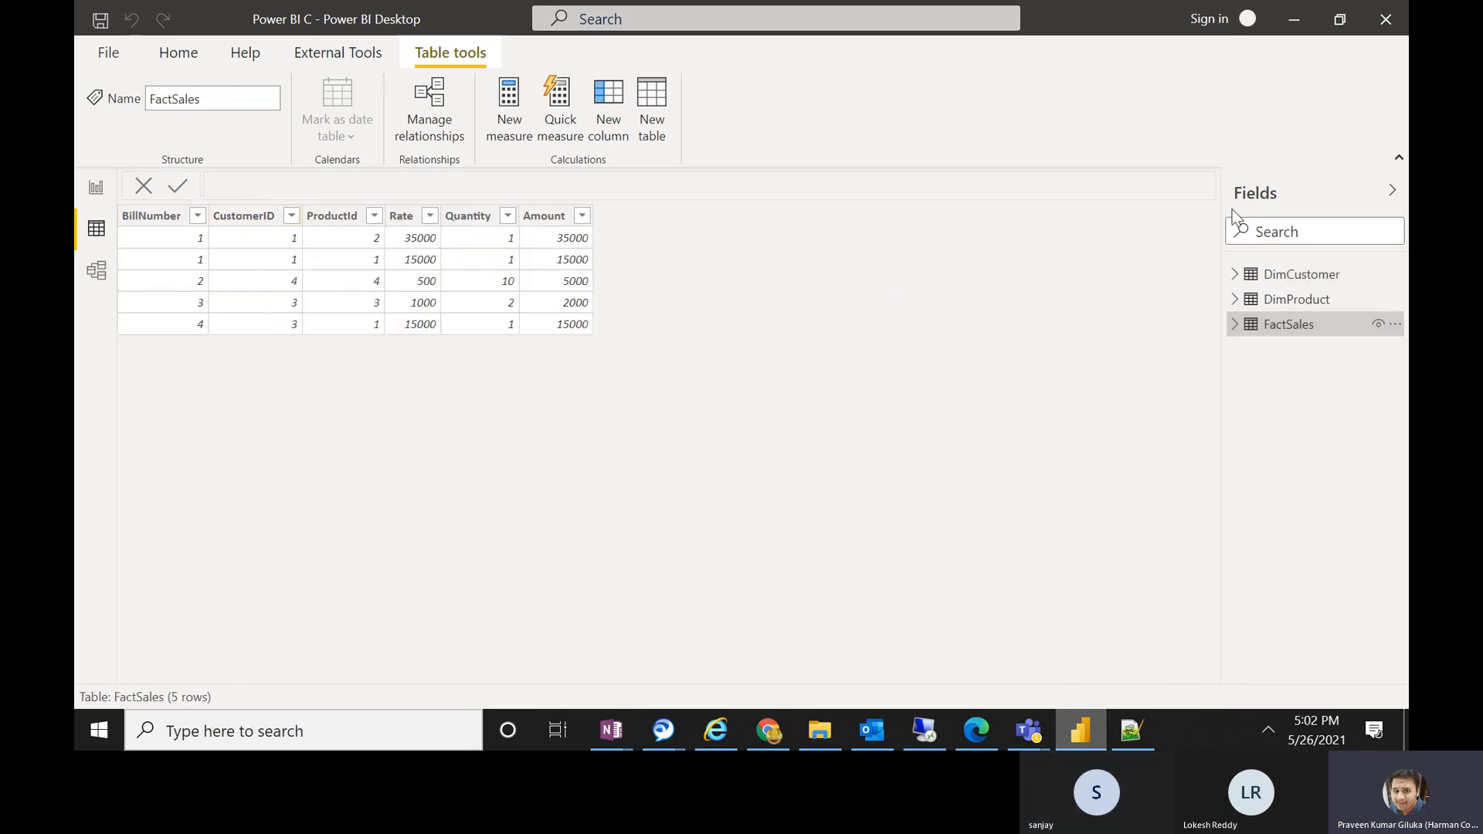
{"action": "left_click", "coordinate": [1313, 278]}
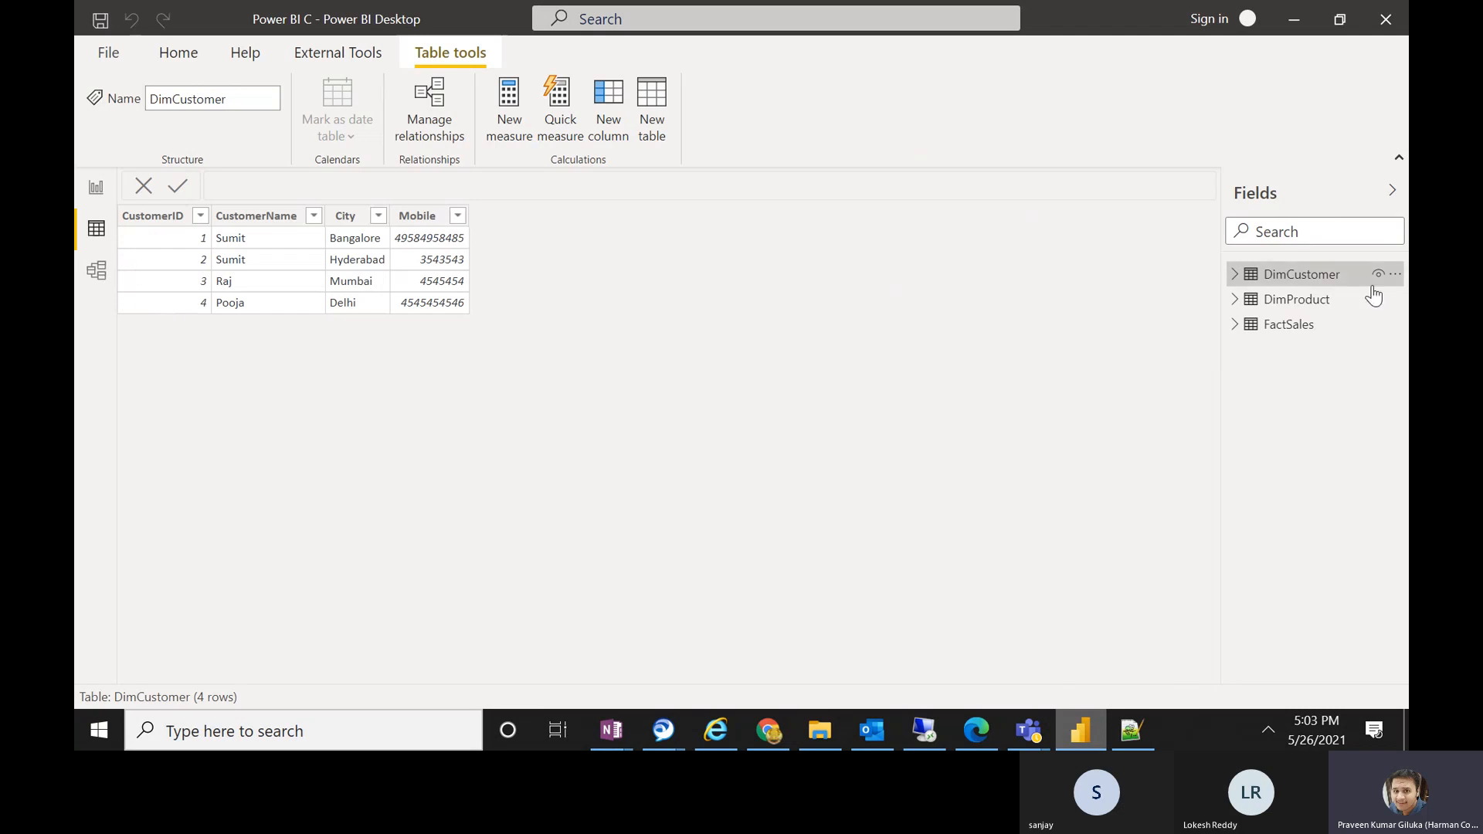
{"action": "left_click", "coordinate": [1300, 338]}
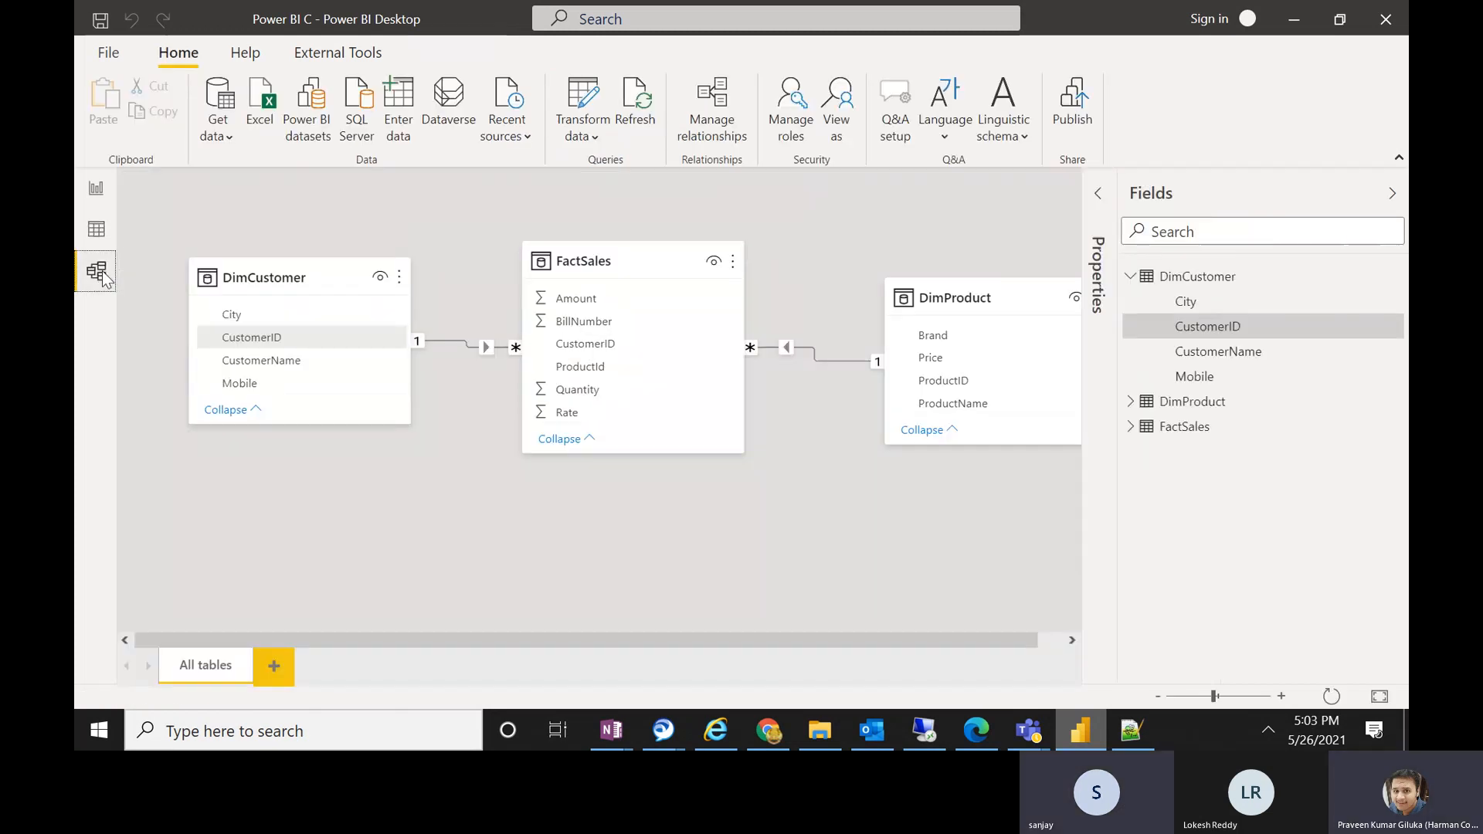
- Check how DimProduct links to FactSales in the model diagram and compare the product ID values in both tables' data
{"action": "left_click", "coordinate": [98, 272]}
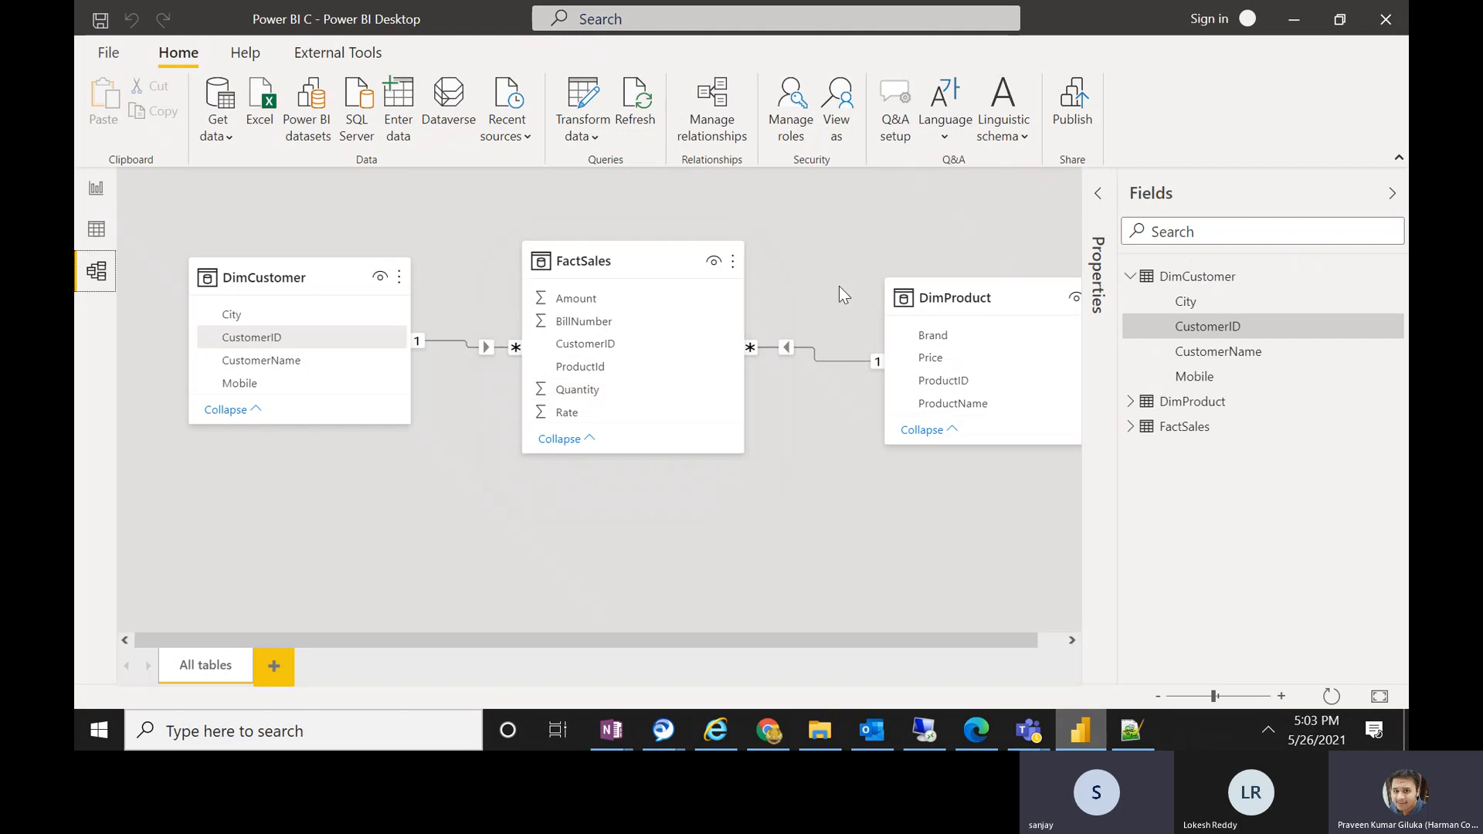
{"action": "mouse_move", "coordinate": [960, 286]}
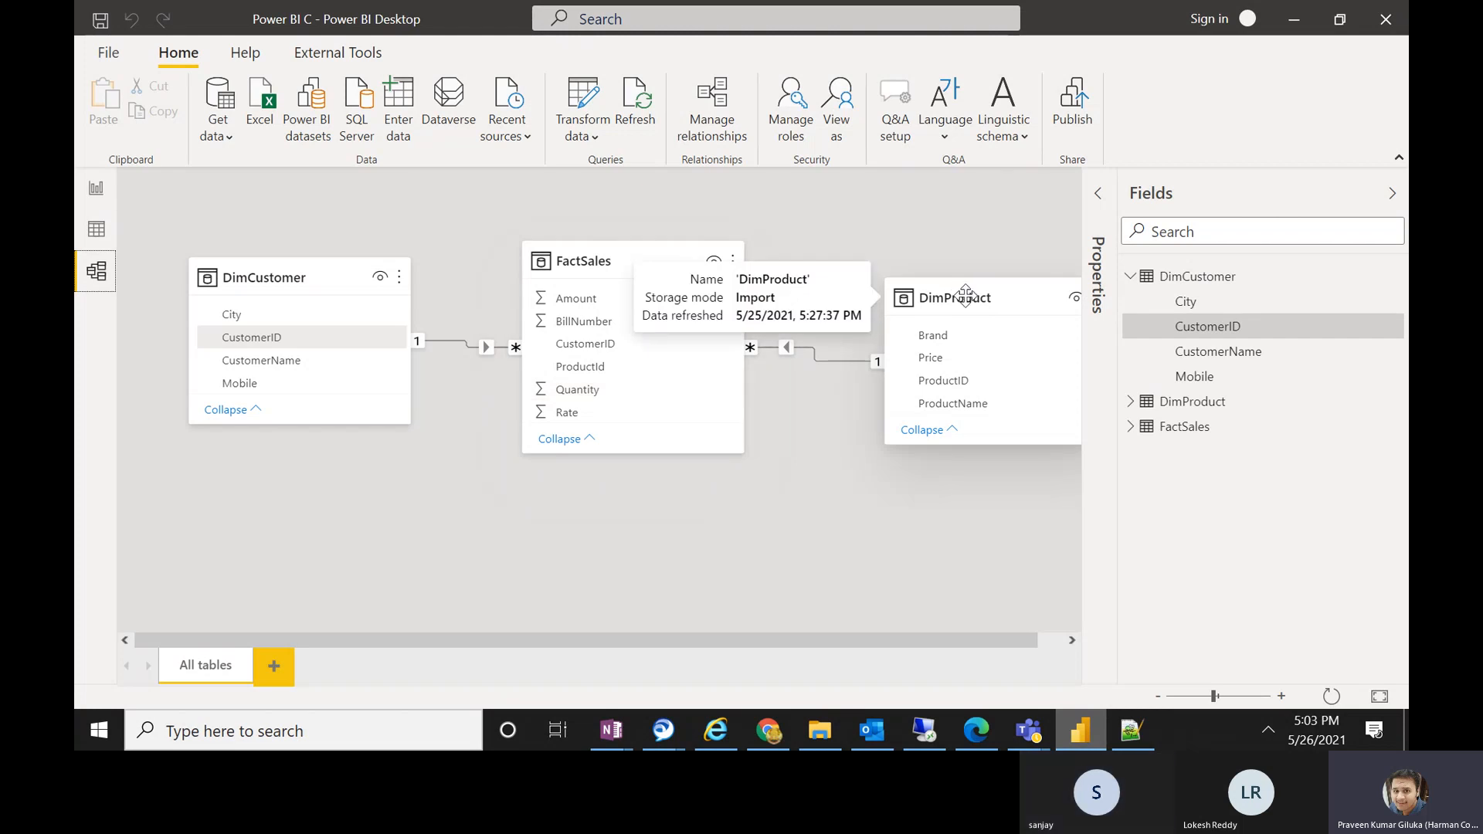
{"action": "mouse_move", "coordinate": [584, 262]}
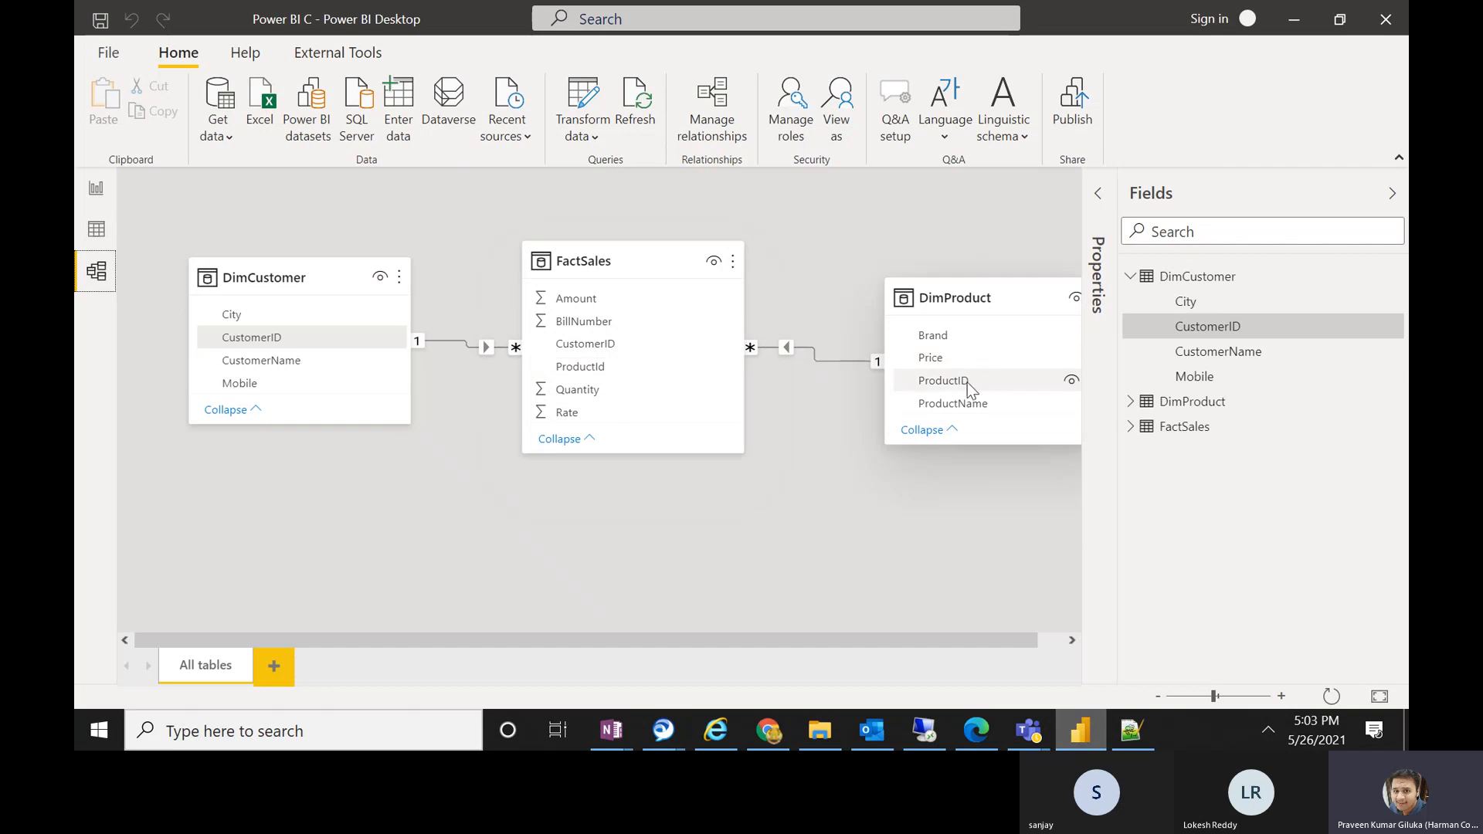
{"action": "left_click", "coordinate": [96, 227]}
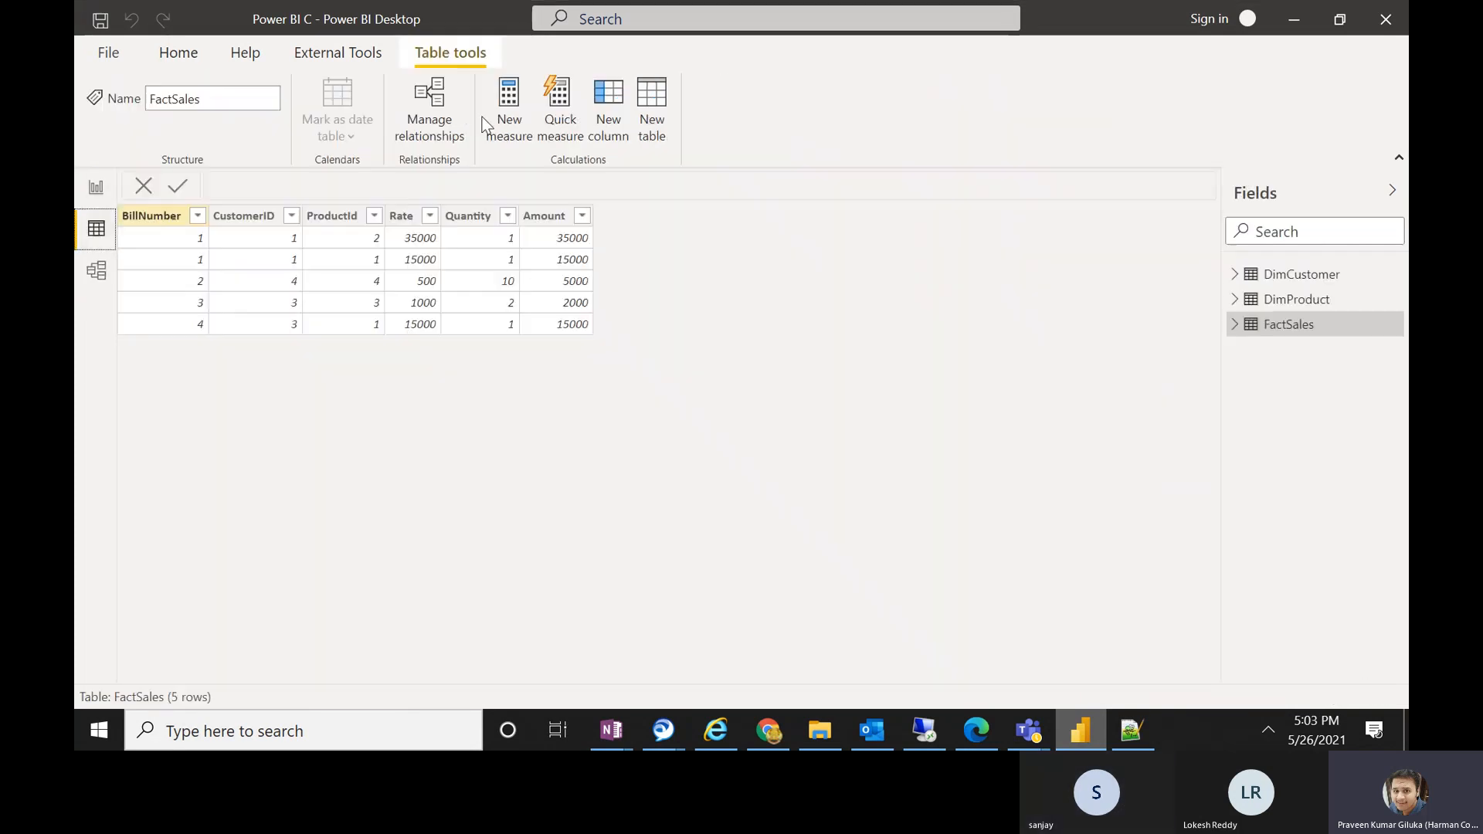
{"action": "left_click", "coordinate": [1302, 299]}
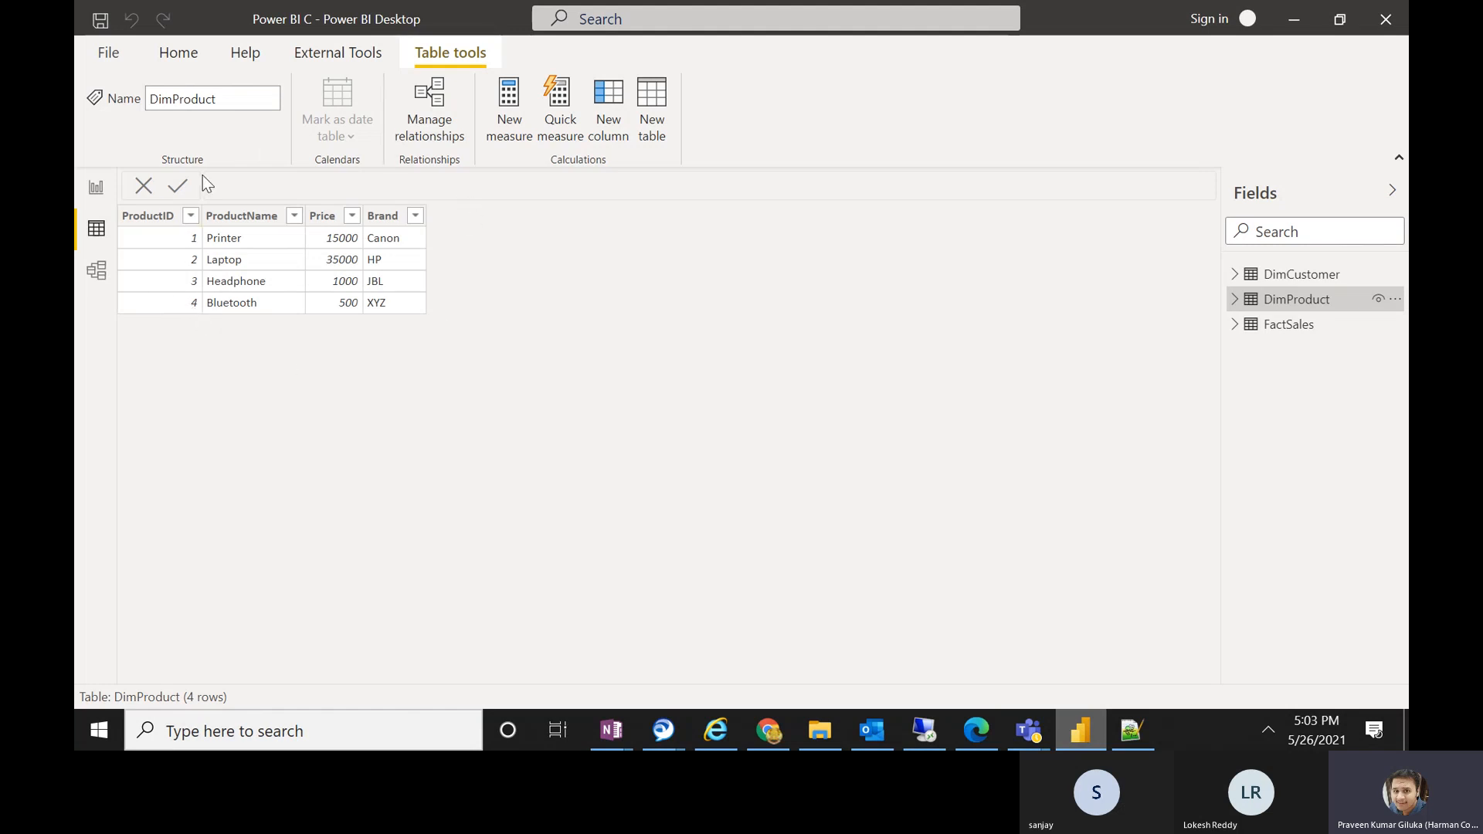
{"action": "left_click", "coordinate": [1287, 328]}
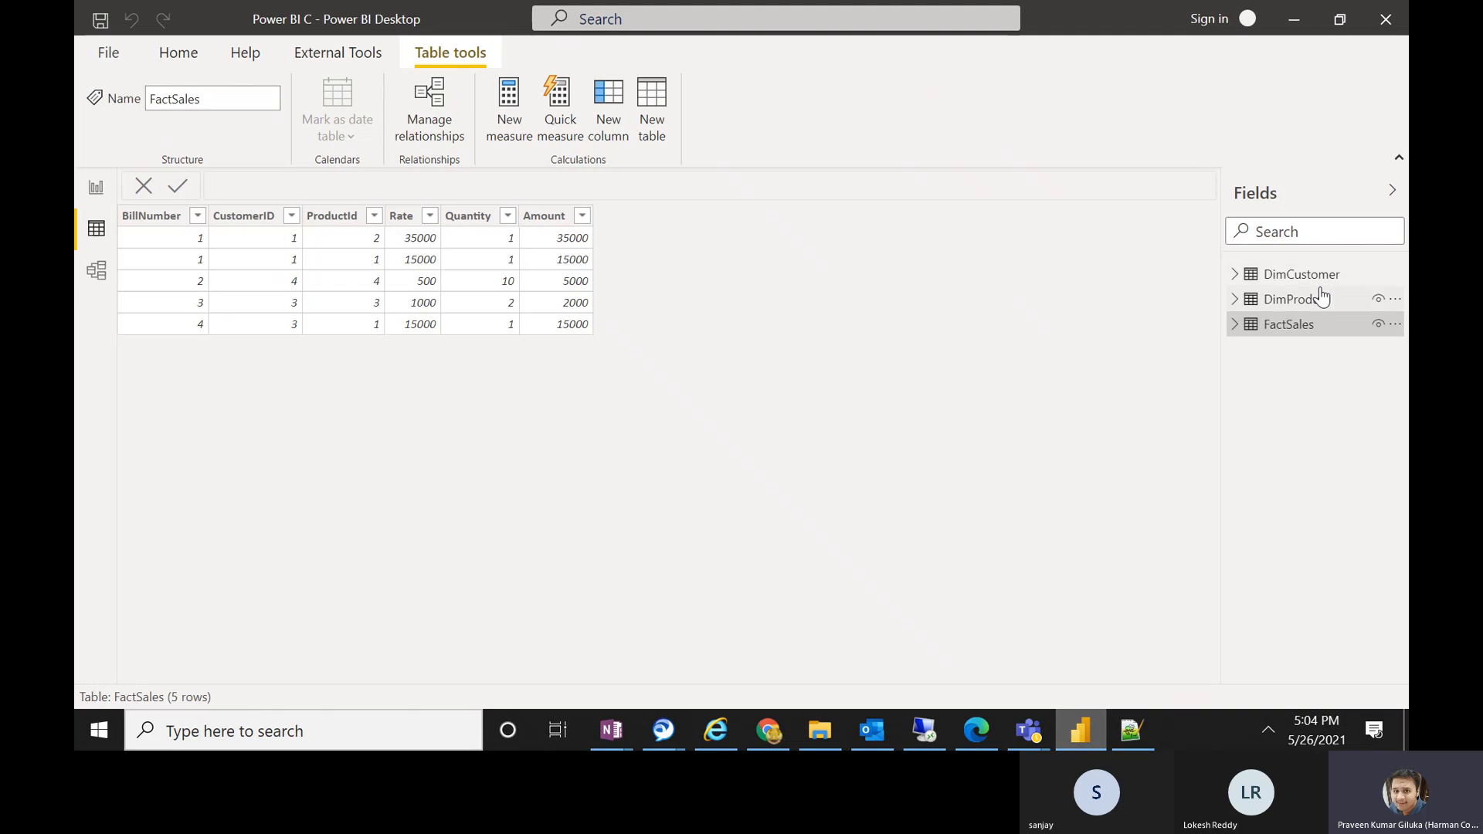
- Inspect the relationship lines in the model diagram and open the DimCustomer–FactSales relationship for editing
{"action": "left_click", "coordinate": [96, 270]}
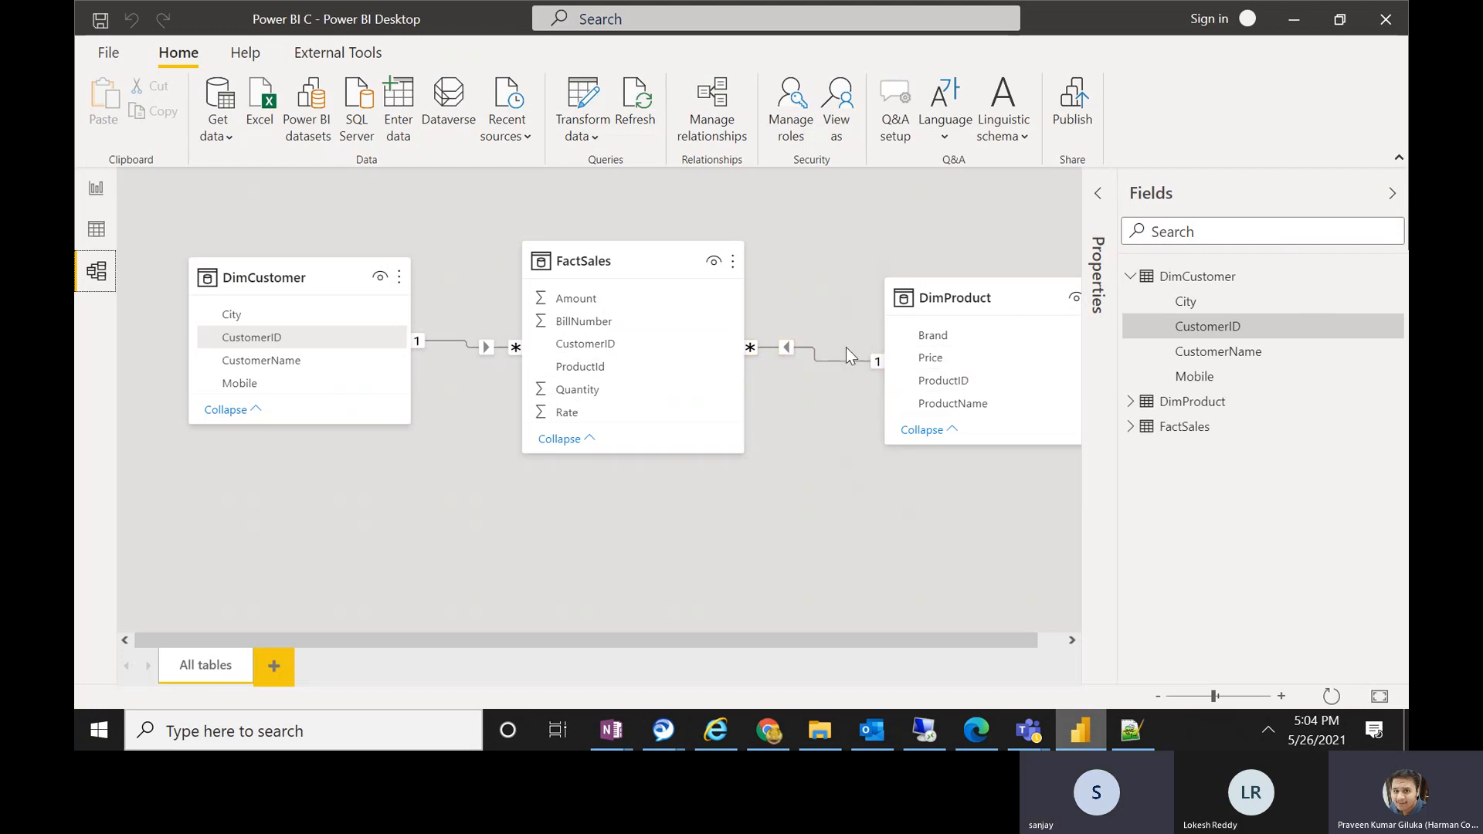
{"action": "left_click", "coordinate": [879, 363]}
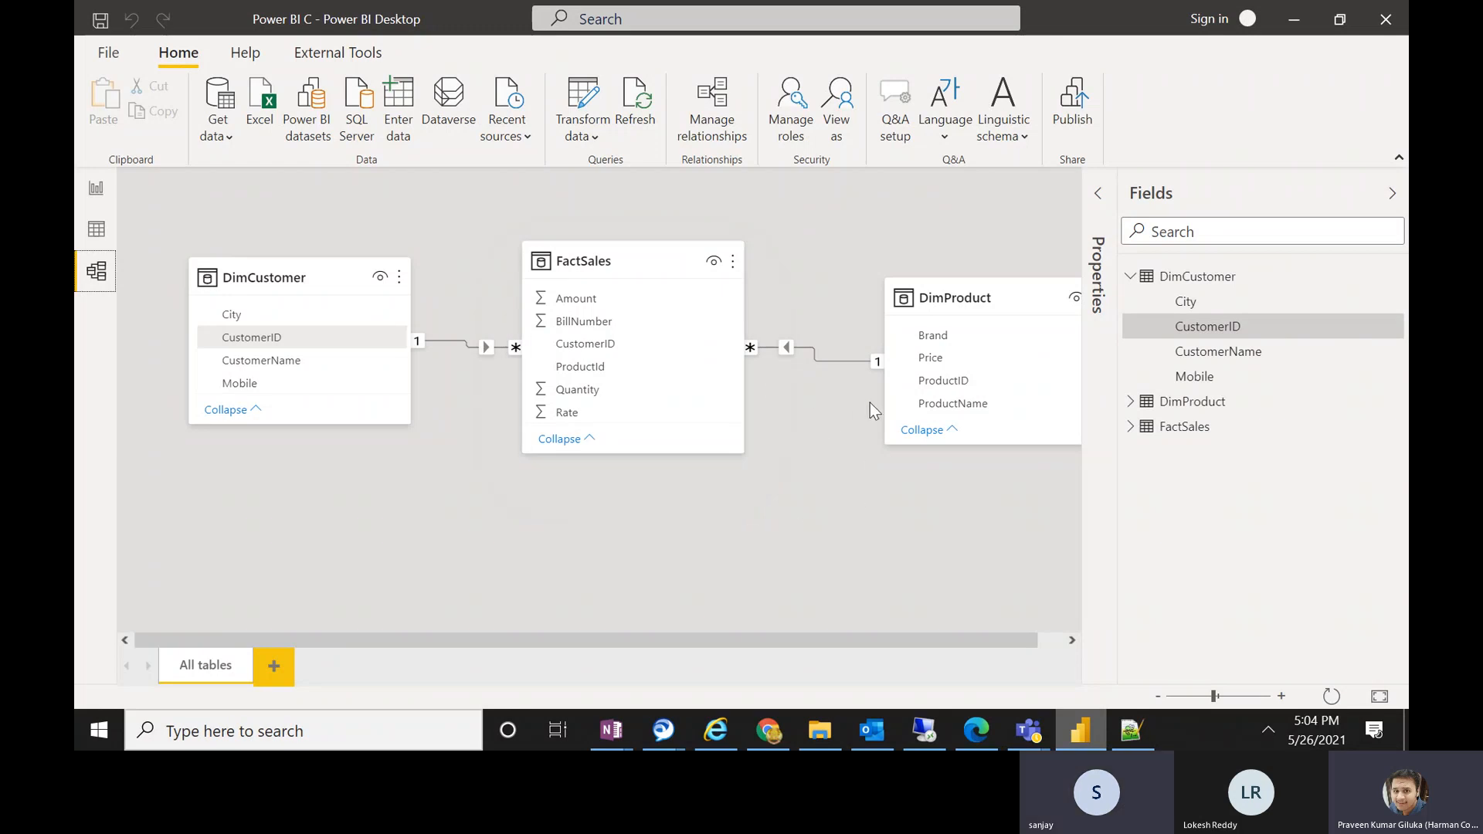
{"action": "left_click", "coordinate": [467, 348]}
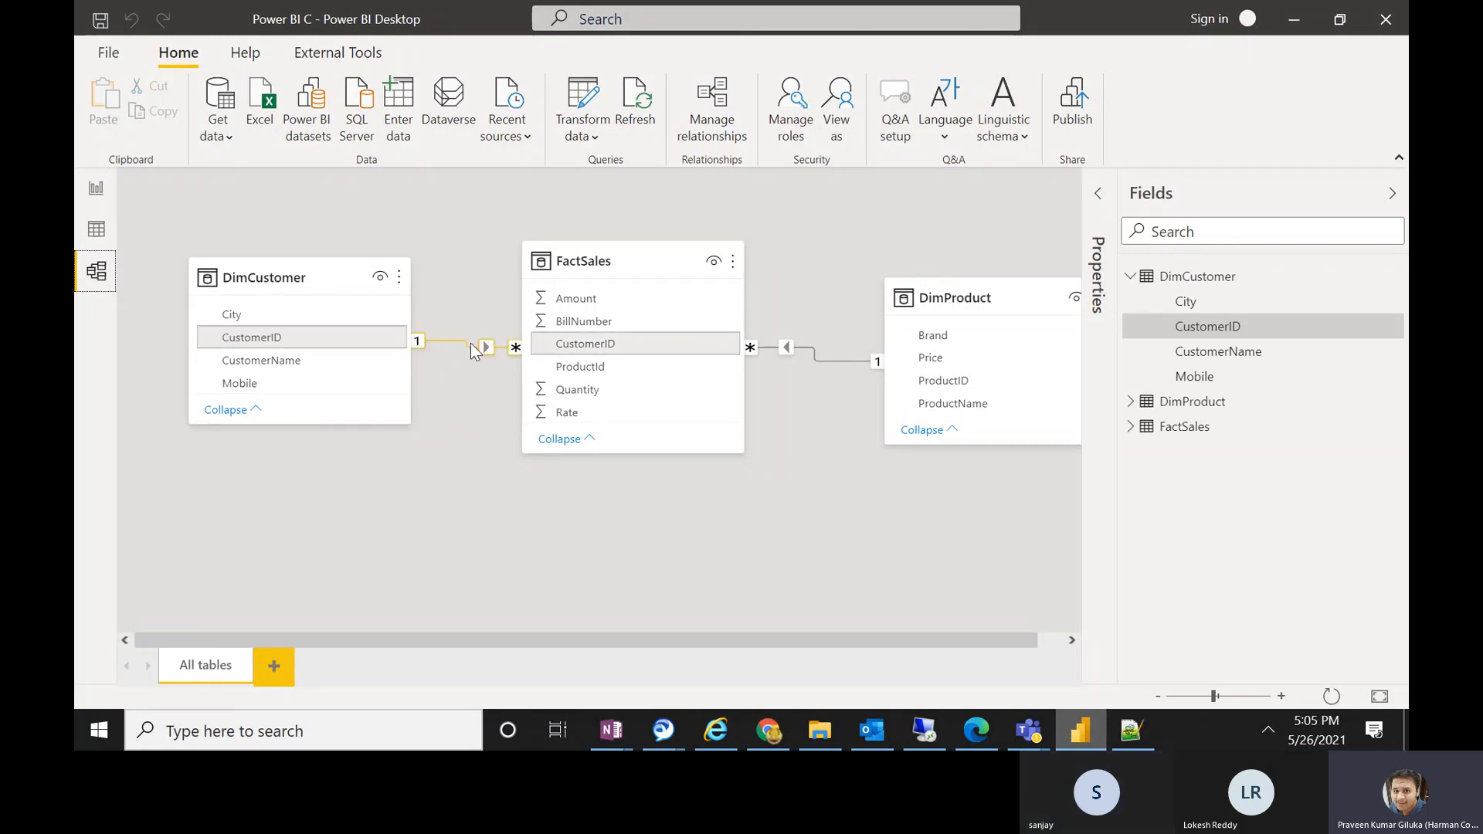
{"action": "right_click", "coordinate": [473, 349]}
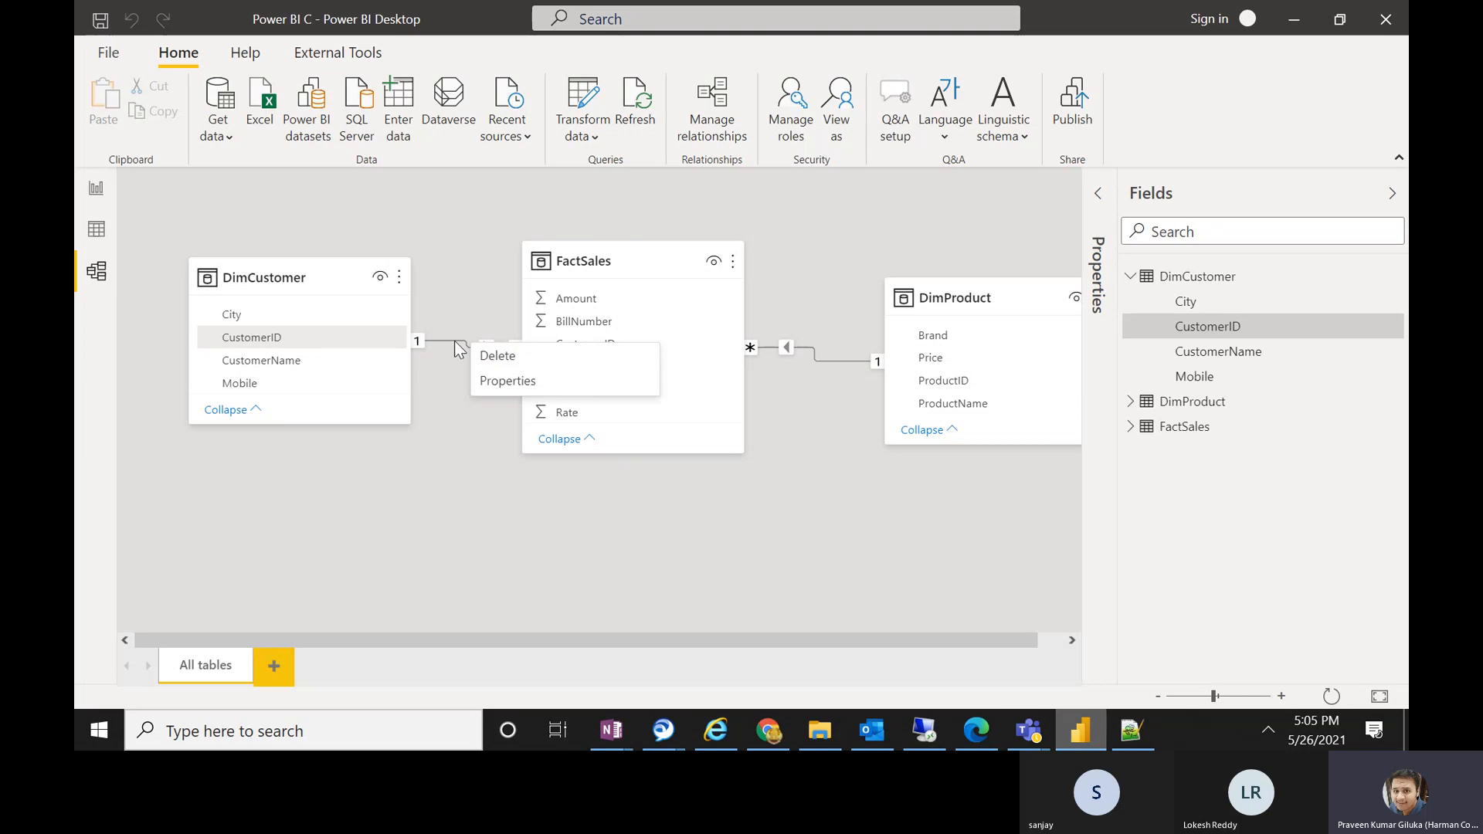
{"action": "left_click", "coordinate": [456, 347]}
{"action": "right_click", "coordinate": [456, 347]}
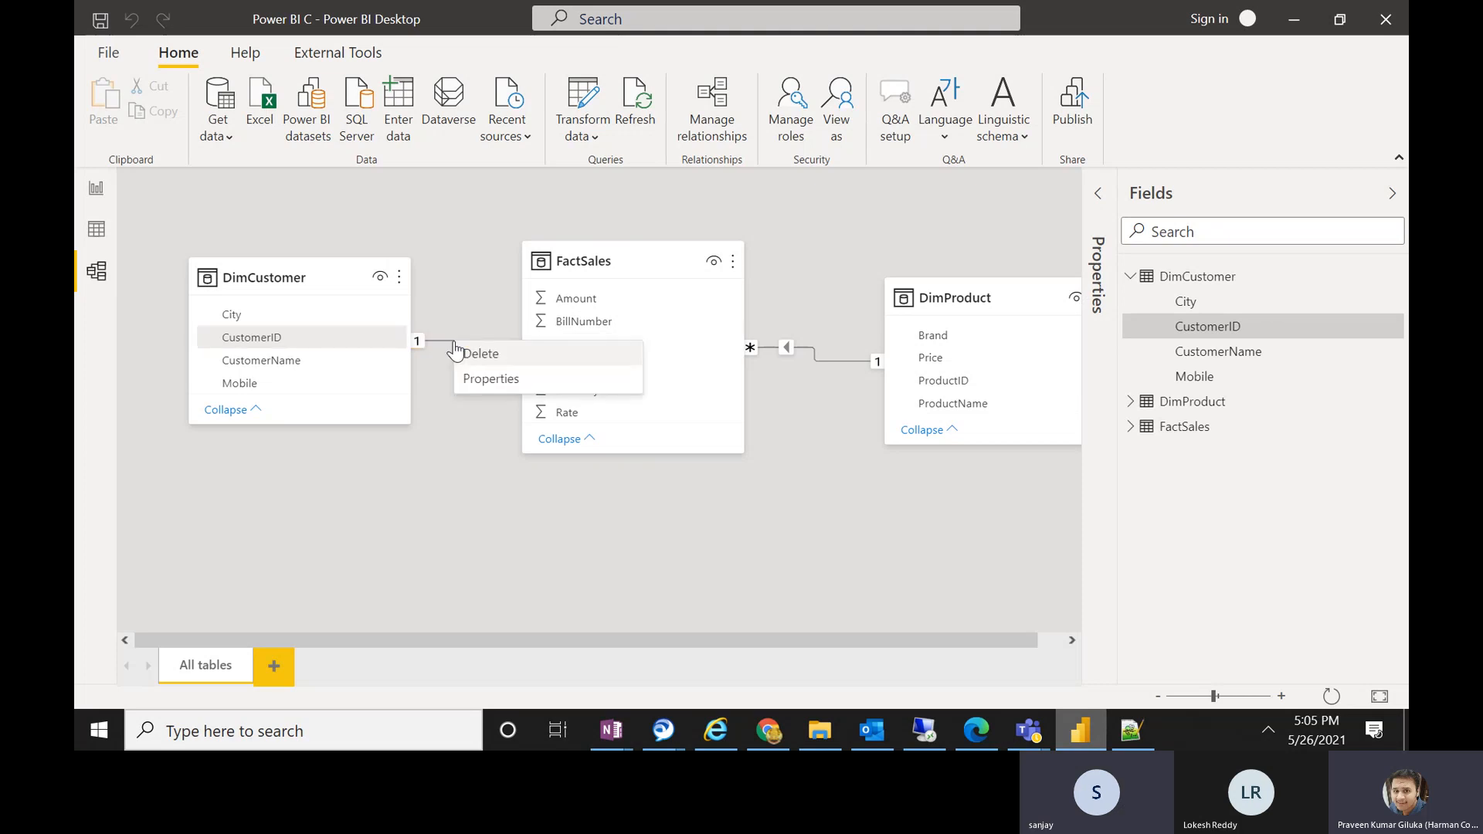
{"action": "left_click", "coordinate": [456, 348]}
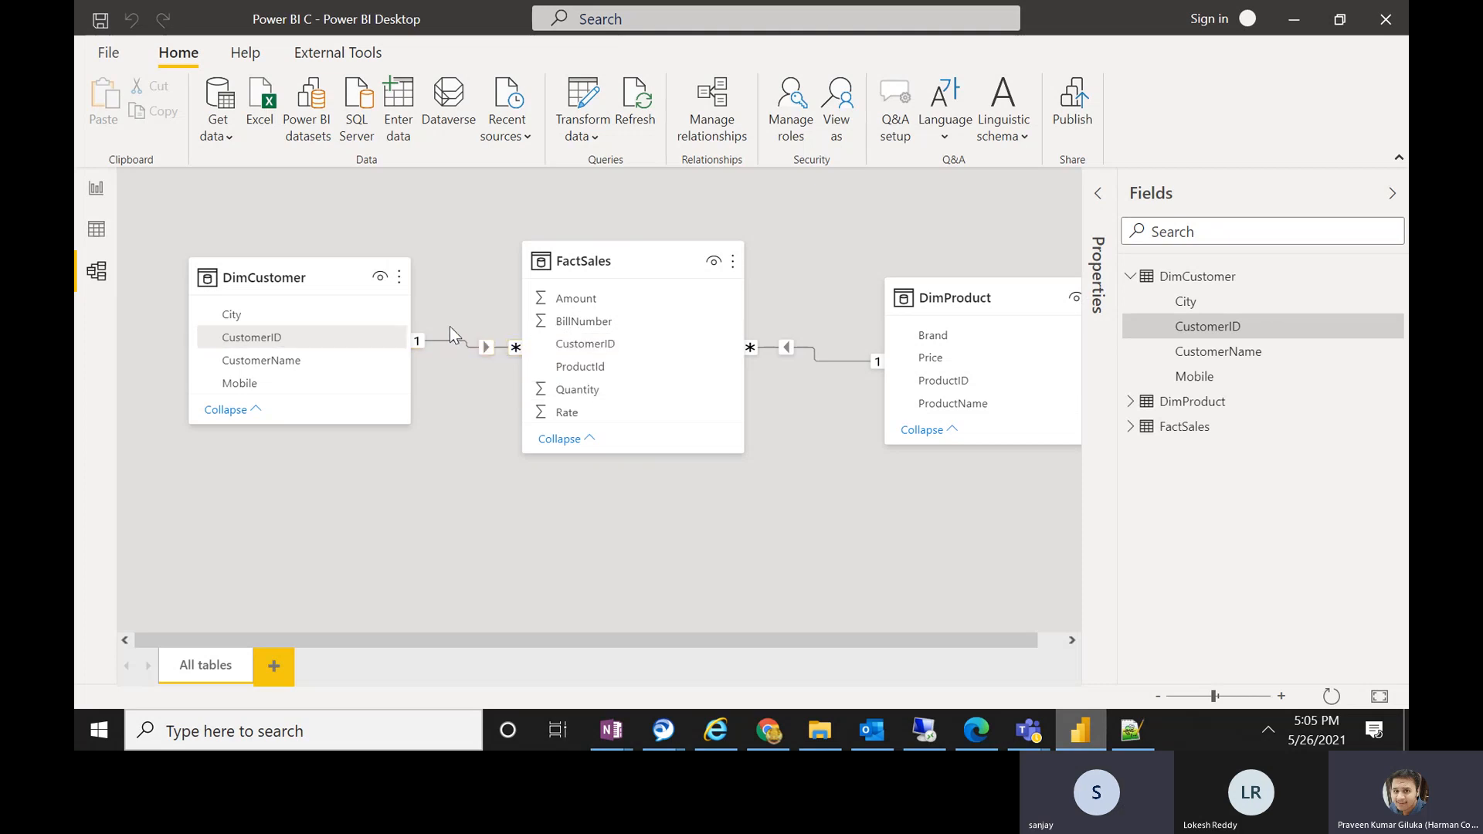
{"action": "double_click", "coordinate": [444, 341]}
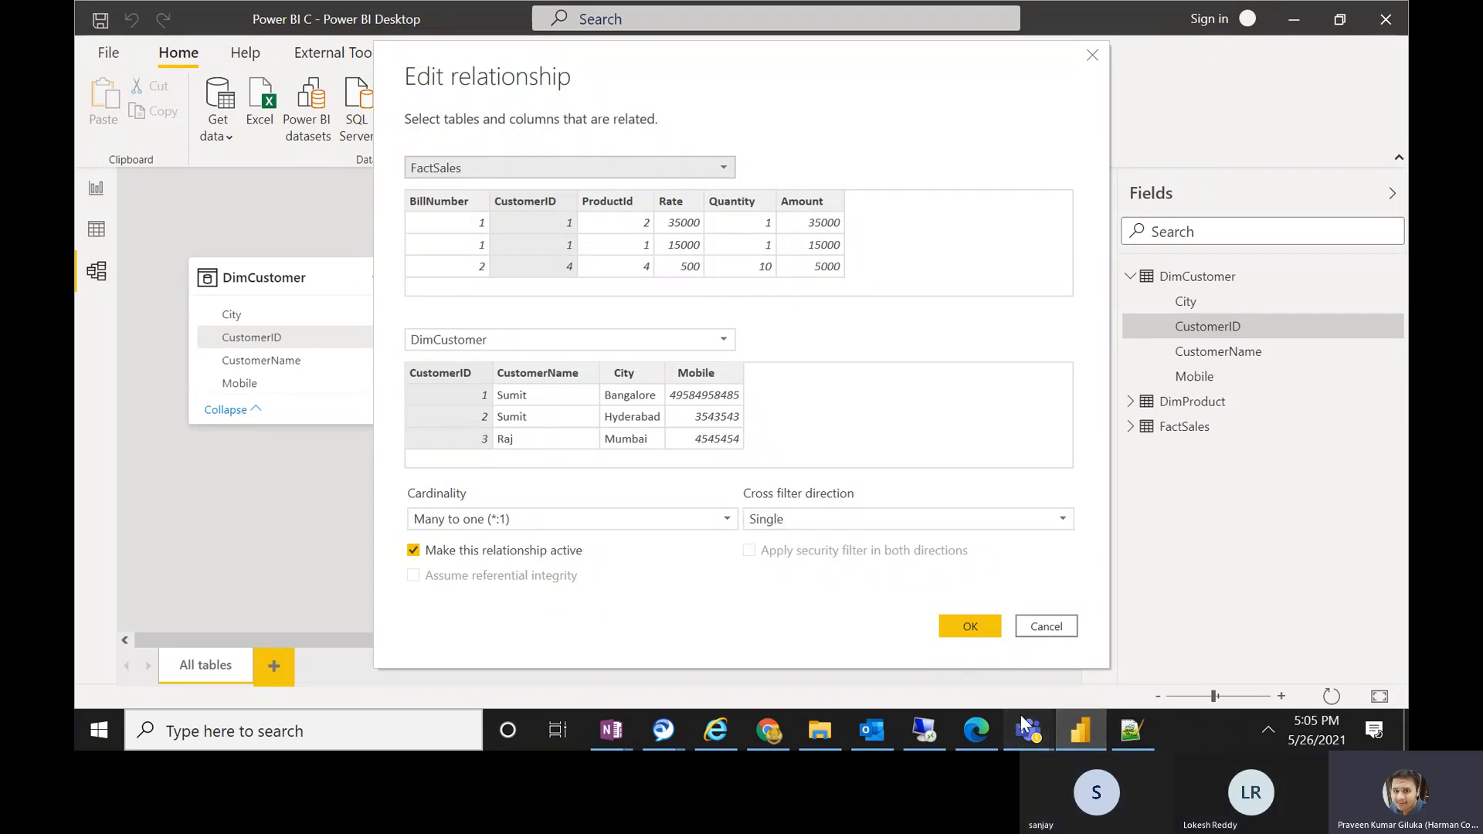
- Switch to the Teams meeting window, admit the guest waiting in the lobby, and return to Power BI Desktop
{"action": "mouse_move", "coordinate": [1028, 730]}
{"action": "left_click", "coordinate": [1050, 647]}
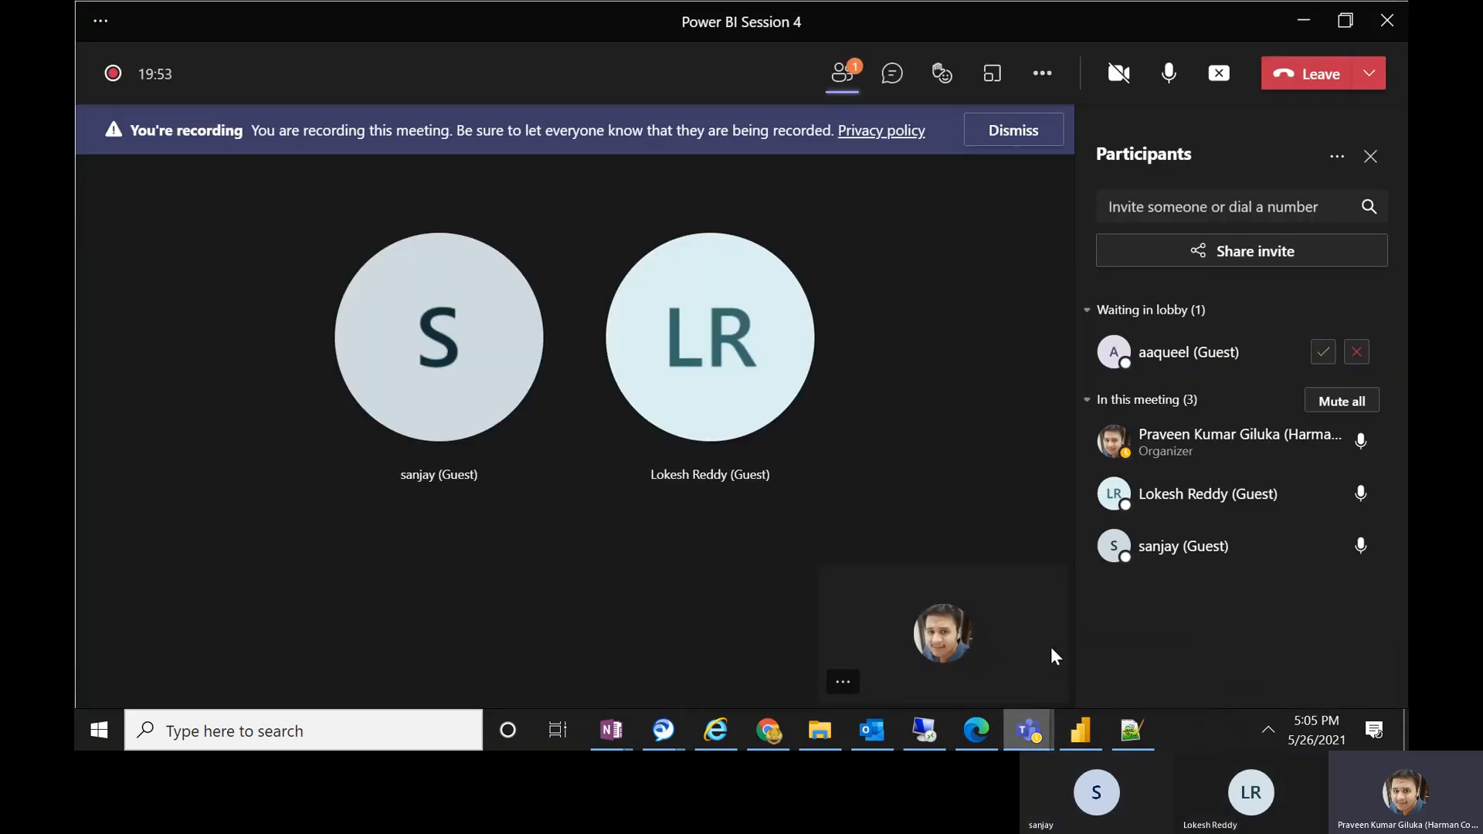
{"action": "left_click", "coordinate": [1323, 353]}
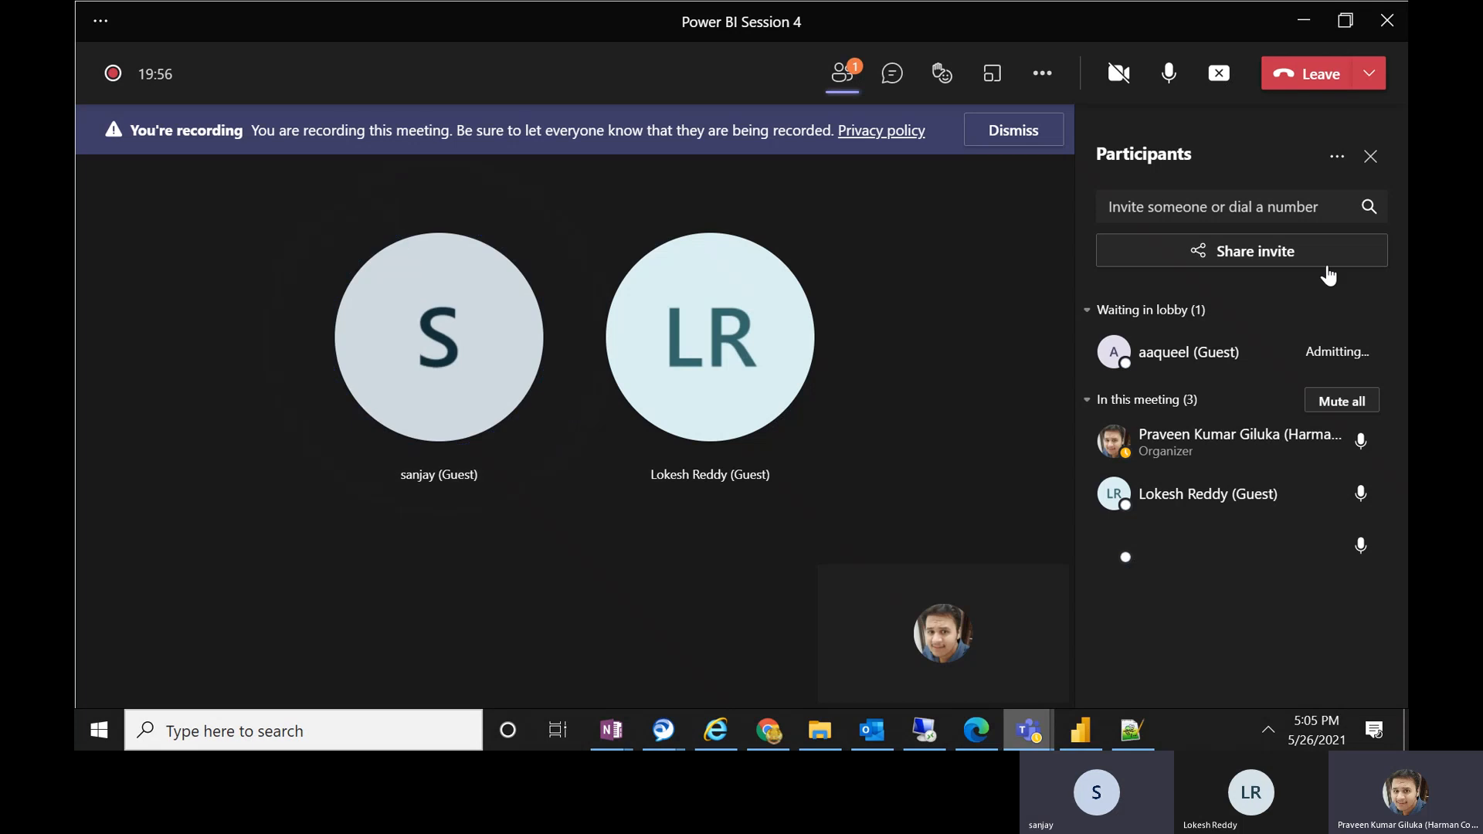
{"action": "left_click", "coordinate": [1306, 31]}
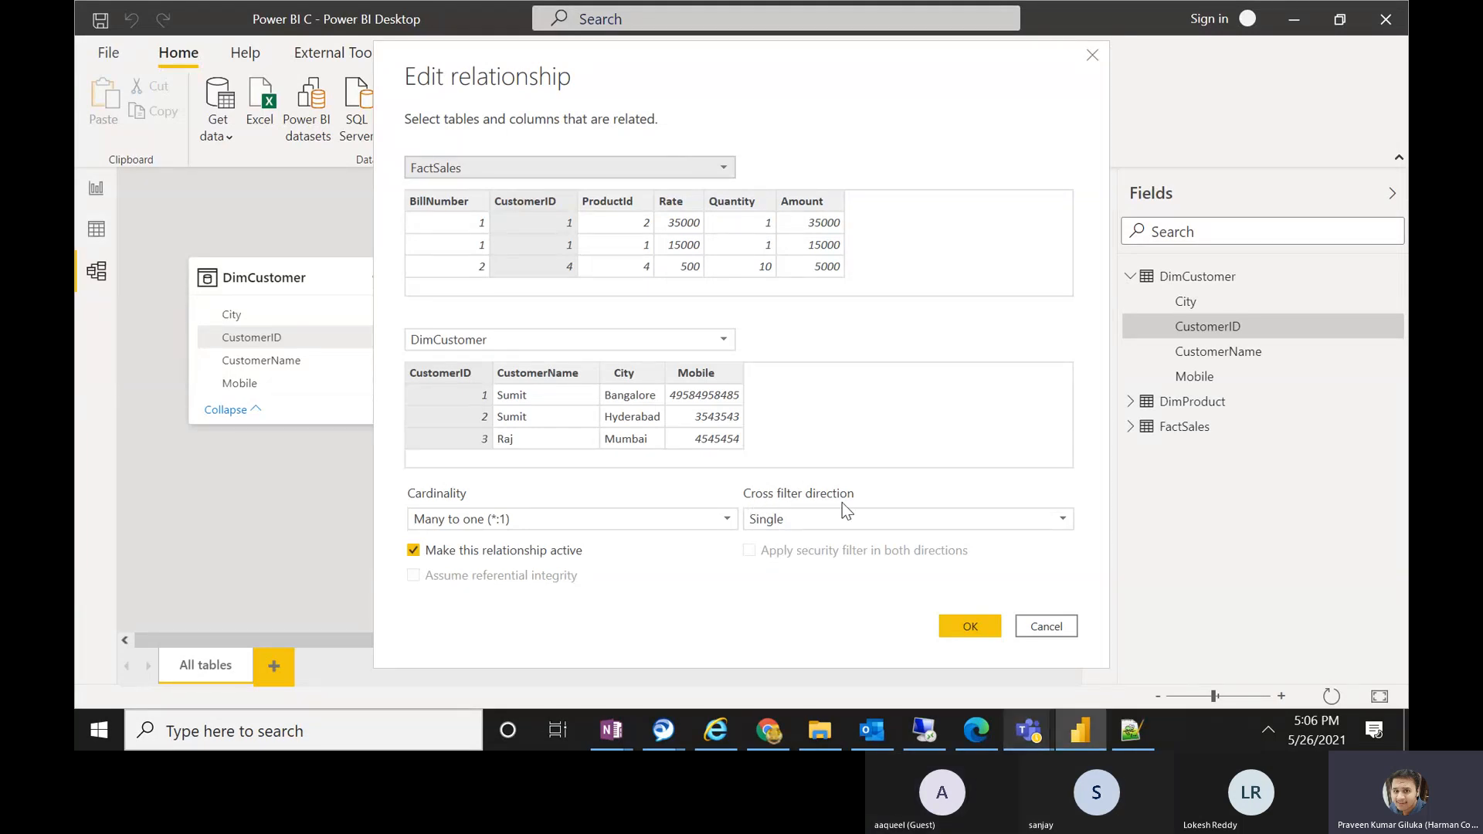
- View the cross filter direction options, keep Single, and move the Edit relationship dialog aside to uncover the DimCustomer and FactSales tables
{"action": "left_click", "coordinate": [791, 518]}
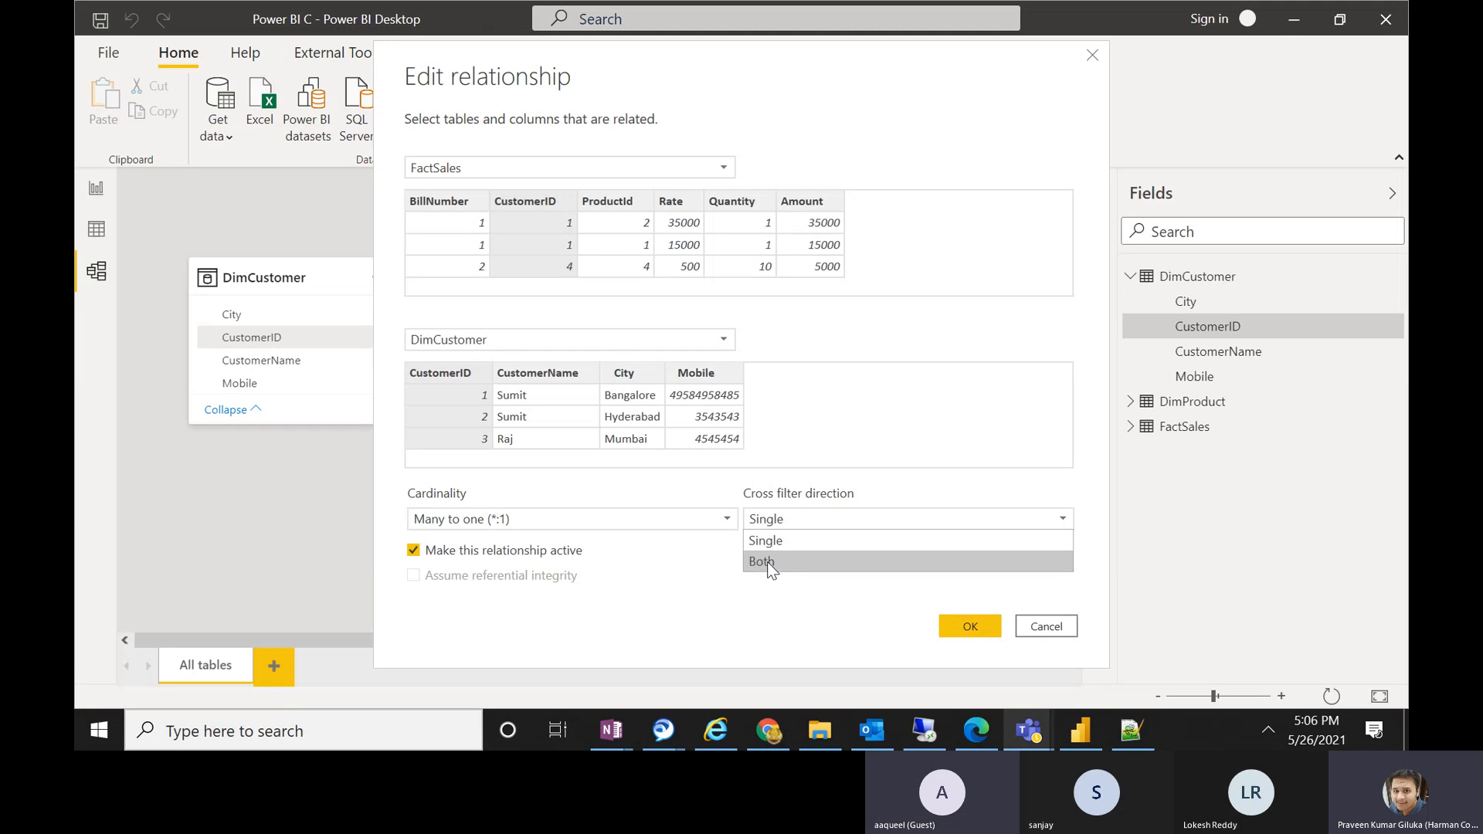
{"action": "left_click", "coordinate": [769, 519]}
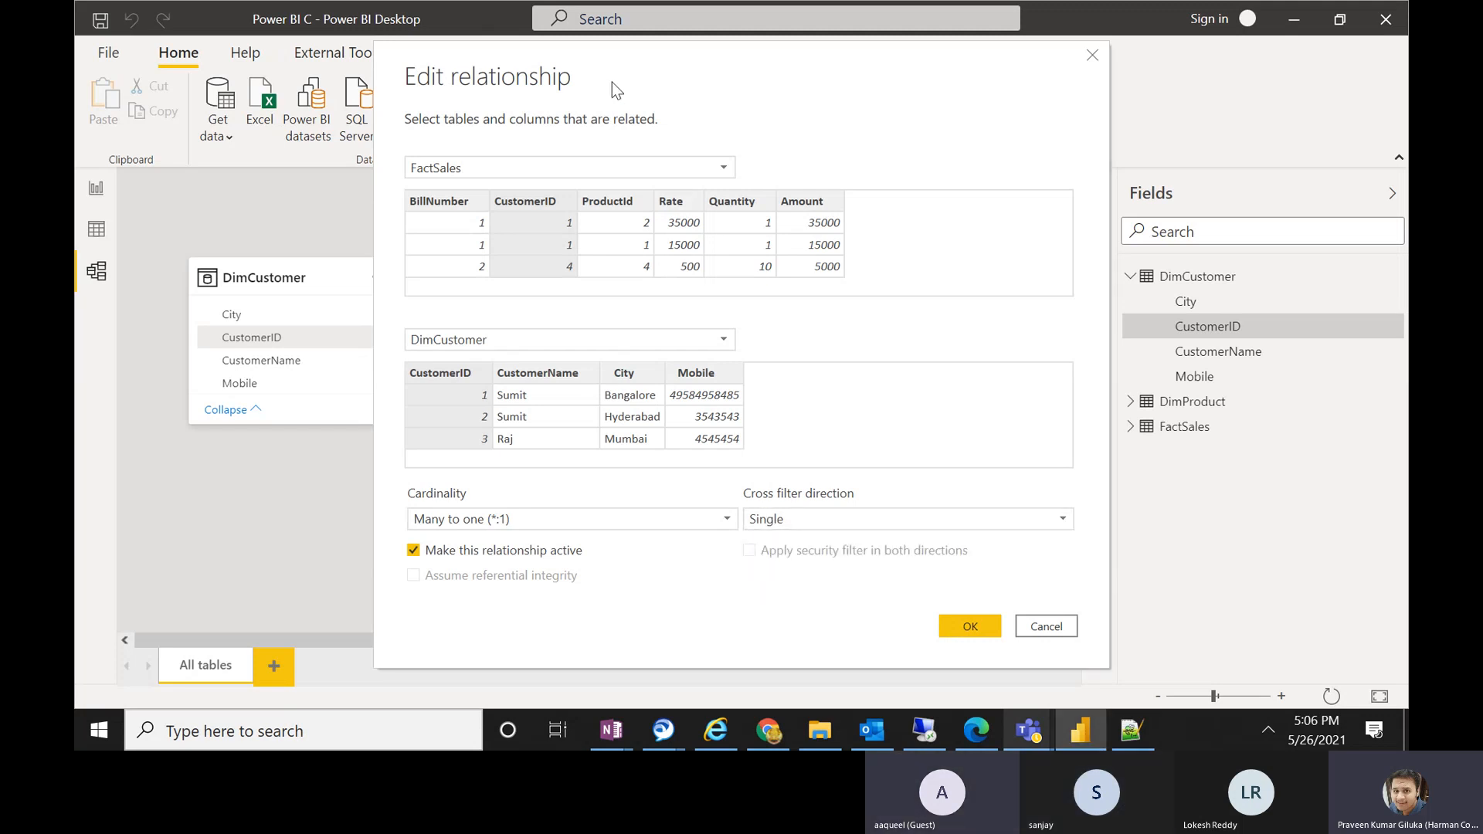
{"action": "left_click_drag", "start_coordinate": [626, 57], "coordinate": [916, 67]}
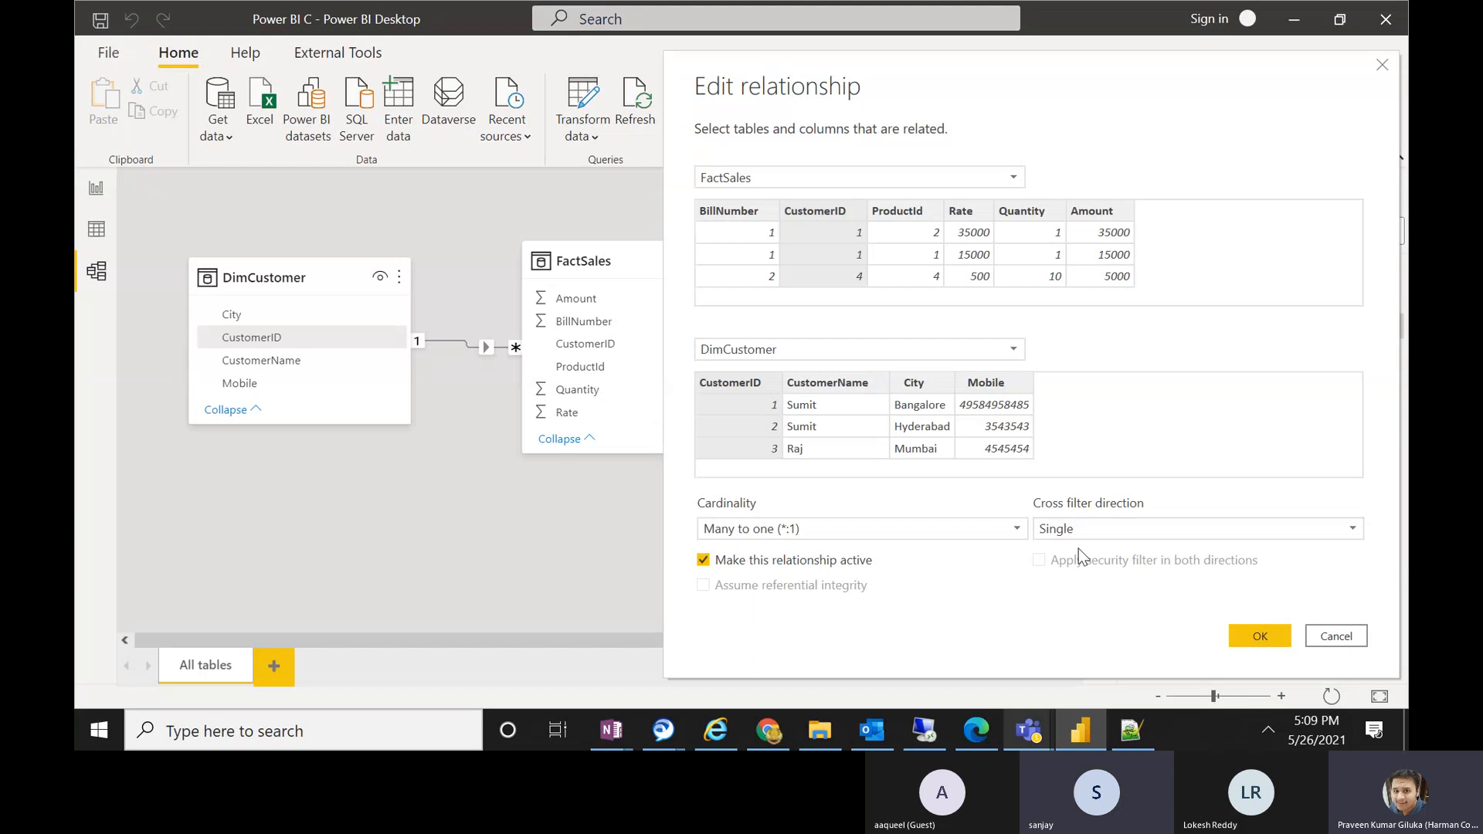
- Admit the next person waiting in the Teams meeting lobby and go back to the relationship settings in Power BI Desktop
{"action": "mouse_move", "coordinate": [1028, 730]}
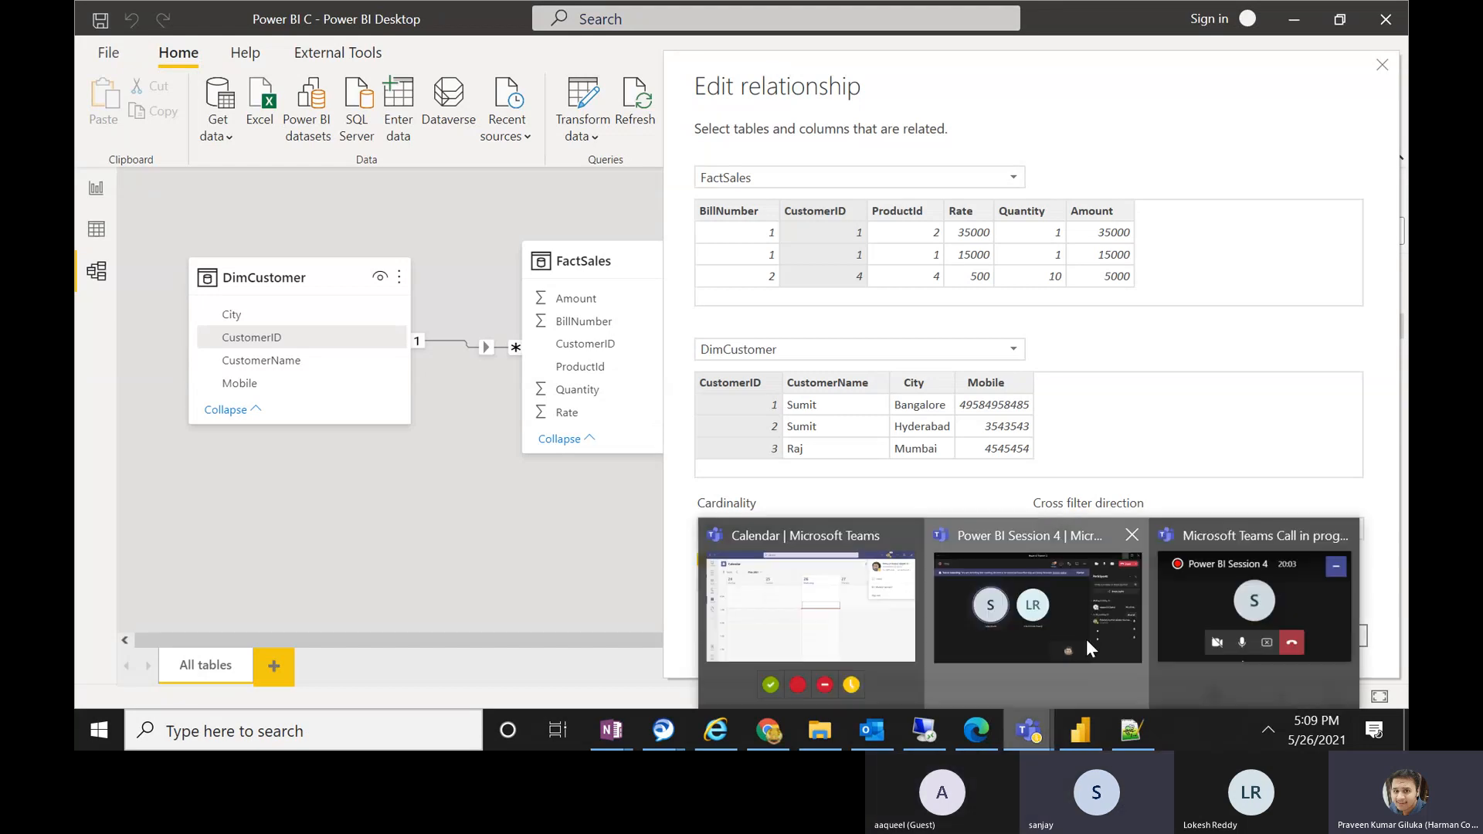
{"action": "left_click", "coordinate": [1086, 638]}
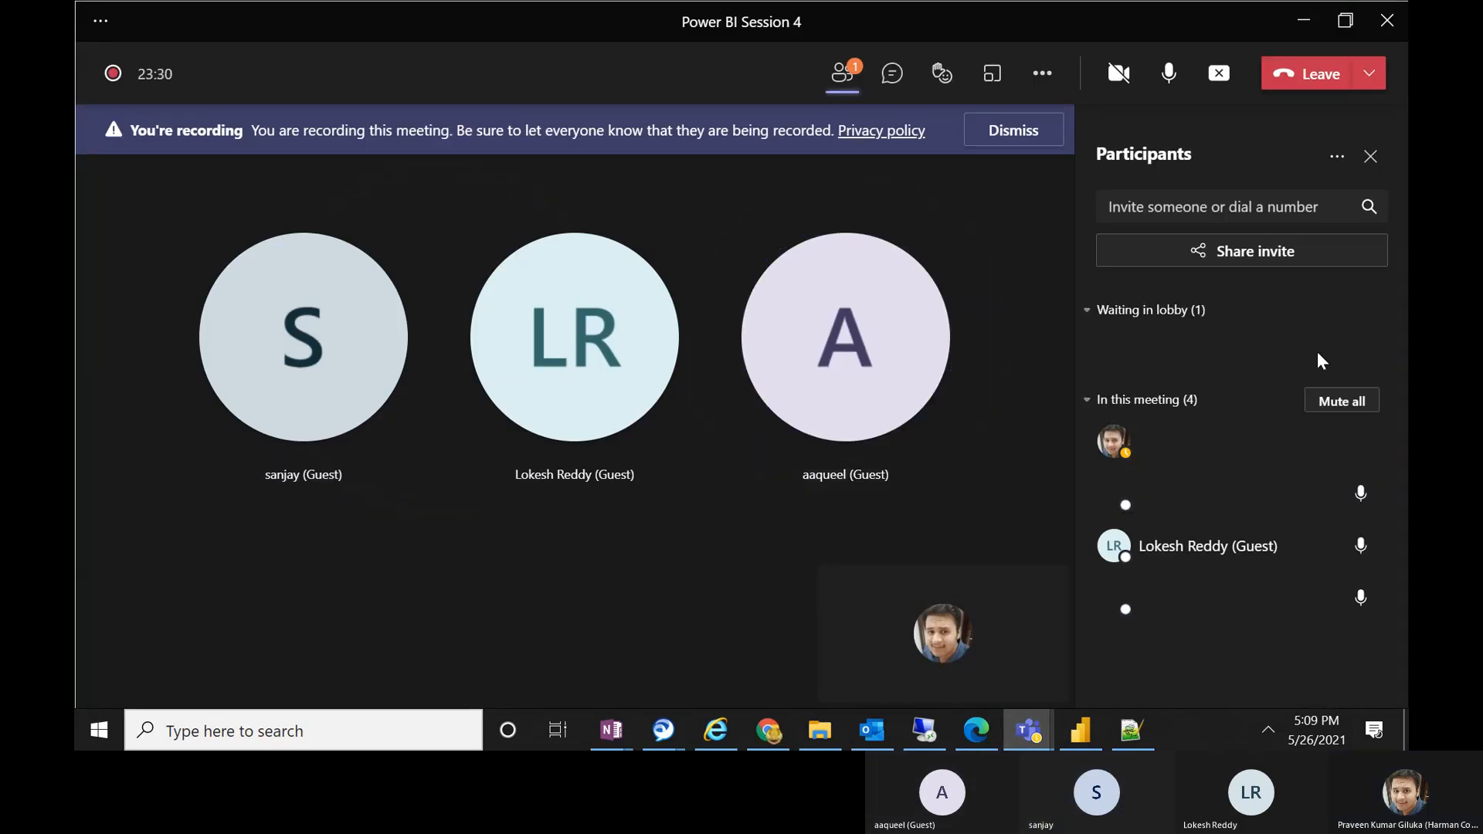
{"action": "left_click", "coordinate": [1294, 31]}
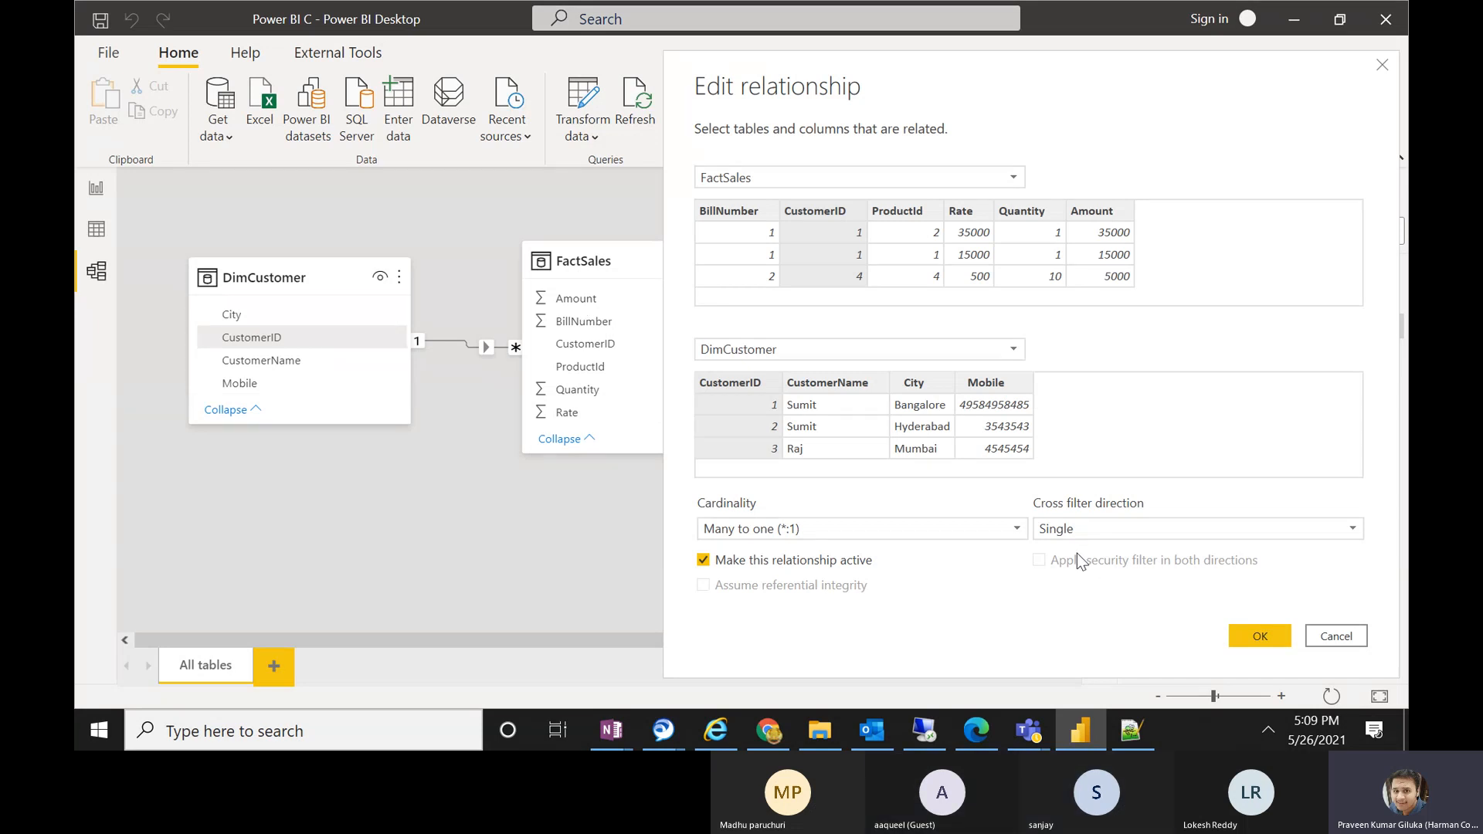
- Set the cross filter direction of the DimCustomer–FactSales relationship to Both and apply the change
{"action": "left_click", "coordinate": [1046, 528]}
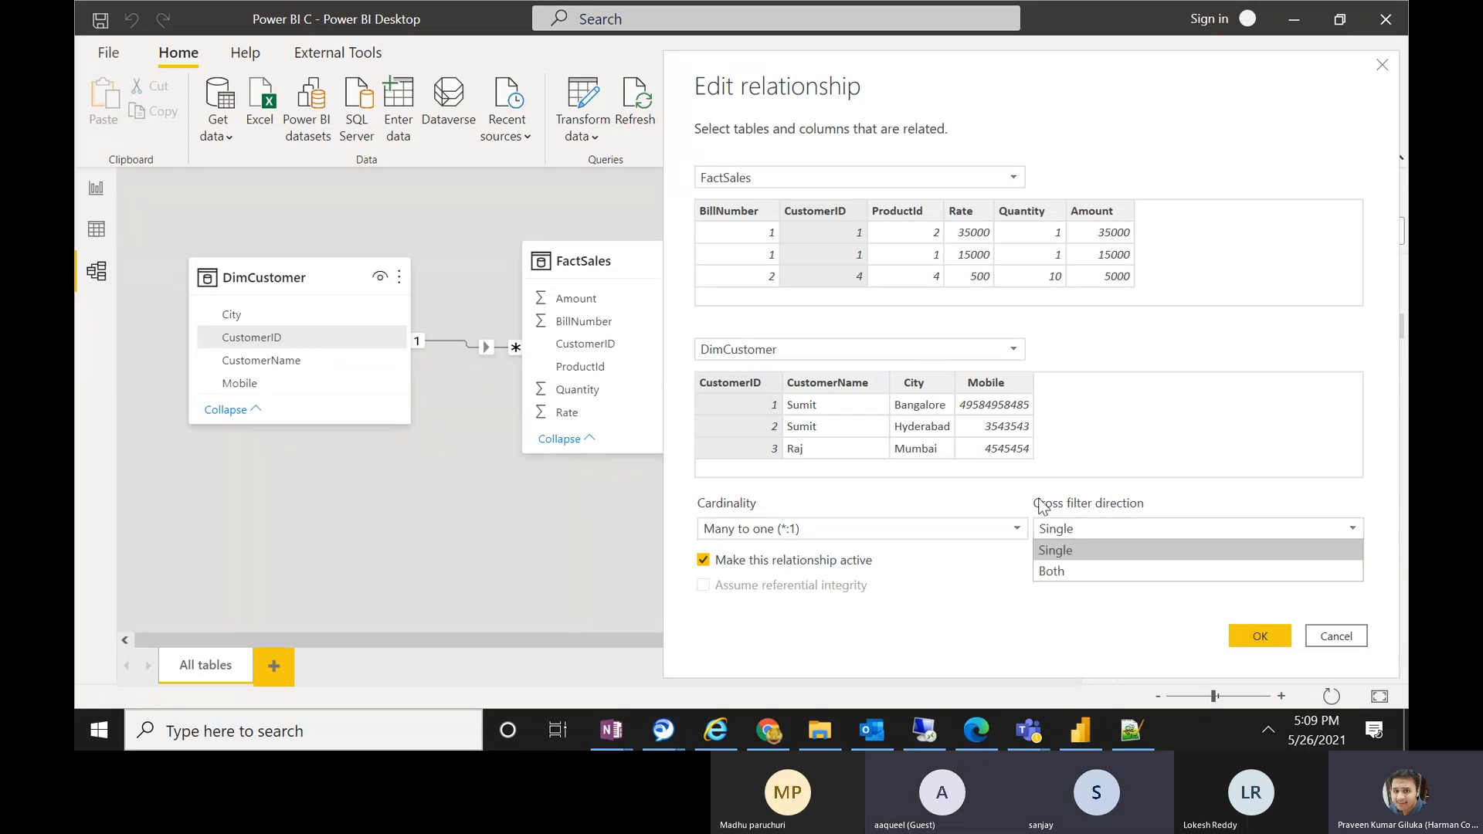
{"action": "left_click", "coordinate": [1068, 572]}
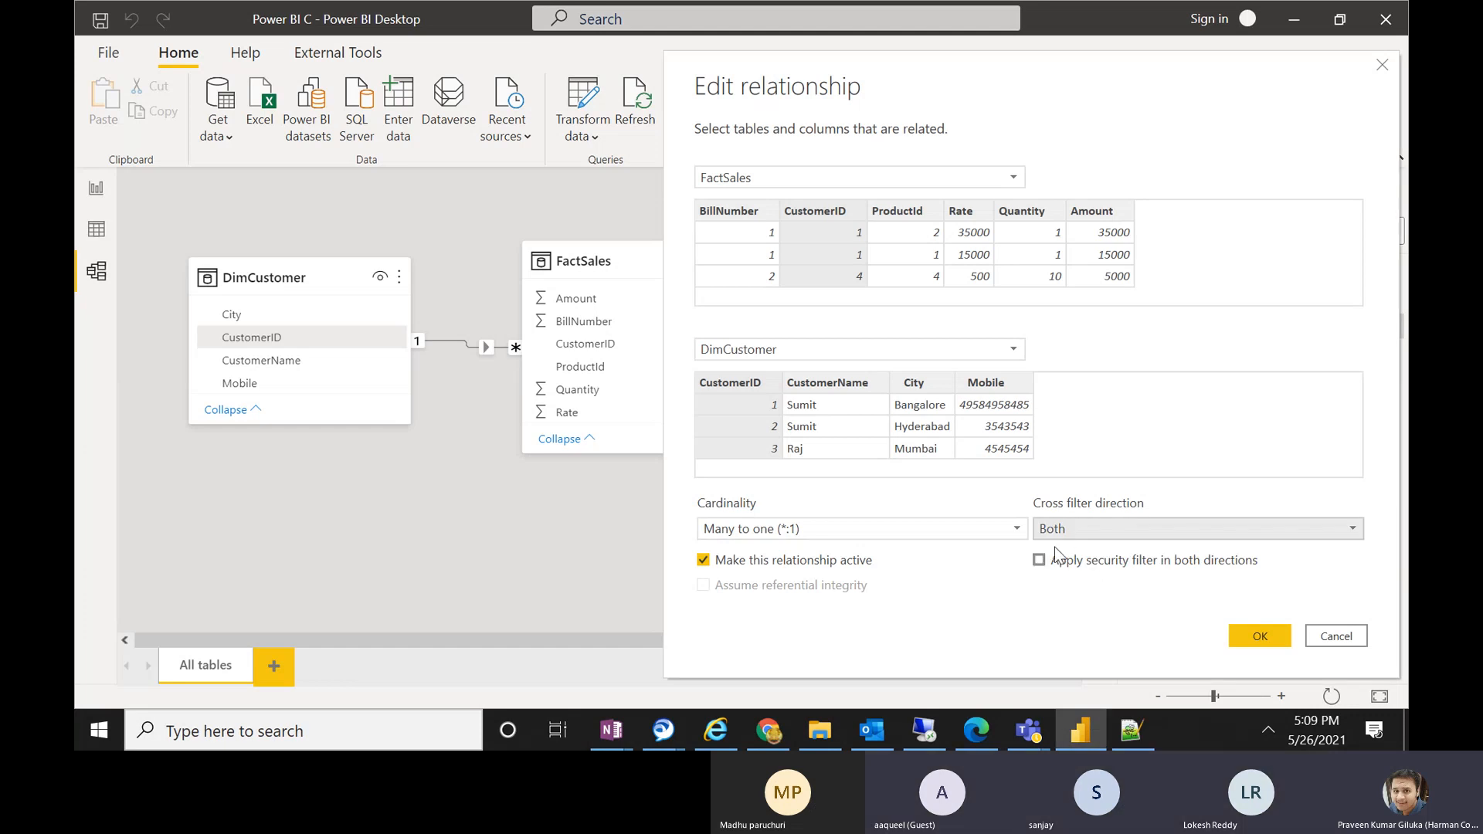
{"action": "left_click", "coordinate": [1245, 629]}
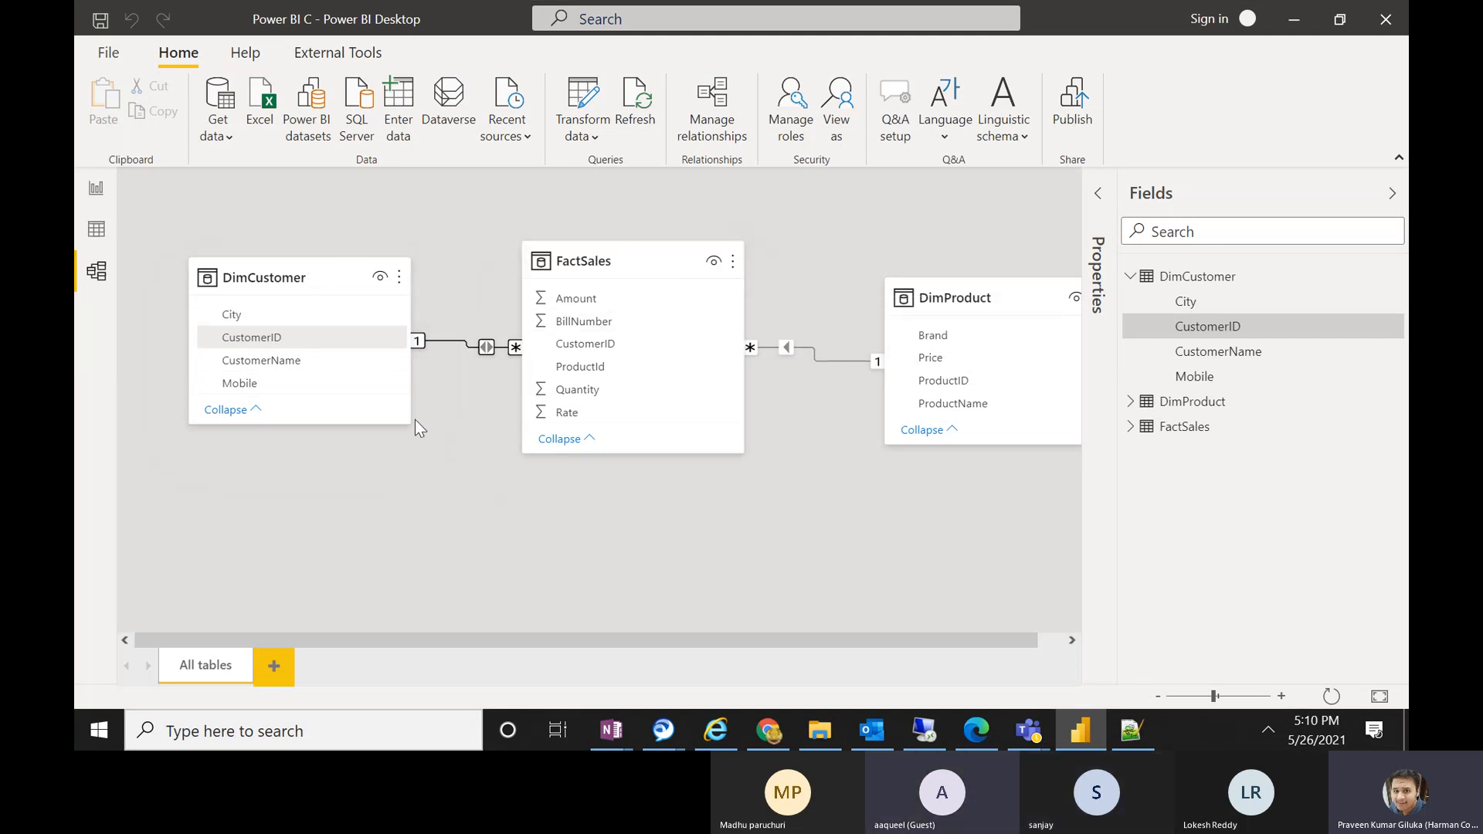
- Reopen the DimCustomer–FactSales relationship and set its cross filter direction to Single
{"action": "double_click", "coordinate": [464, 349]}
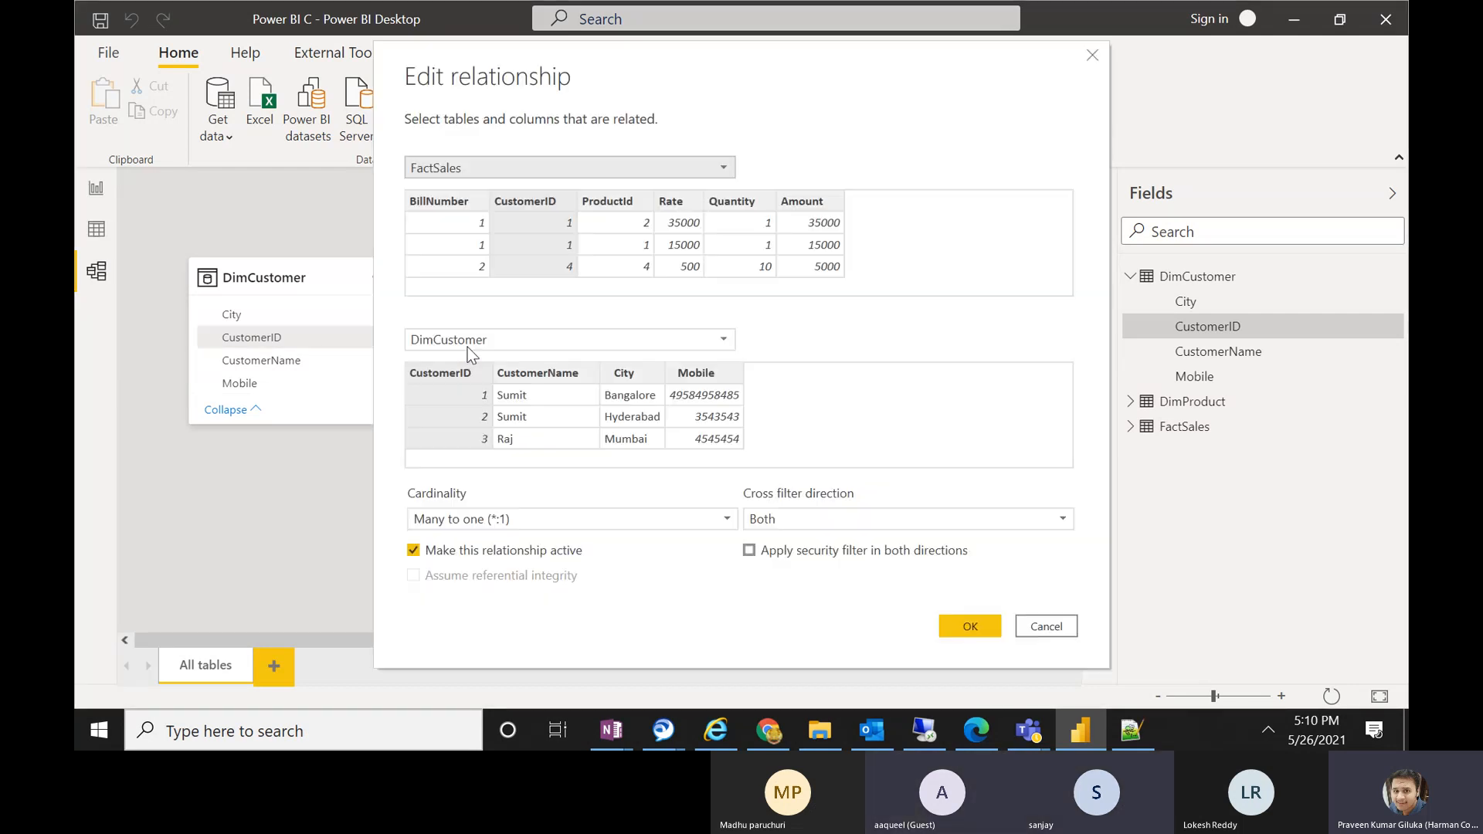
{"action": "left_click", "coordinate": [872, 527]}
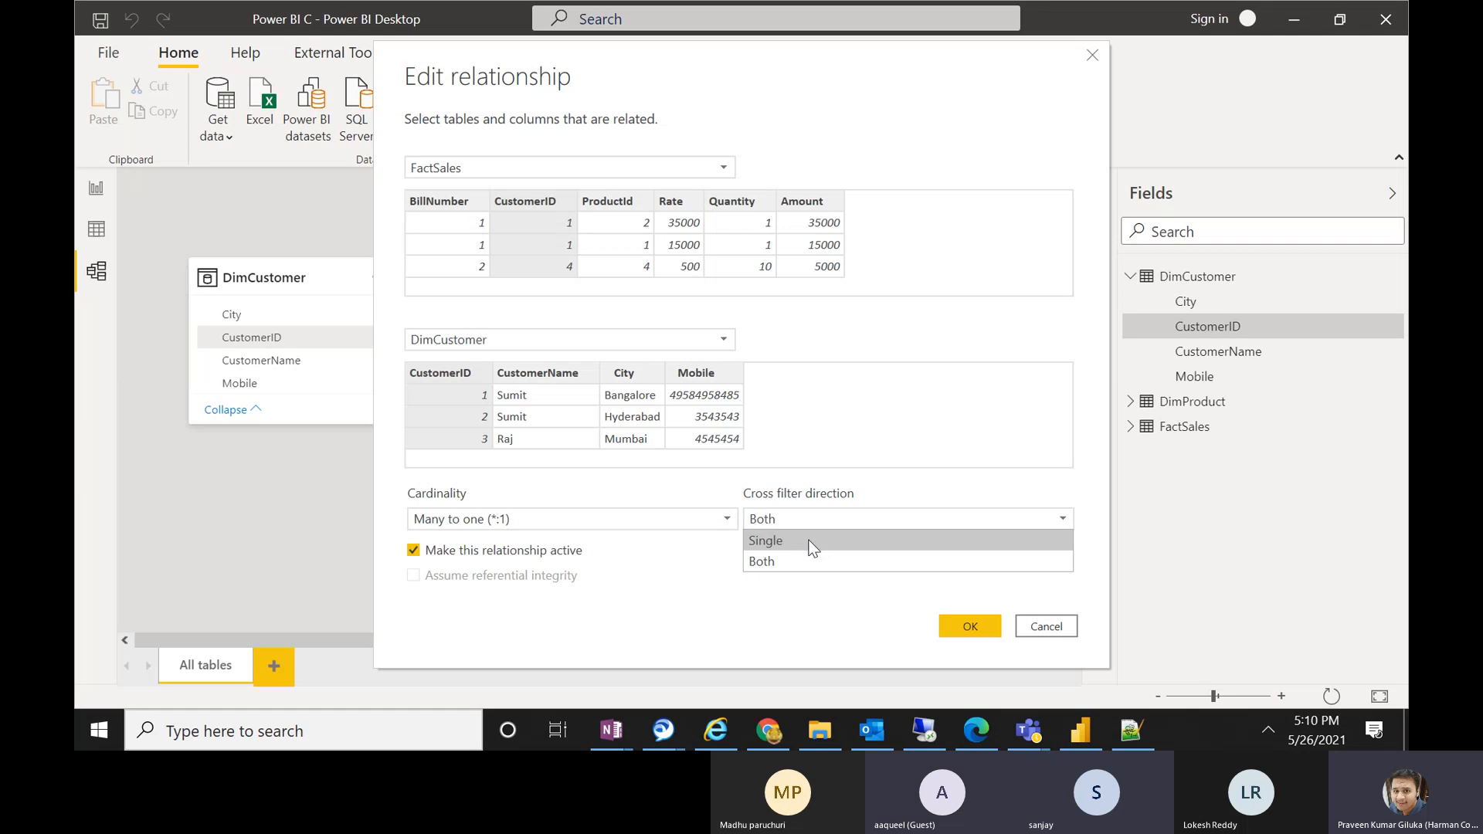
{"action": "left_click", "coordinate": [812, 544]}
{"action": "left_click", "coordinate": [955, 631]}
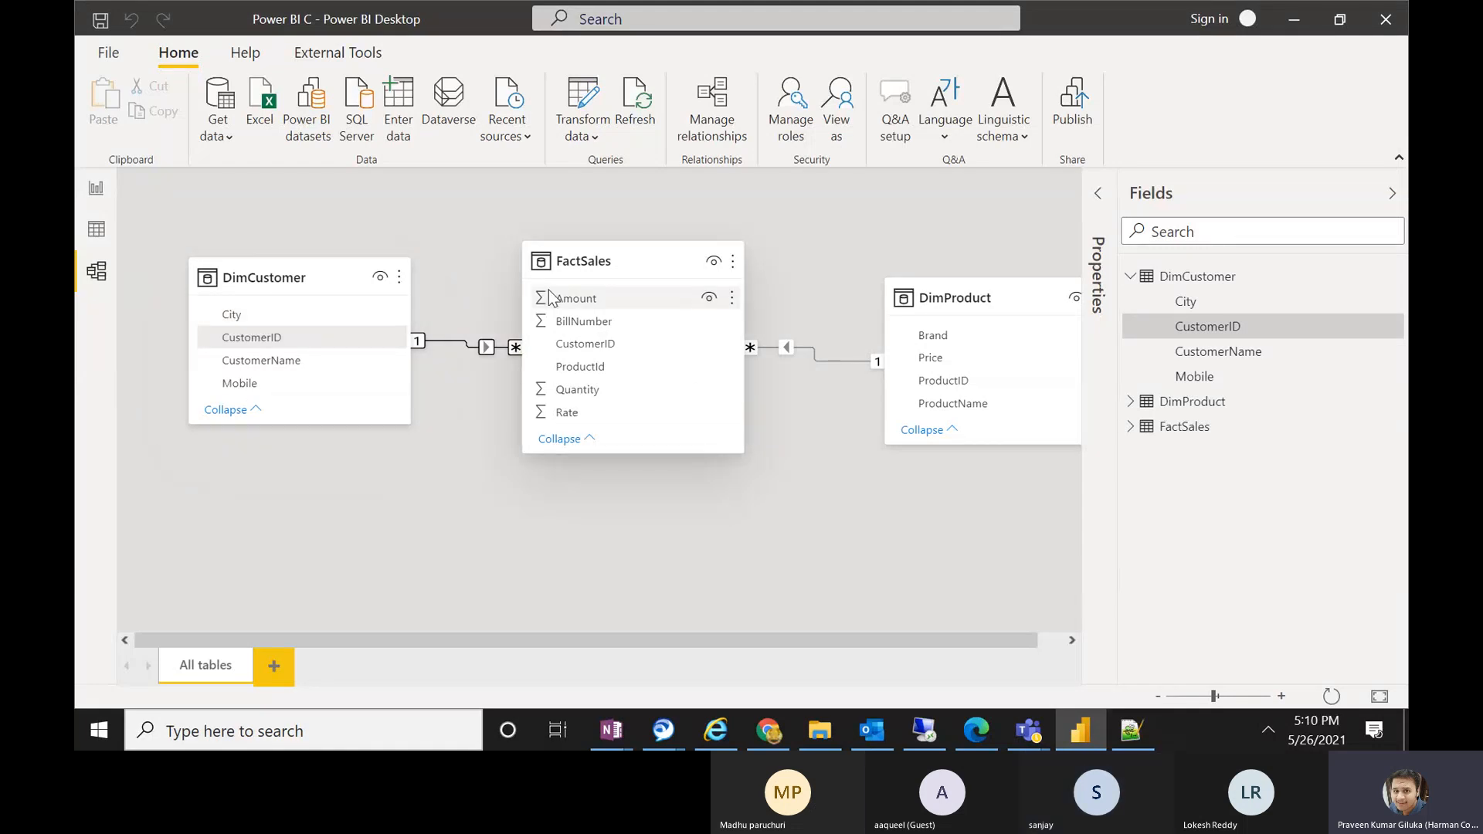
- Return to the report page, shift the product table slightly right, and narrow the customer table
{"action": "left_click", "coordinate": [97, 193]}
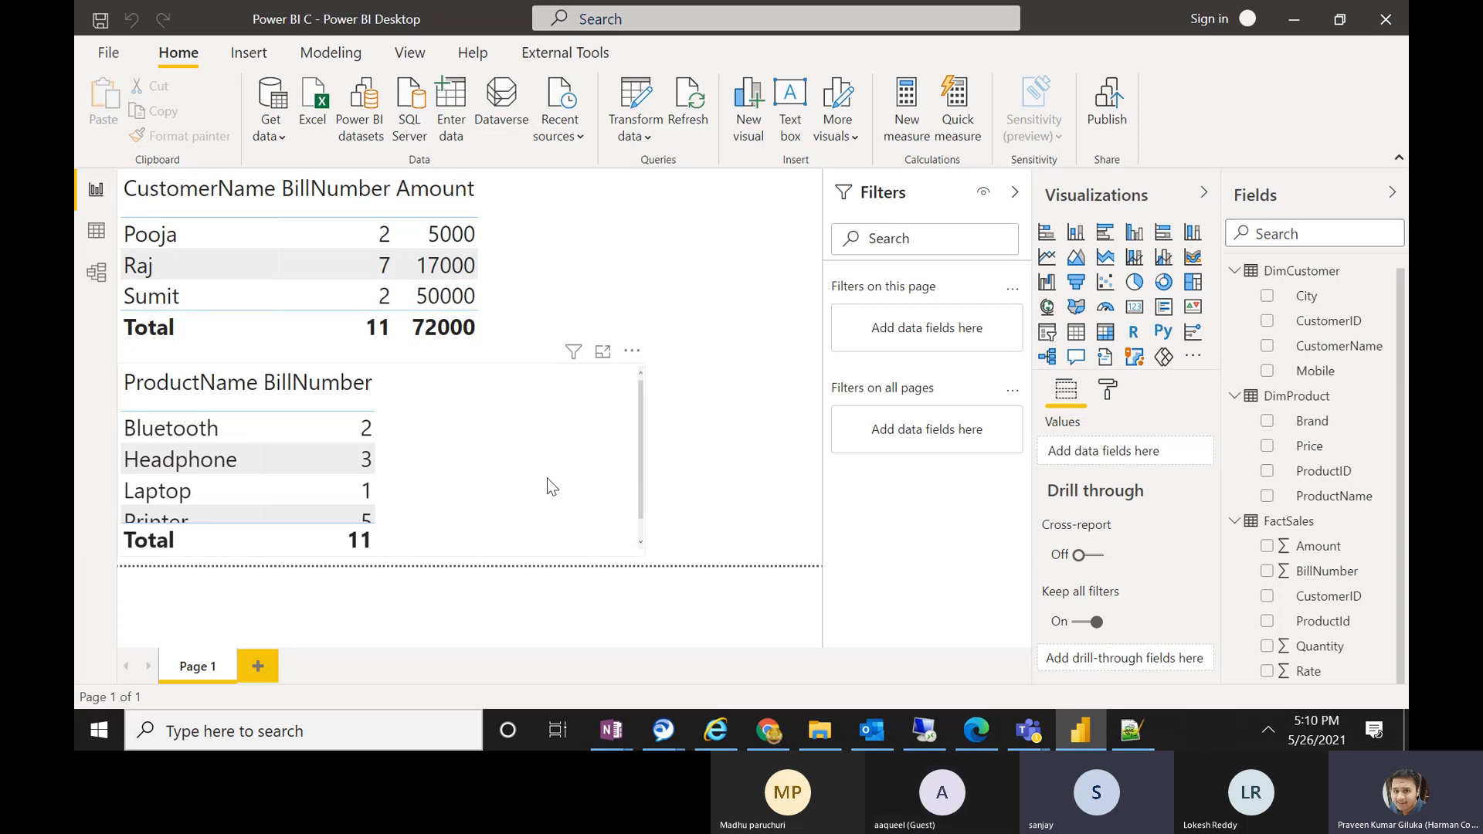
{"action": "left_click_drag", "start_coordinate": [546, 483], "coordinate": [581, 479]}
{"action": "left_click", "coordinate": [550, 317]}
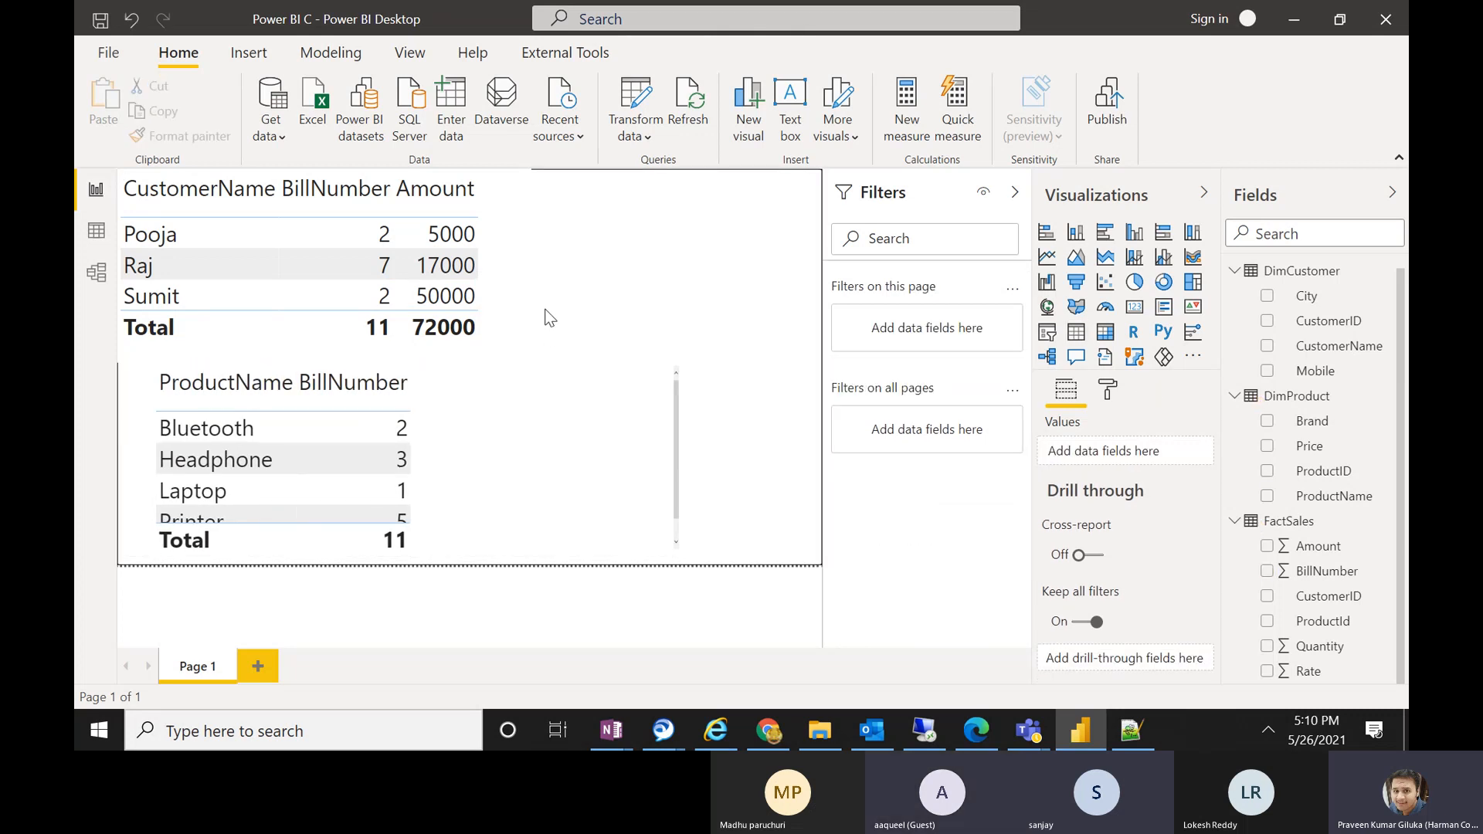
{"action": "left_click", "coordinate": [498, 382]}
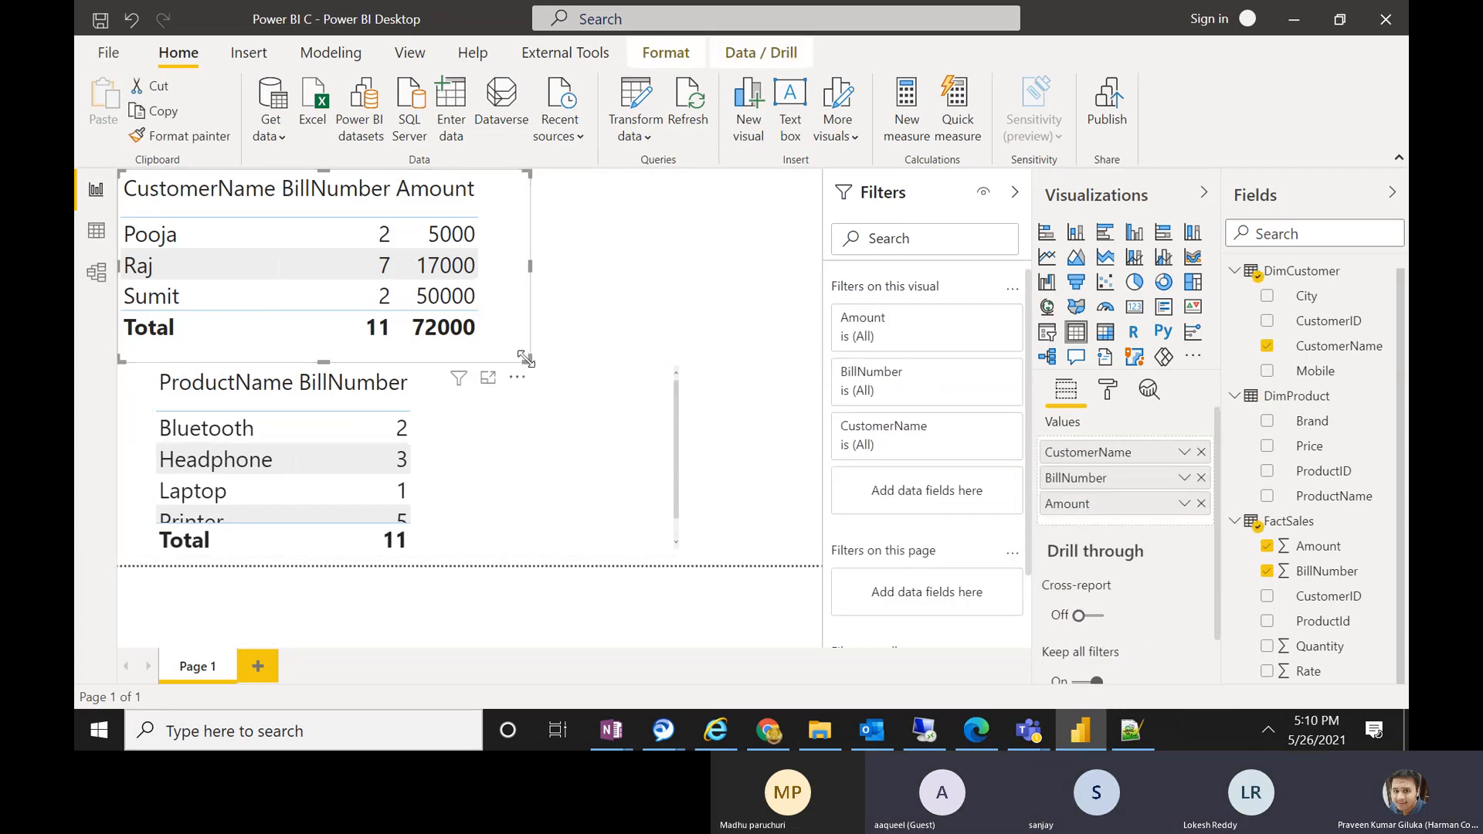
{"action": "left_click_drag", "start_coordinate": [525, 359], "coordinate": [513, 356]}
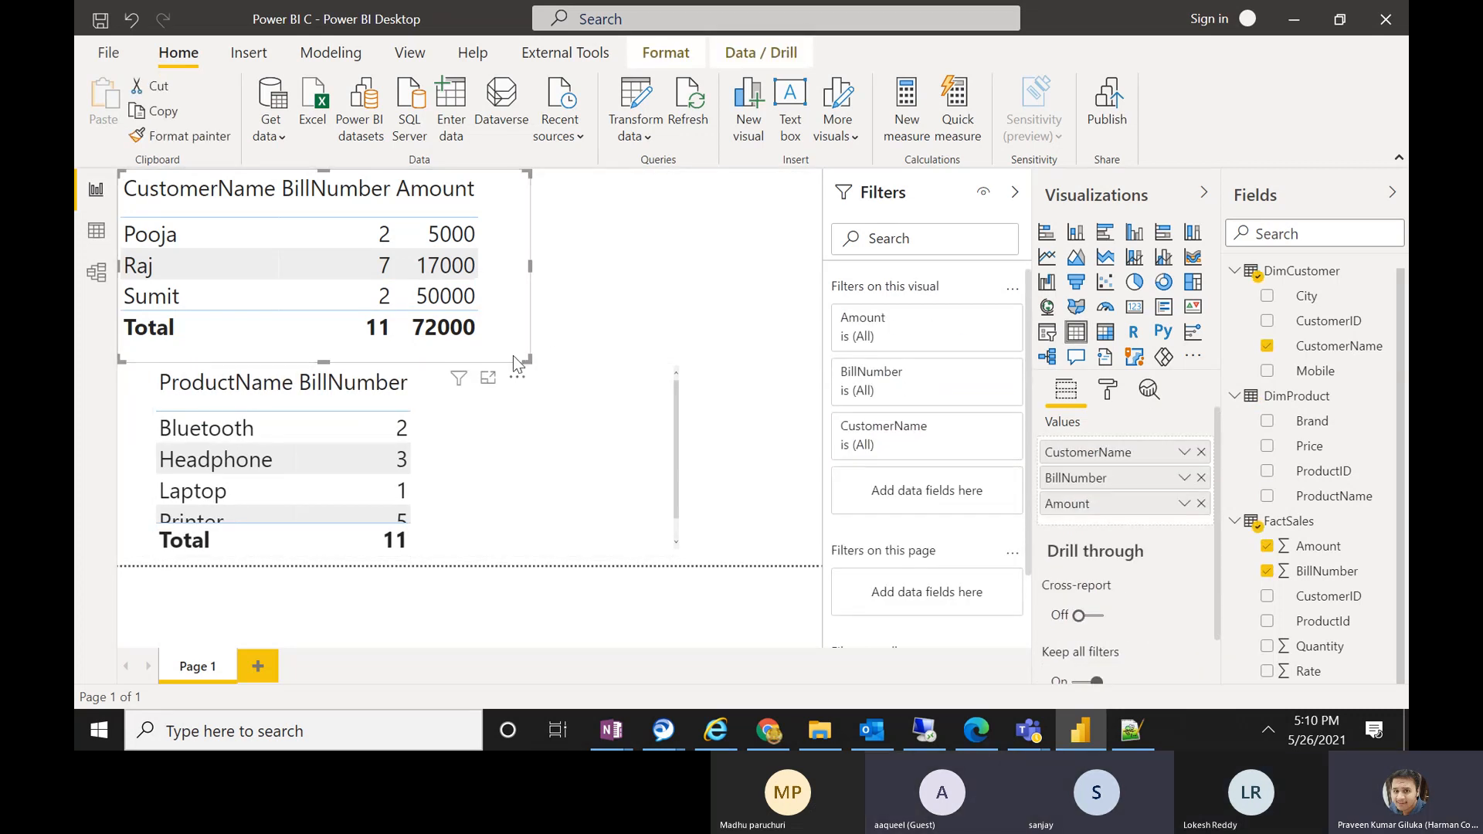
- Replace BillNumber and Amount with the DimCustomer Mobile field in the customer table, and narrow the visual
{"action": "left_click", "coordinate": [1200, 478]}
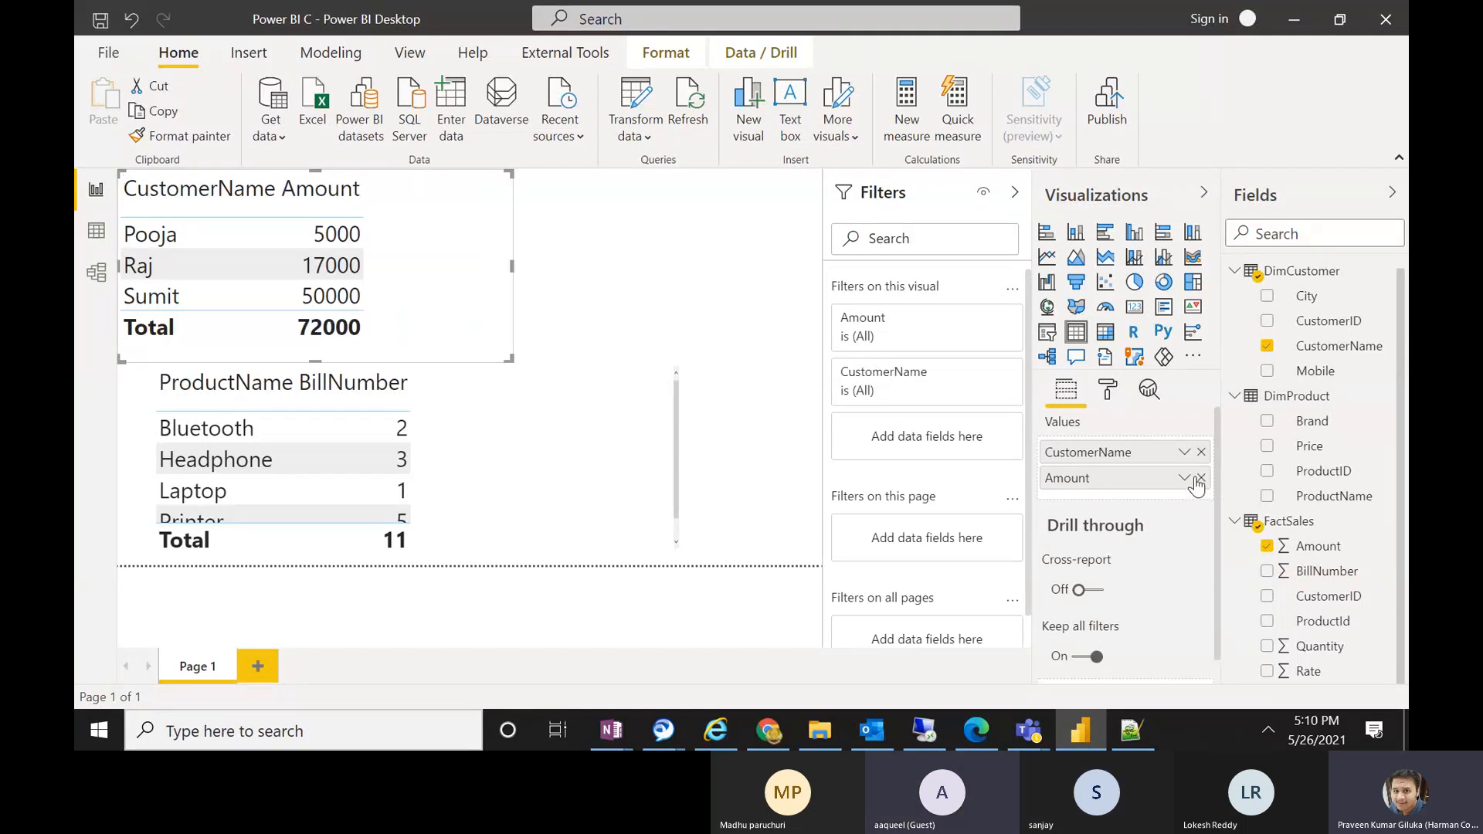
{"action": "left_click", "coordinate": [1200, 478]}
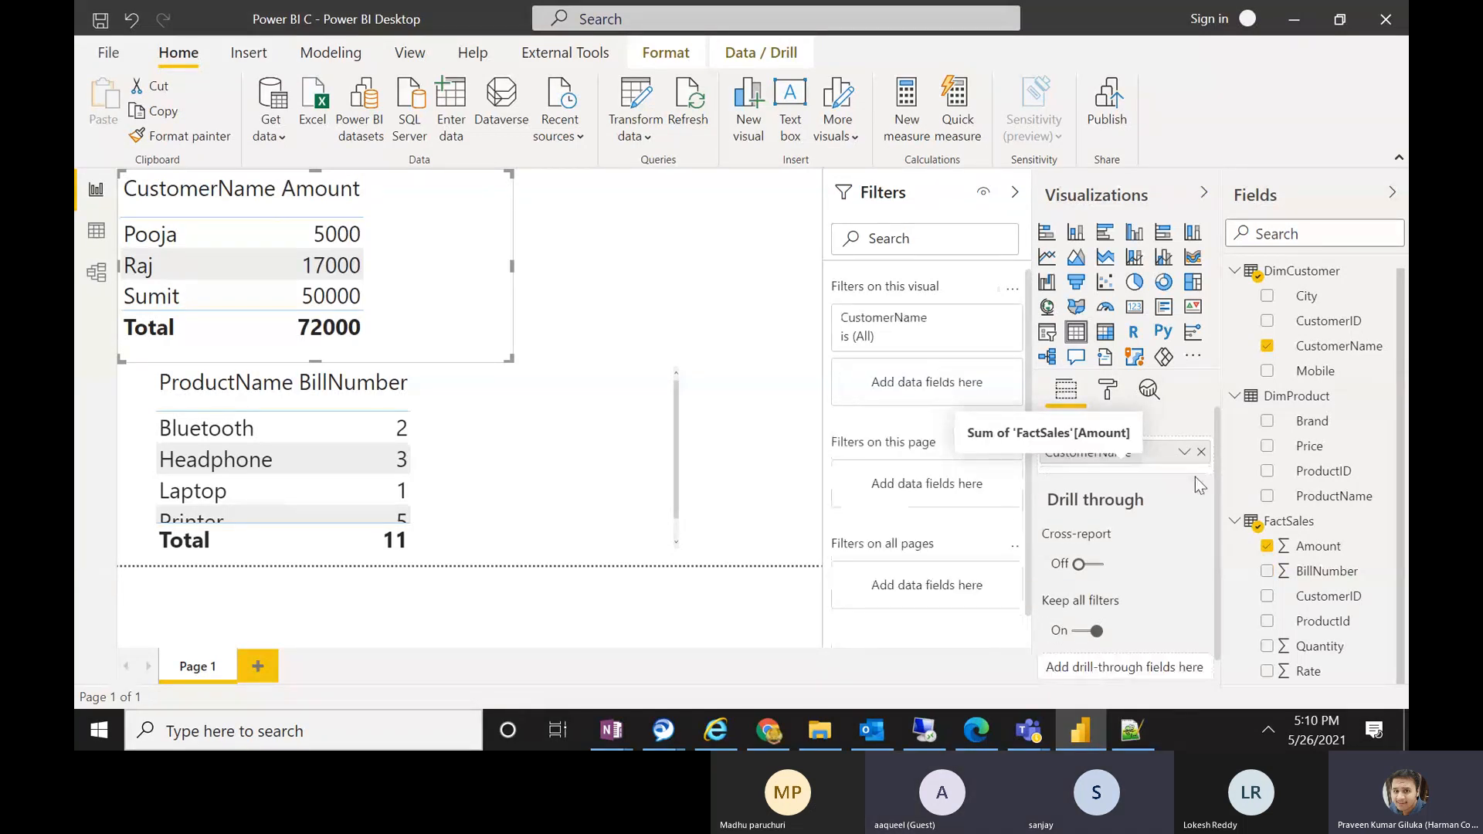
{"action": "left_click", "coordinate": [1267, 372]}
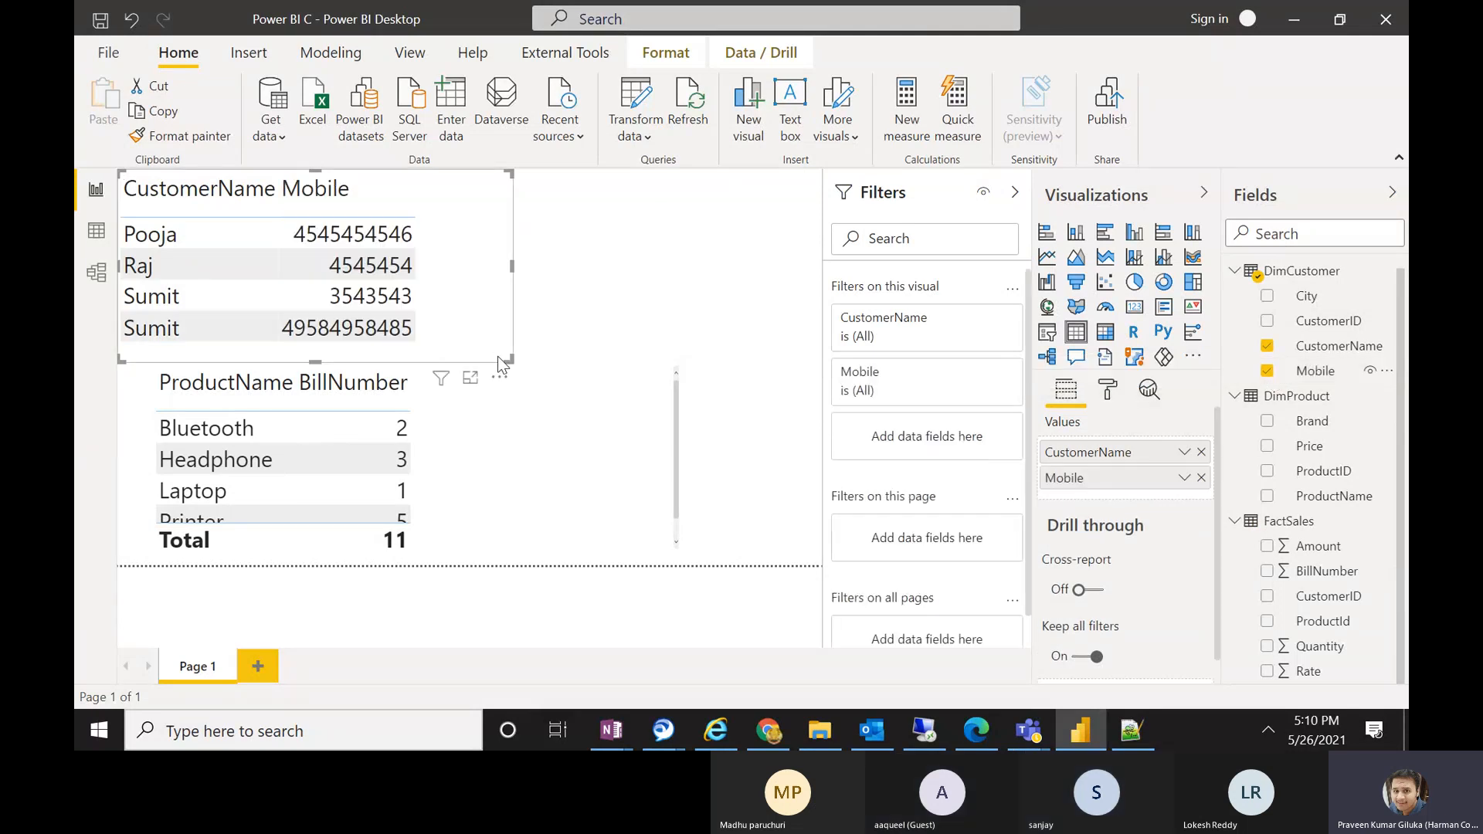
{"action": "left_click_drag", "start_coordinate": [503, 355], "coordinate": [484, 358]}
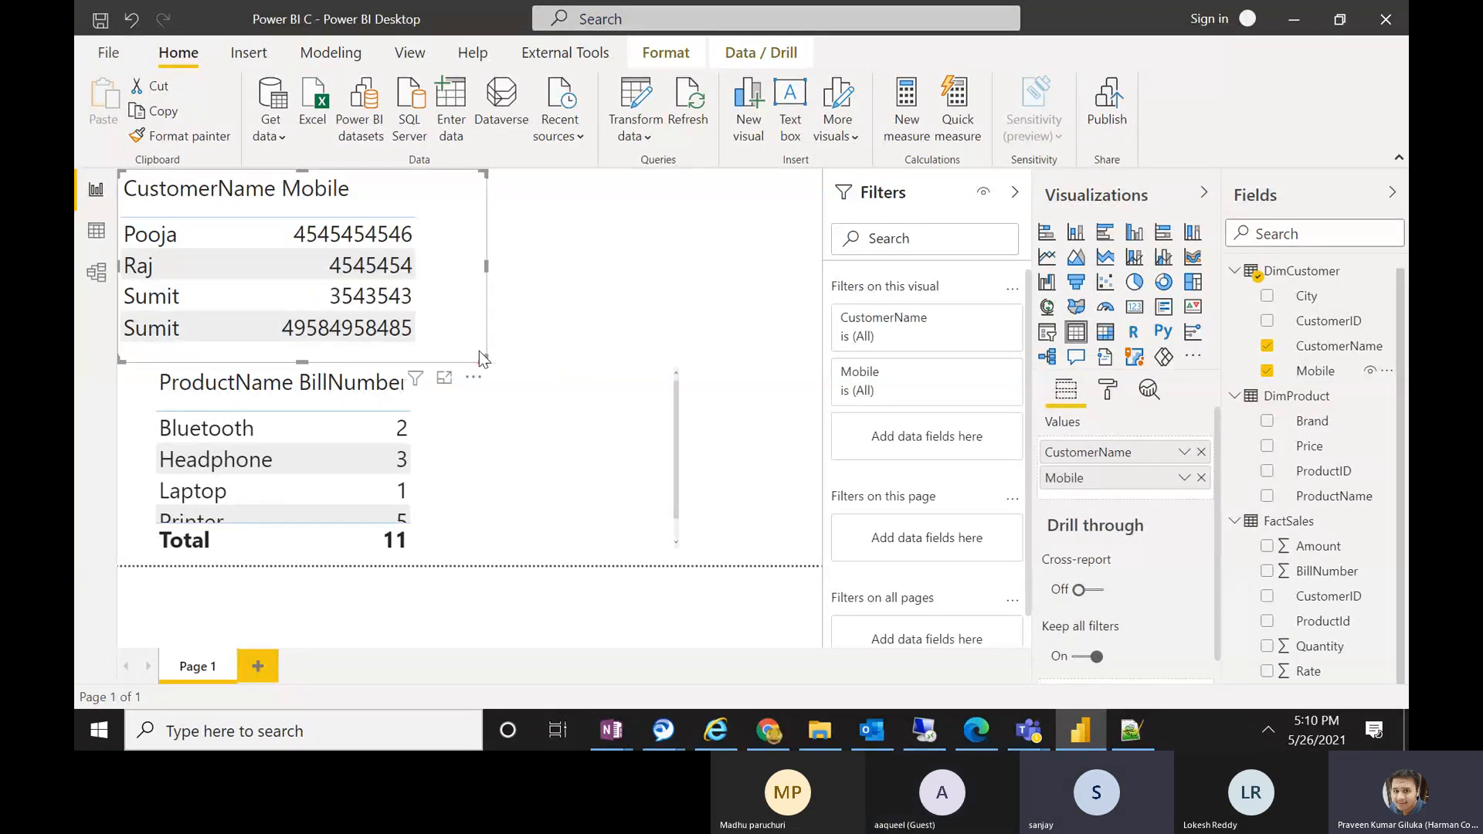
- Move the product table towards the page's right edge and resize it to leave a gap beneath the customer table
{"action": "left_click_drag", "start_coordinate": [505, 411], "coordinate": [646, 415]}
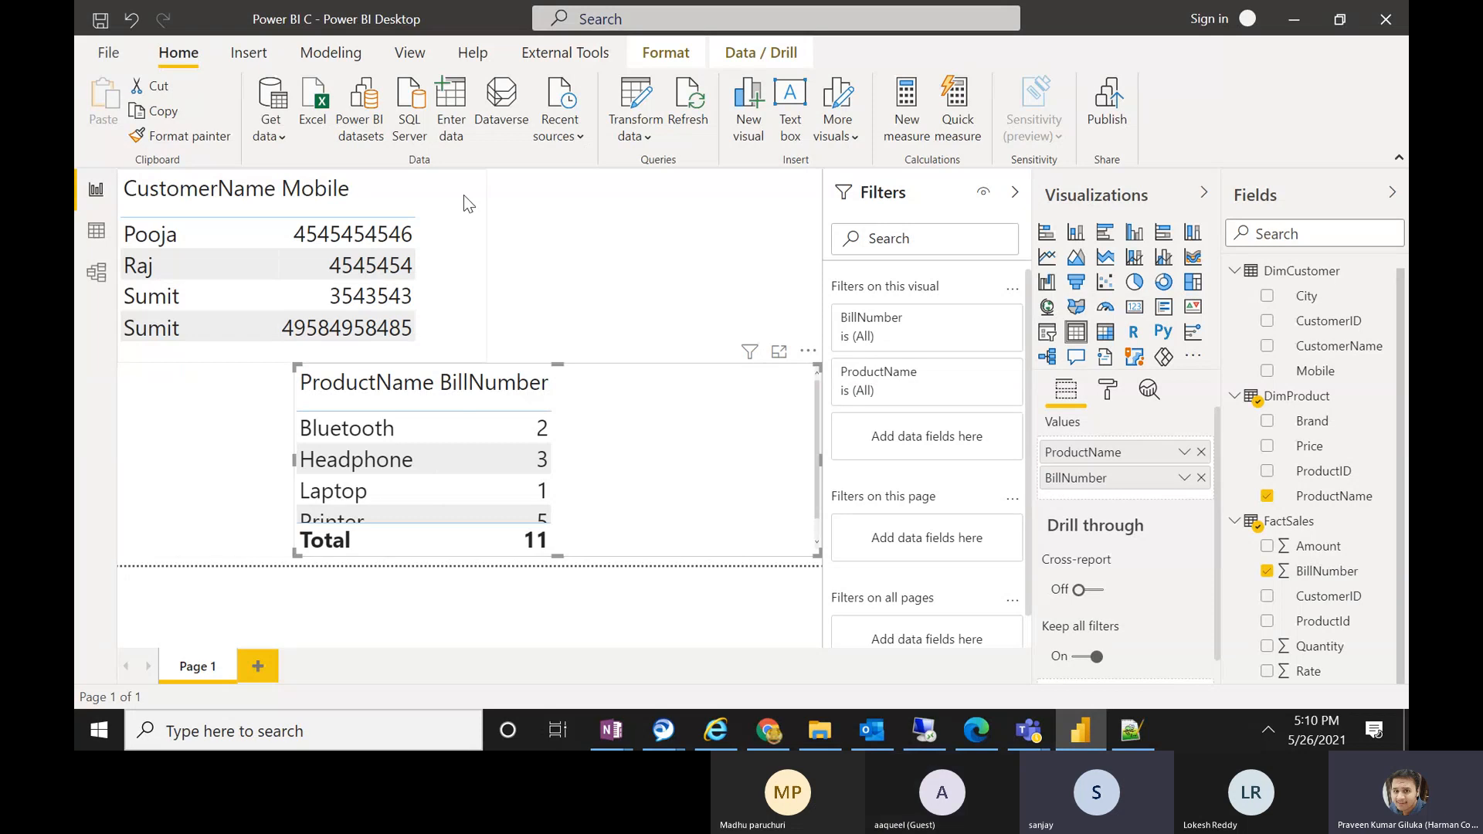
{"action": "left_click", "coordinate": [463, 194]}
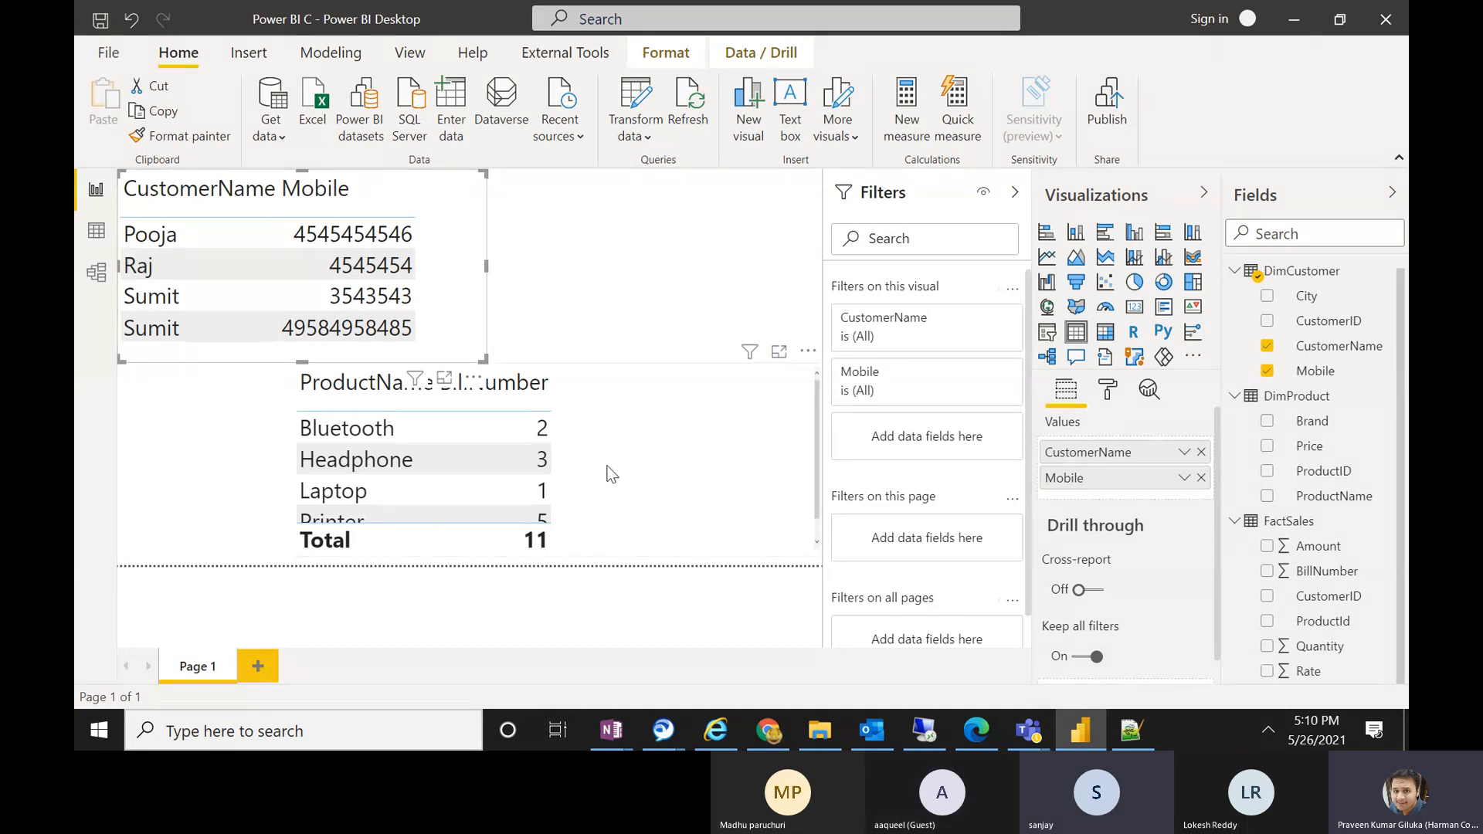
{"action": "left_click", "coordinate": [786, 414]}
{"action": "left_click_drag", "start_coordinate": [817, 366], "coordinate": [766, 401]}
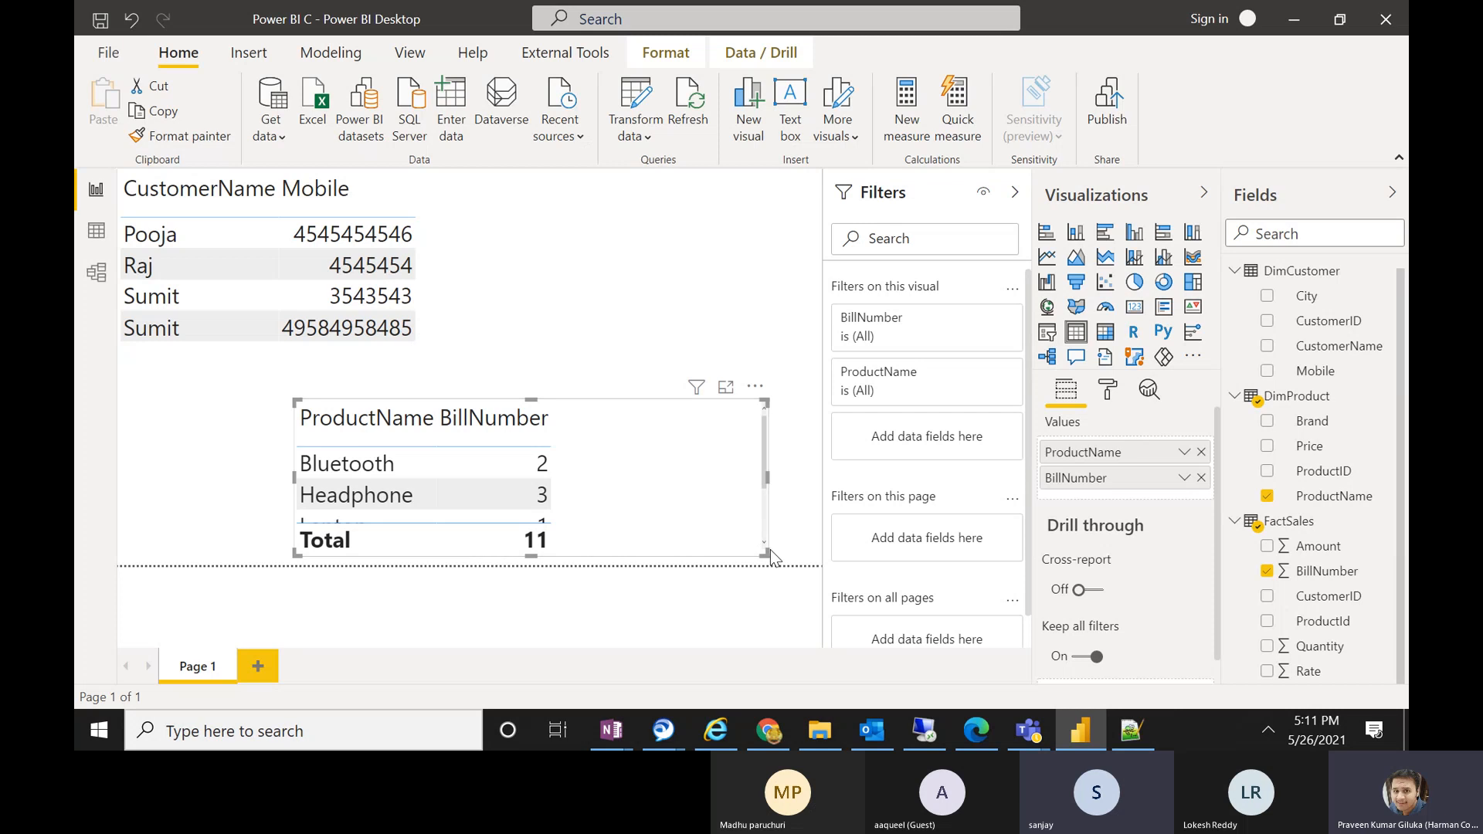
{"action": "left_click_drag", "start_coordinate": [770, 550], "coordinate": [776, 563]}
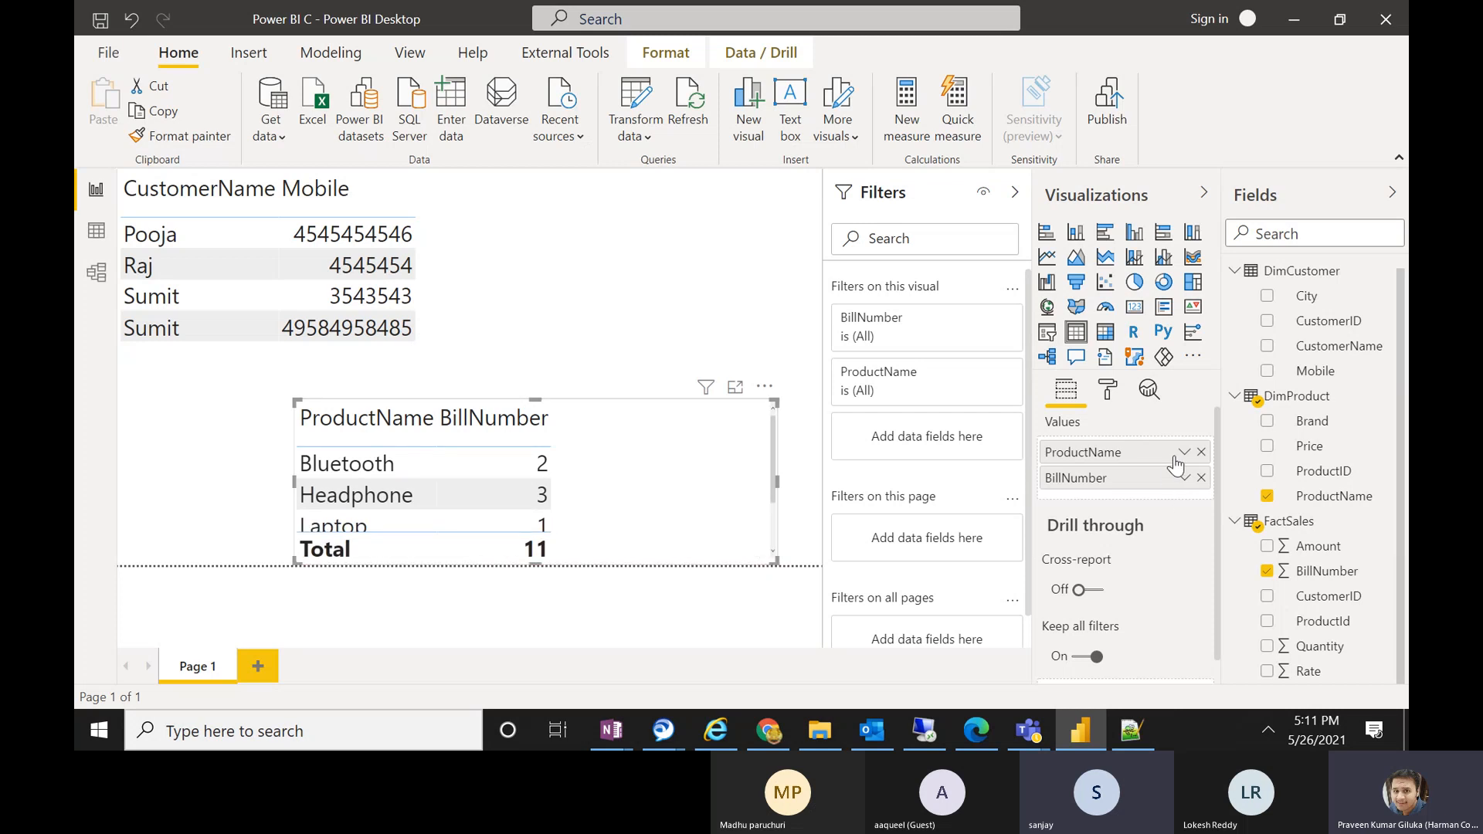
- In the product table, replace ProductName with FactSales Amount and CustomerID, and set BillNumber to Don't summarize
{"action": "left_click", "coordinate": [1201, 452]}
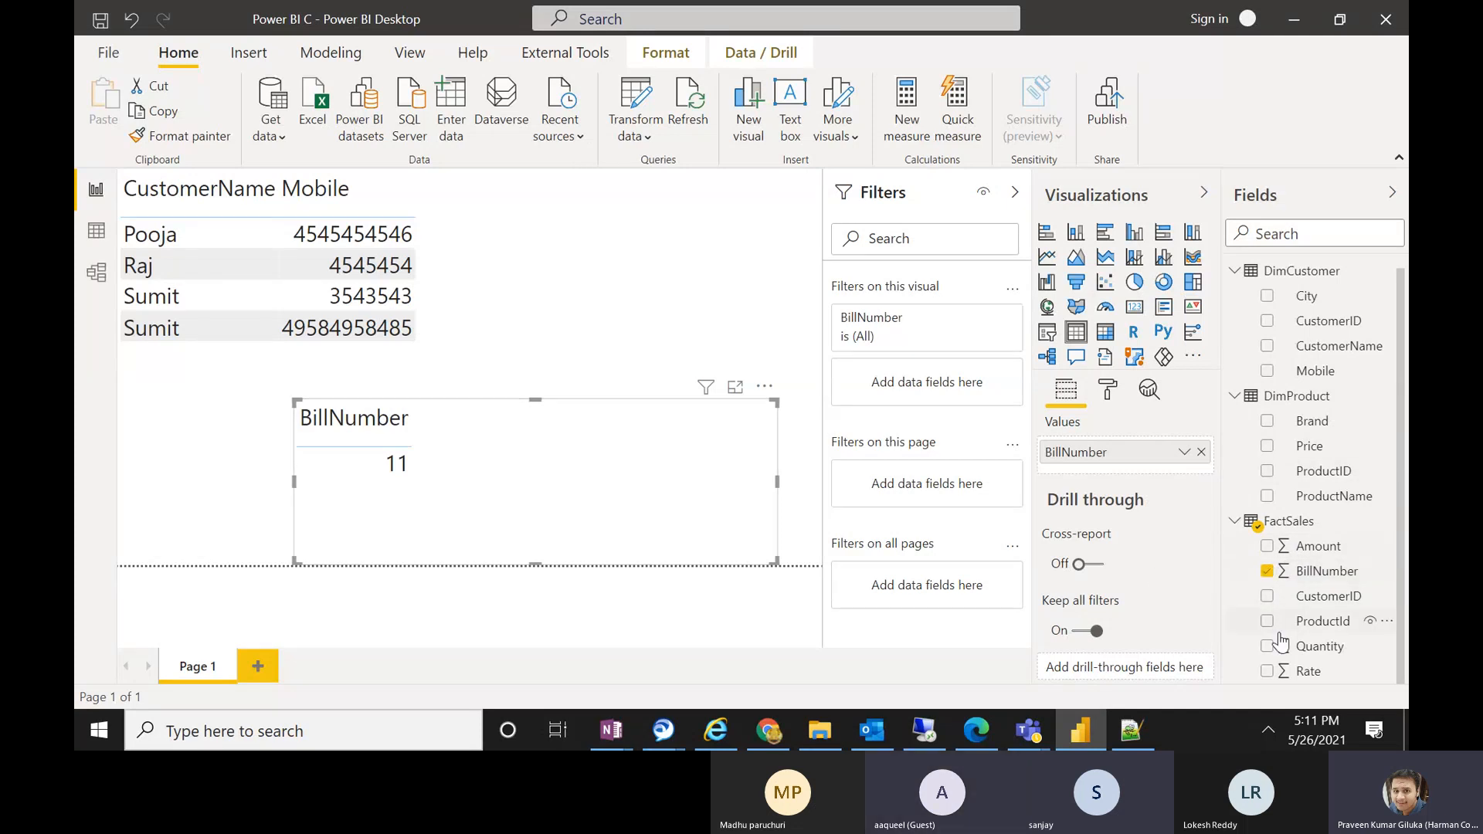
{"action": "left_click", "coordinate": [1266, 548]}
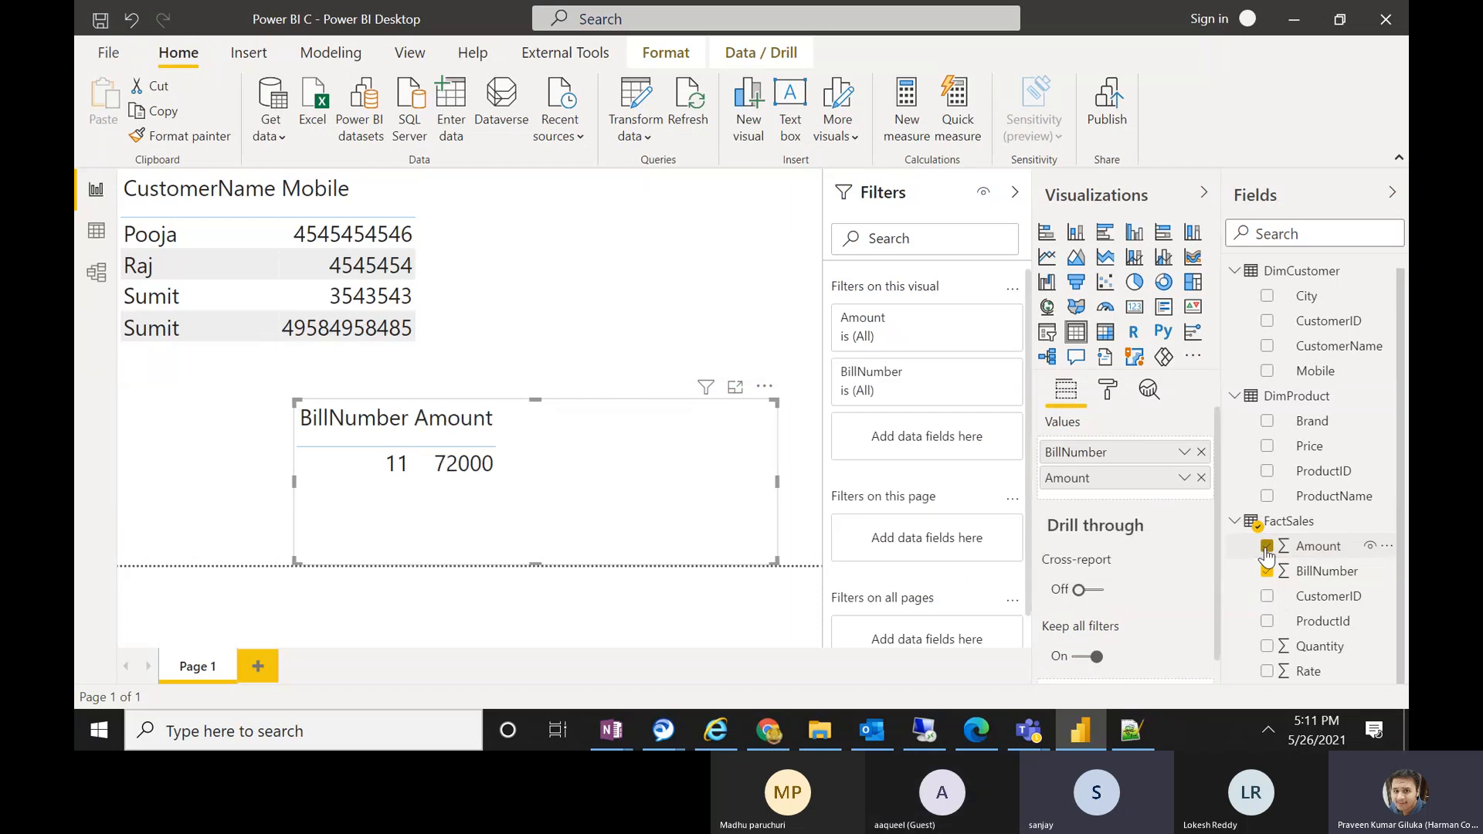
{"action": "left_click", "coordinate": [1267, 596]}
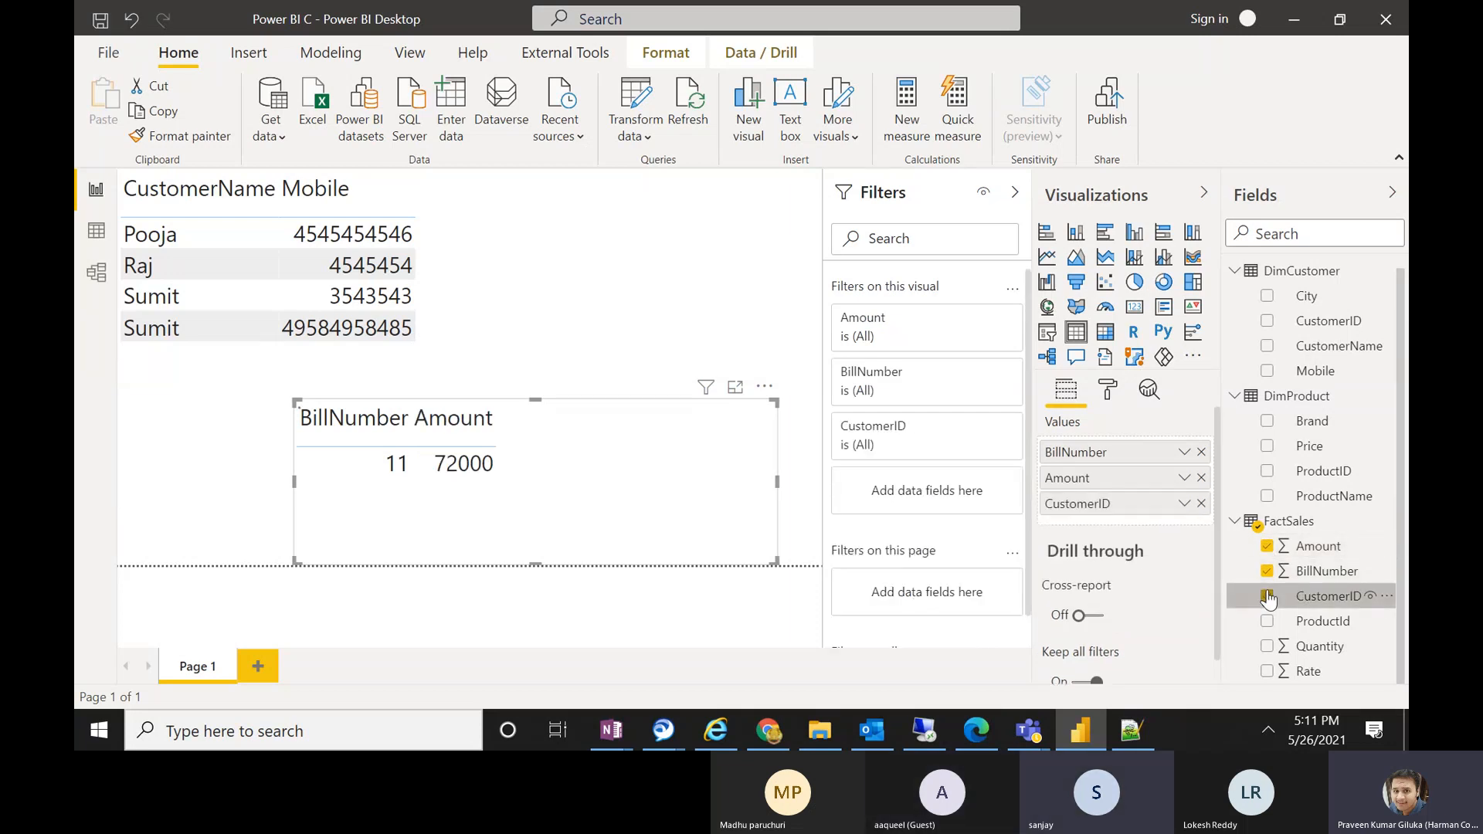
{"action": "left_click", "coordinate": [1182, 454]}
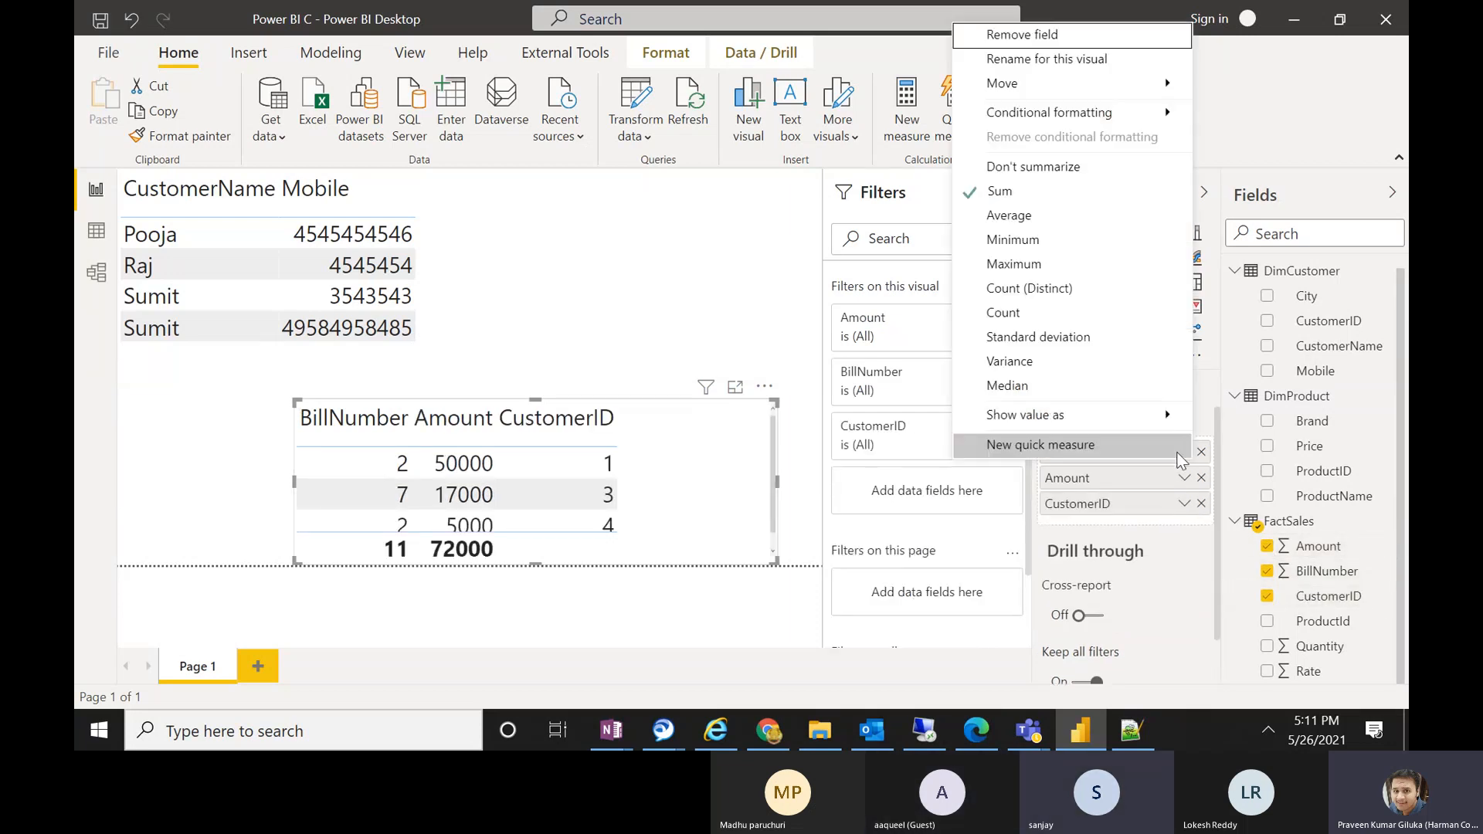
{"action": "left_click", "coordinate": [1012, 173]}
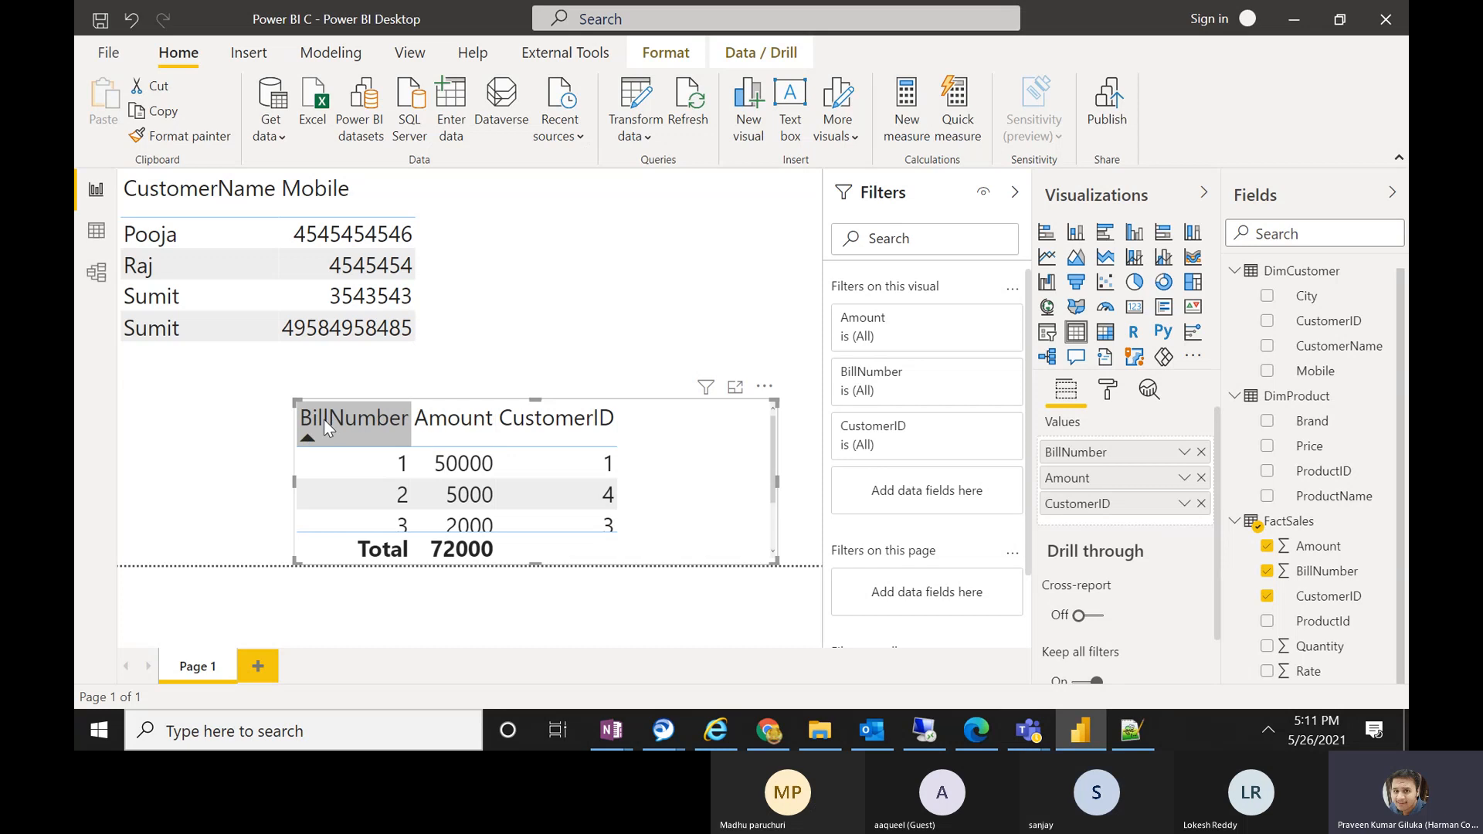
- Move the bill table to the page's left edge beneath the customer table and leave no visual selected
{"action": "left_click_drag", "start_coordinate": [651, 477], "coordinate": [475, 487]}
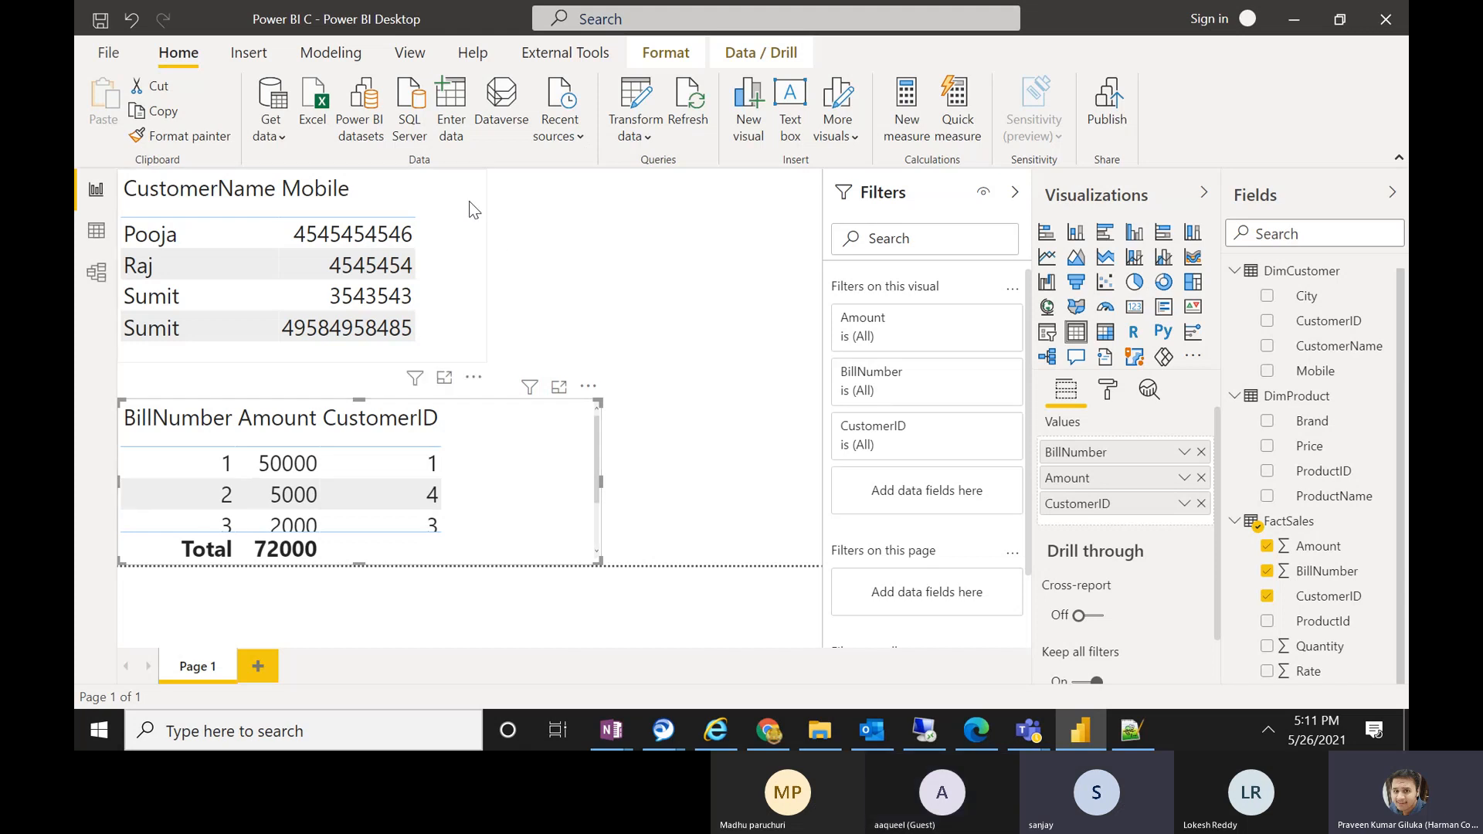
{"action": "left_click", "coordinate": [315, 177]}
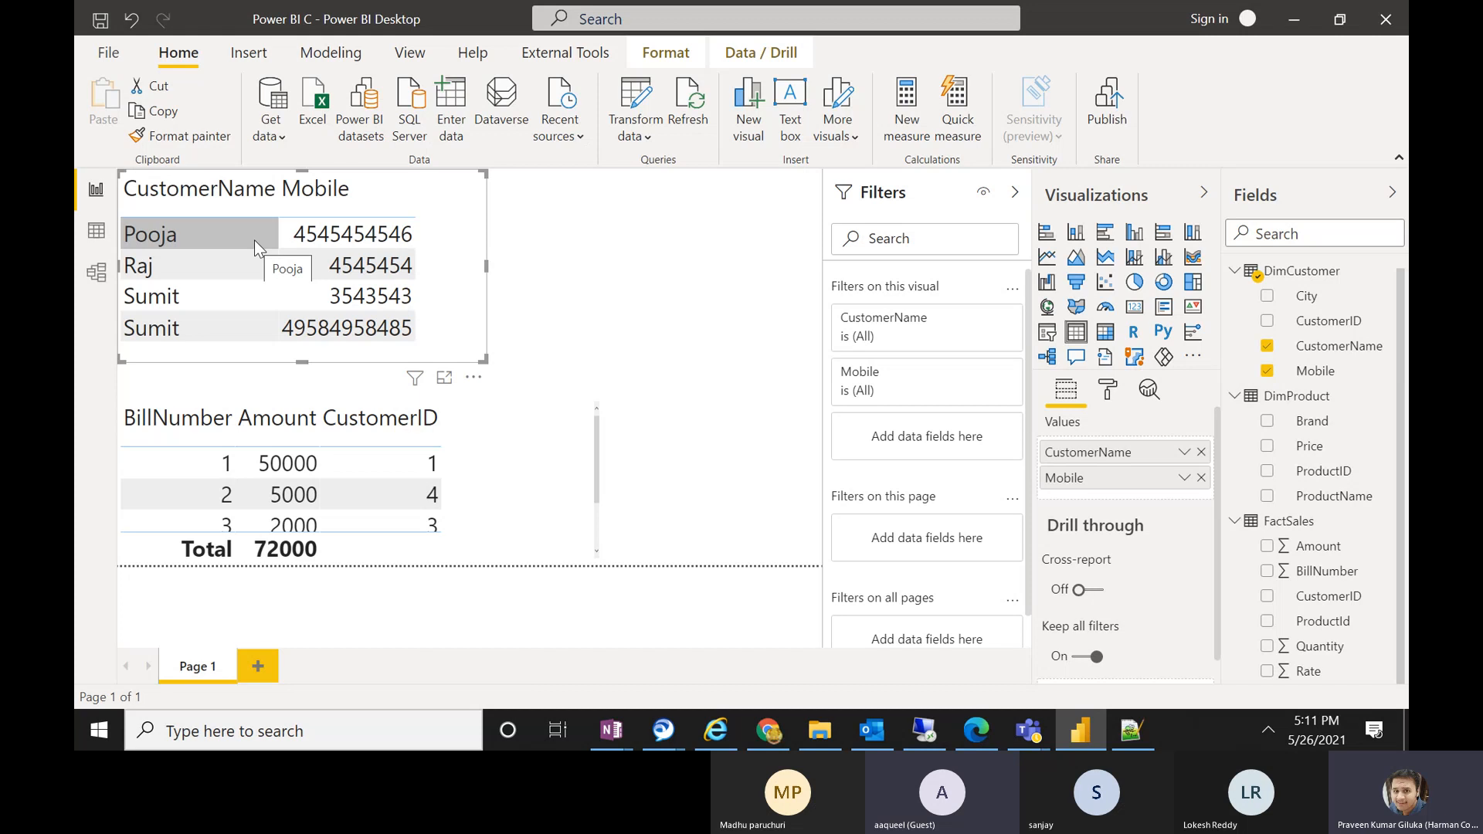
{"action": "left_click", "coordinate": [576, 303]}
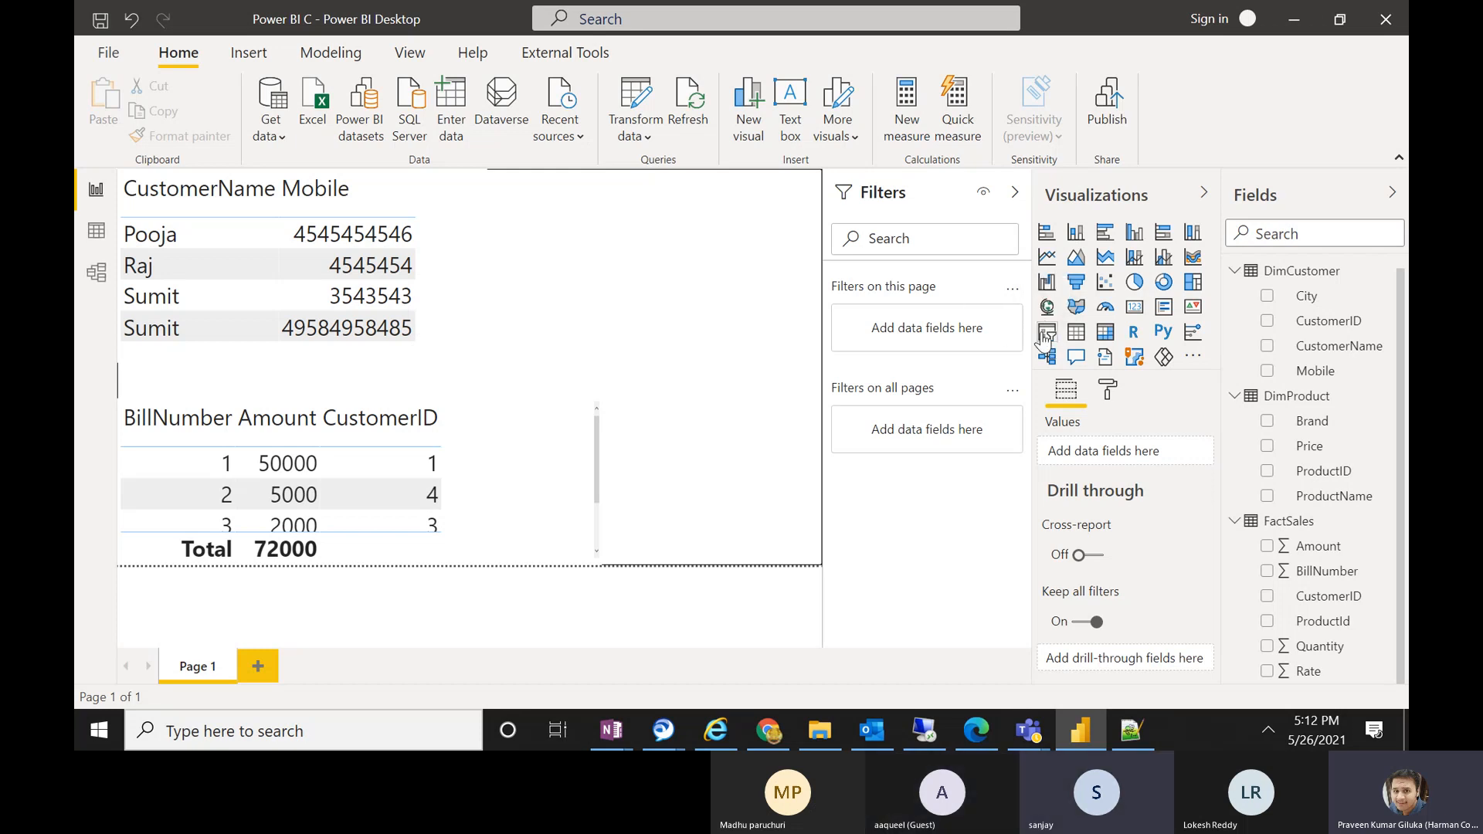
- Add a CustomerName slicer beside the customer table and set its items' text size to 20 pt
{"action": "left_click", "coordinate": [1047, 332]}
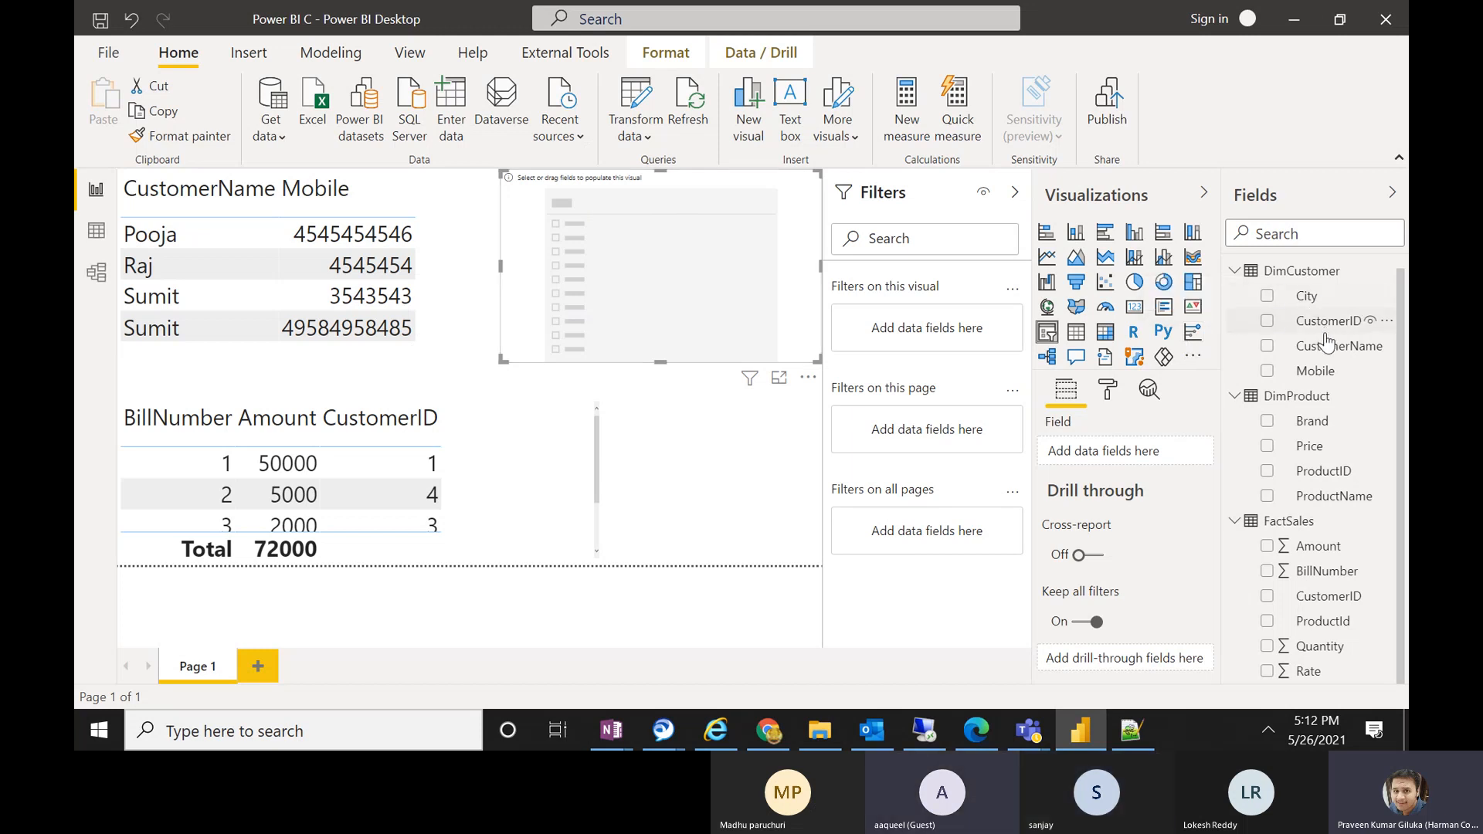
{"action": "left_click_drag", "start_coordinate": [1326, 346], "coordinate": [709, 303]}
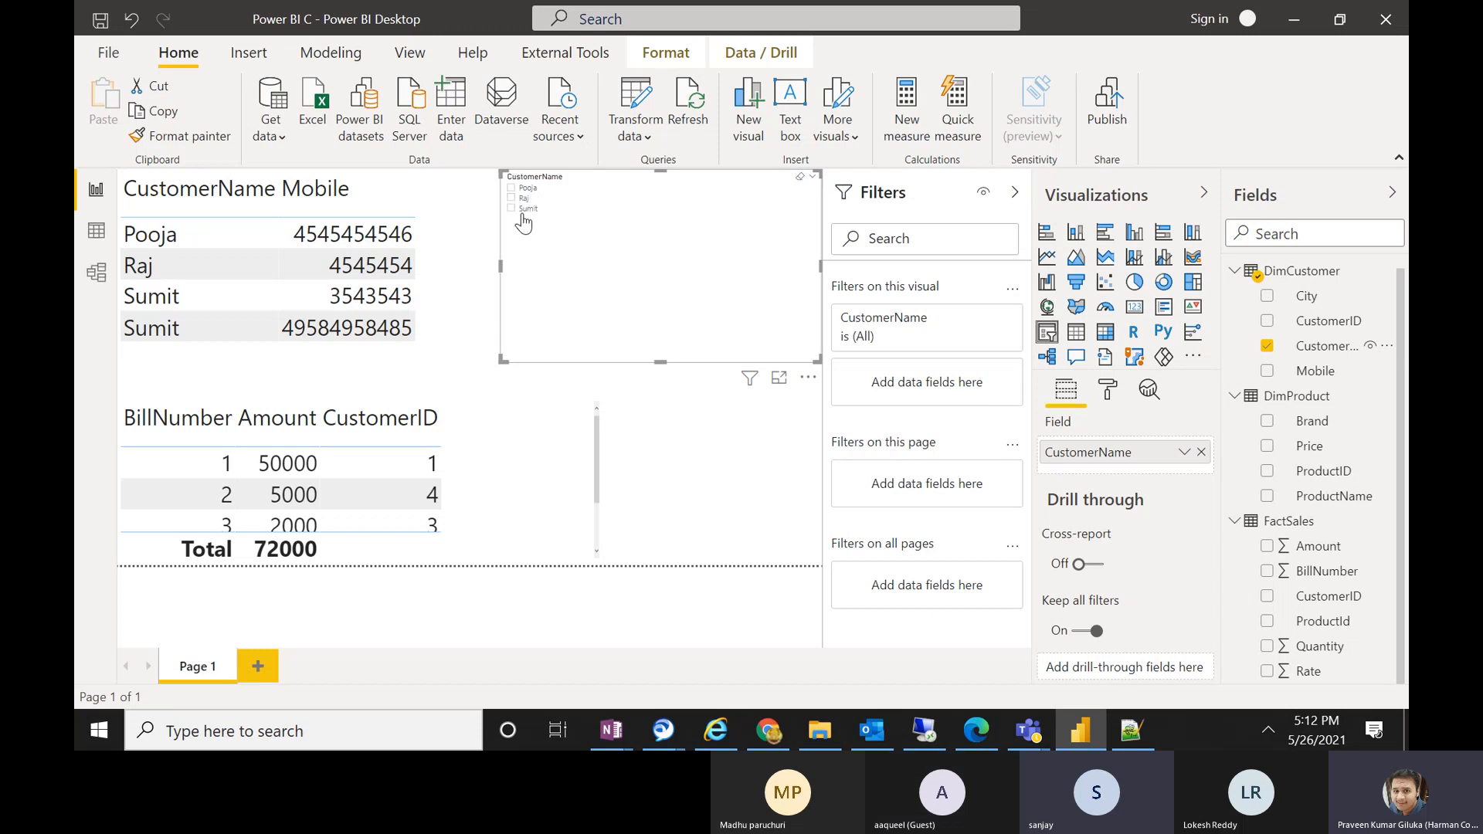
{"action": "left_click", "coordinate": [1108, 390]}
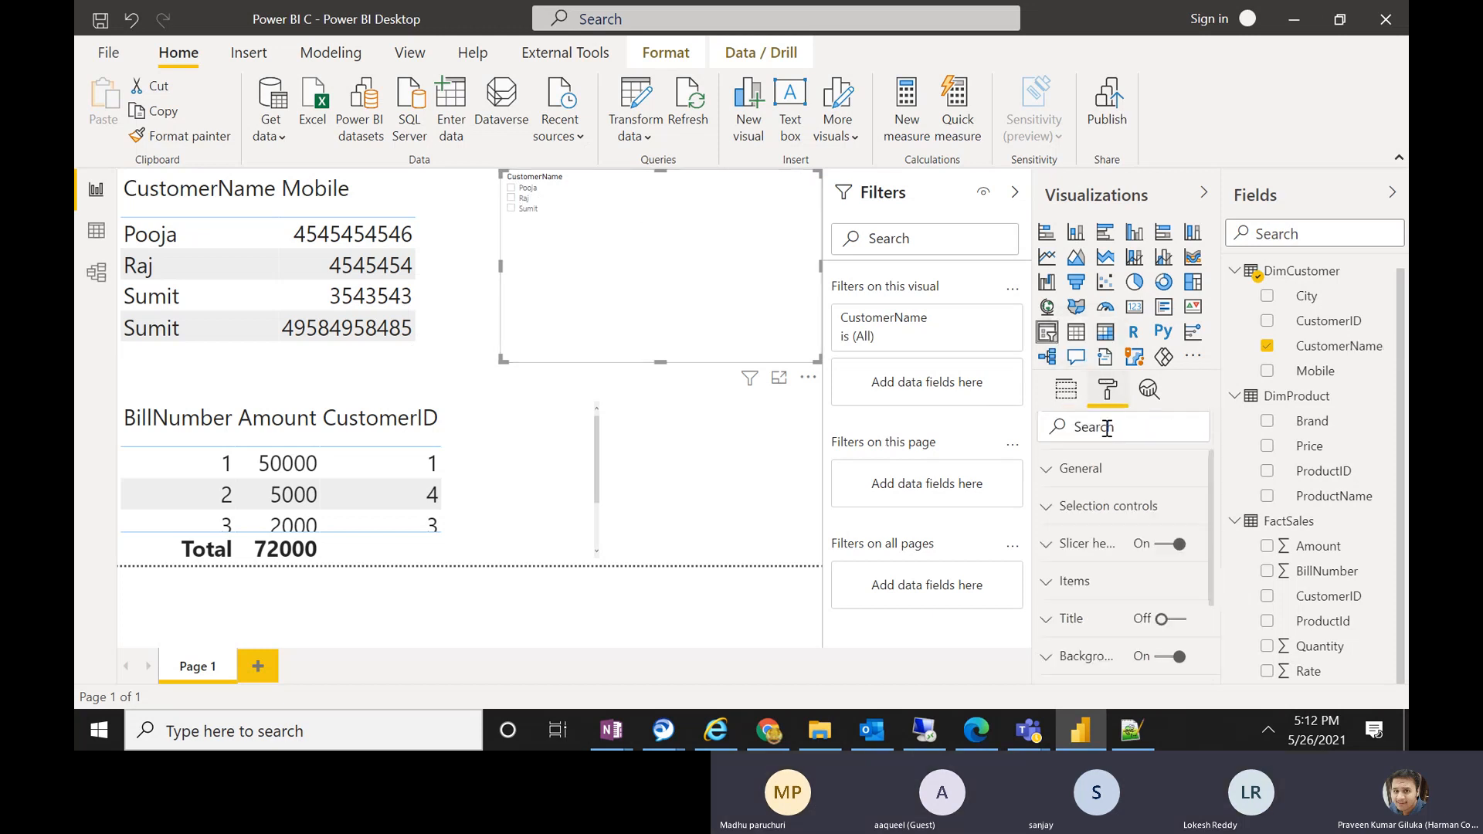
{"action": "type", "text": "size"}
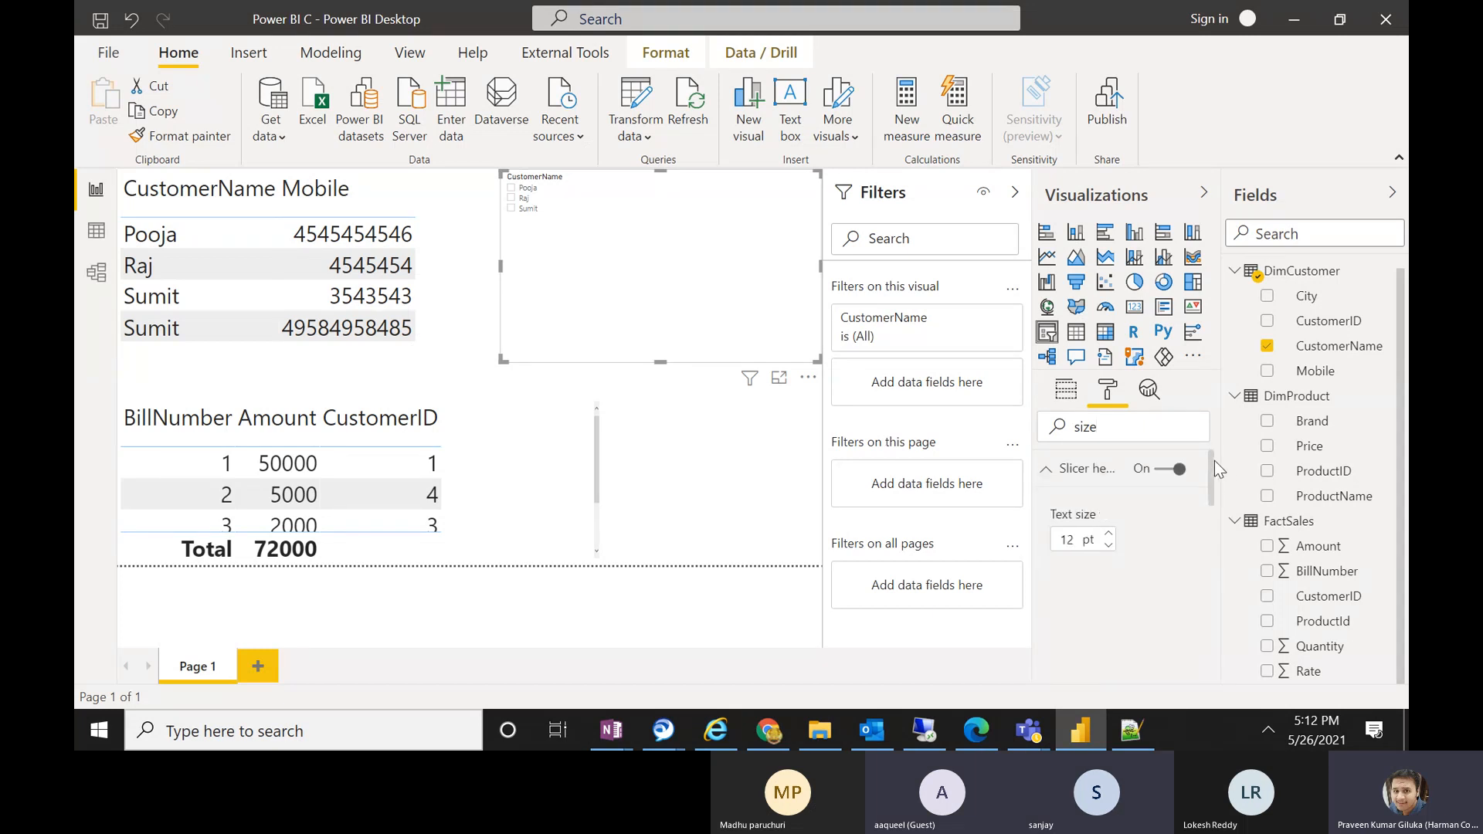
{"action": "left_click_drag", "start_coordinate": [1209, 478], "coordinate": [1211, 610]}
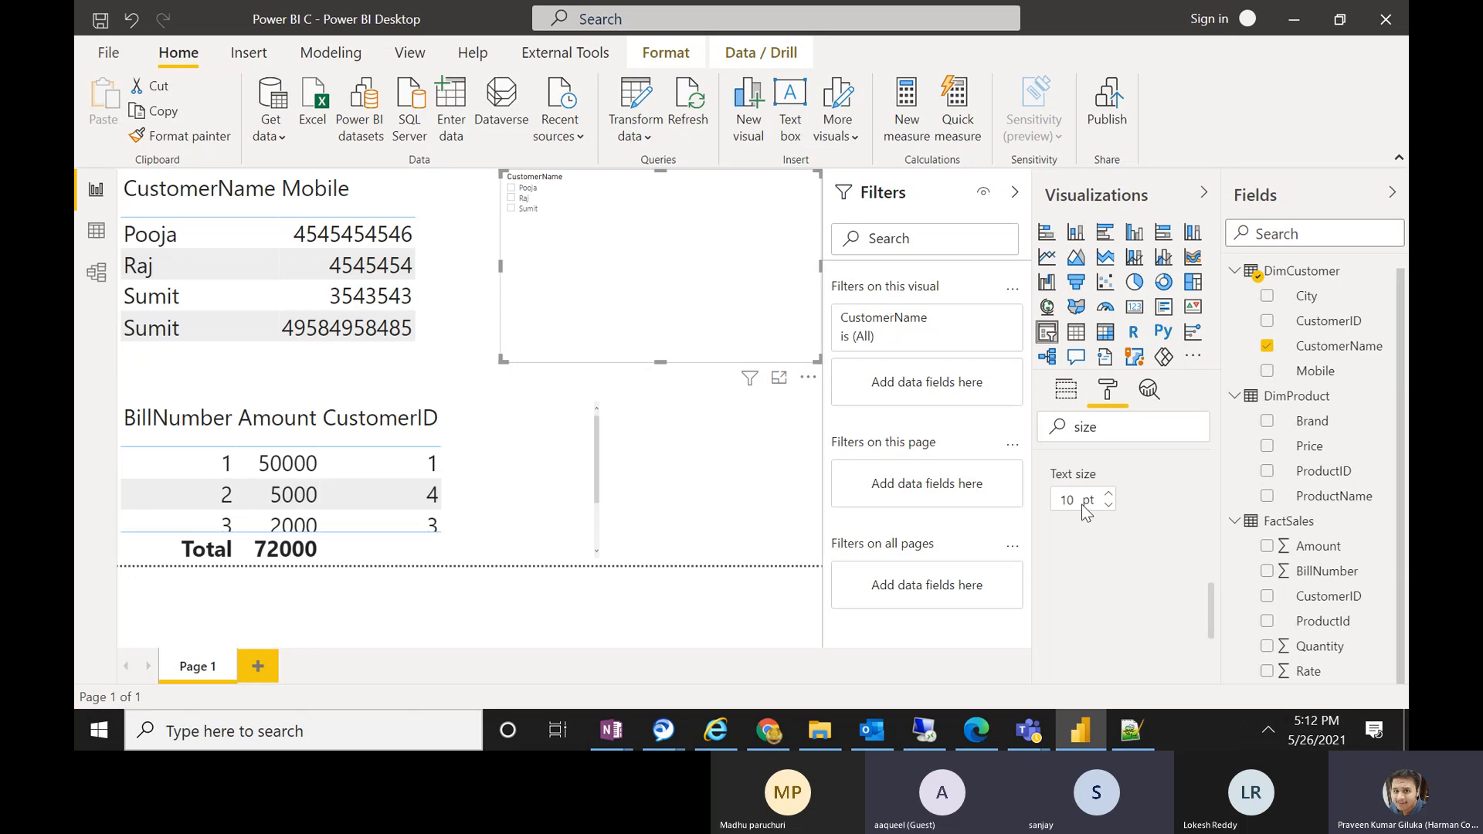
{"action": "left_click", "coordinate": [1055, 501]}
{"action": "type", "text": "20"}
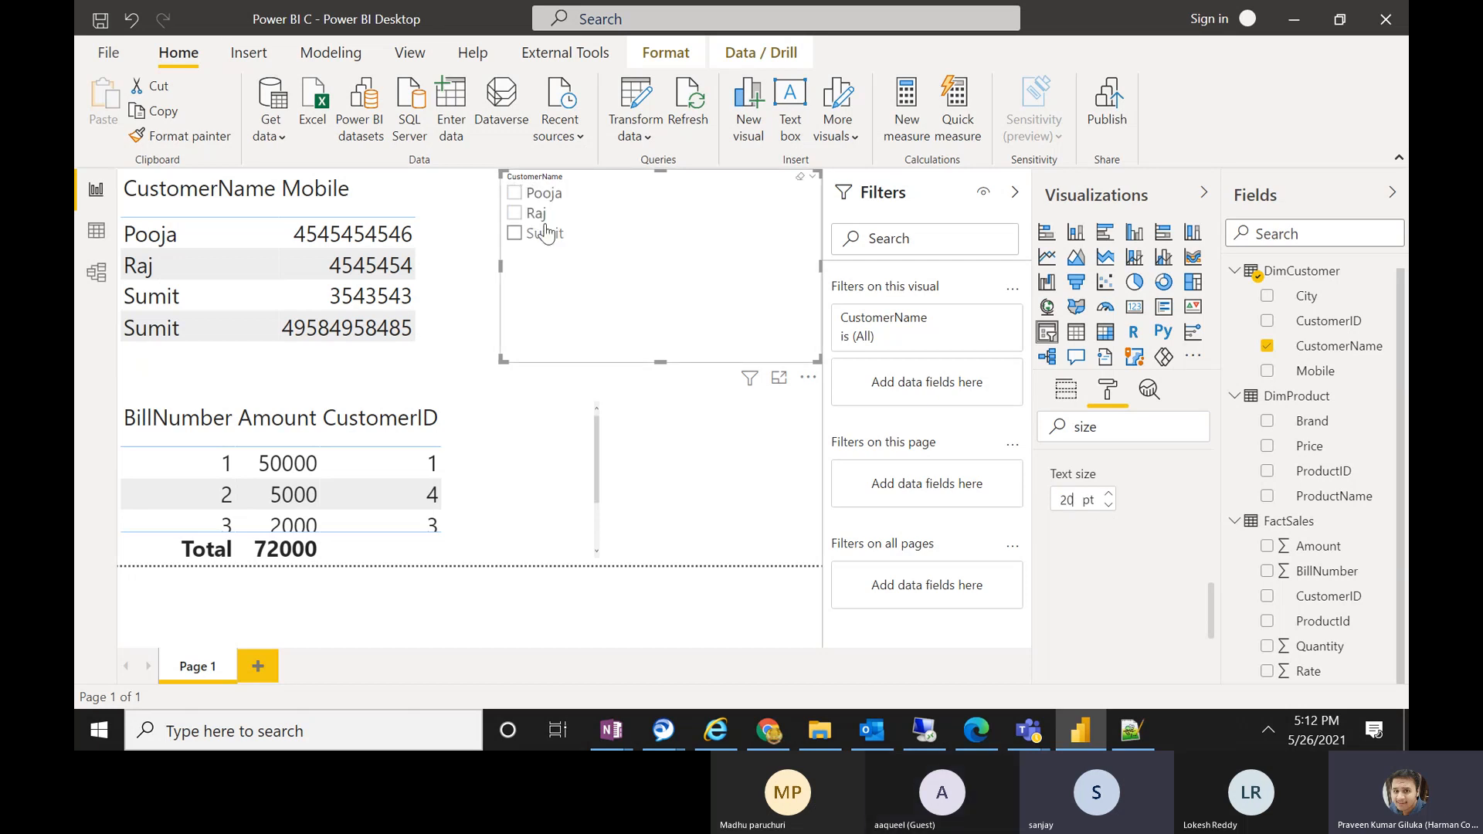
- Review the filter directions in the model diagram, then filter the report to the first customer in the CustomerName slicer
{"action": "left_click", "coordinate": [96, 271]}
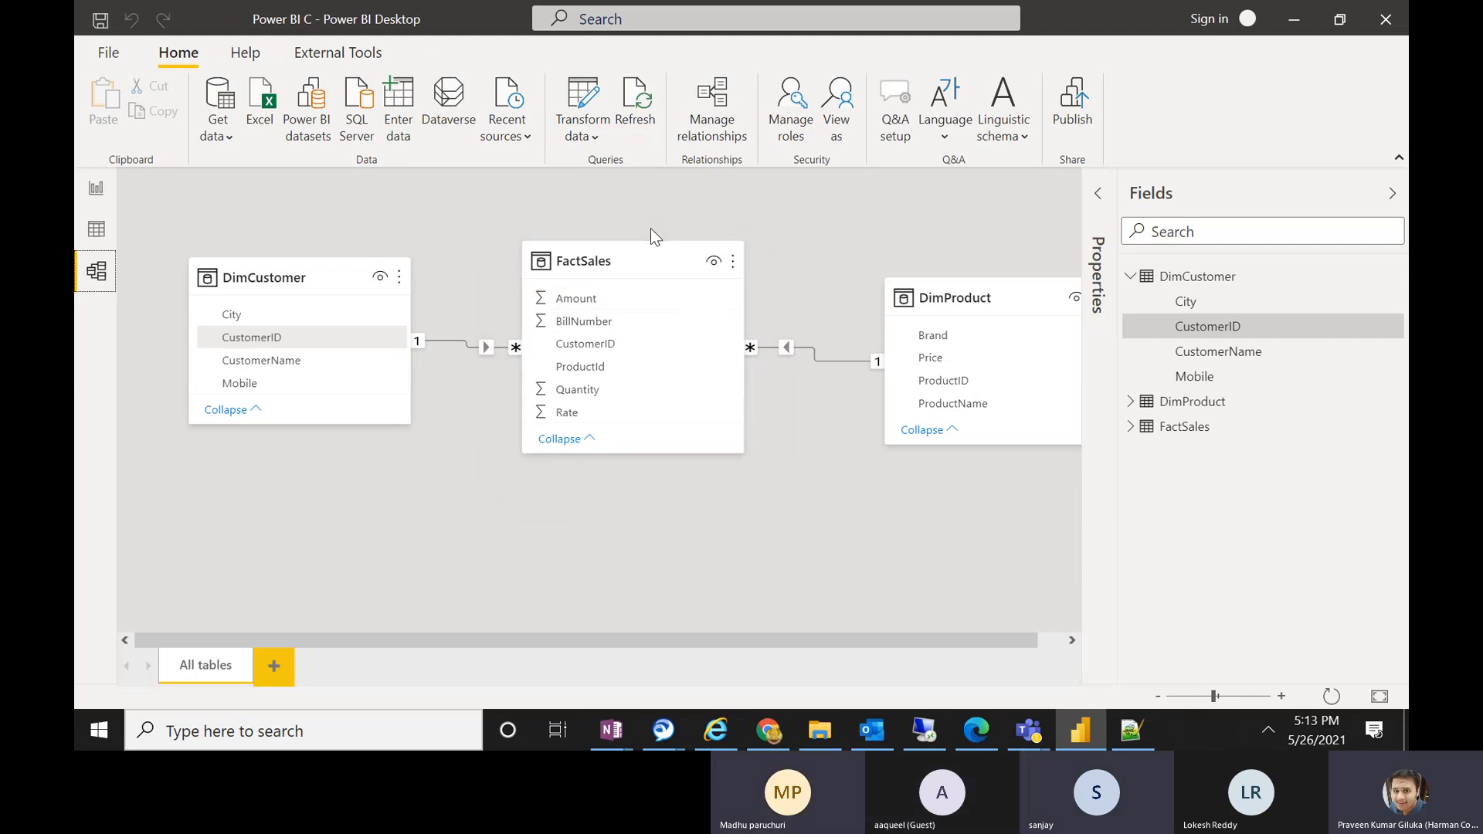
{"action": "left_click", "coordinate": [95, 190]}
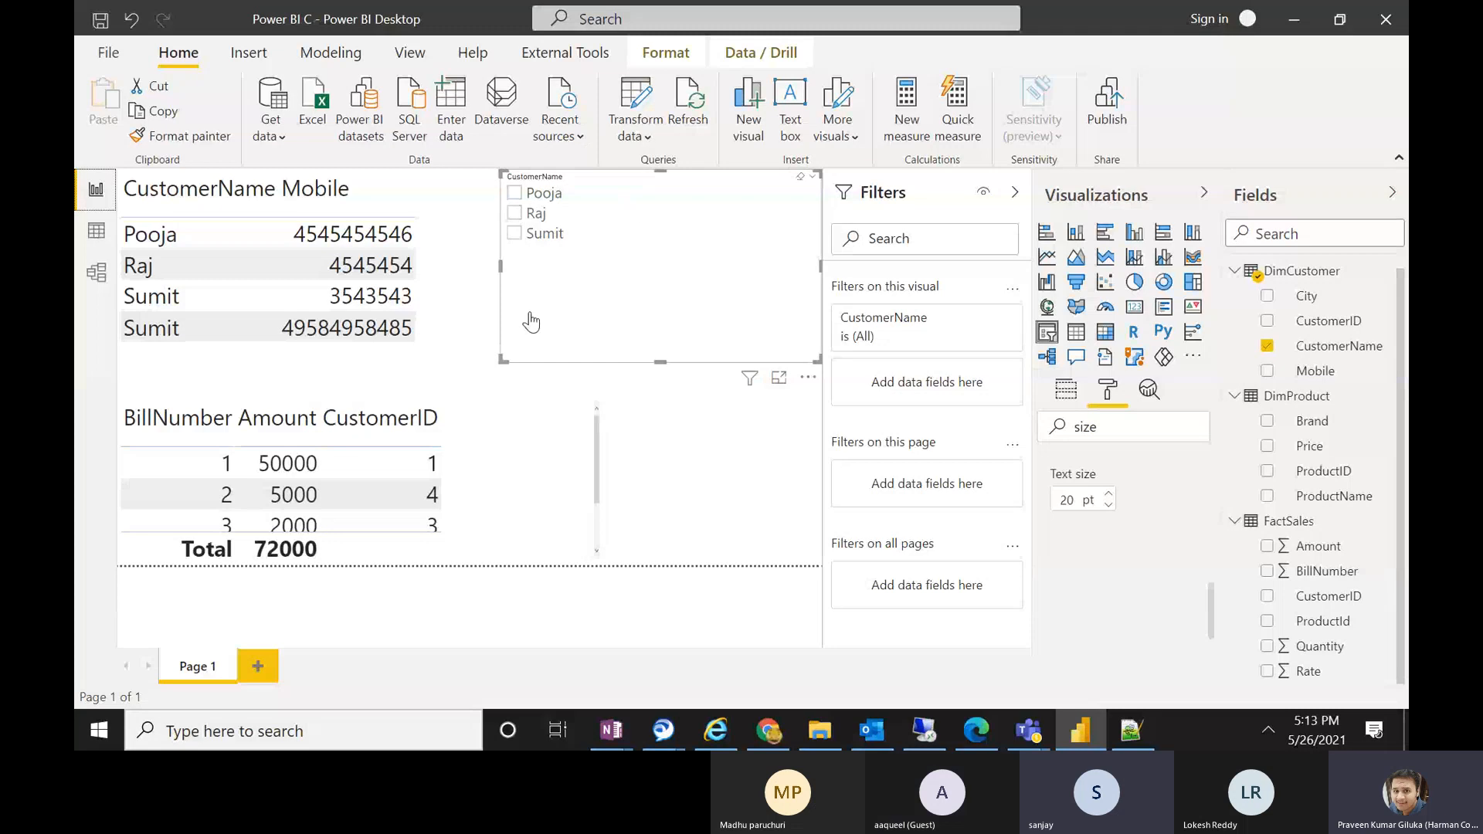
{"action": "left_click", "coordinate": [530, 199]}
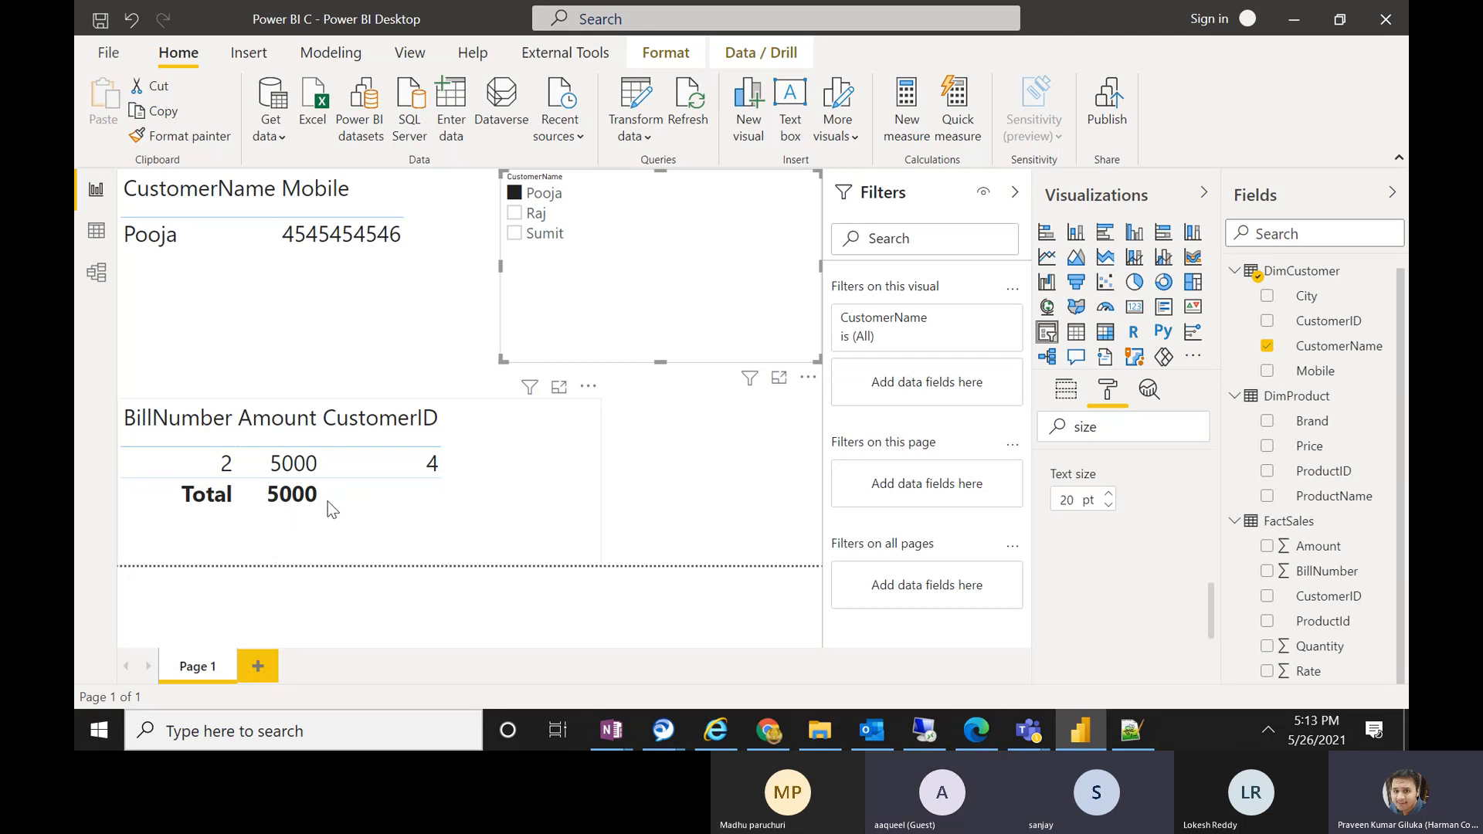
- Filter the report to the second customer in the CustomerName slicer and review the DimCustomer to FactSales filter direction in the model diagram
{"action": "left_click", "coordinate": [514, 214]}
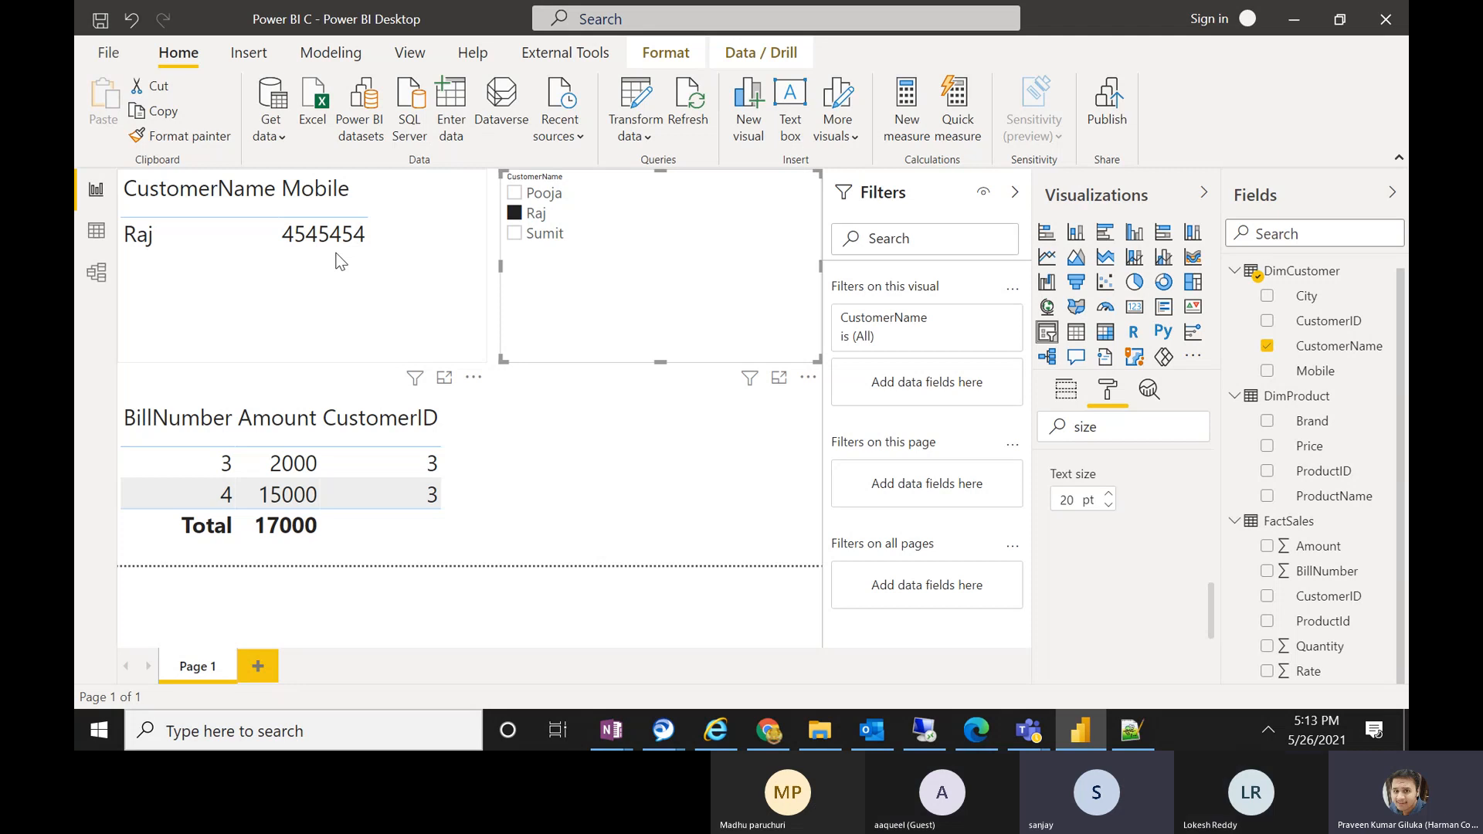
{"action": "left_click", "coordinate": [93, 272]}
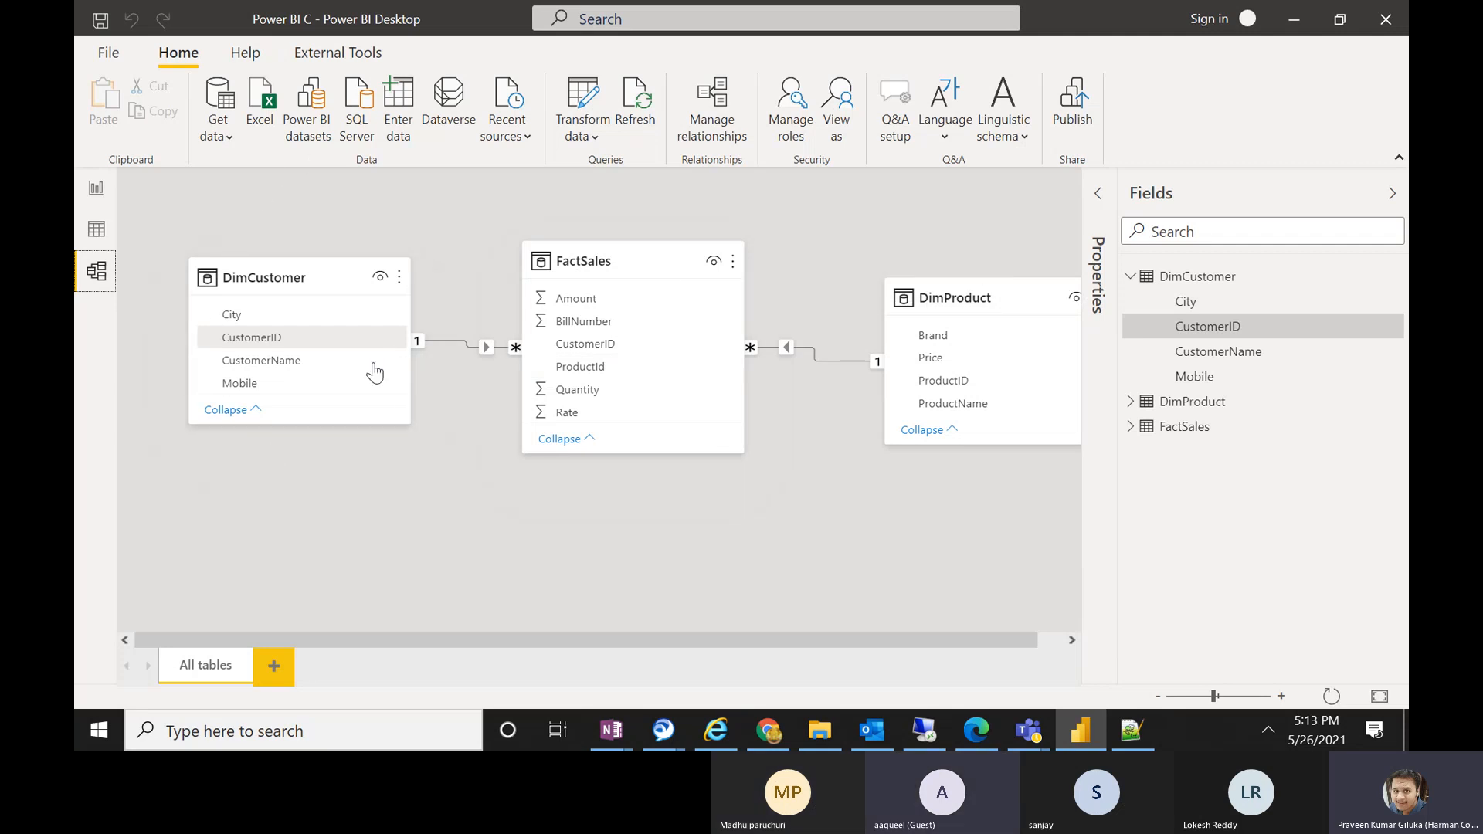
{"action": "left_click", "coordinate": [95, 189]}
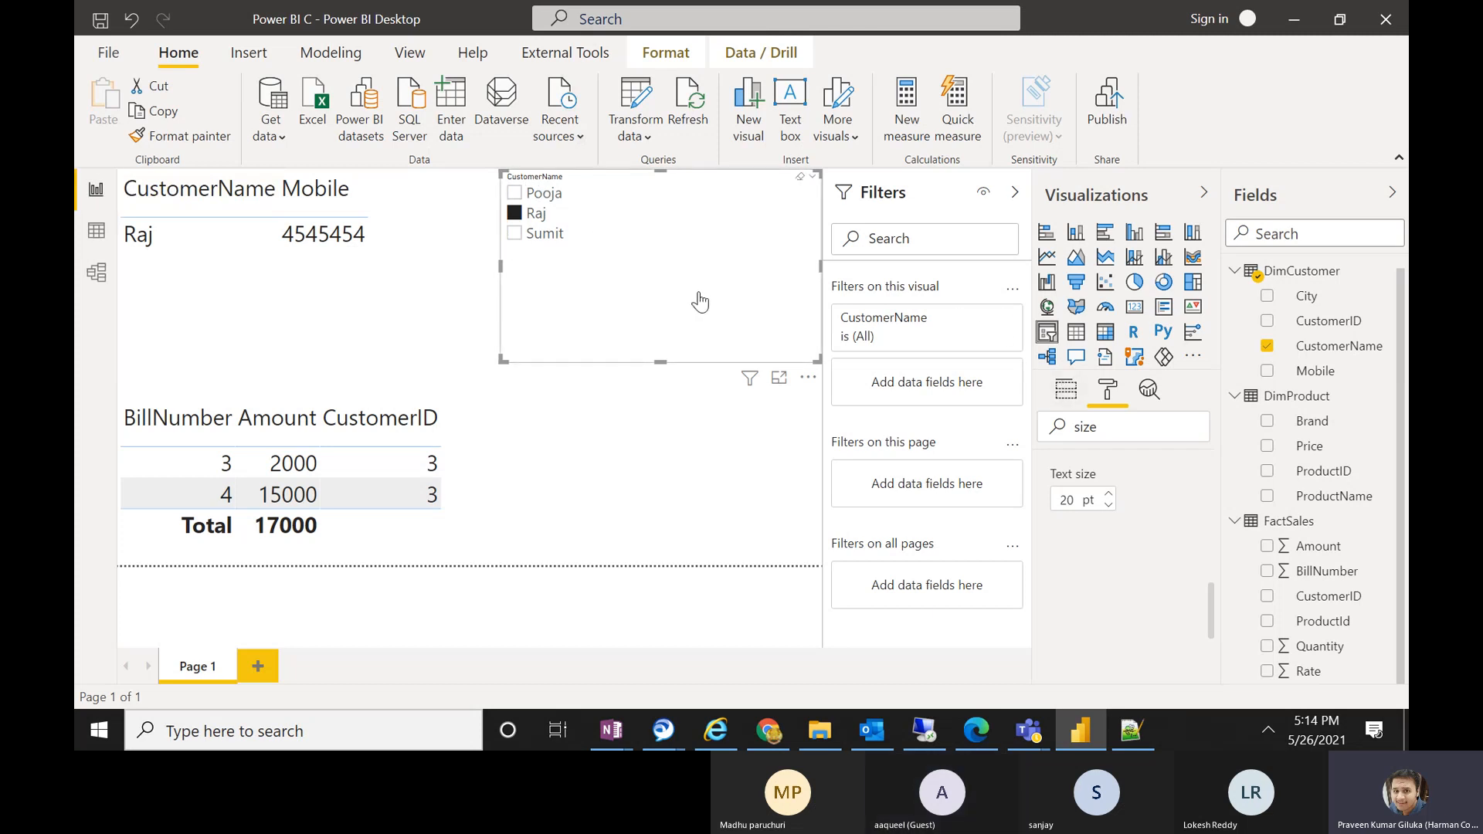
- Replace CustomerName in the slicer with CustomerID from FactSales and filter the report to the first ID in it
{"action": "left_click", "coordinate": [1055, 395]}
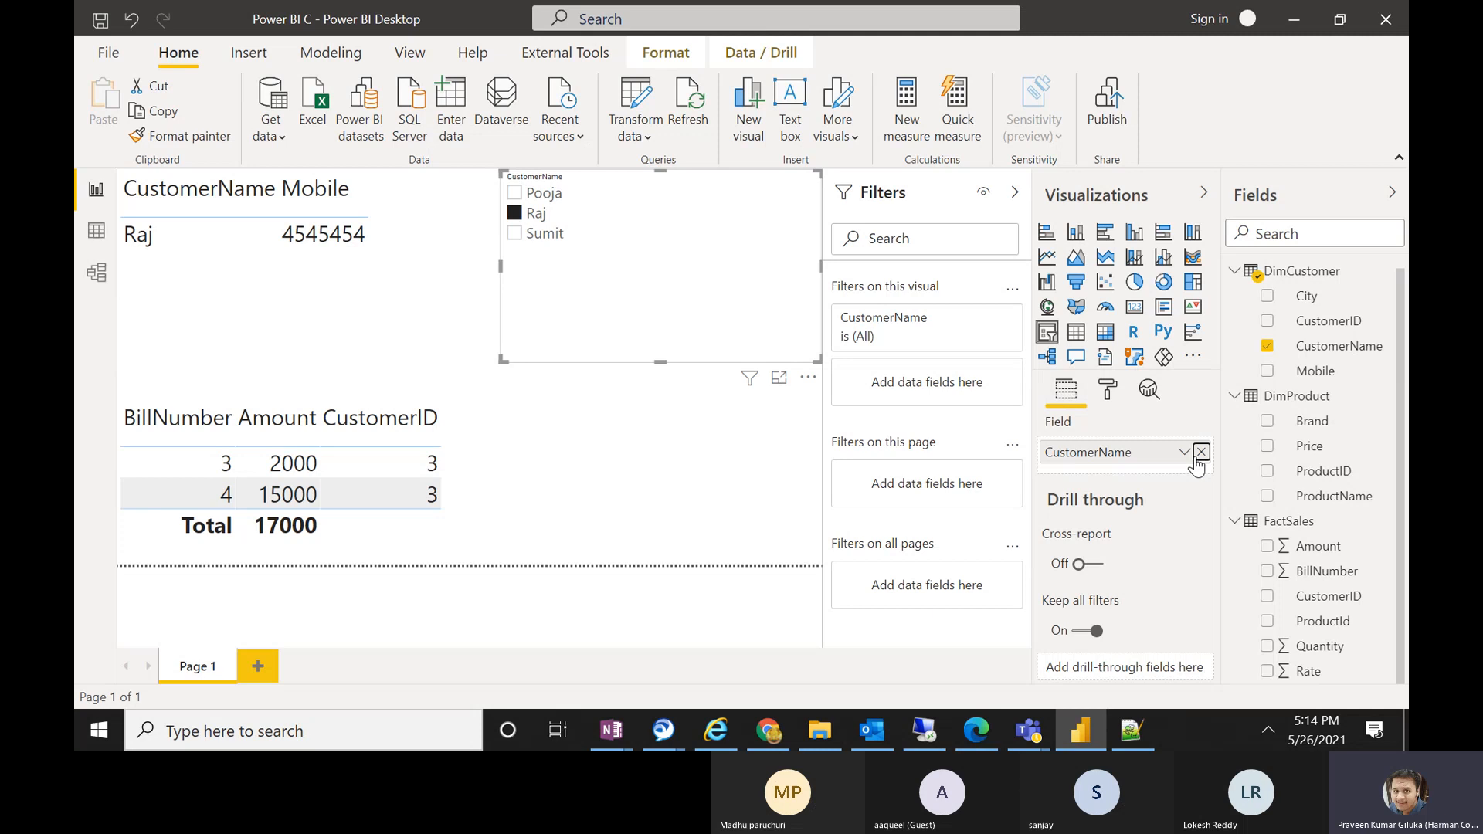
{"action": "left_click", "coordinate": [1200, 454]}
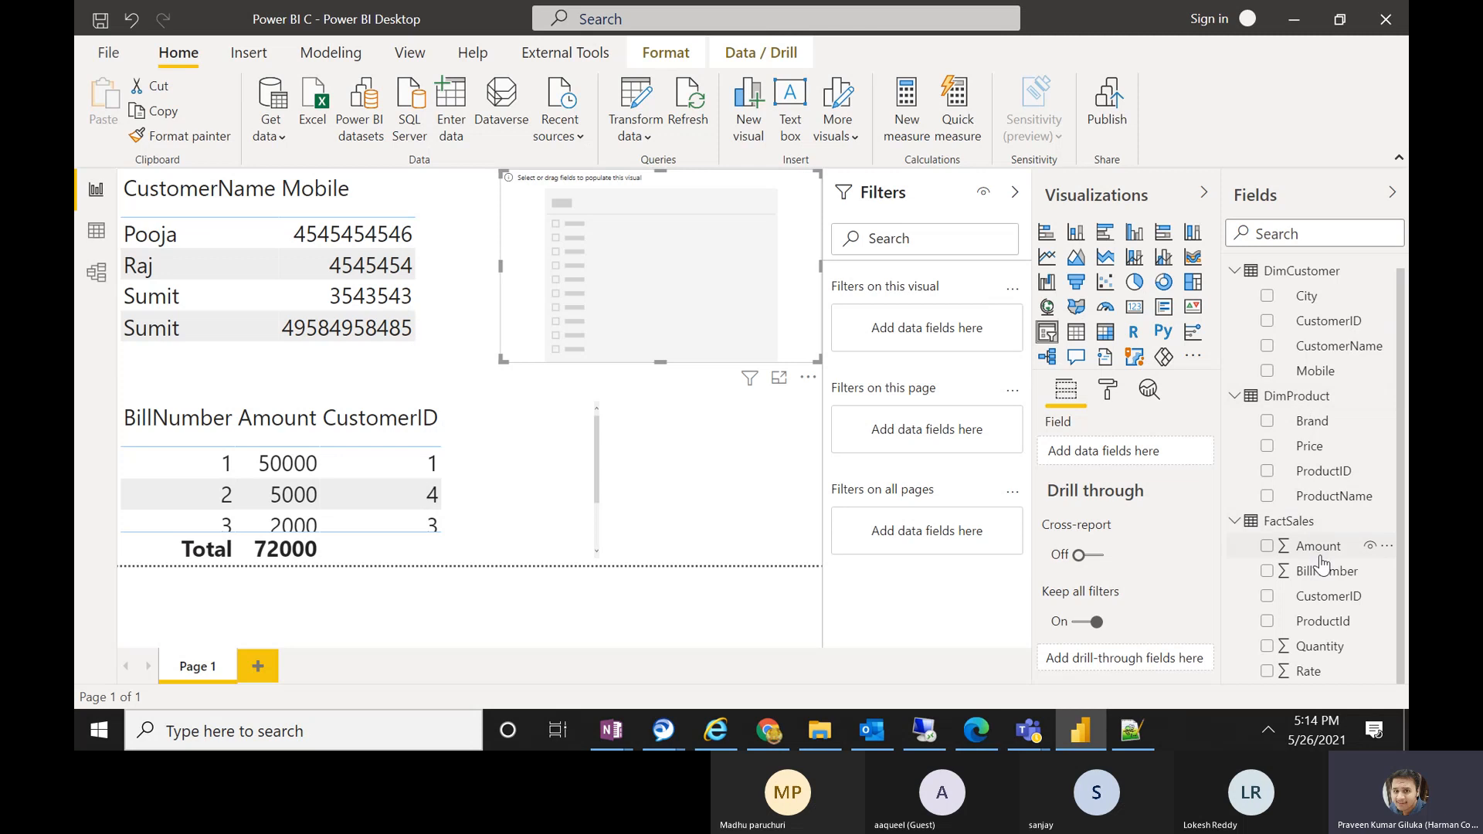
{"action": "left_click_drag", "start_coordinate": [1330, 607], "coordinate": [802, 347]}
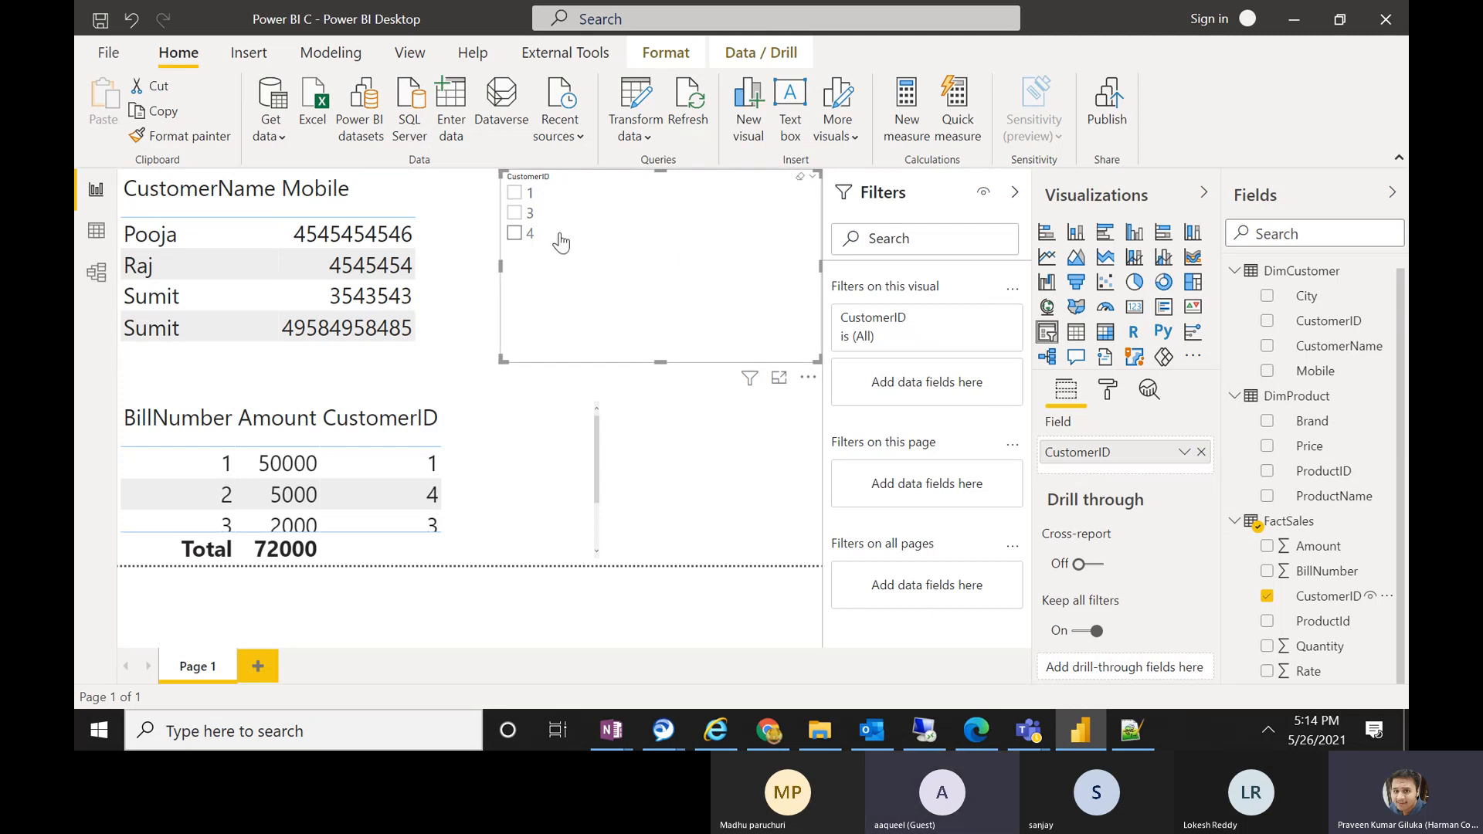
{"action": "left_click", "coordinate": [515, 198]}
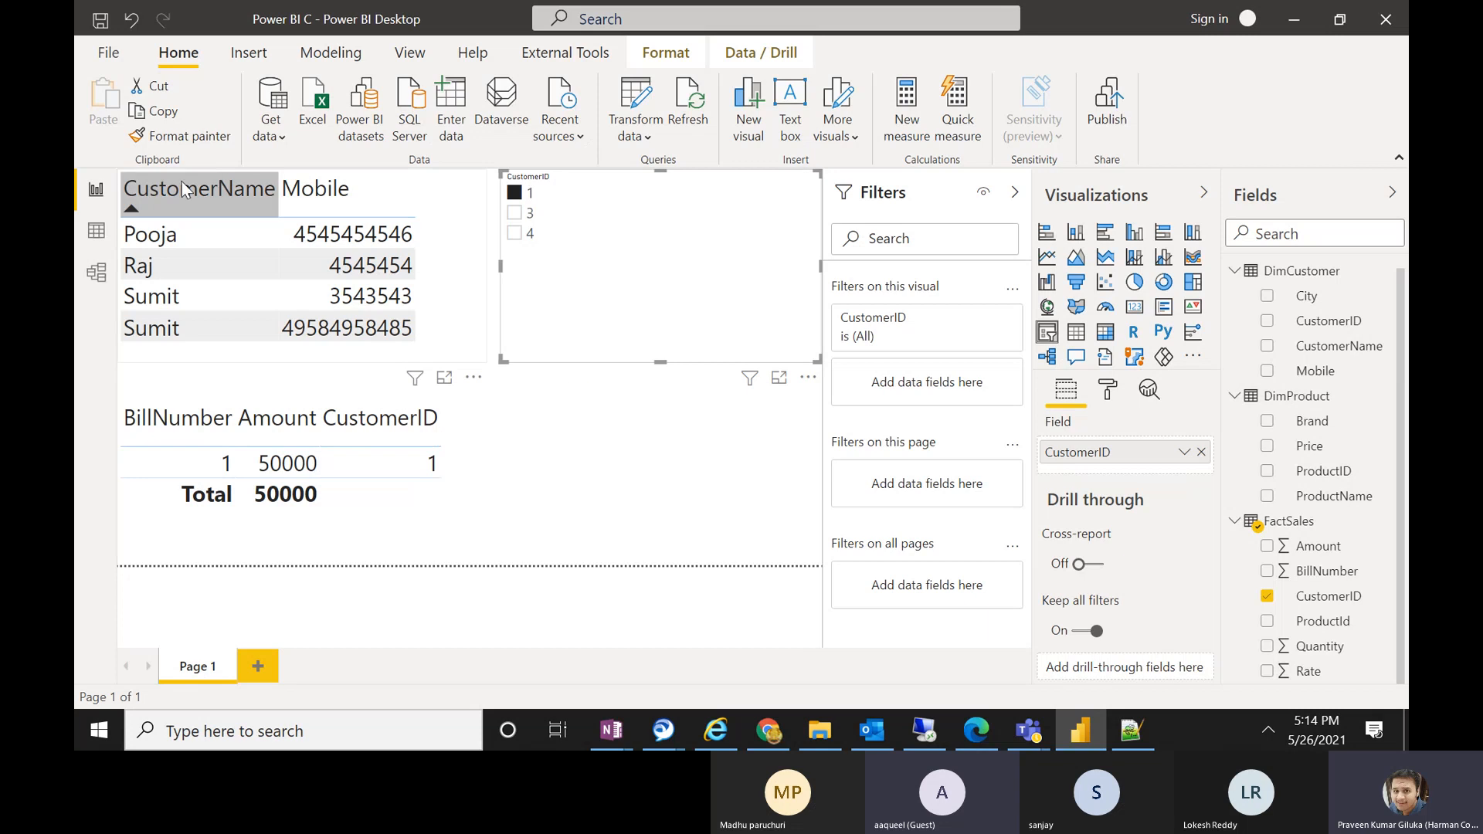
- In the customer table, add CustomerID from DimCustomer before Mobile and remove CustomerName
{"action": "left_click", "coordinate": [438, 223]}
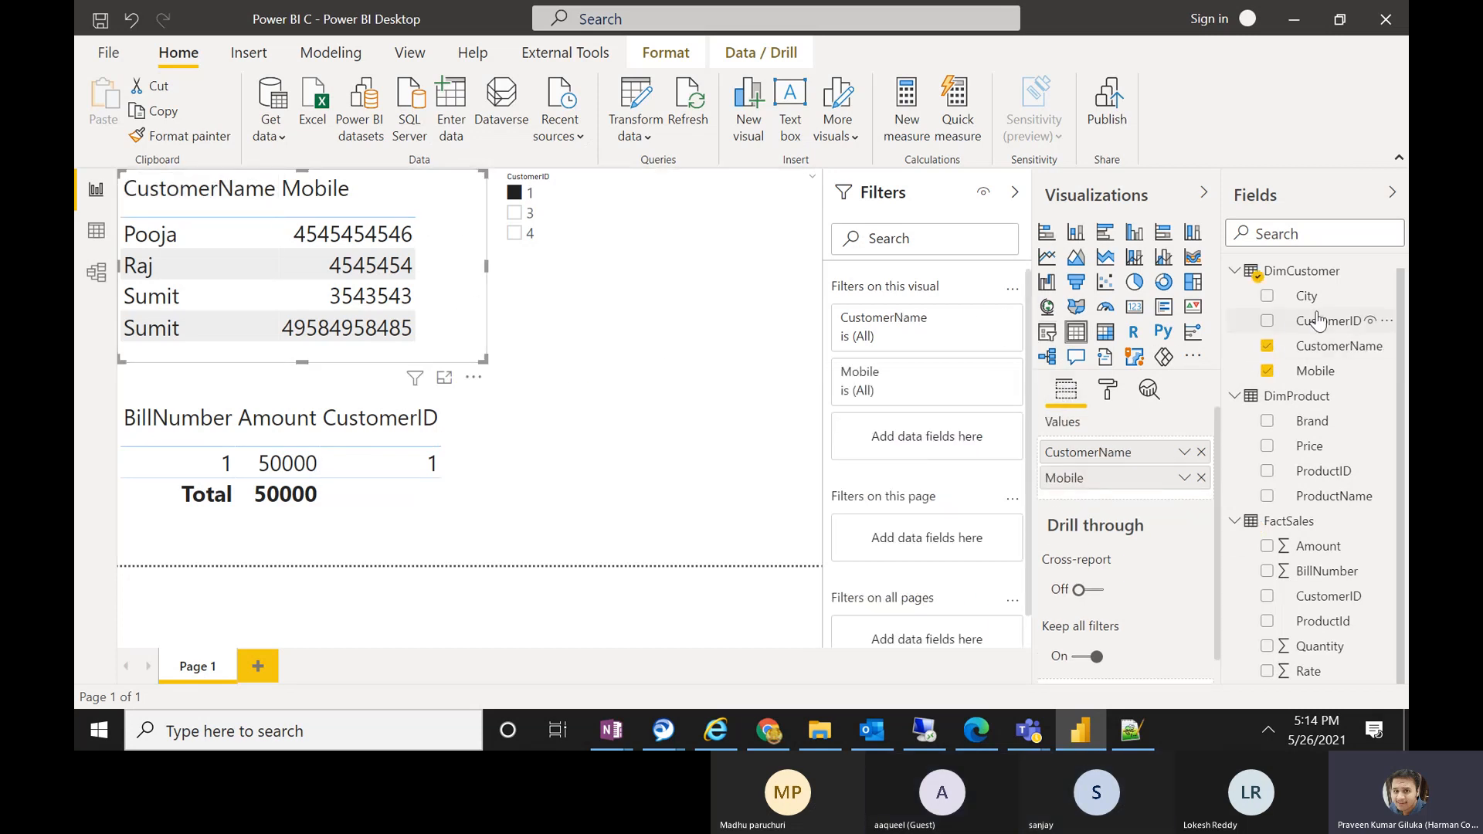
{"action": "left_click_drag", "start_coordinate": [1318, 321], "coordinate": [1130, 463]}
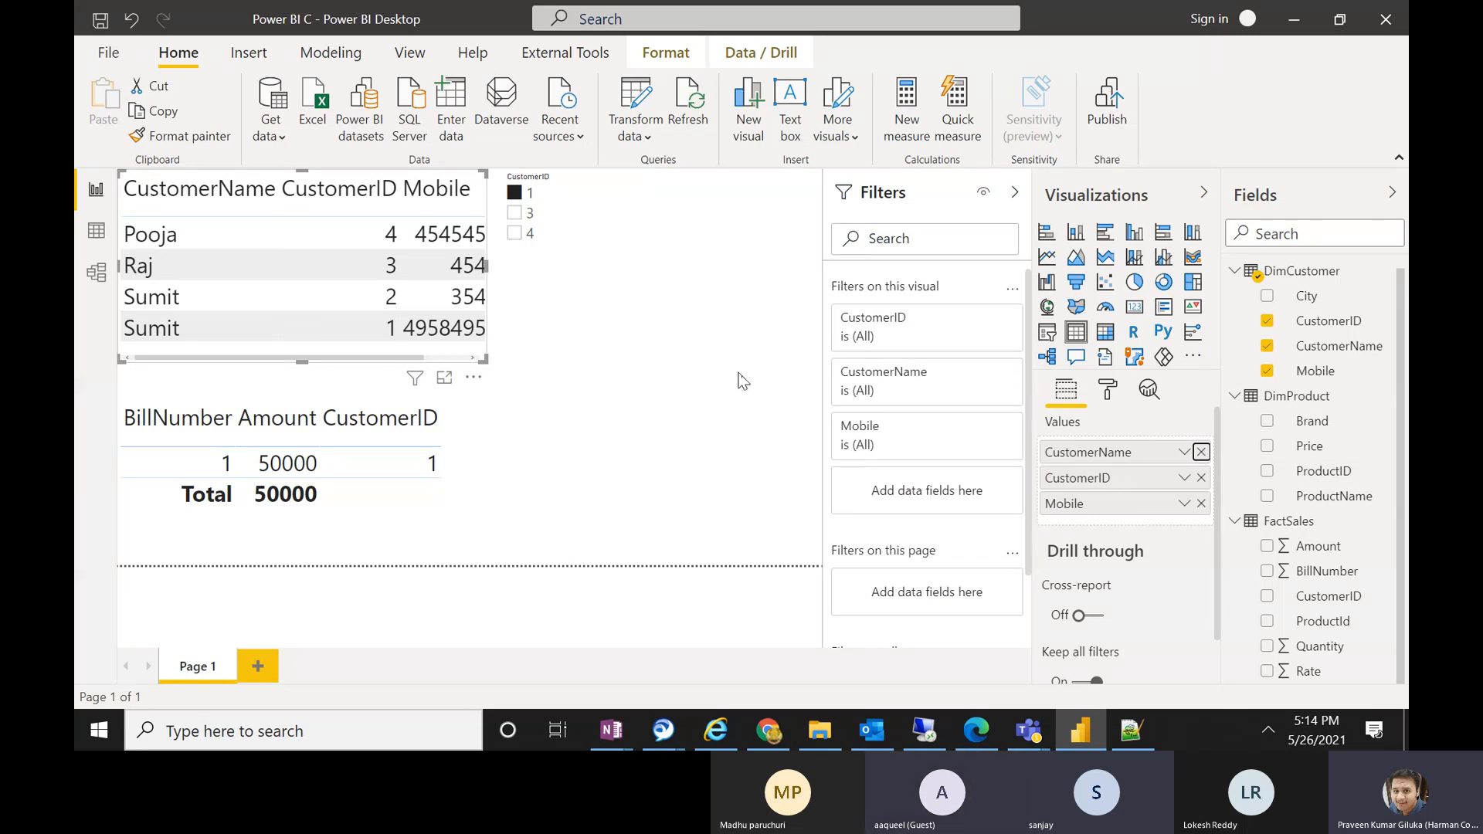
{"action": "left_click", "coordinate": [1201, 452]}
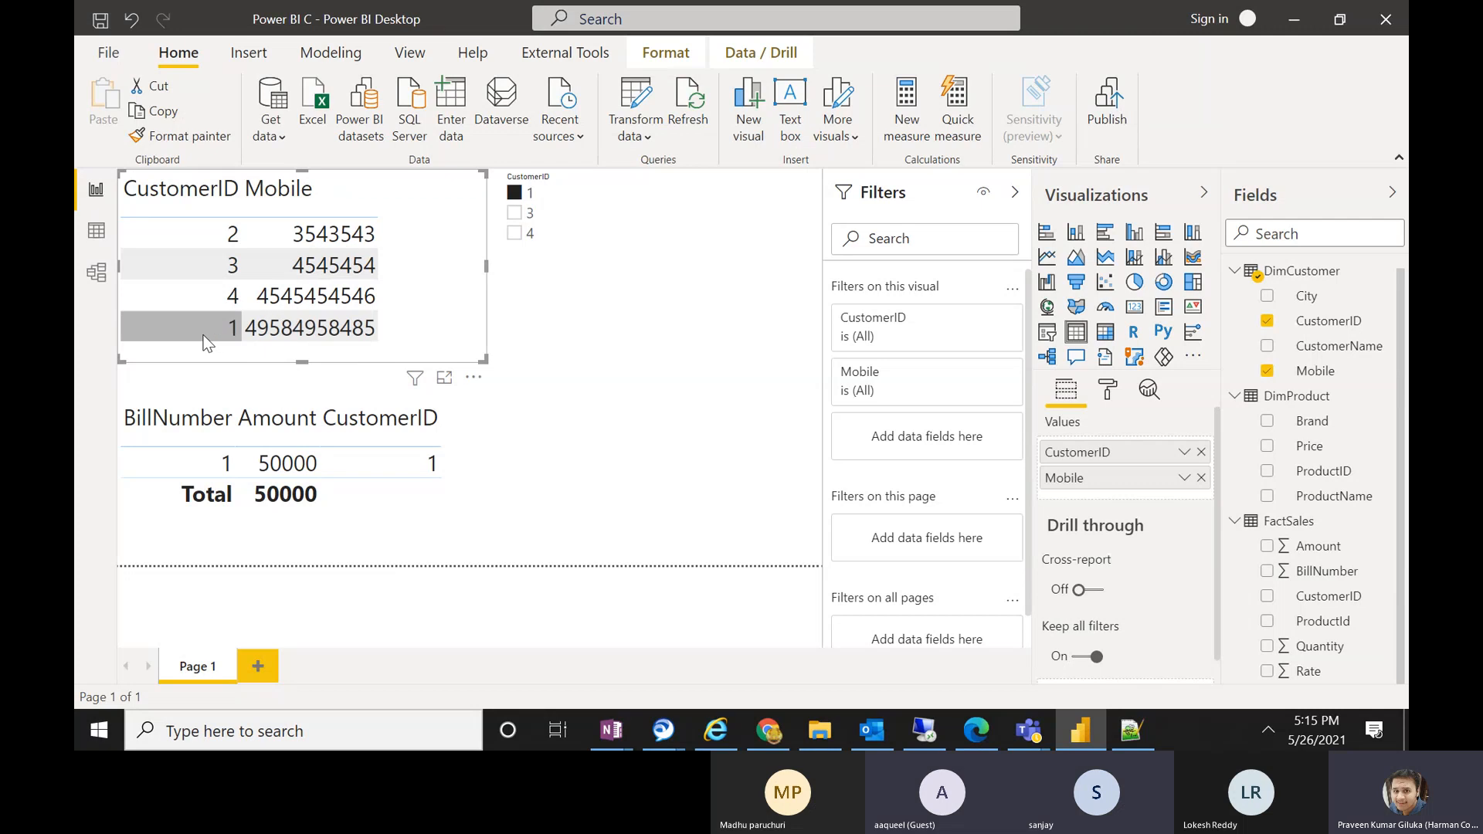
- Set the cross filter direction of the DimCustomer–FactSales relationship to Both and return to the report page
{"action": "left_click", "coordinate": [96, 274]}
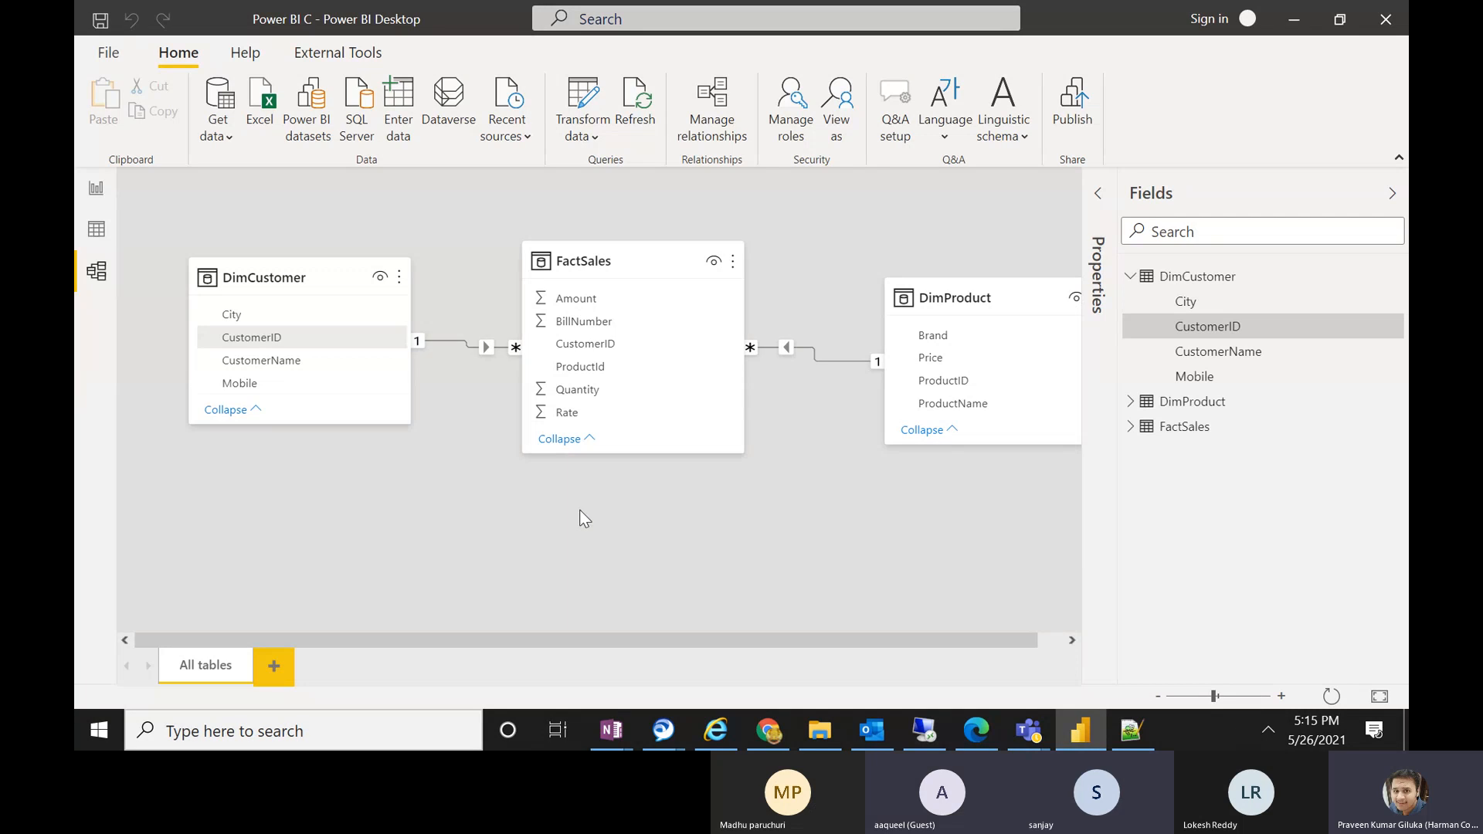
{"action": "double_click", "coordinate": [470, 344]}
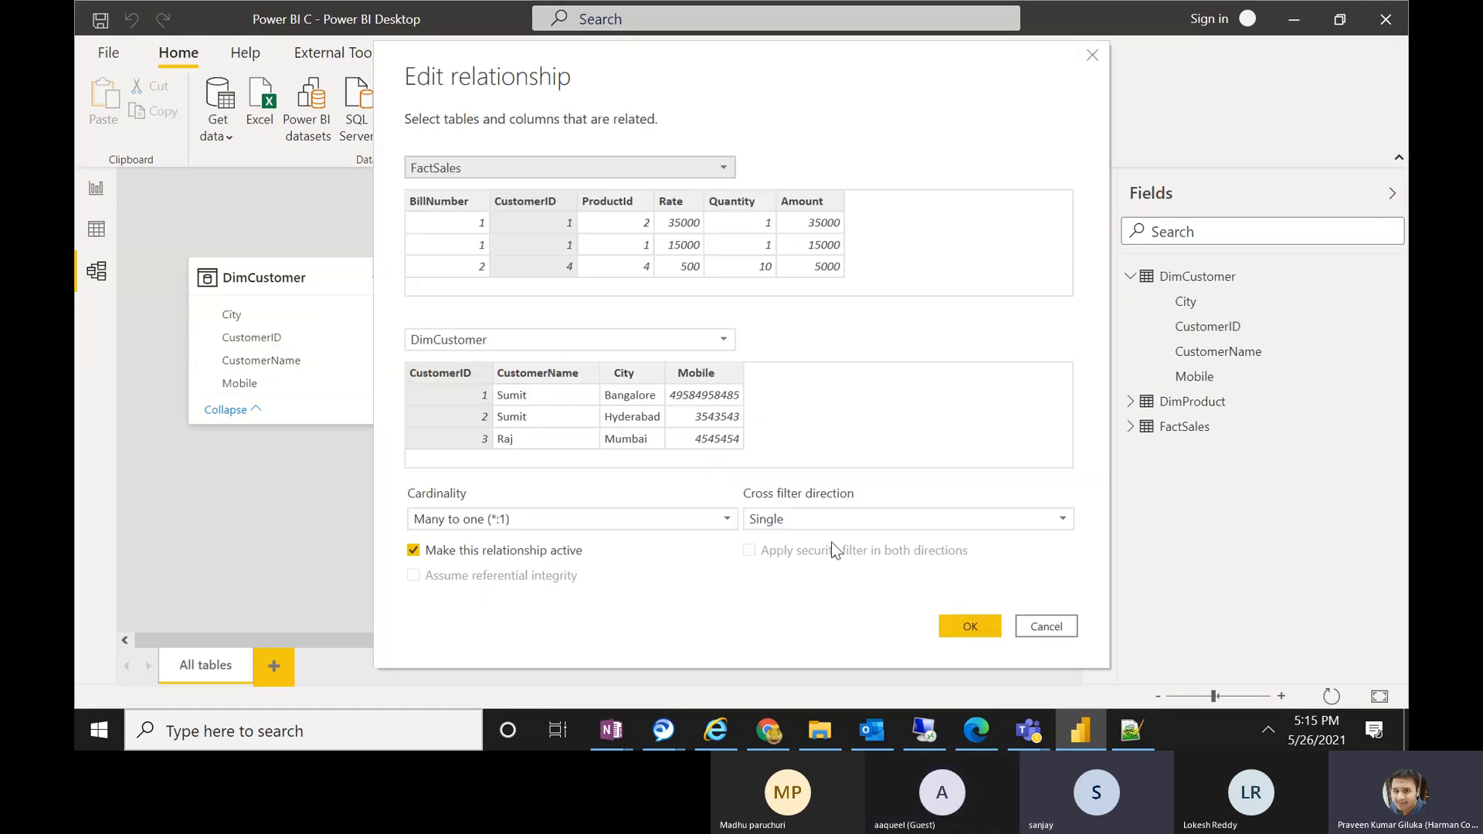
{"action": "left_click", "coordinate": [776, 518]}
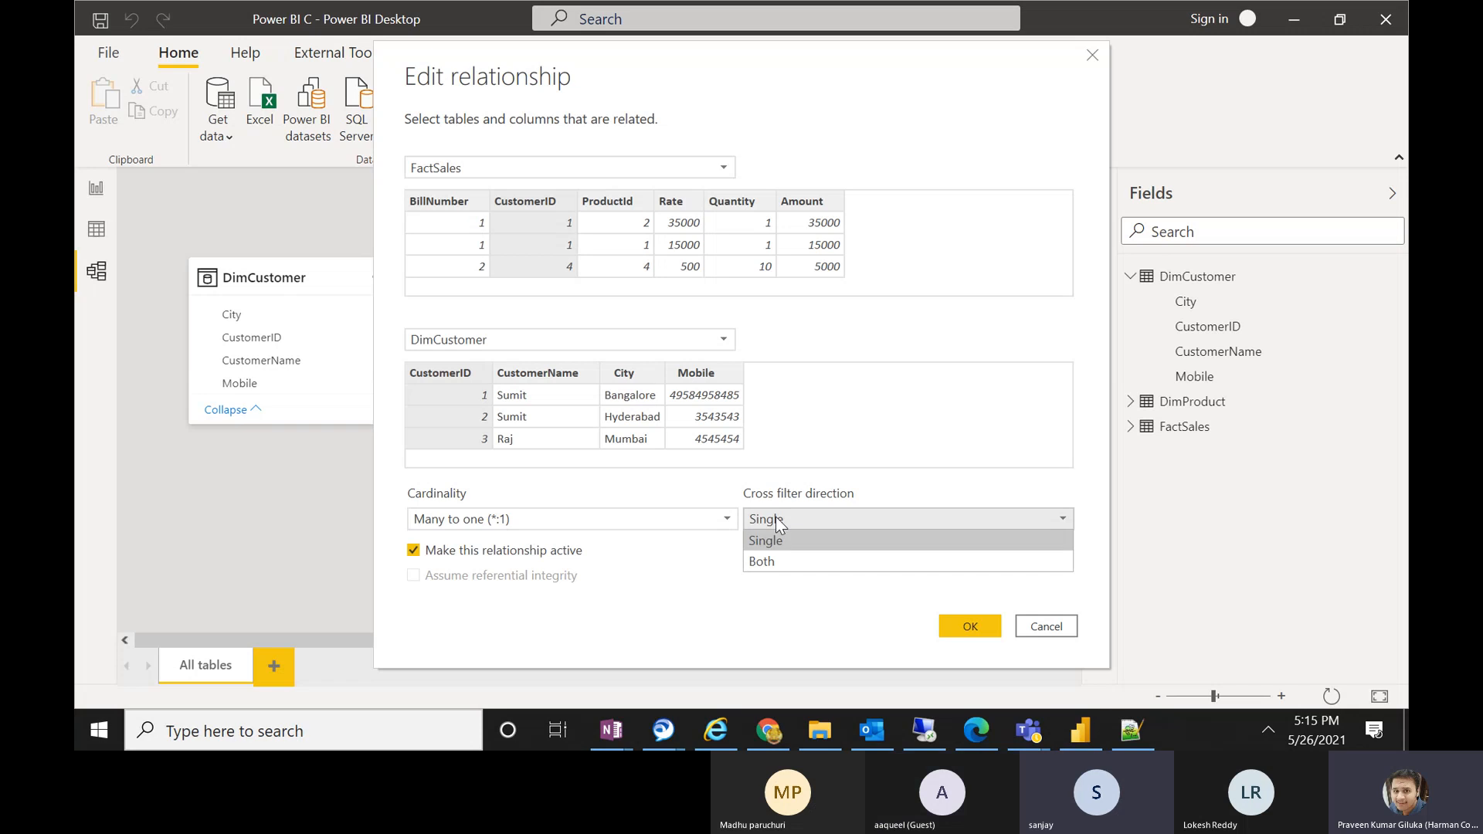
{"action": "left_click", "coordinate": [777, 556]}
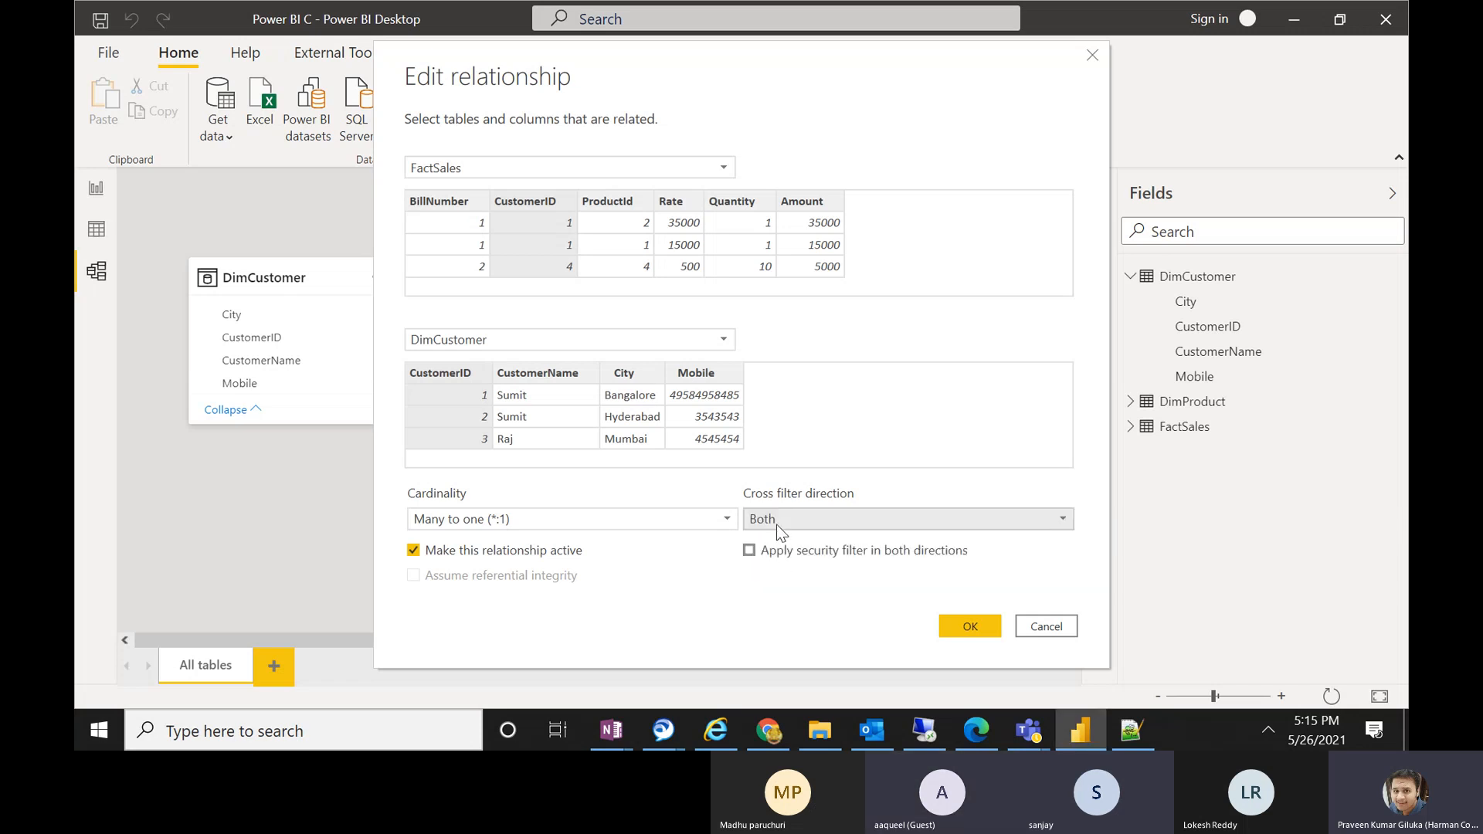
{"action": "left_click", "coordinate": [970, 627]}
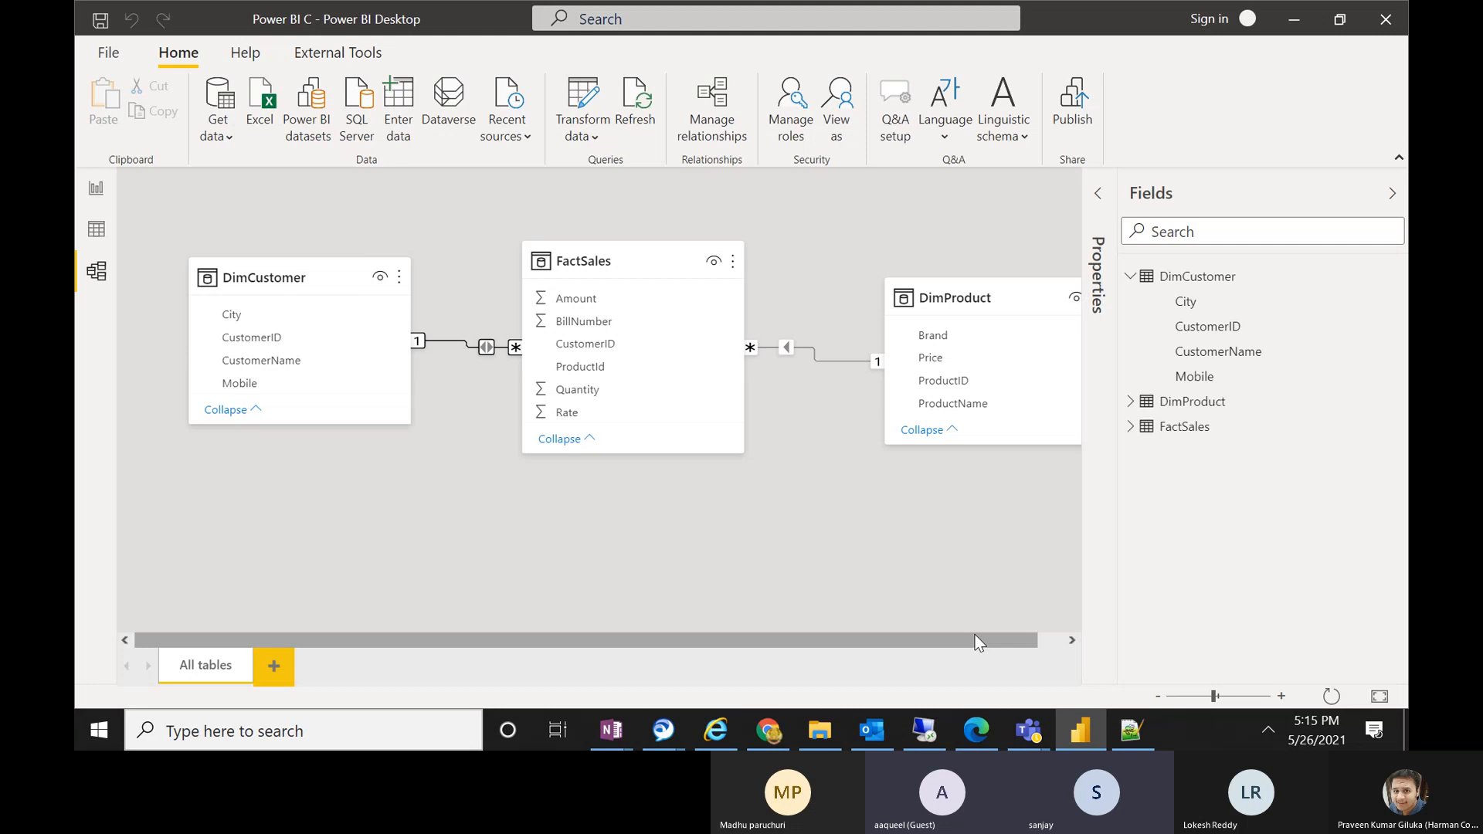
{"action": "left_click", "coordinate": [489, 345]}
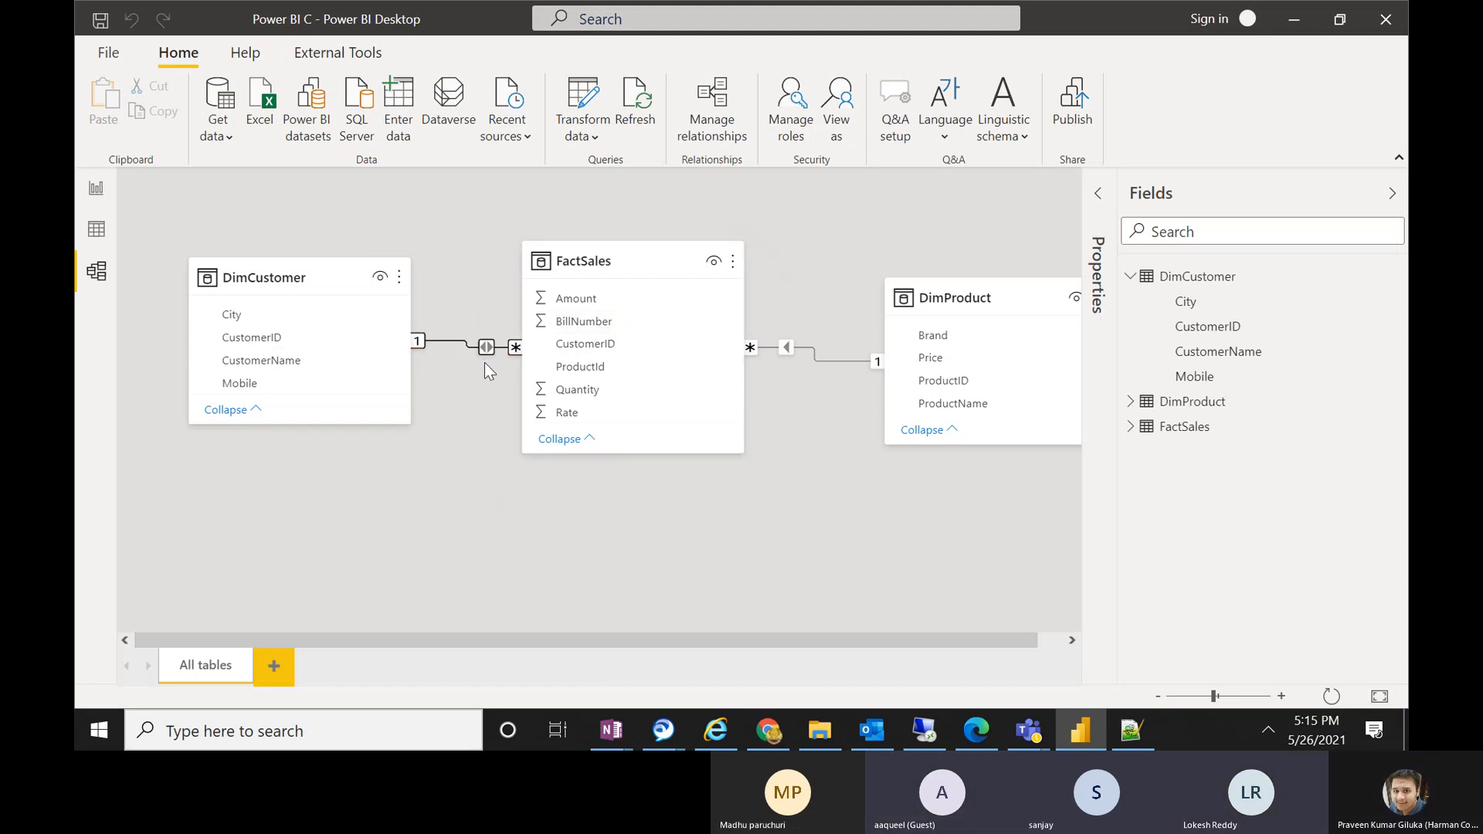
{"action": "left_click", "coordinate": [99, 193]}
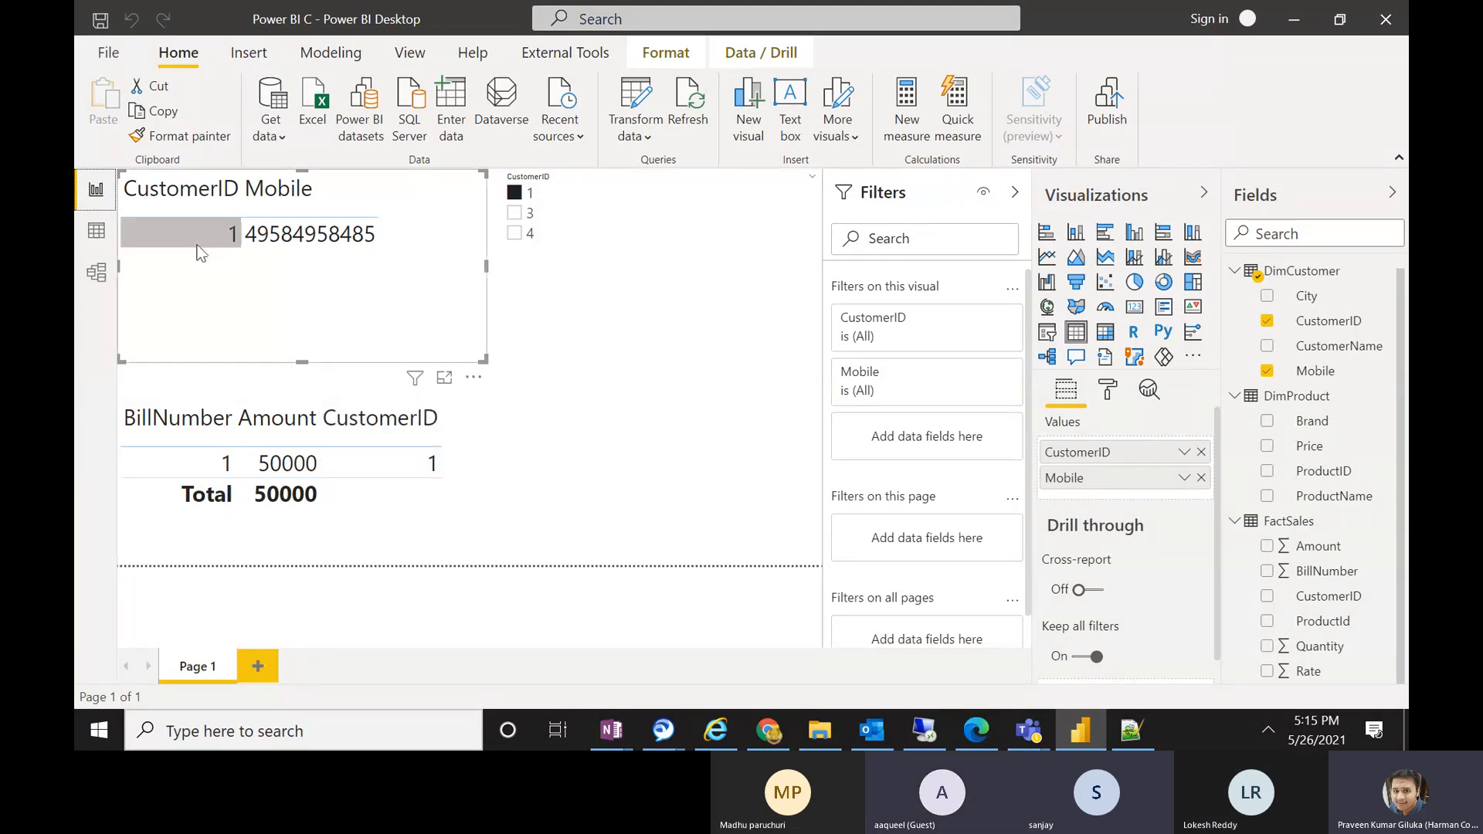
- Review the settings of the DimCustomer–FactSales relationship without changing them, and return to the report page
{"action": "left_click", "coordinate": [114, 271]}
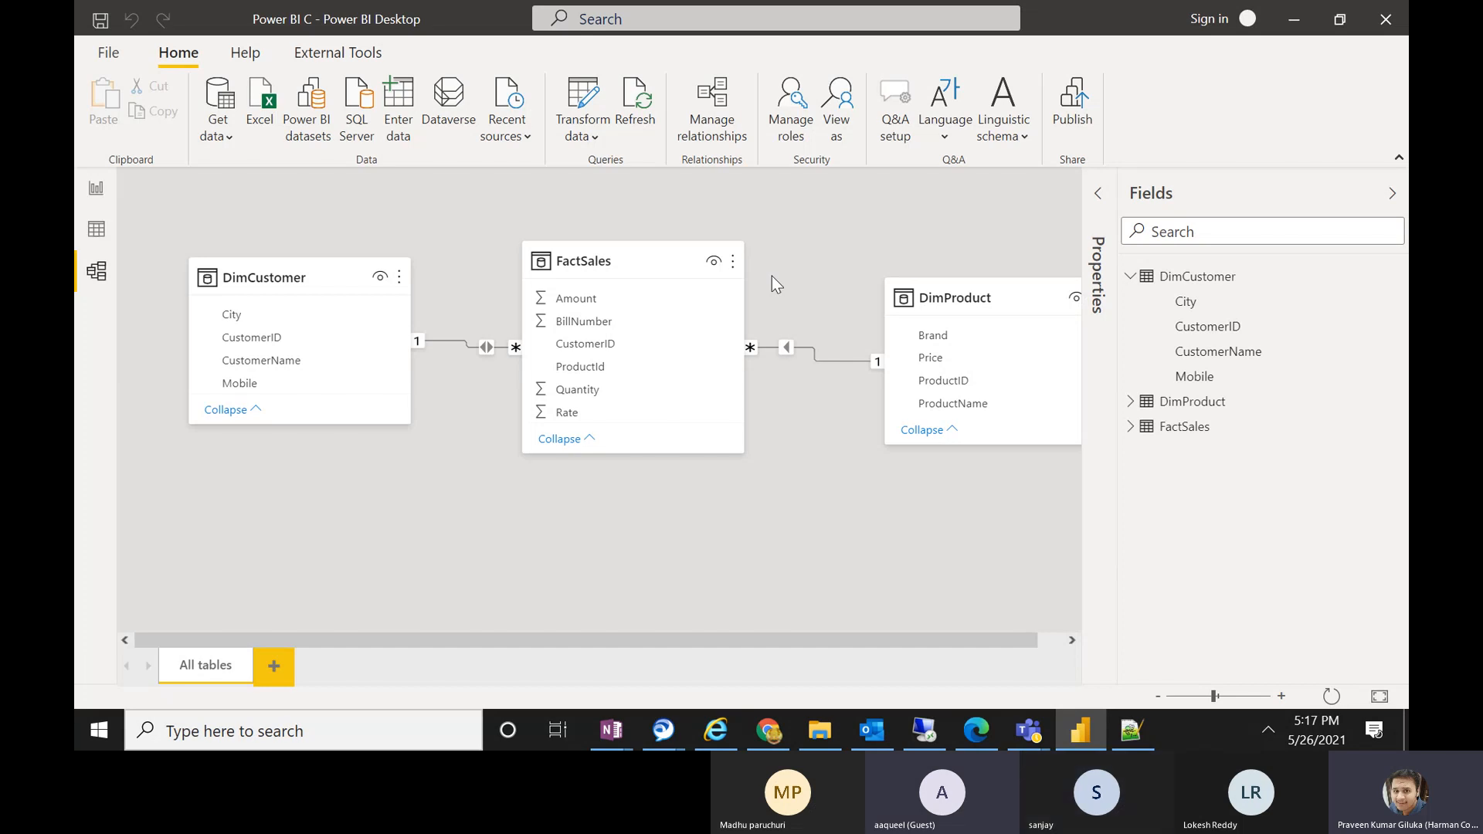
{"action": "double_click", "coordinate": [474, 349]}
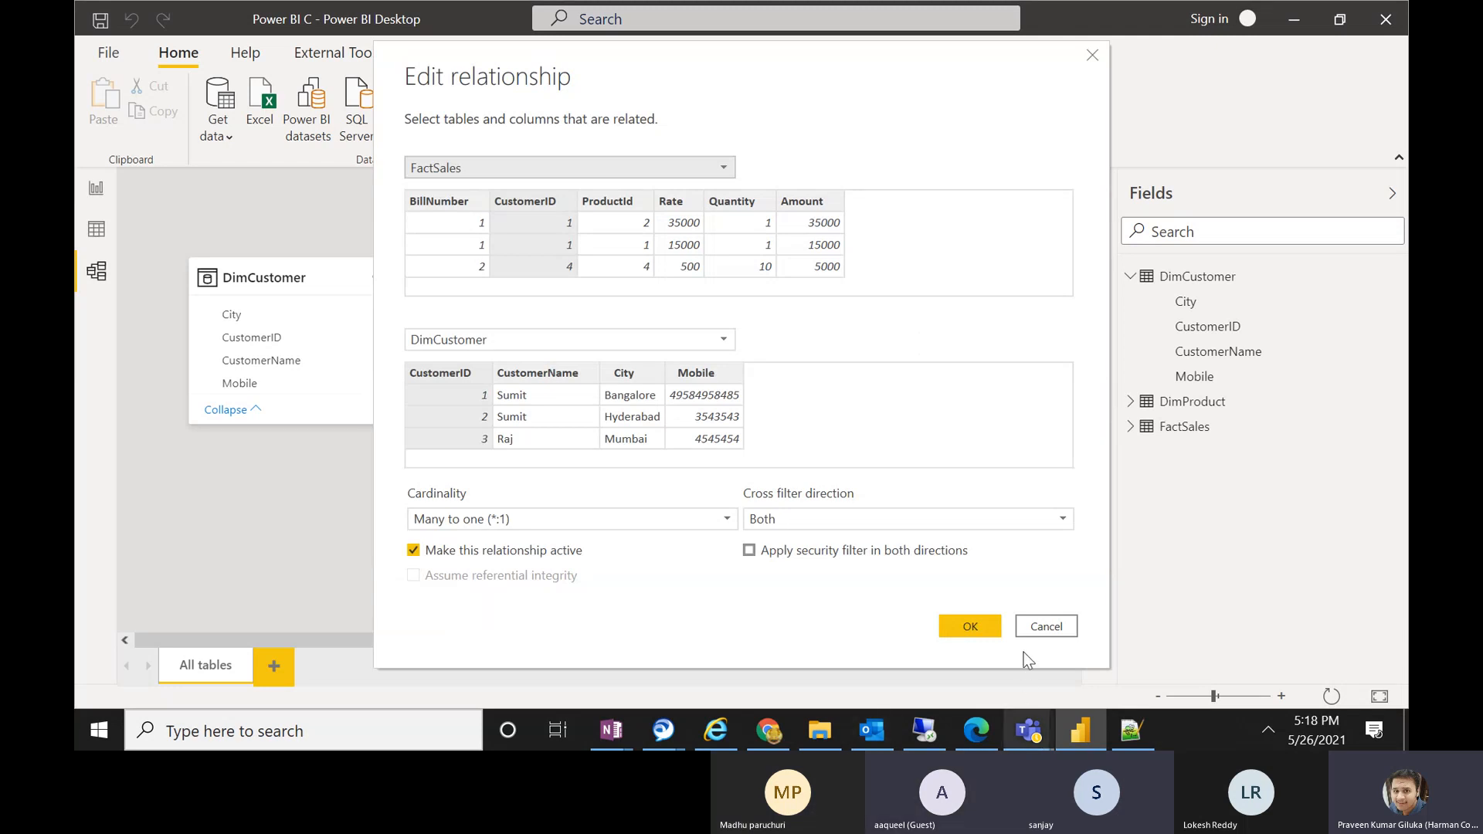
{"action": "left_click", "coordinate": [1069, 632]}
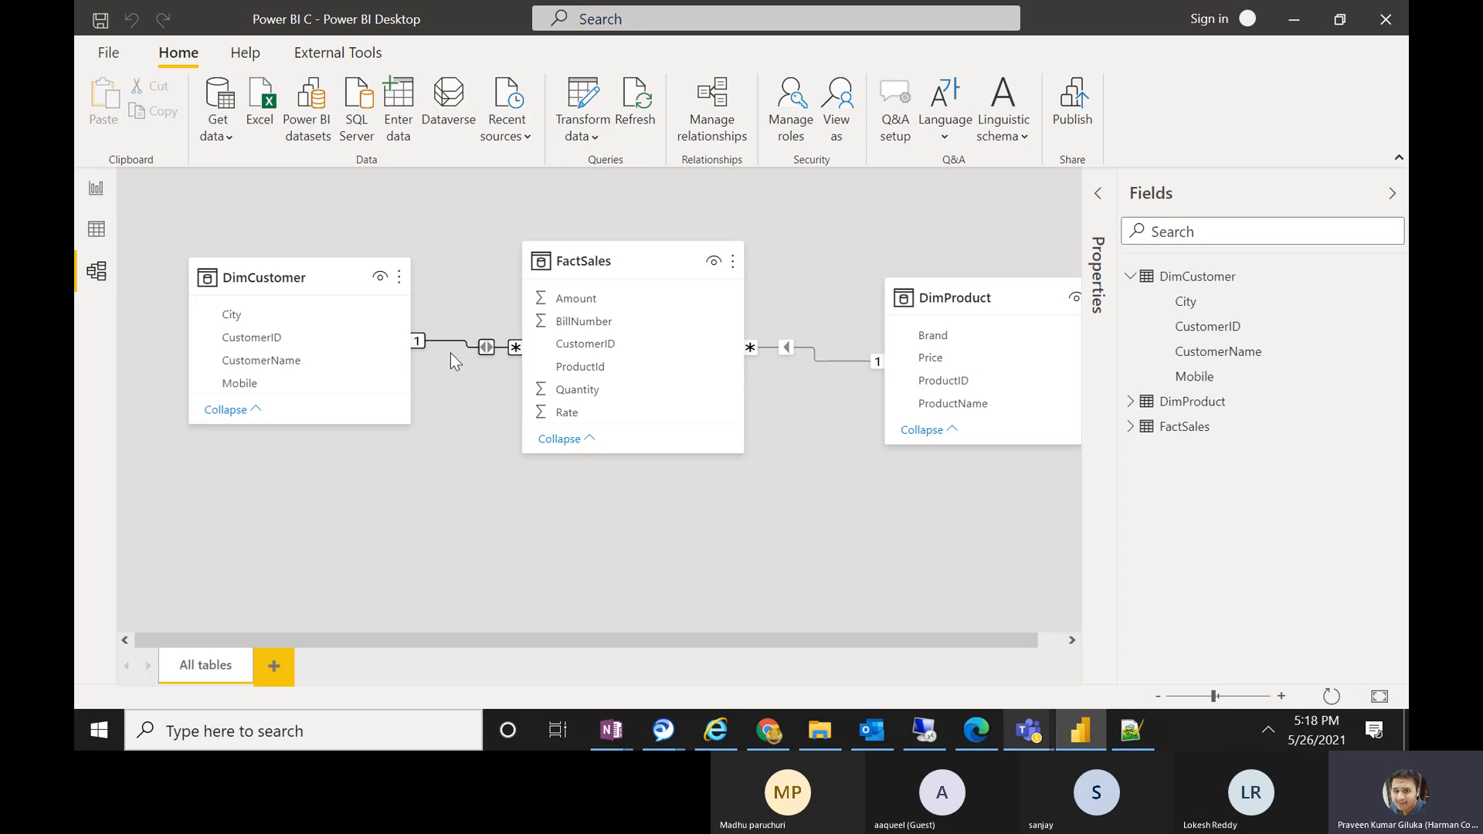
{"action": "left_click", "coordinate": [83, 187]}
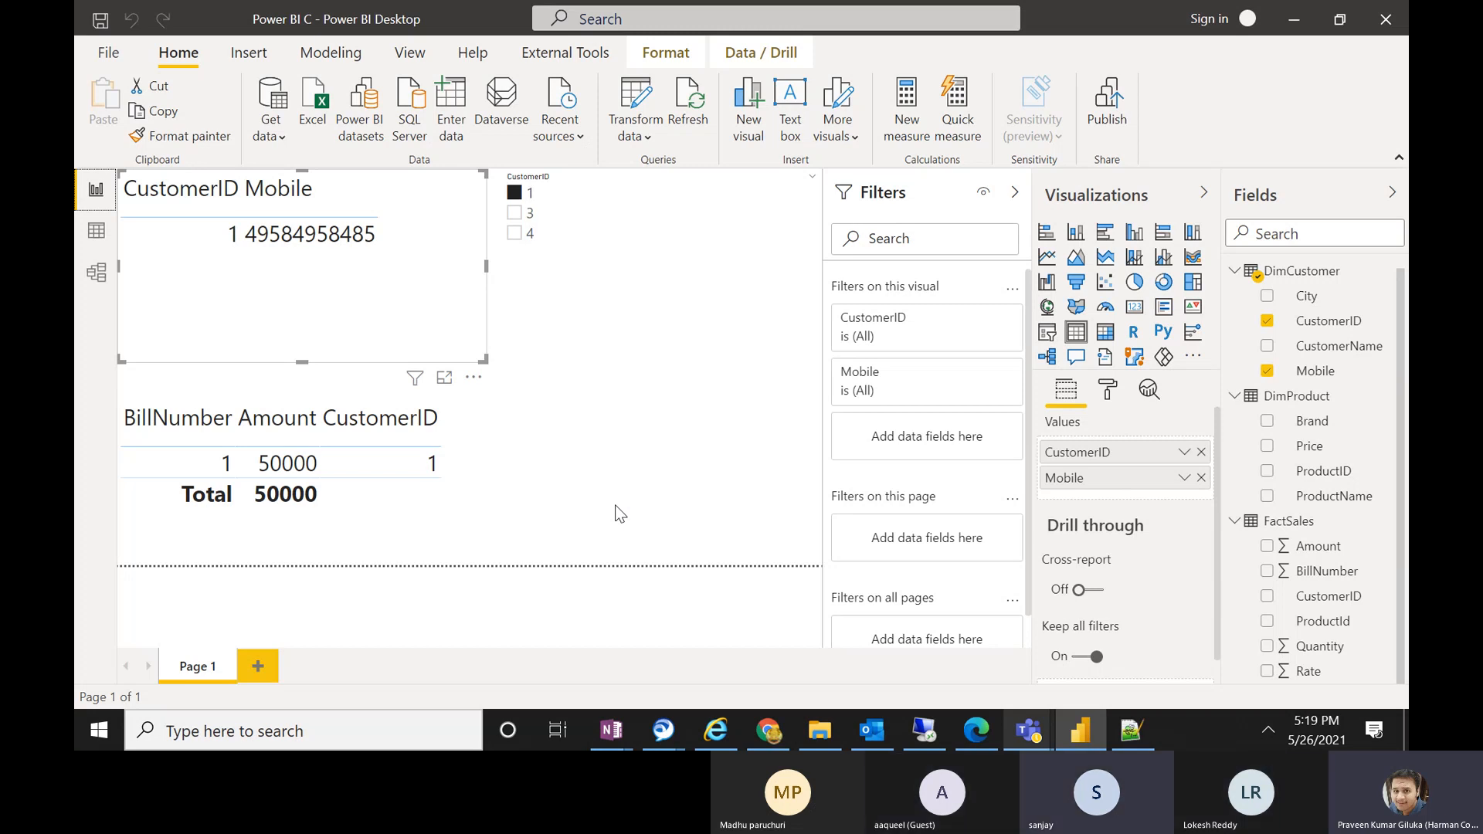
- Close the existing Microsoft Edge window and open a new one on the Google home page
{"action": "right_click", "coordinate": [985, 729]}
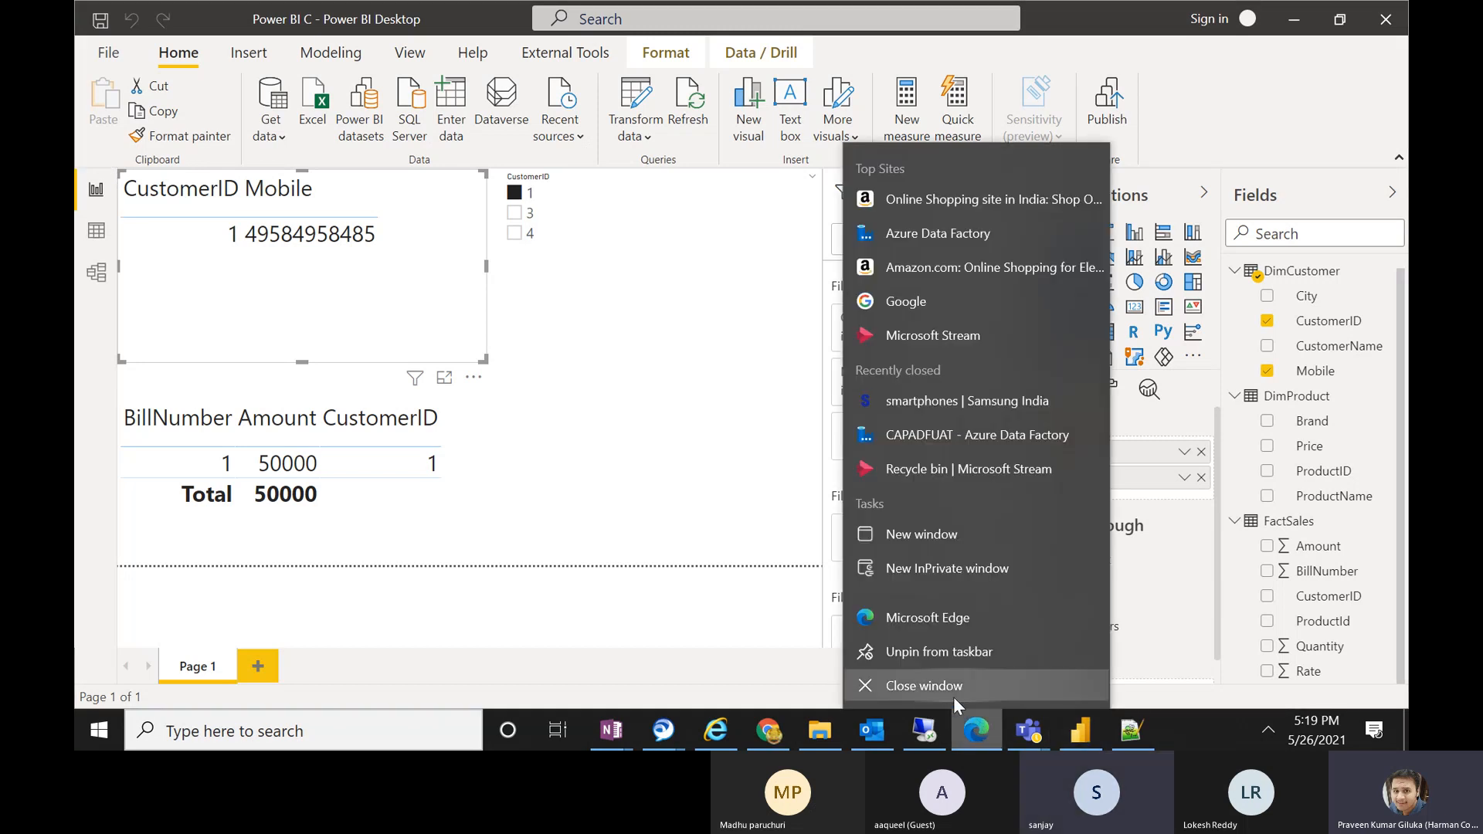
{"action": "left_click", "coordinate": [948, 687]}
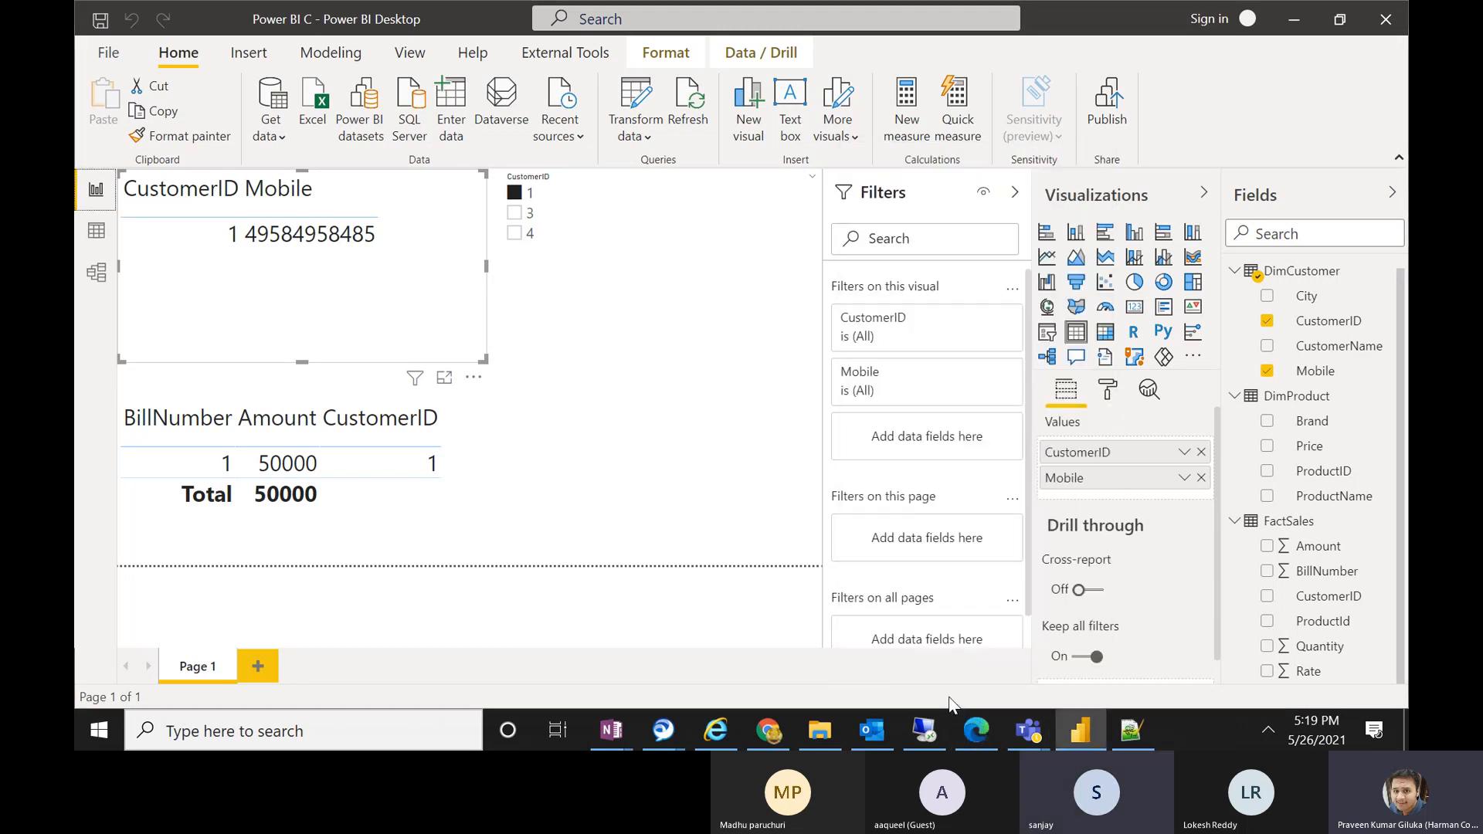
{"action": "left_click", "coordinate": [974, 732]}
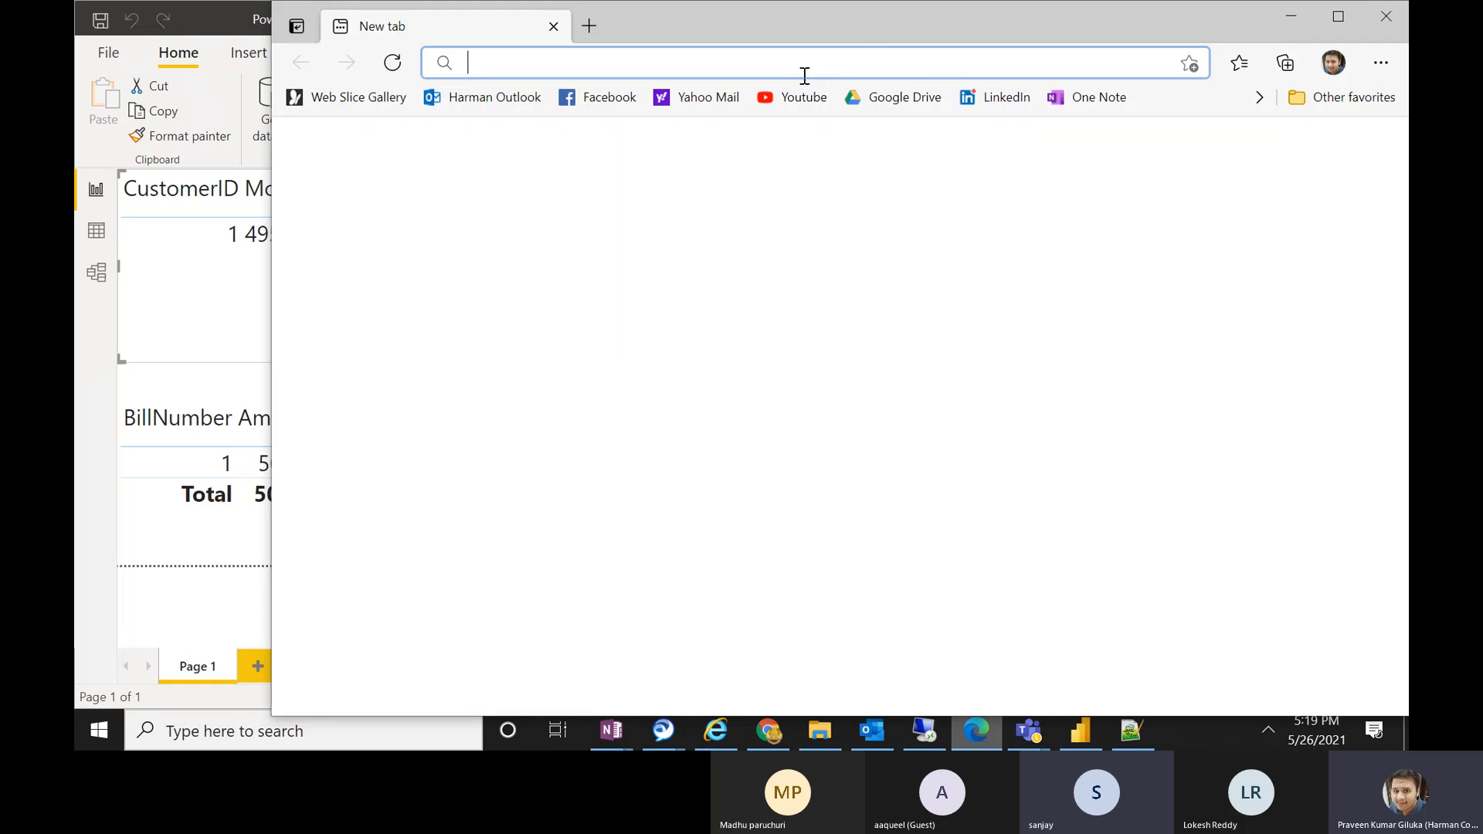
{"action": "type", "text": "go"}
{"action": "key", "text": "Return"}
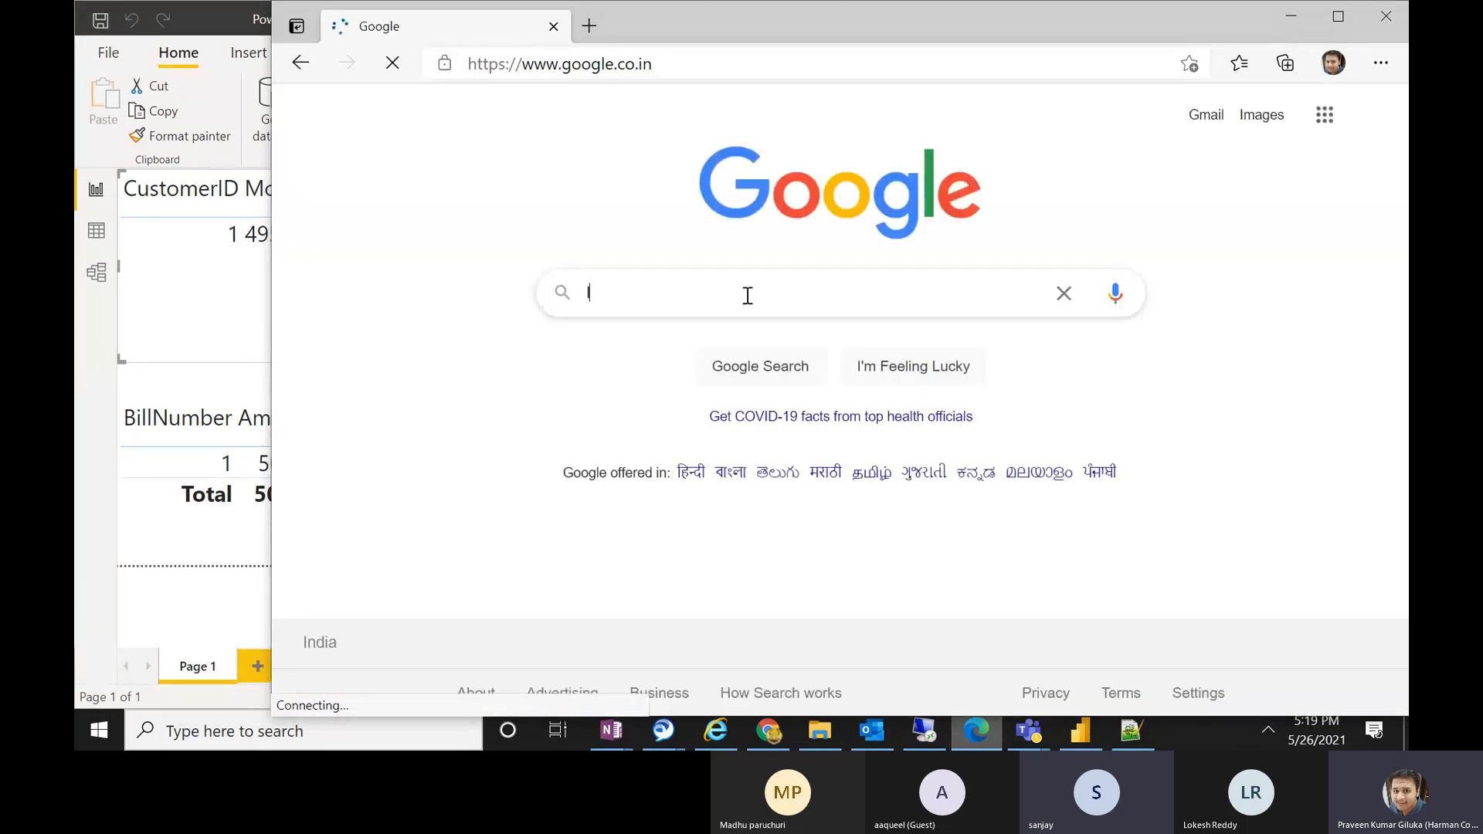
- Search Google for "list of prime minister of india" and open Wikipedia's List of prime ministers of India article
{"action": "type", "text": "list of "}
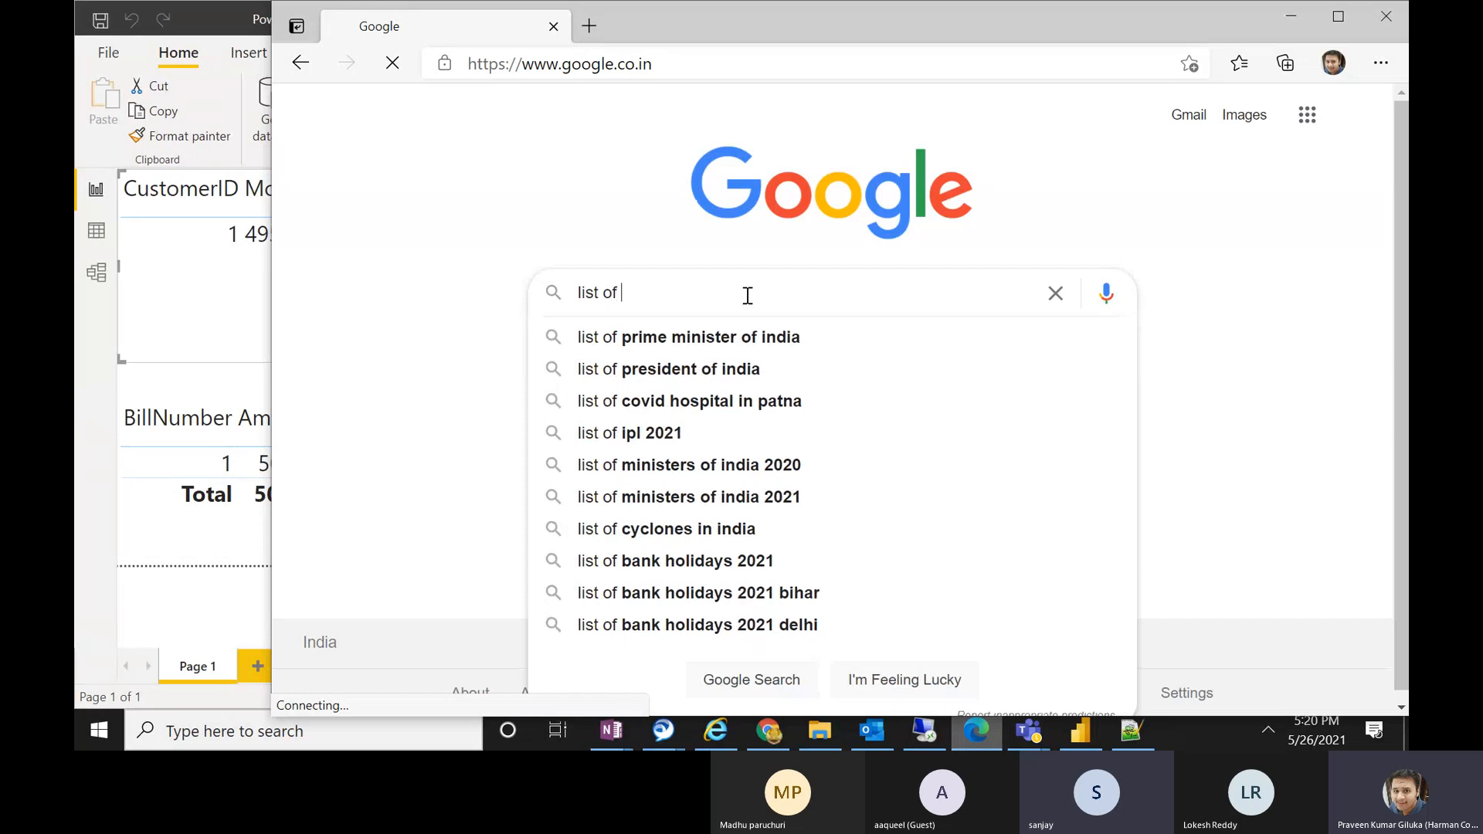
{"action": "type", "text": "p"}
{"action": "key", "text": "Down"}
{"action": "key", "text": "Return"}
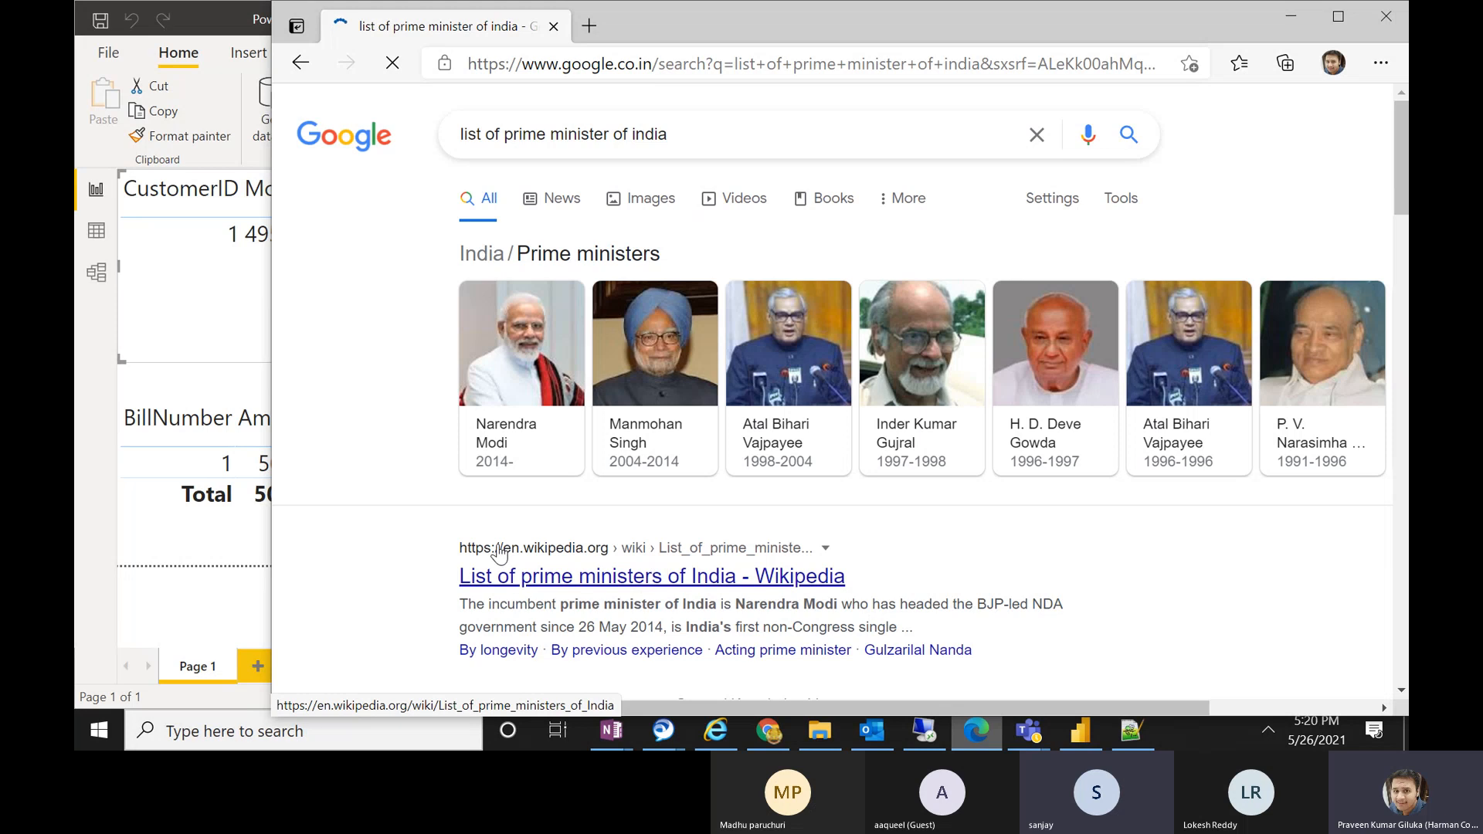
{"action": "left_click", "coordinate": [516, 579]}
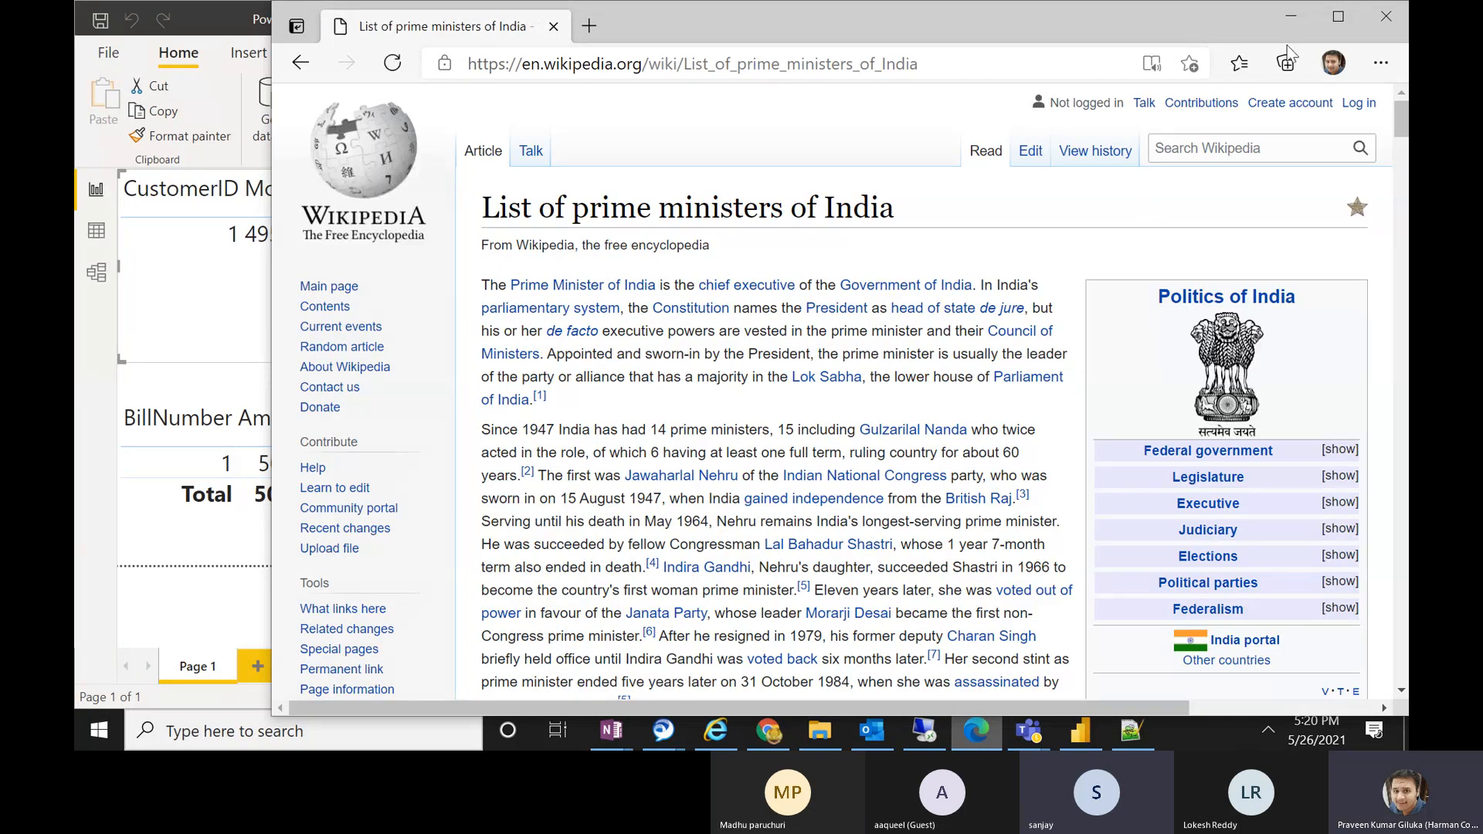
- Maximize the browser window and look through the article's table of Indian prime ministers
{"action": "left_click", "coordinate": [1332, 20]}
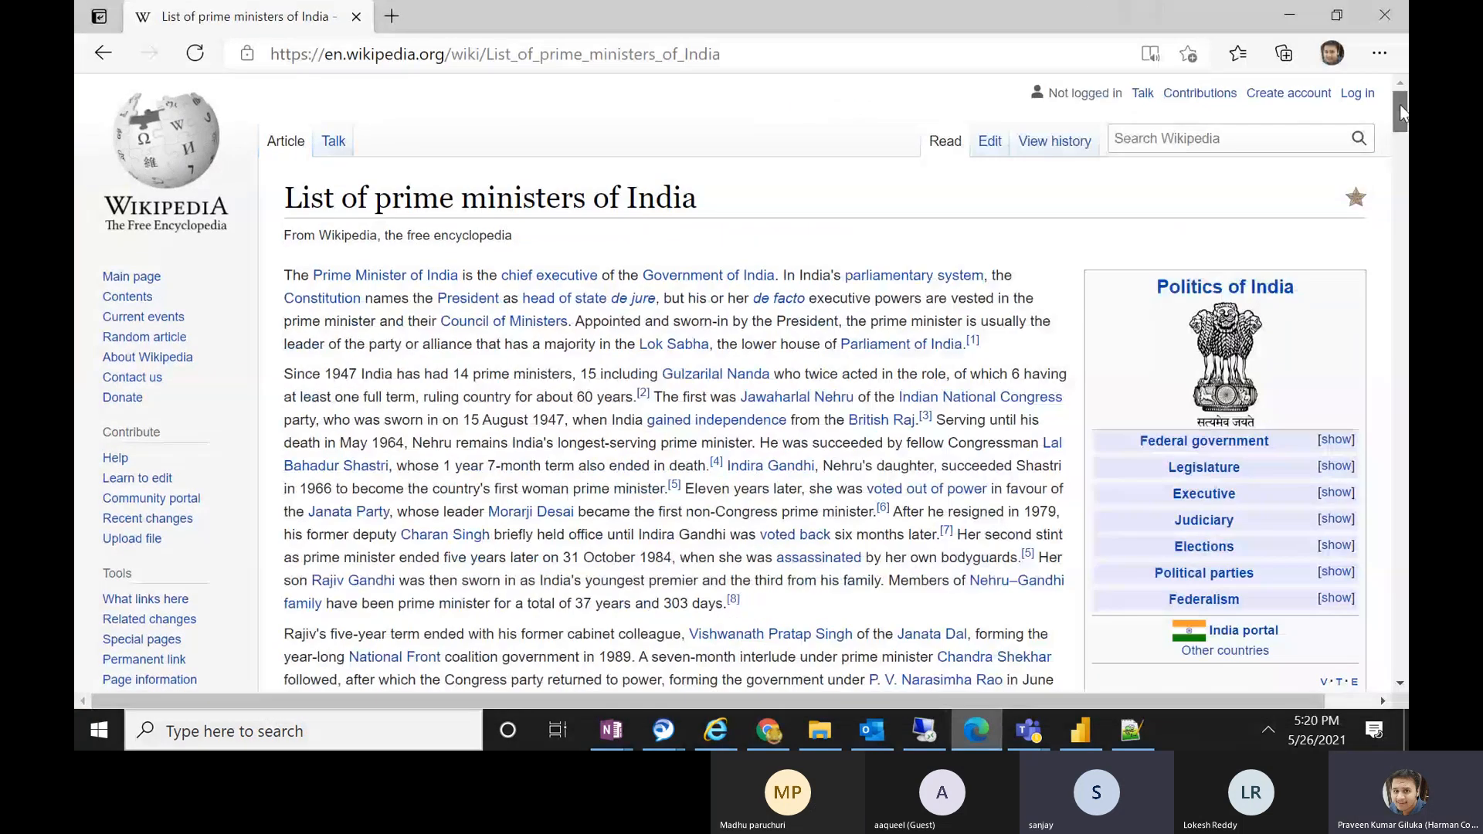
{"action": "left_click_drag", "start_coordinate": [1401, 112], "coordinate": [1408, 211]}
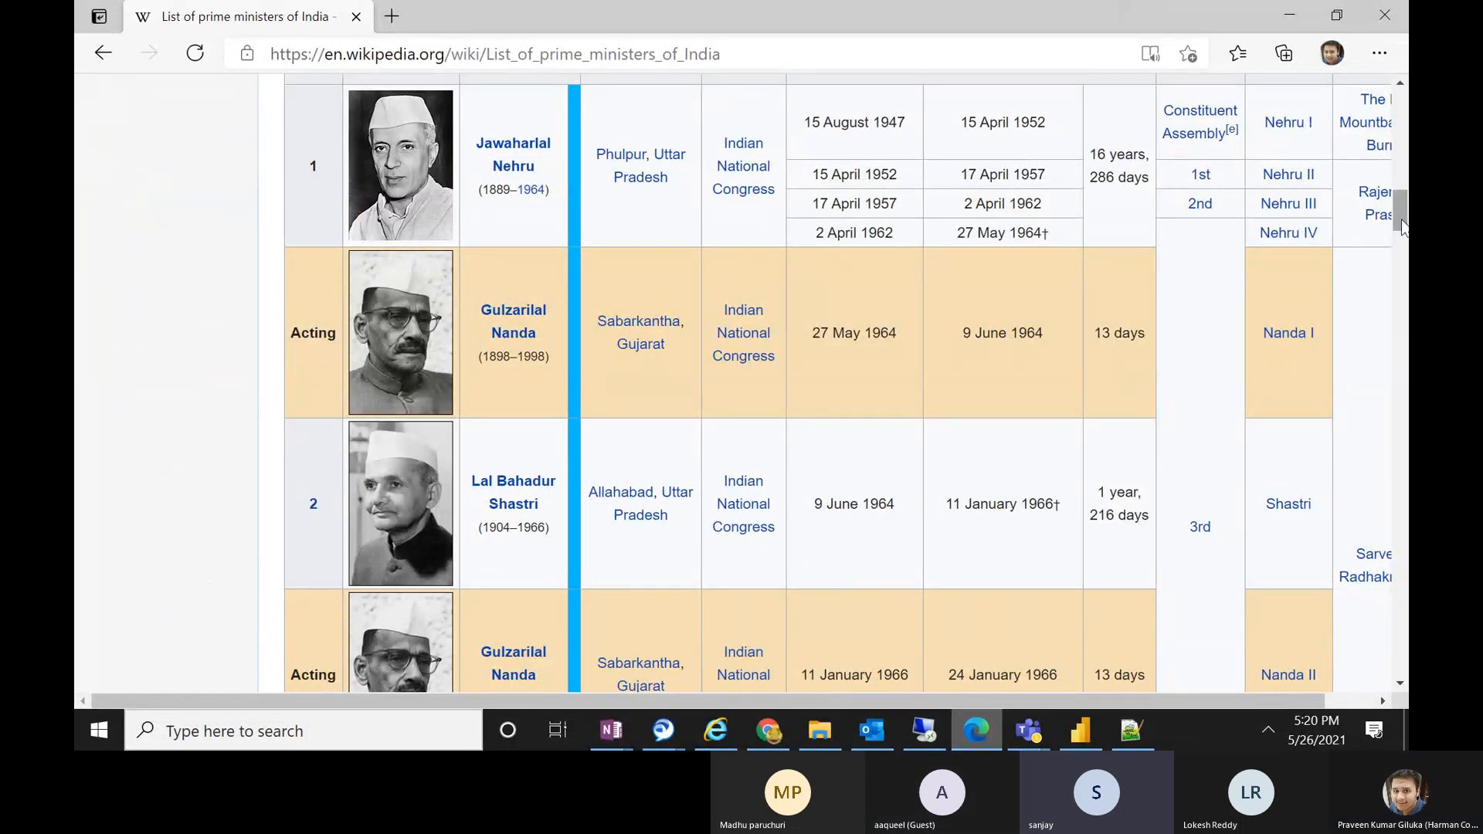
{"action": "left_click_drag", "start_coordinate": [1401, 213], "coordinate": [1401, 295]}
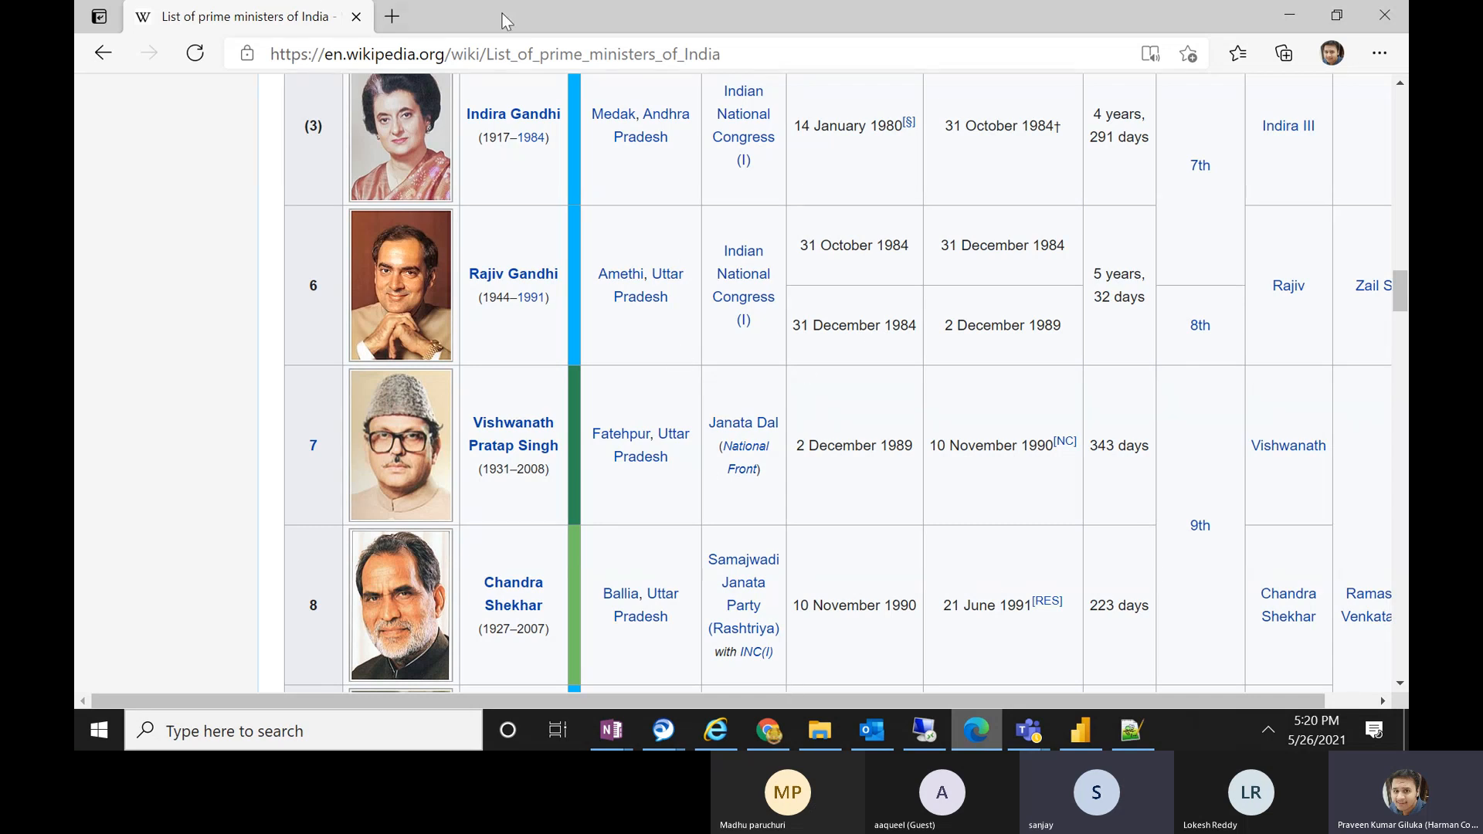
- Copy the full web address of the List of prime ministers of India article
{"action": "left_click", "coordinate": [725, 53]}
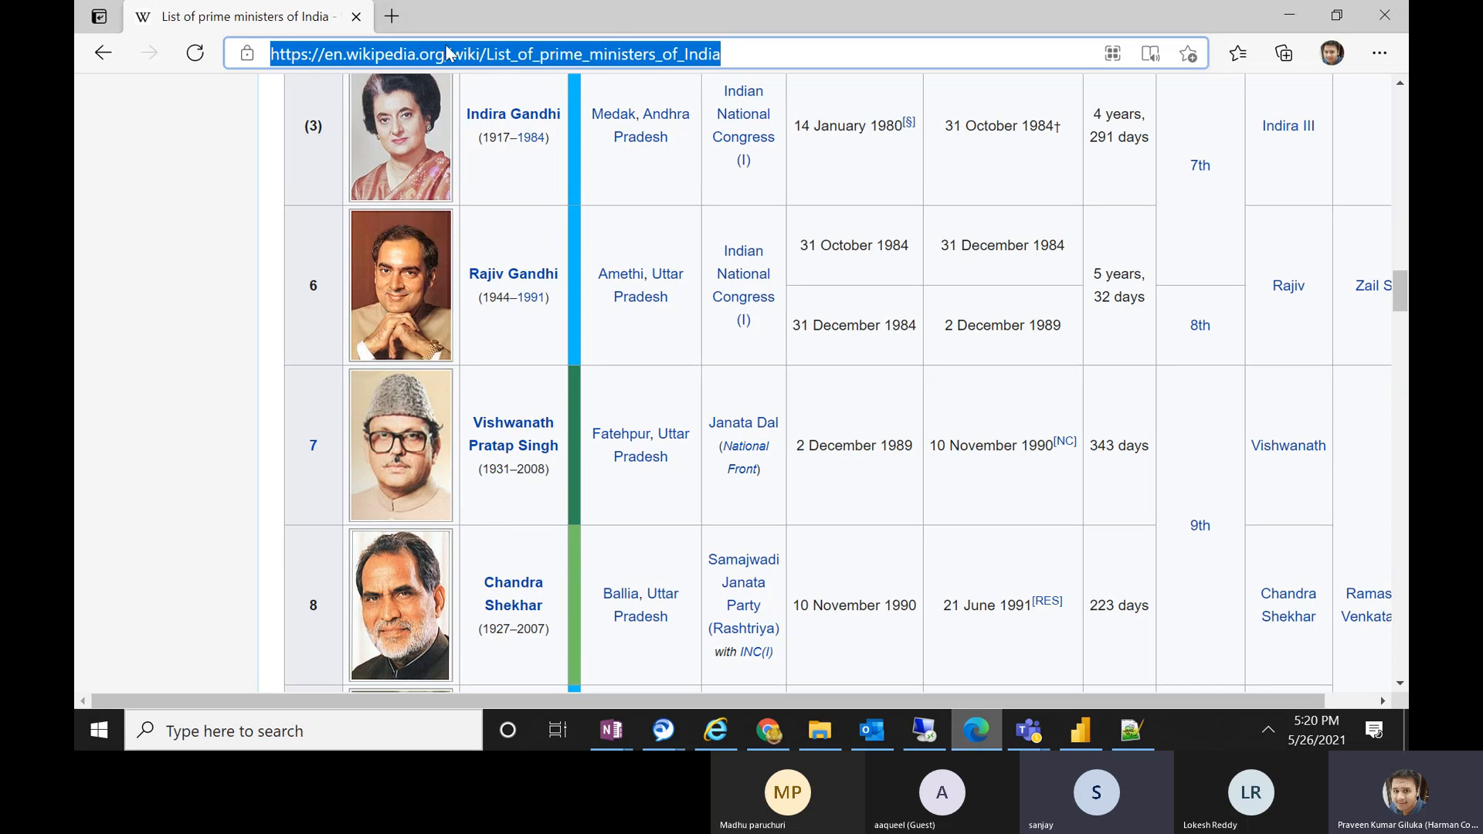
{"action": "right_click", "coordinate": [595, 63]}
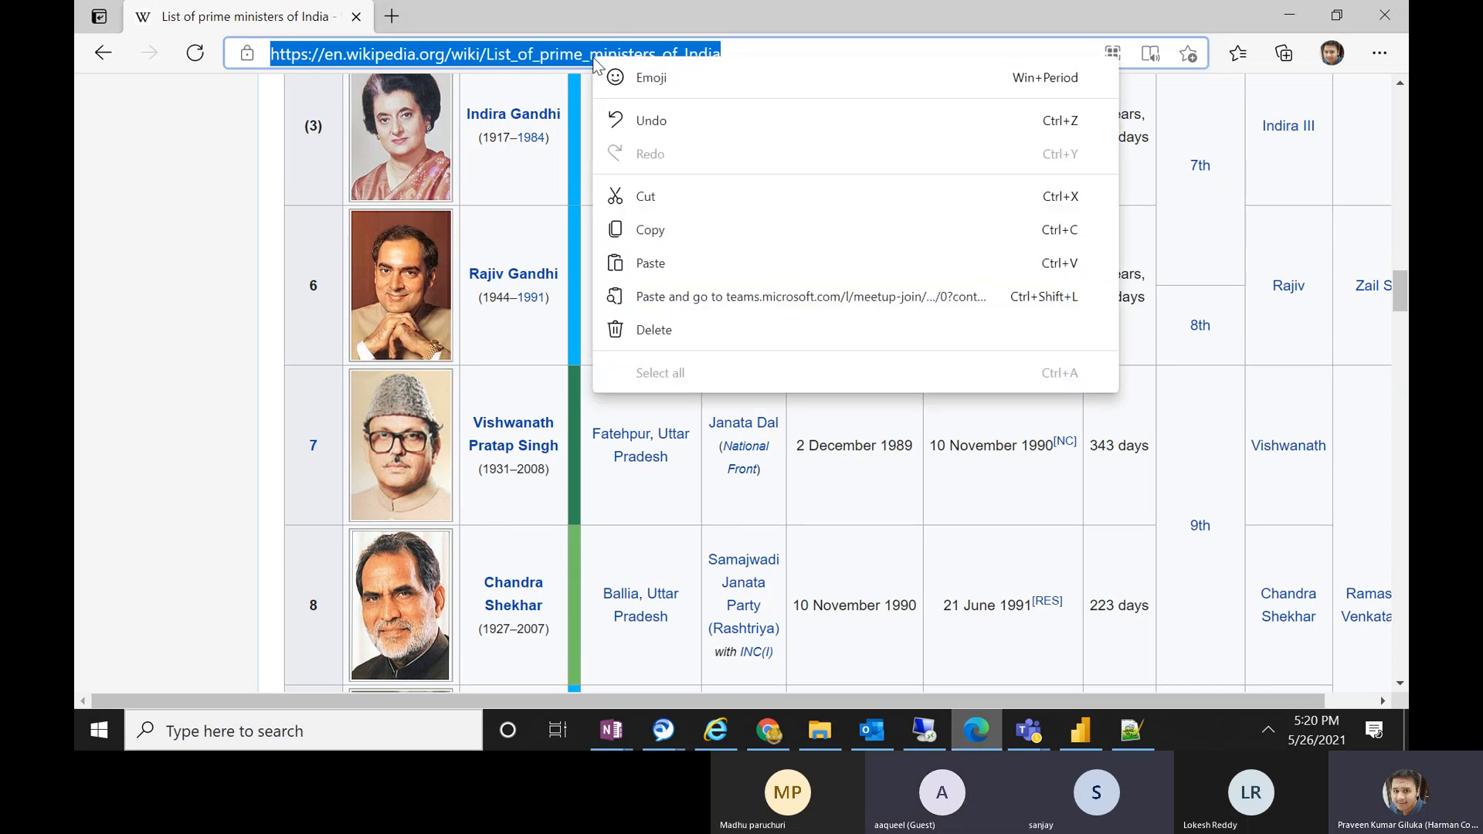
{"action": "left_click", "coordinate": [662, 230]}
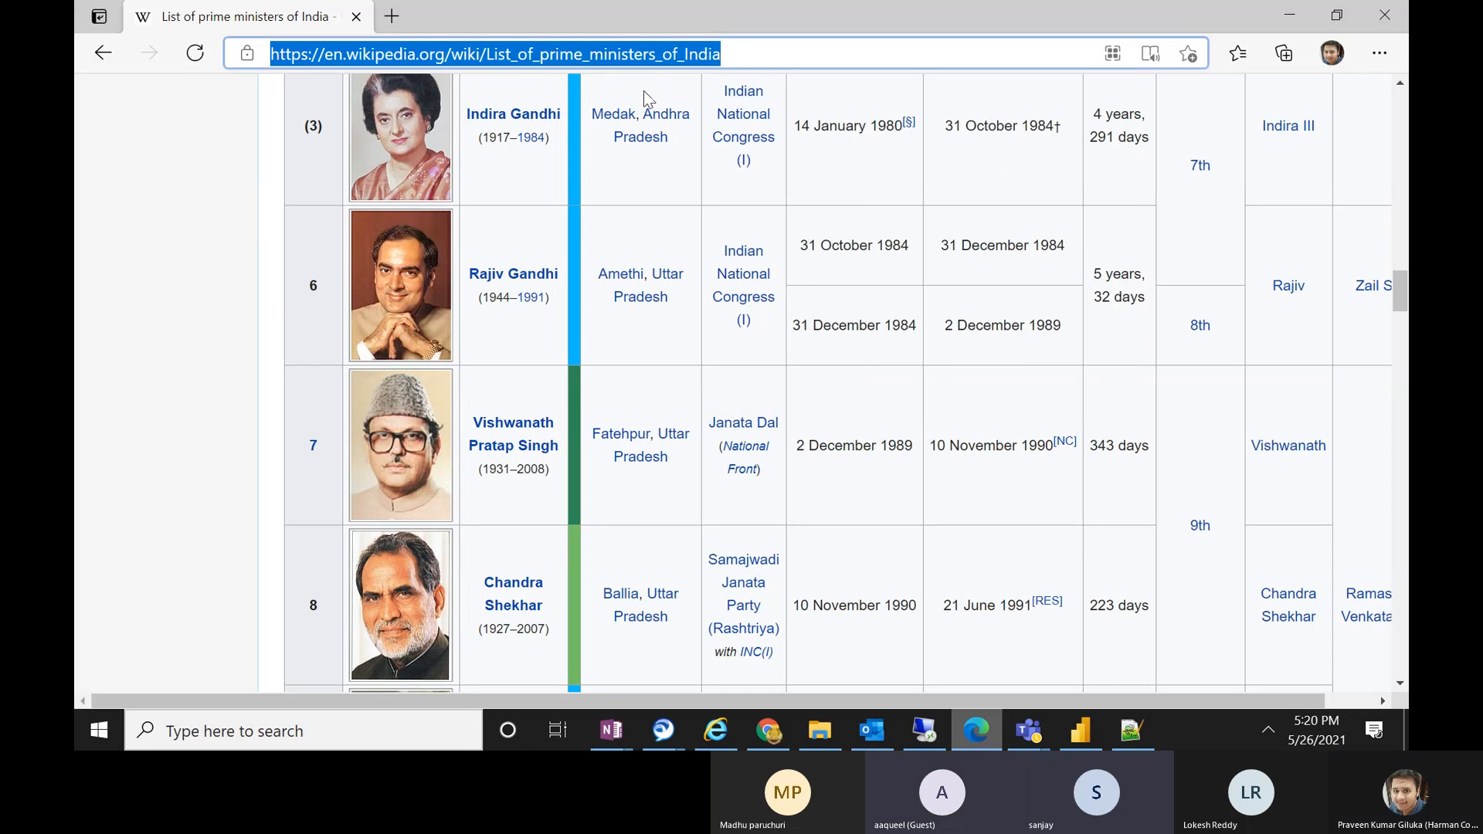
{"action": "right_click", "coordinate": [651, 58]}
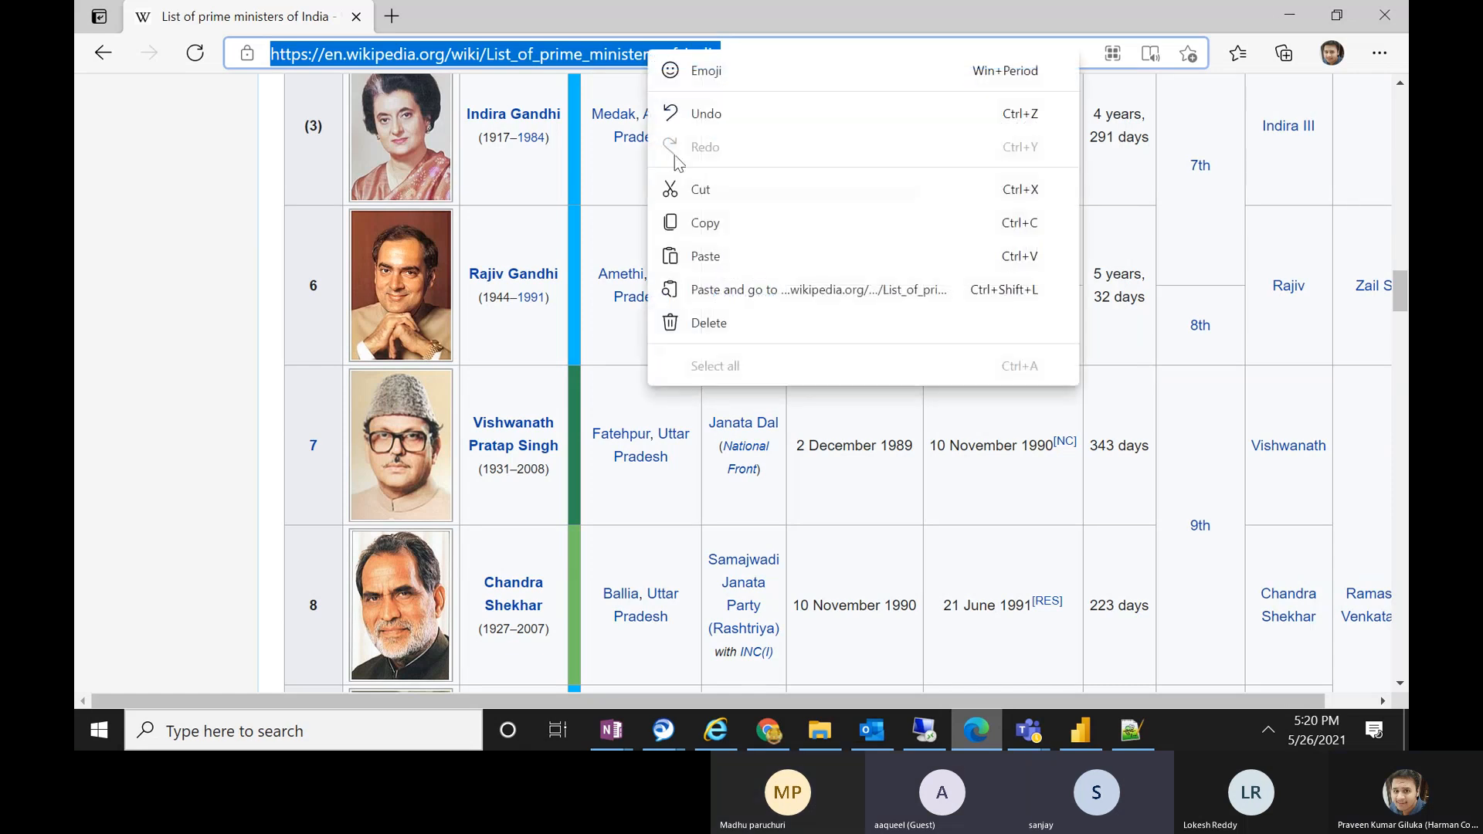
{"action": "left_click", "coordinate": [693, 221]}
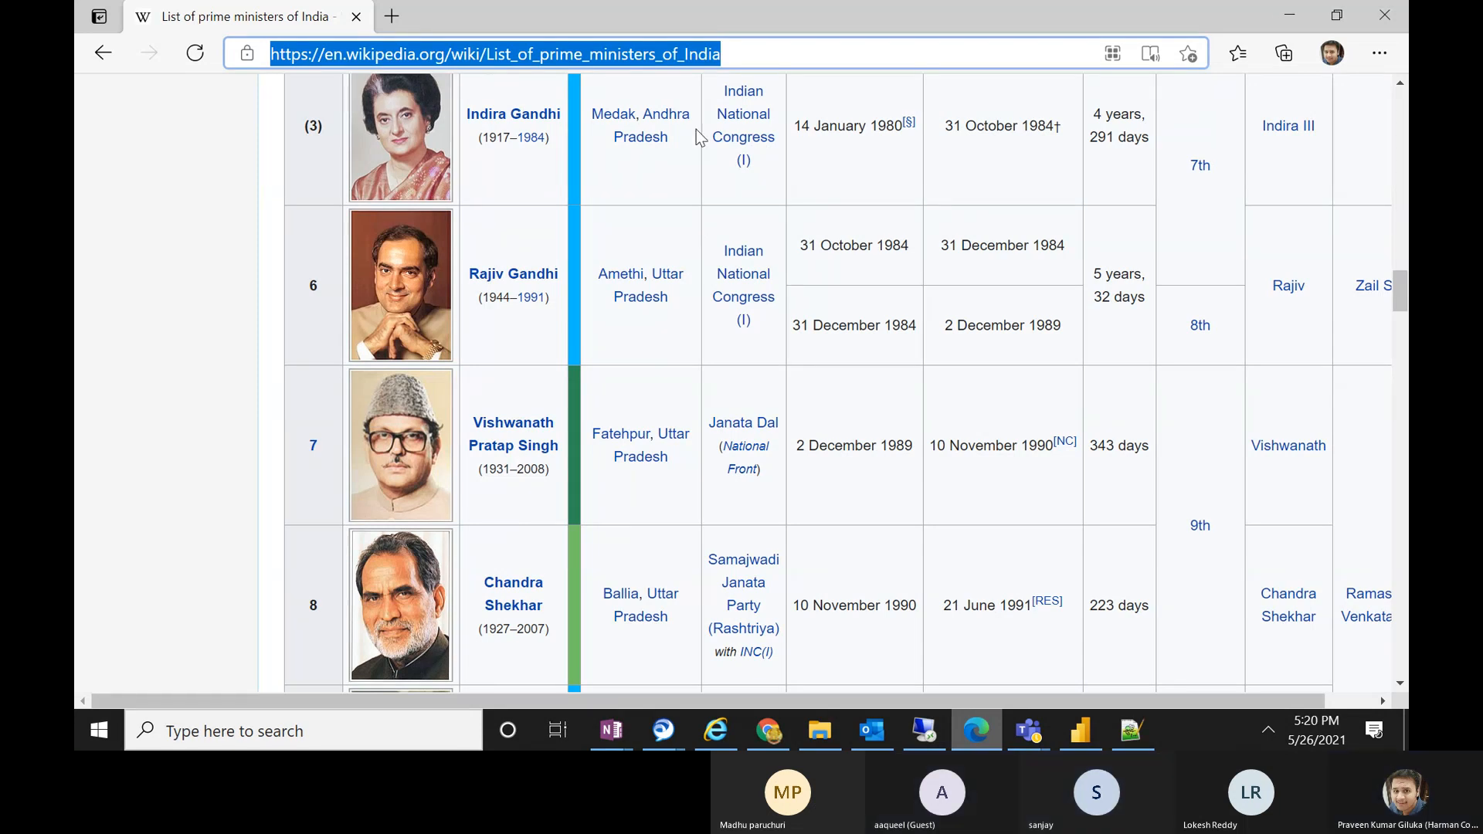
{"action": "right_click", "coordinate": [672, 56]}
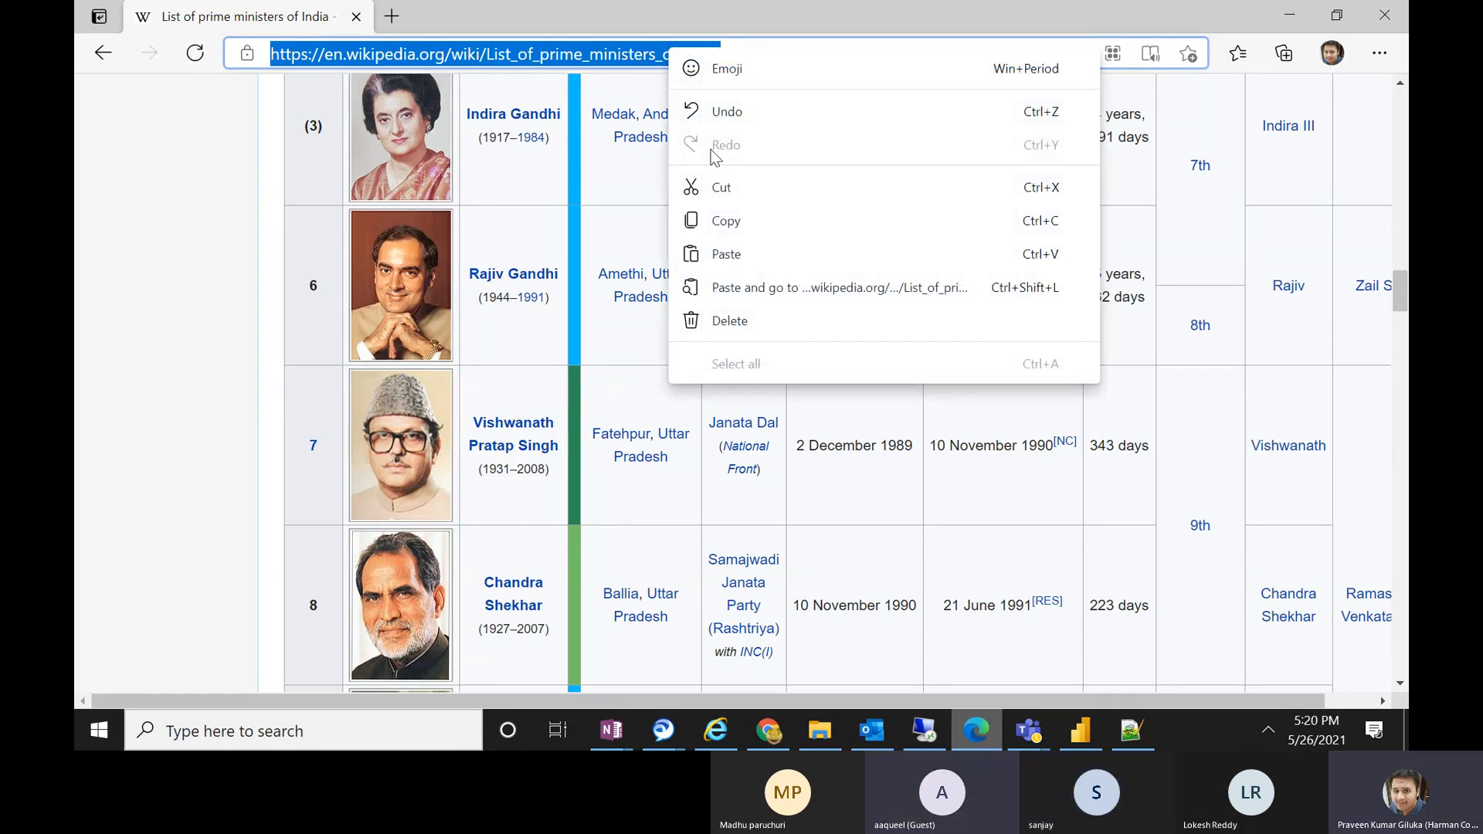
{"action": "left_click", "coordinate": [724, 207]}
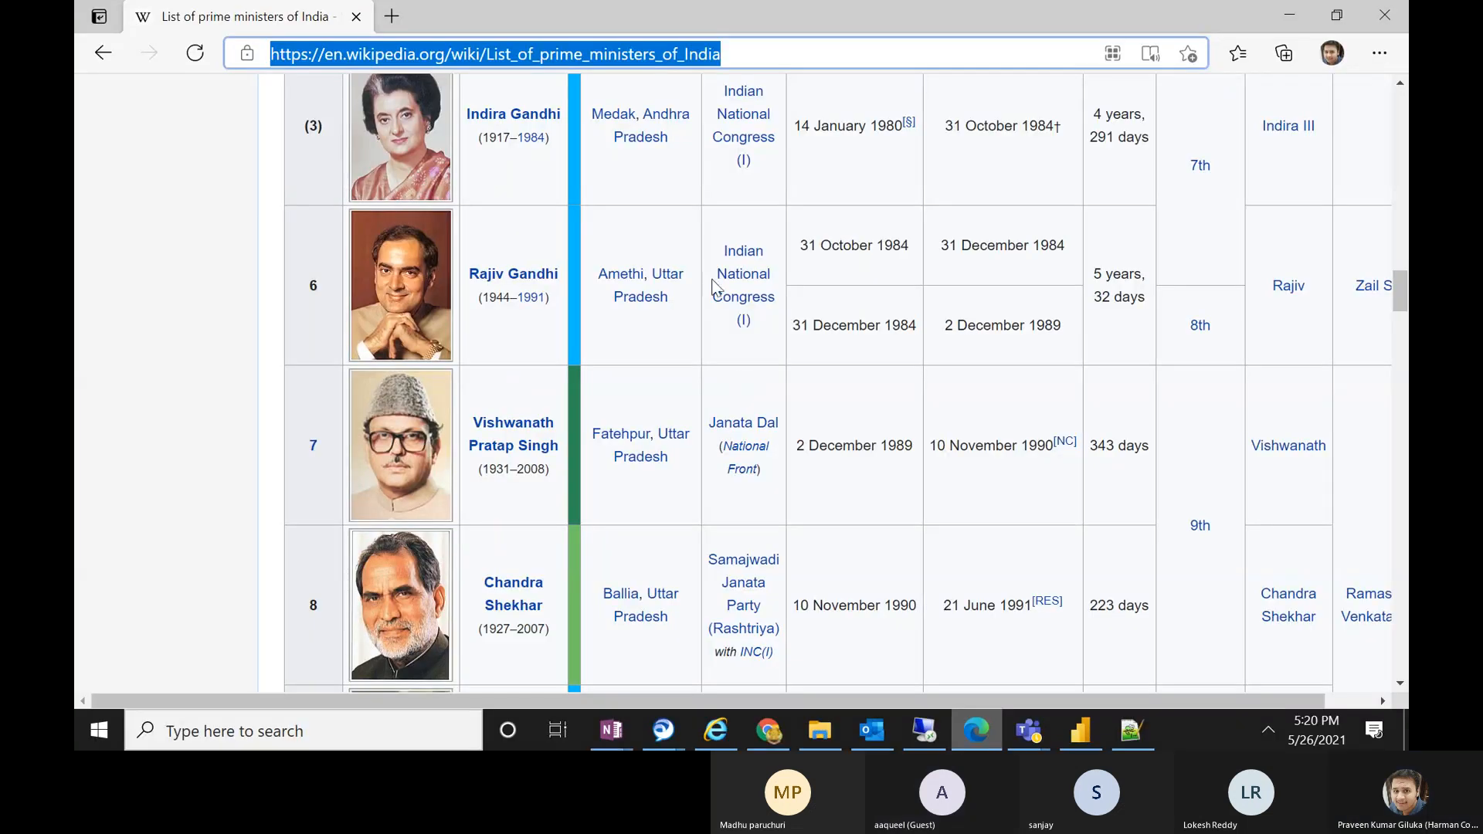
{"action": "right_click", "coordinate": [679, 63]}
{"action": "left_click", "coordinate": [734, 243]}
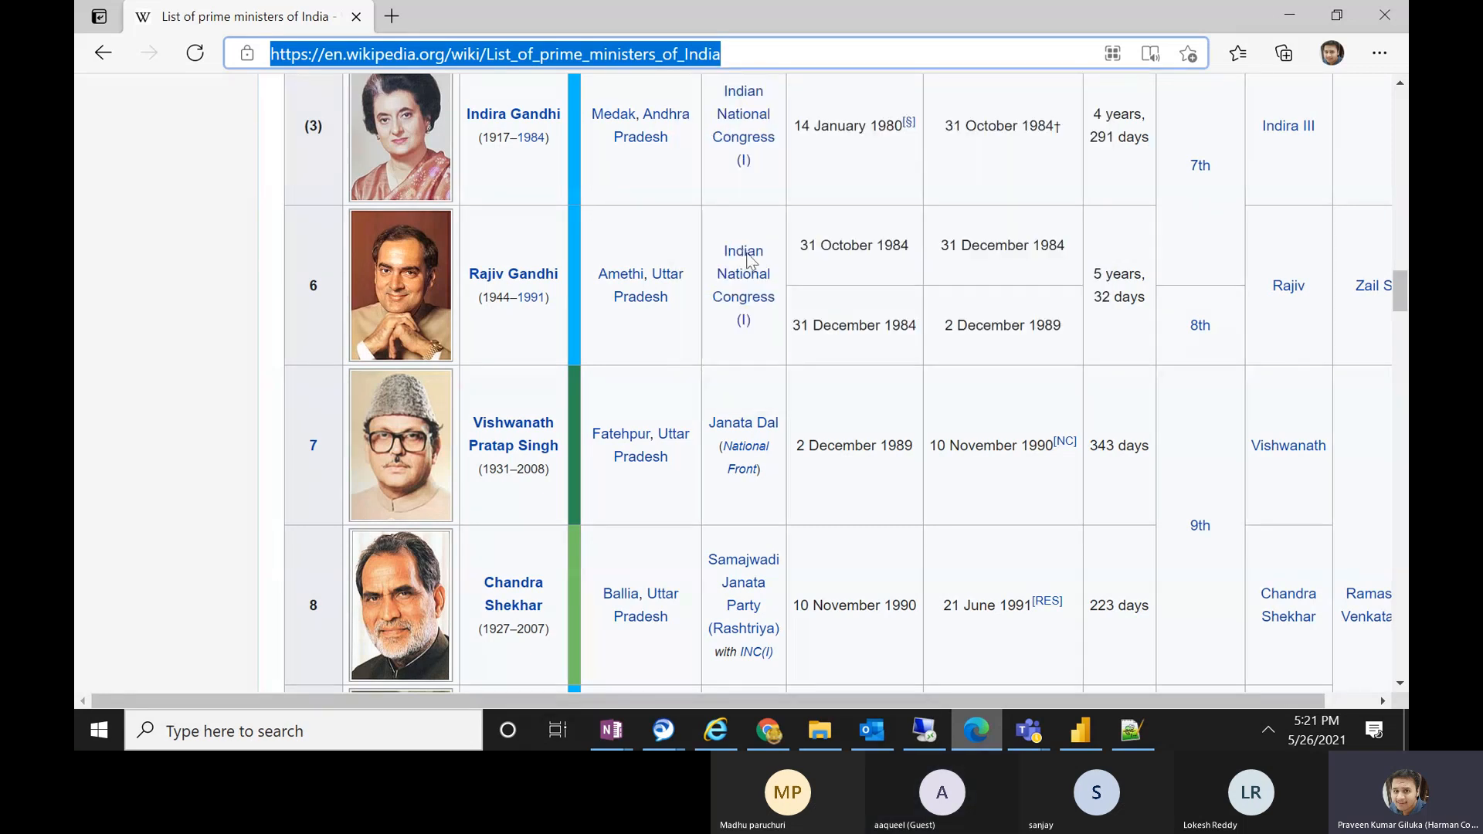
{"action": "left_click", "coordinate": [1085, 727]}
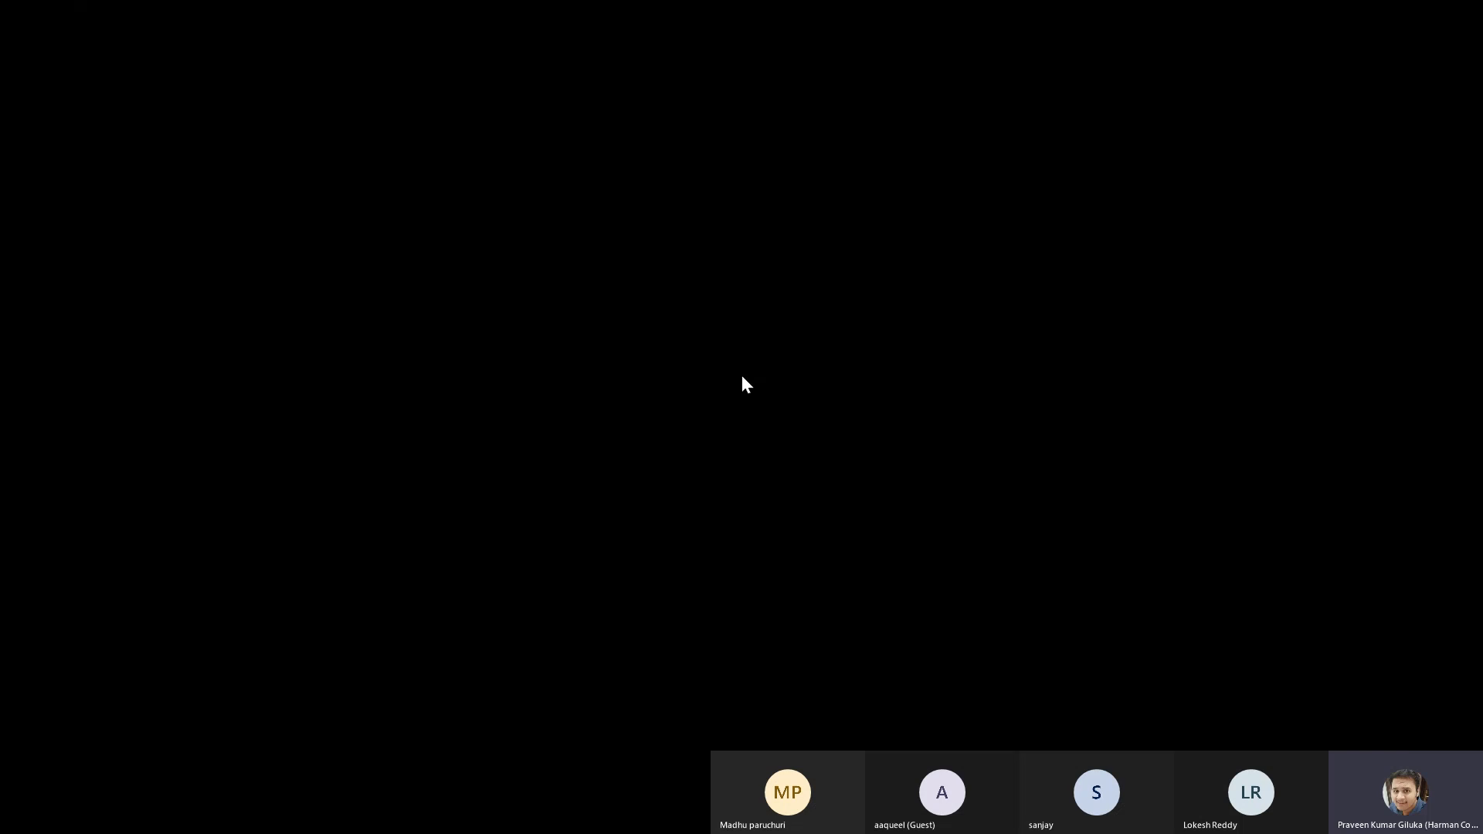
{"action": "left_click", "coordinate": [742, 374]}
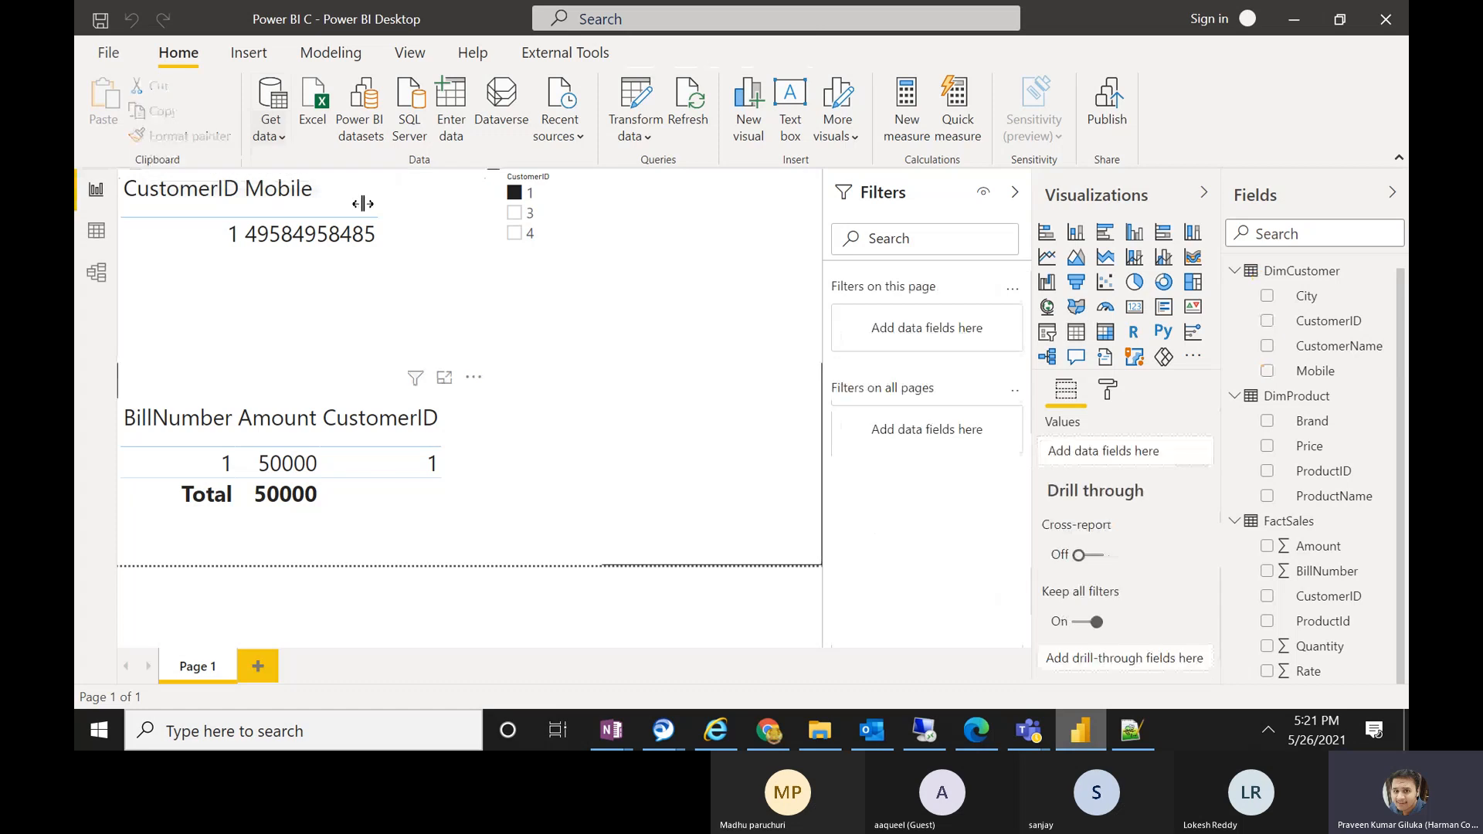
{"action": "left_click", "coordinate": [285, 129]}
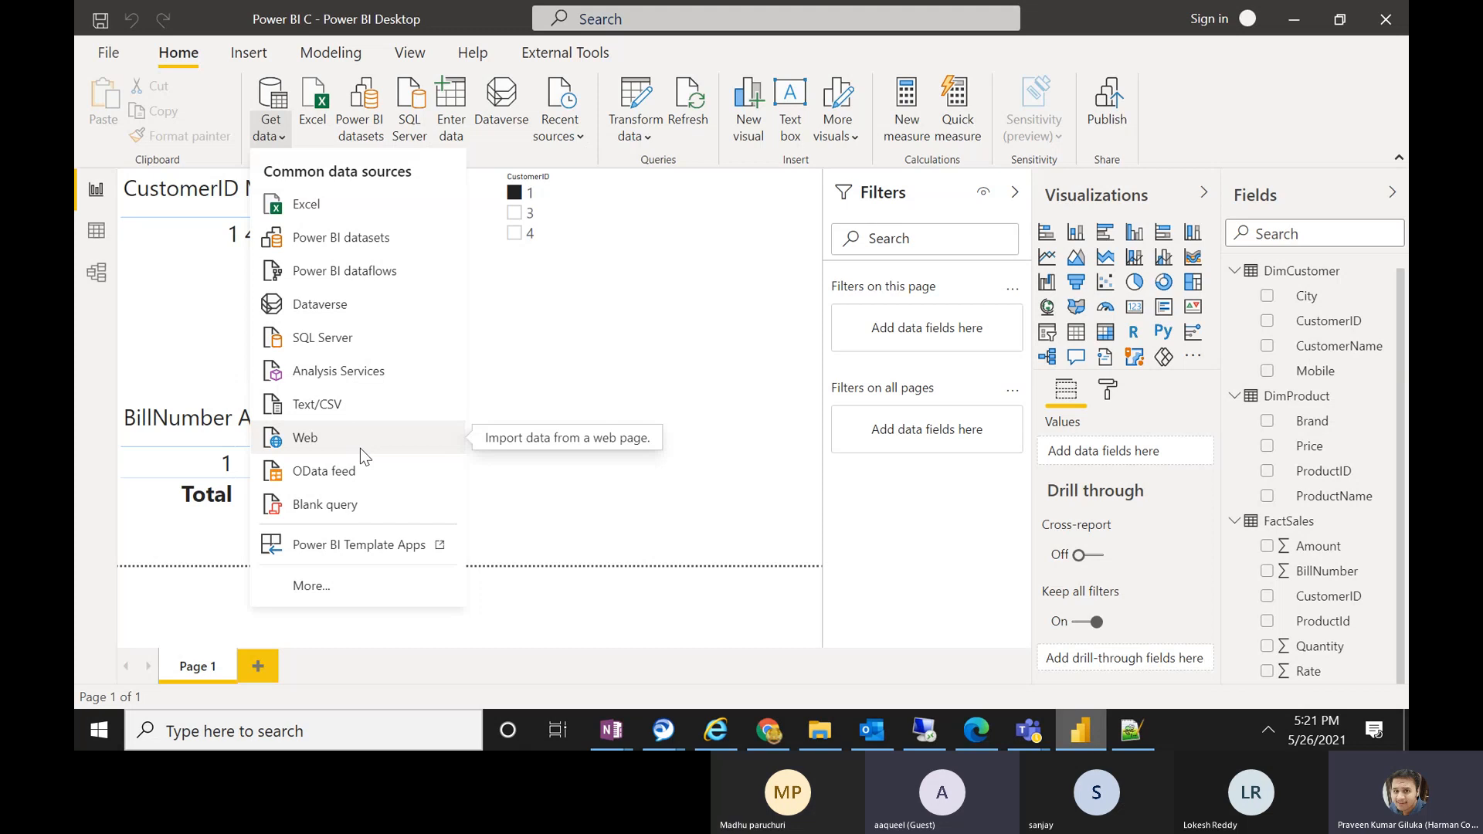
{"action": "key", "text": "Escape"}
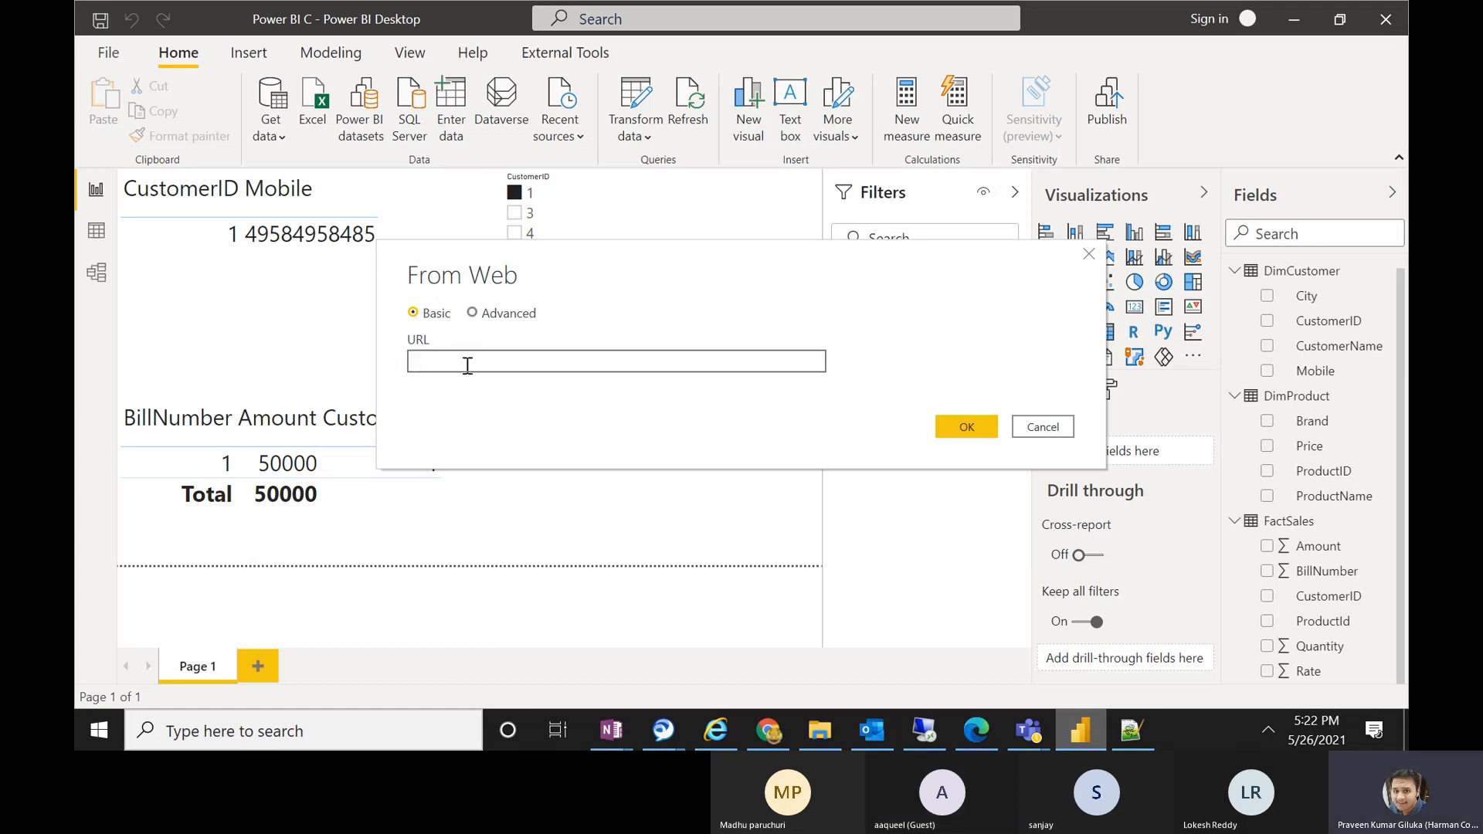
{"action": "key", "text": "ctrl+v"}
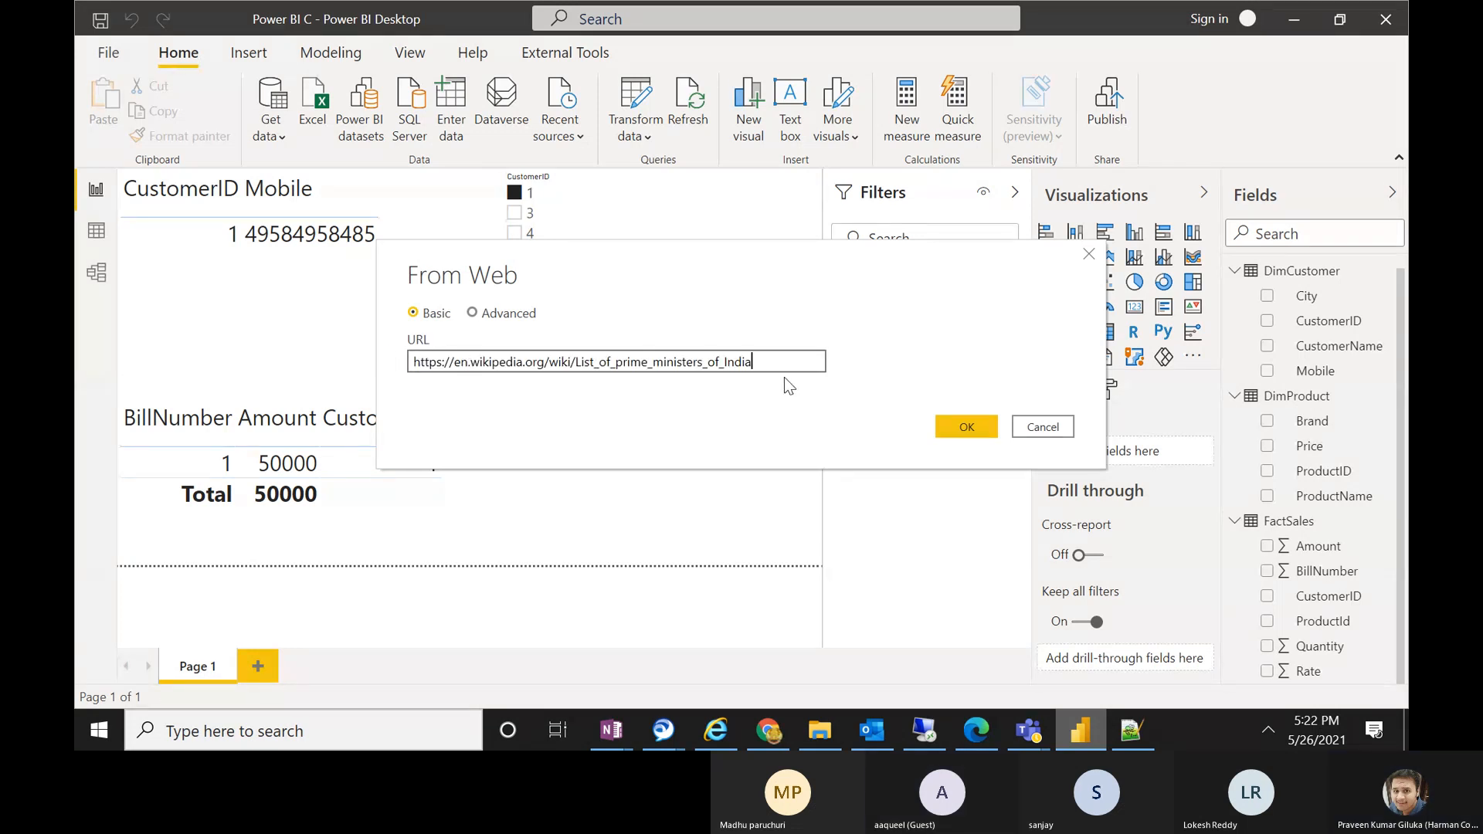
{"action": "left_click", "coordinate": [947, 428]}
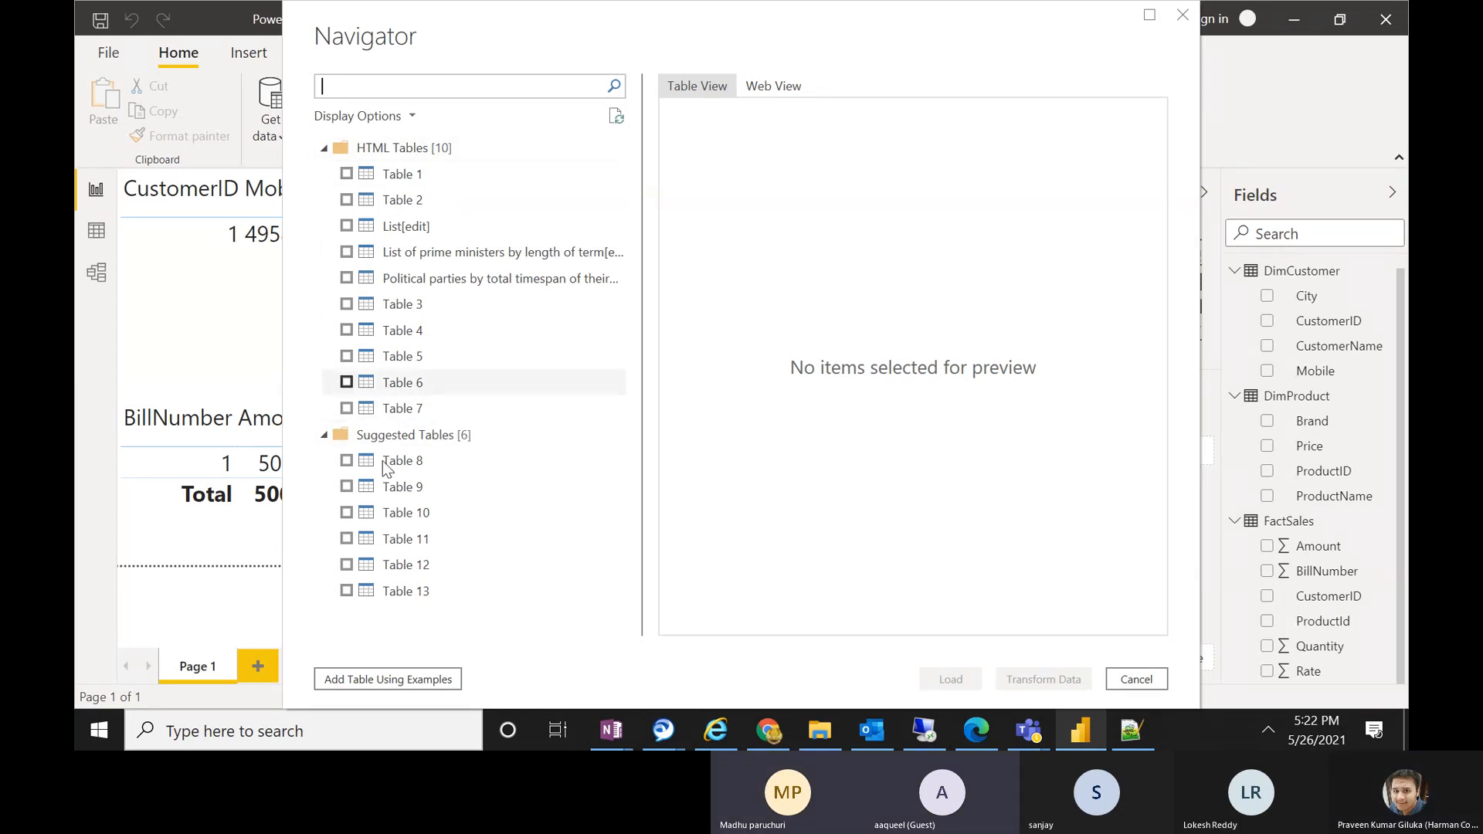
- Preview the suggested tables, Table 8 through Table 13, to check what each one contains
{"action": "left_click", "coordinate": [387, 492]}
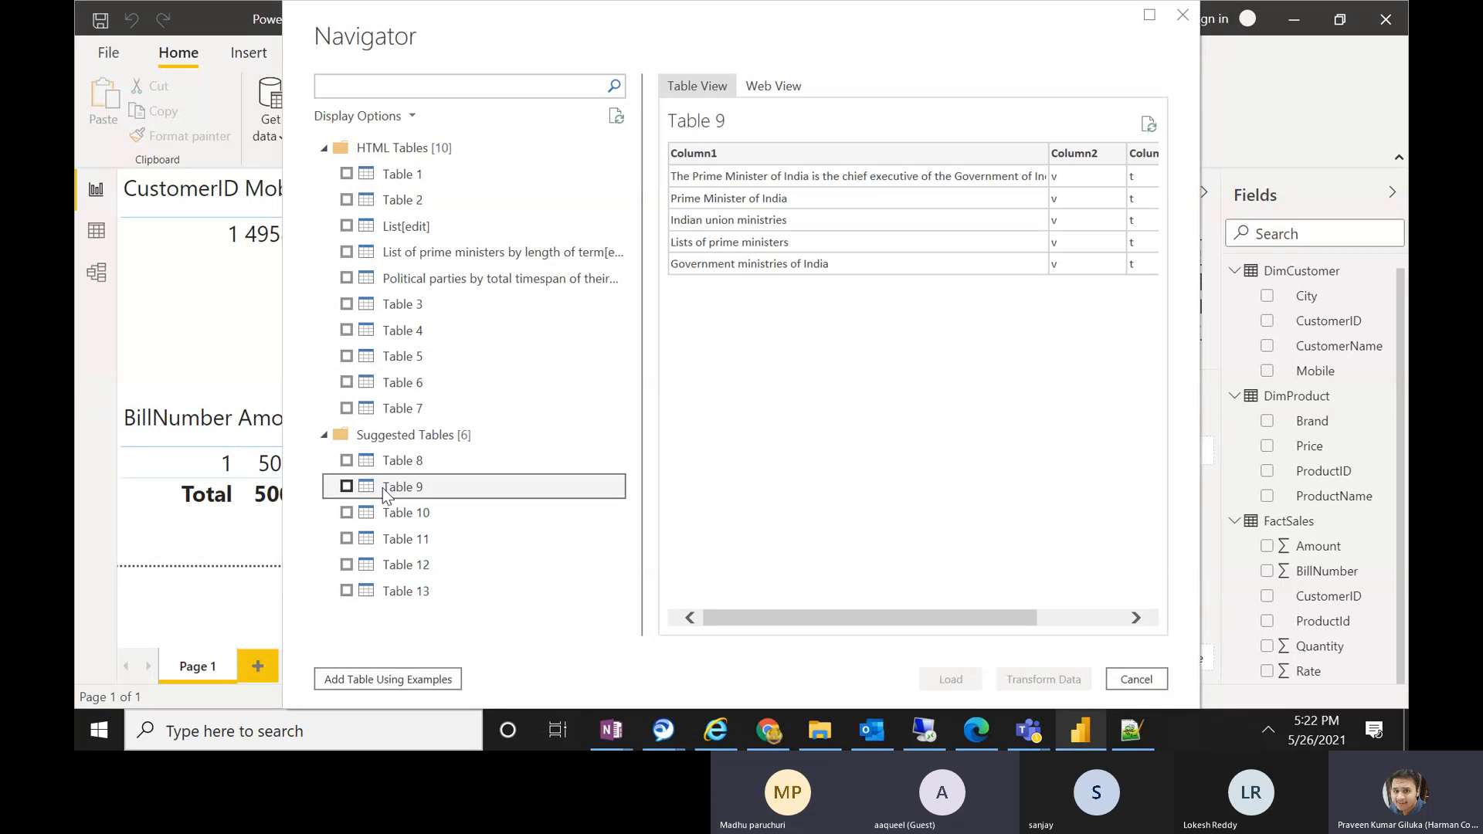
{"action": "left_click", "coordinate": [396, 463]}
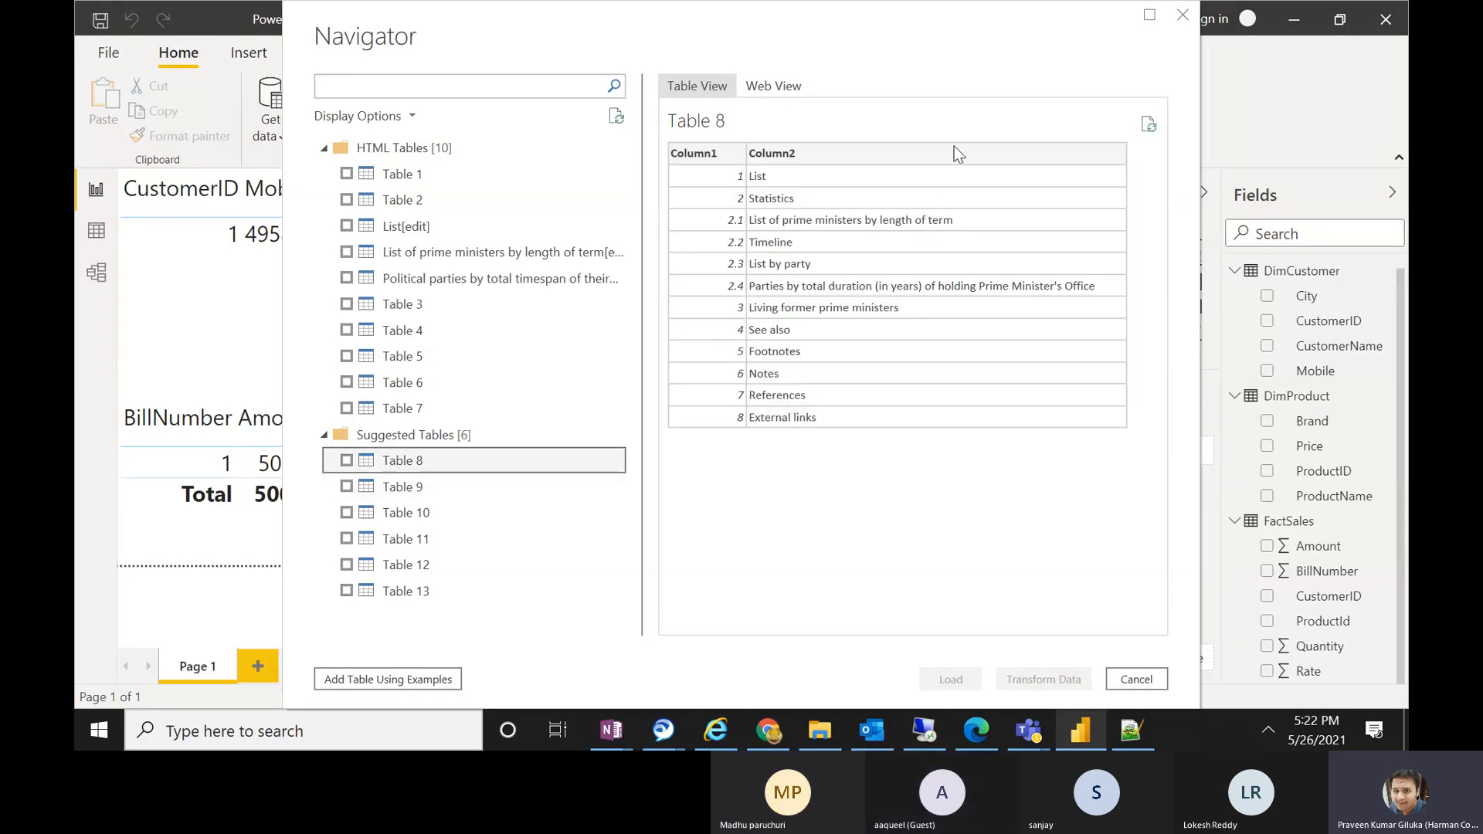
{"action": "left_click", "coordinate": [424, 513]}
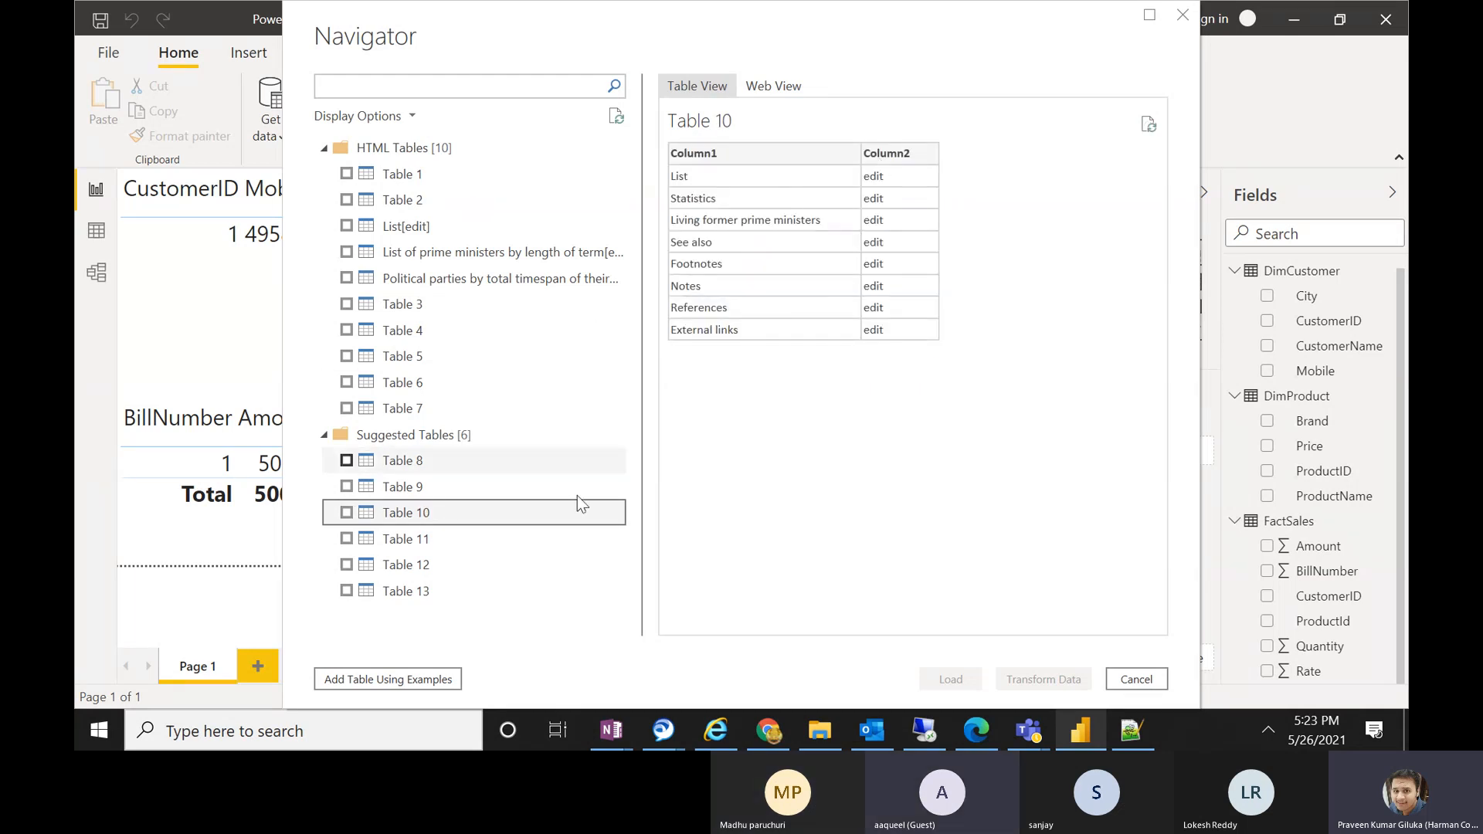
{"action": "left_click", "coordinate": [421, 545]}
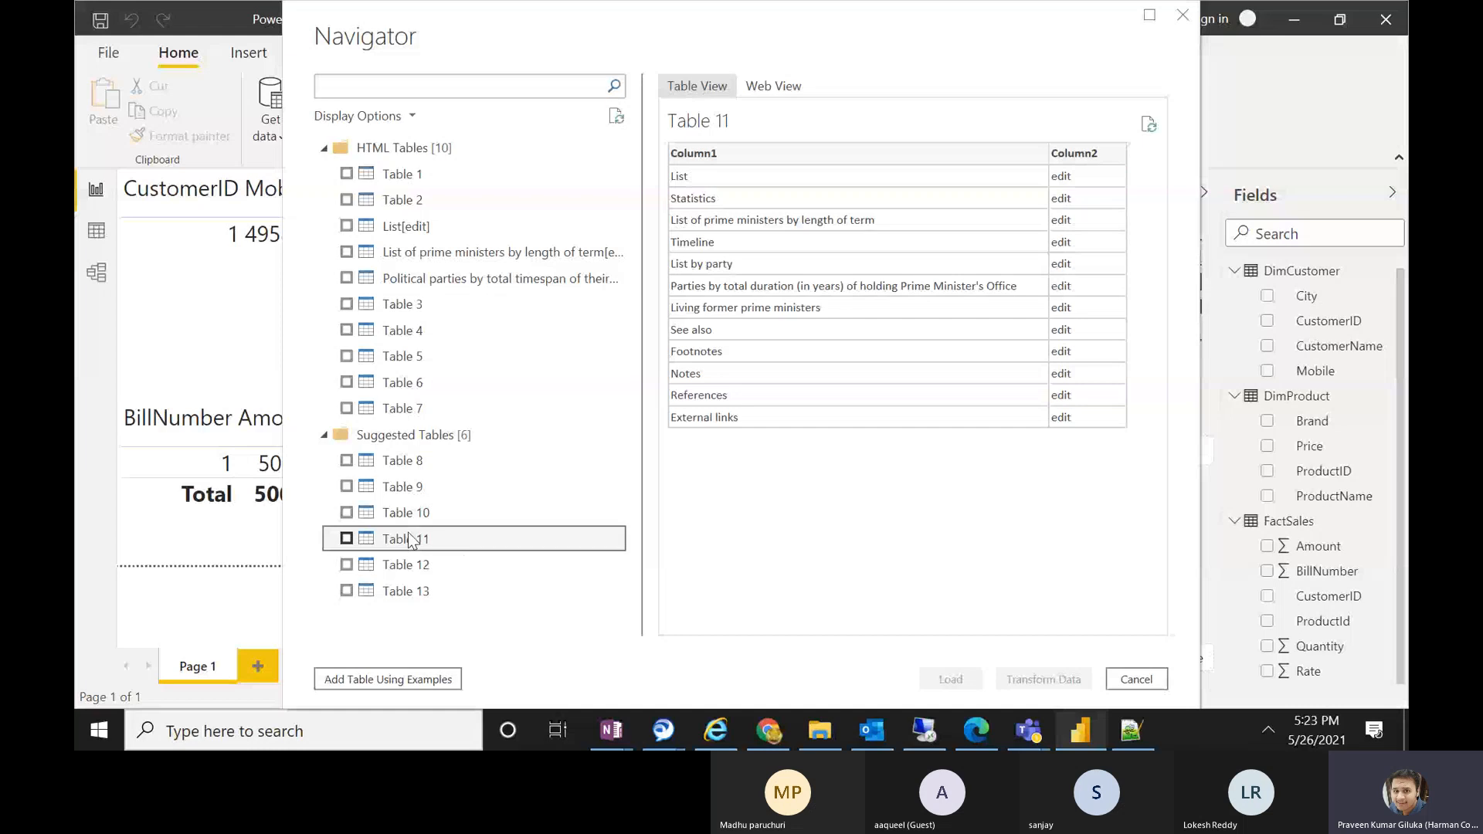
{"action": "left_click", "coordinate": [411, 515]}
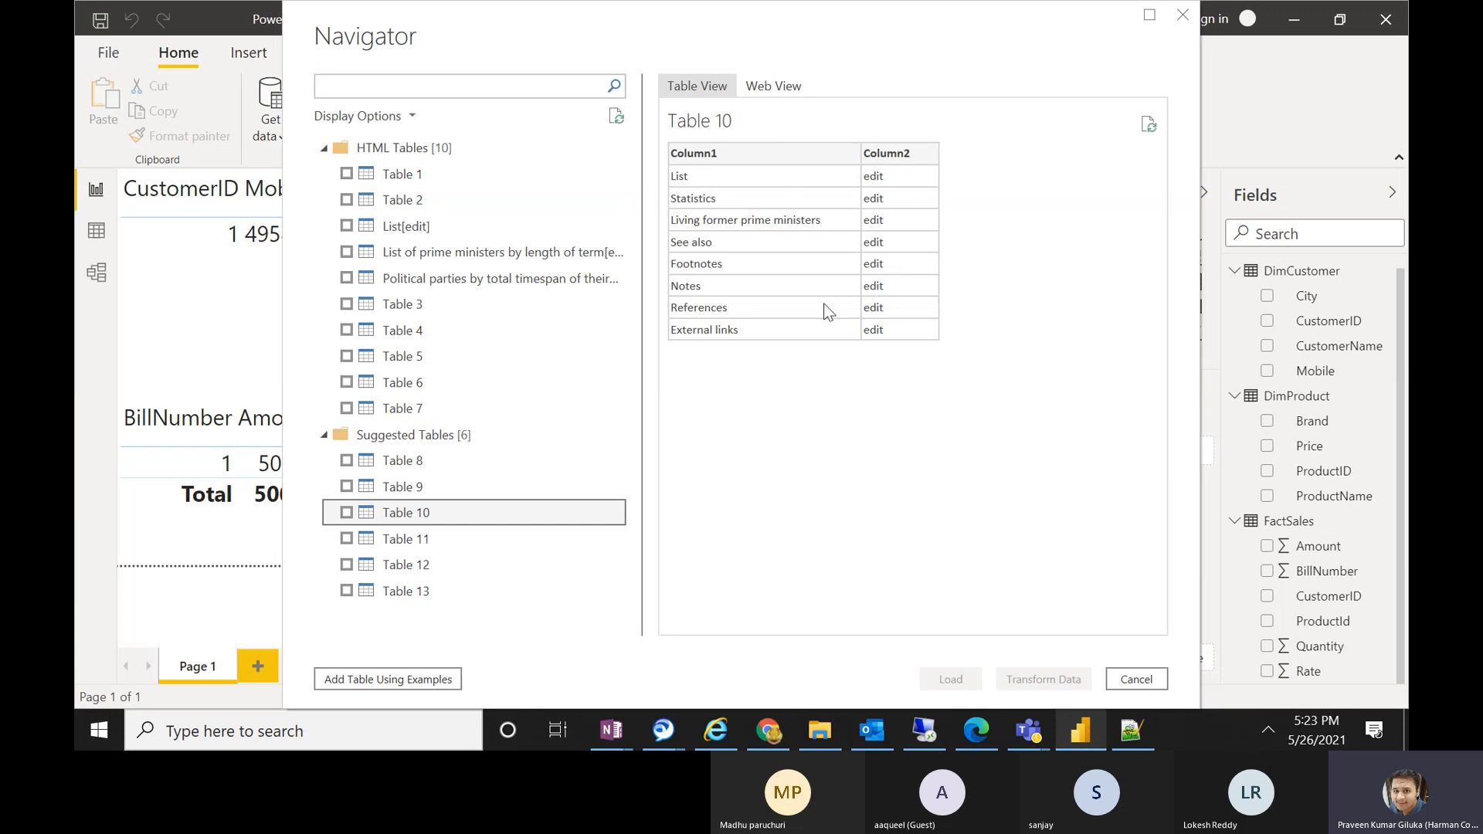
{"action": "left_click", "coordinate": [425, 545]}
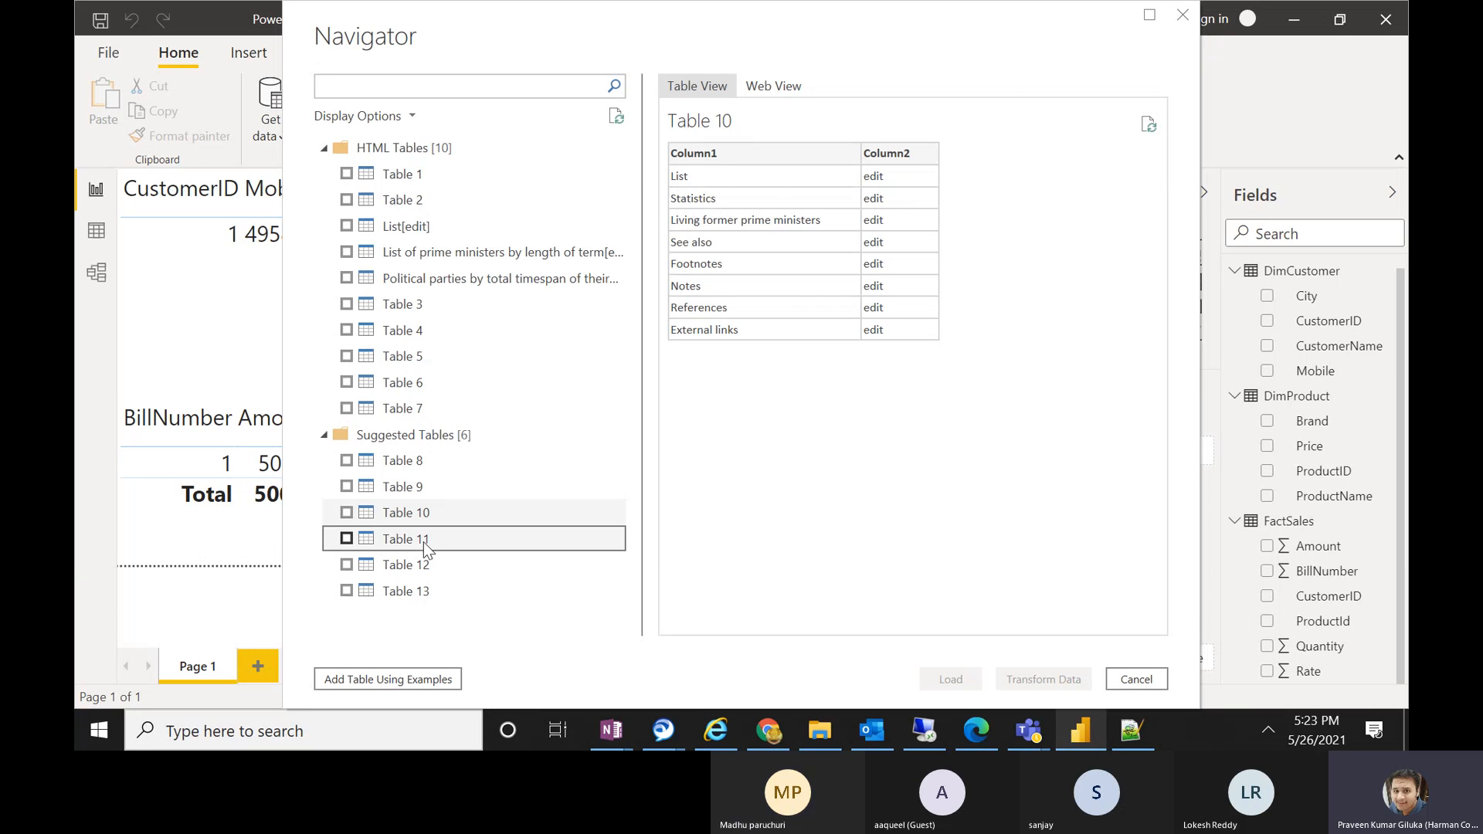
{"action": "left_click", "coordinate": [400, 570]}
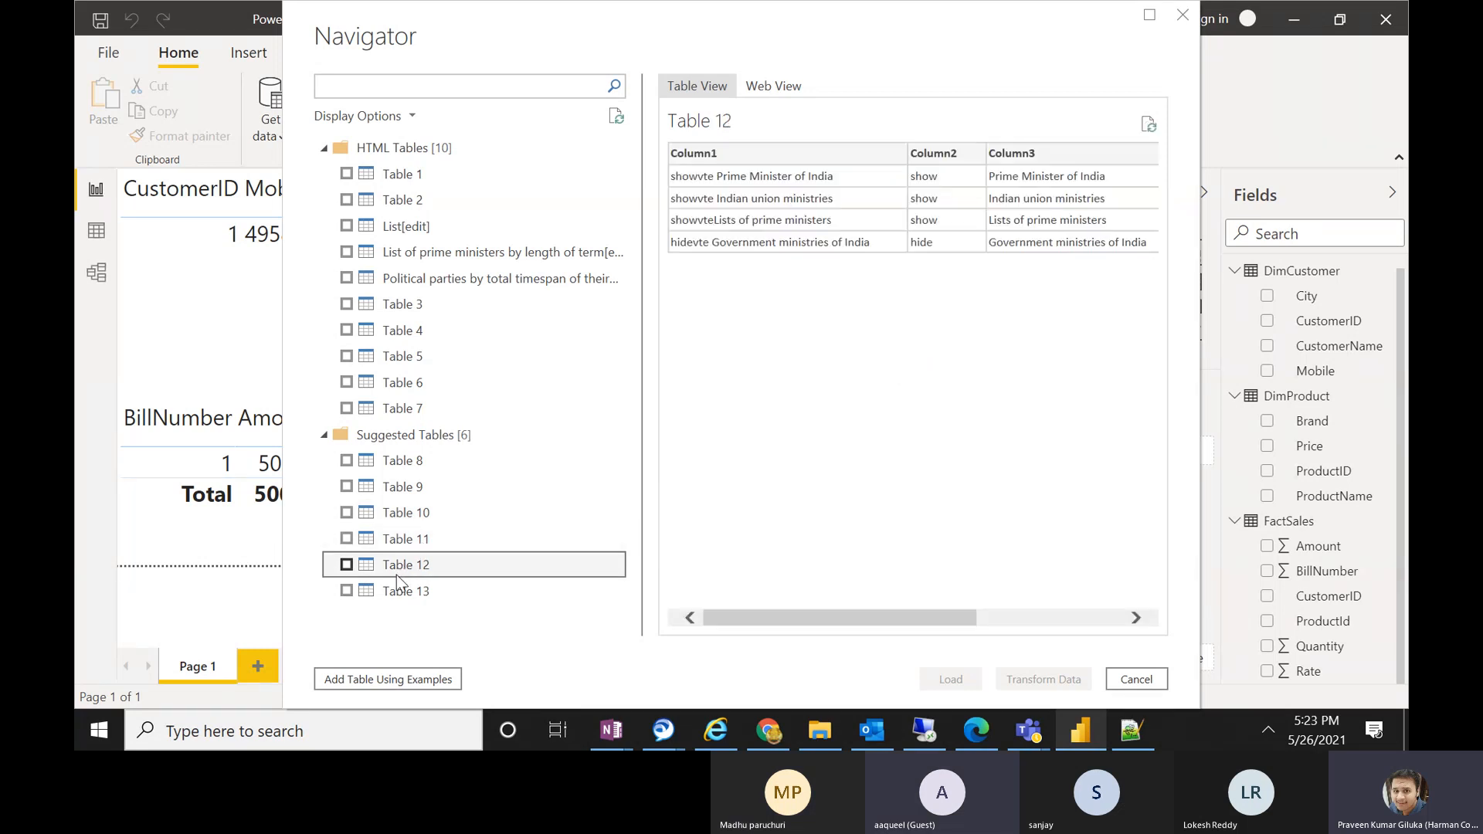
{"action": "left_click", "coordinate": [407, 594]}
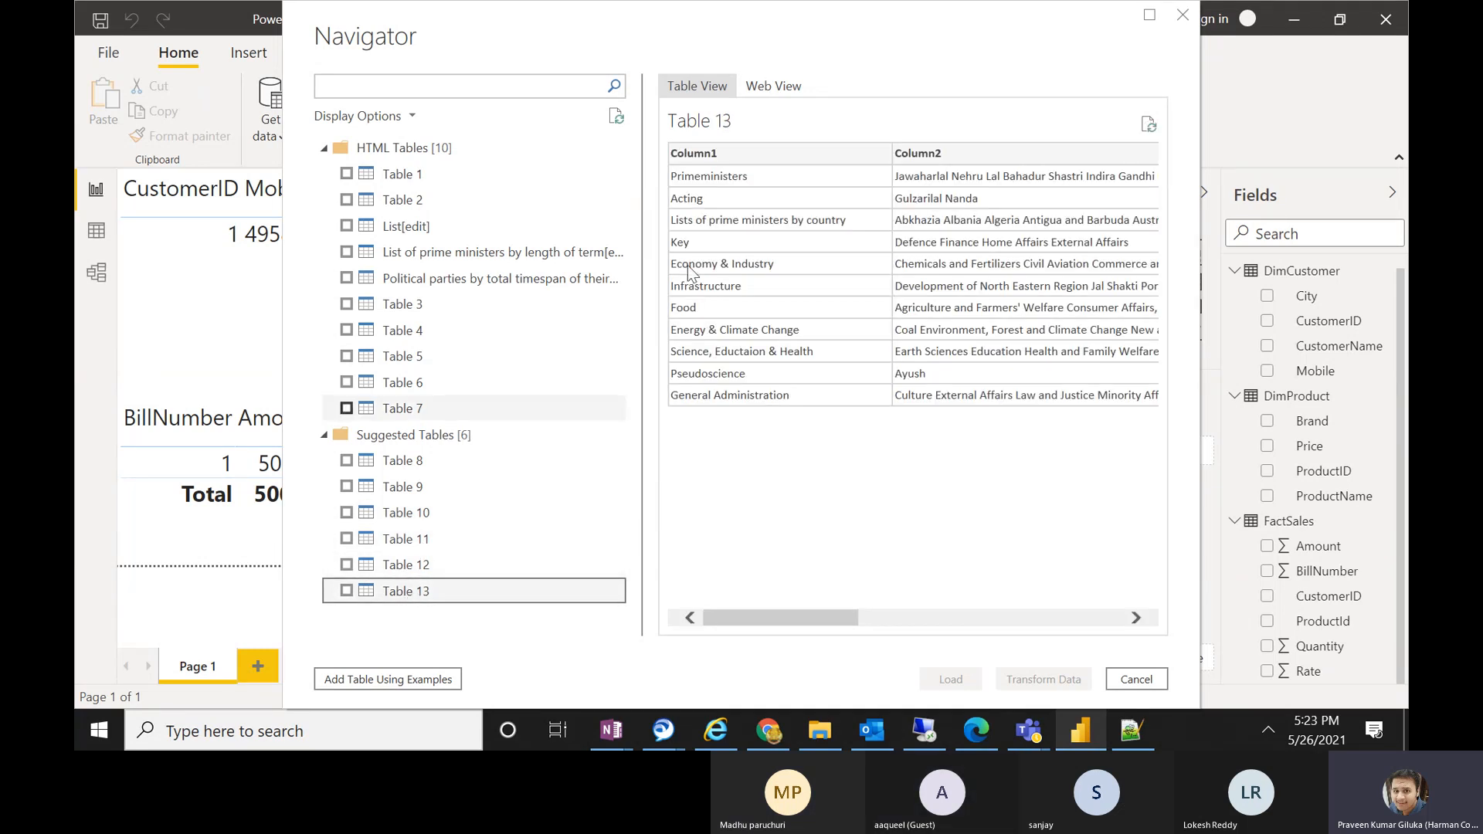
- Preview the HTML tables from Table 7 up to Table 3 and the one on political parties by total timespan
{"action": "left_click", "coordinate": [399, 407]}
{"action": "left_click", "coordinate": [407, 386]}
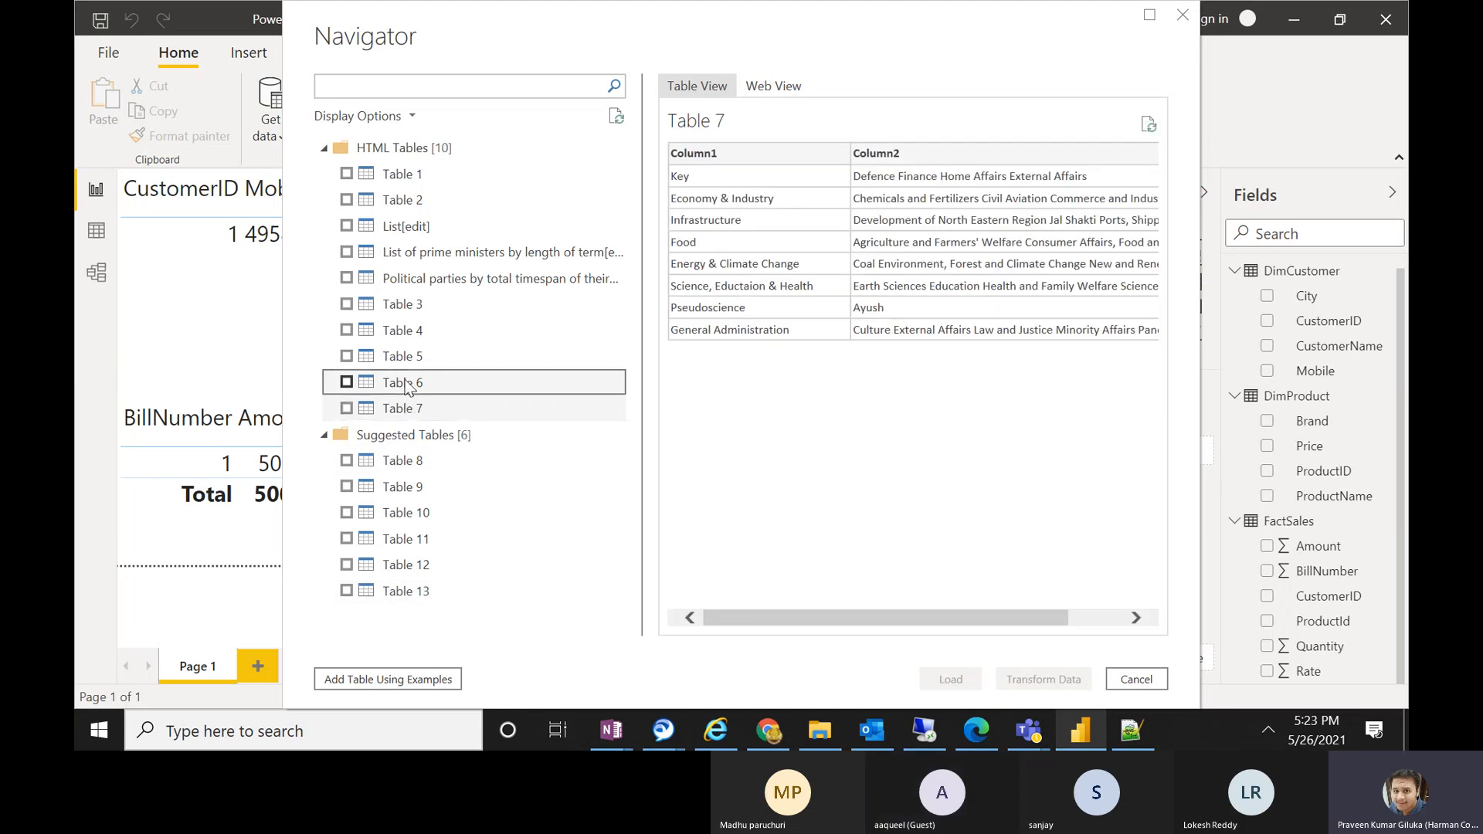
{"action": "left_click", "coordinate": [409, 363]}
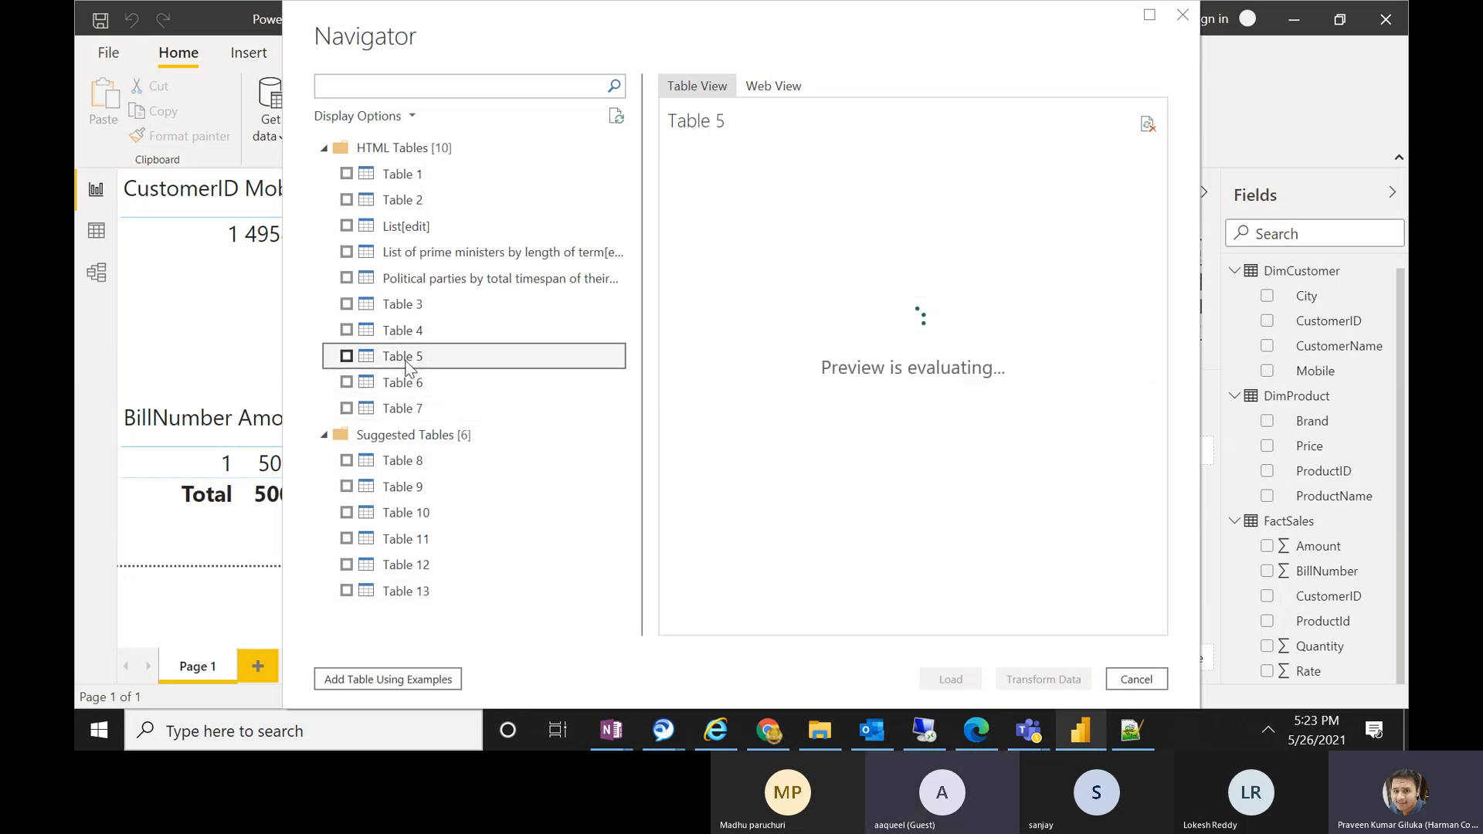
{"action": "left_click", "coordinate": [407, 332]}
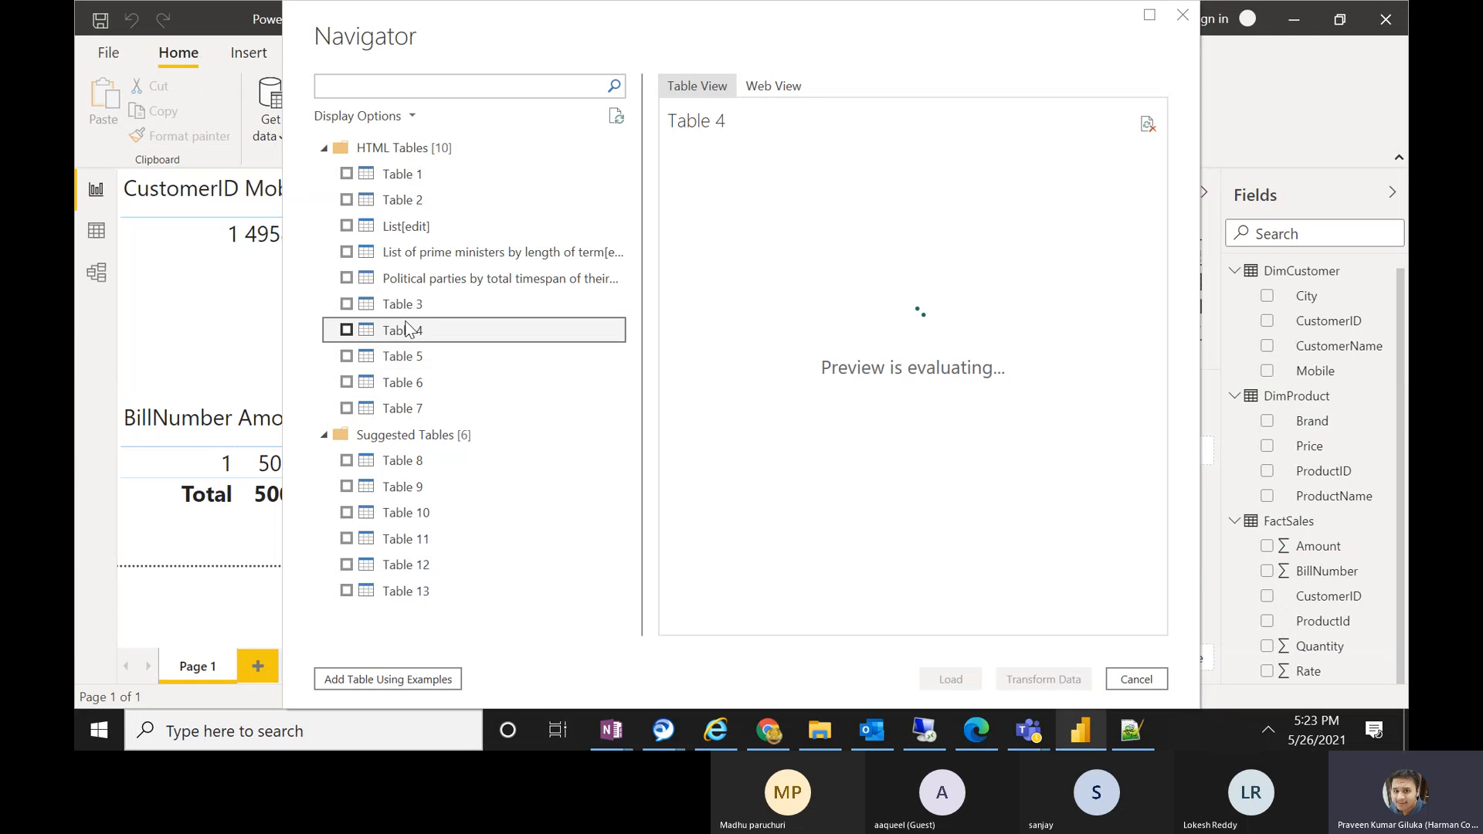
{"action": "left_click", "coordinate": [409, 305]}
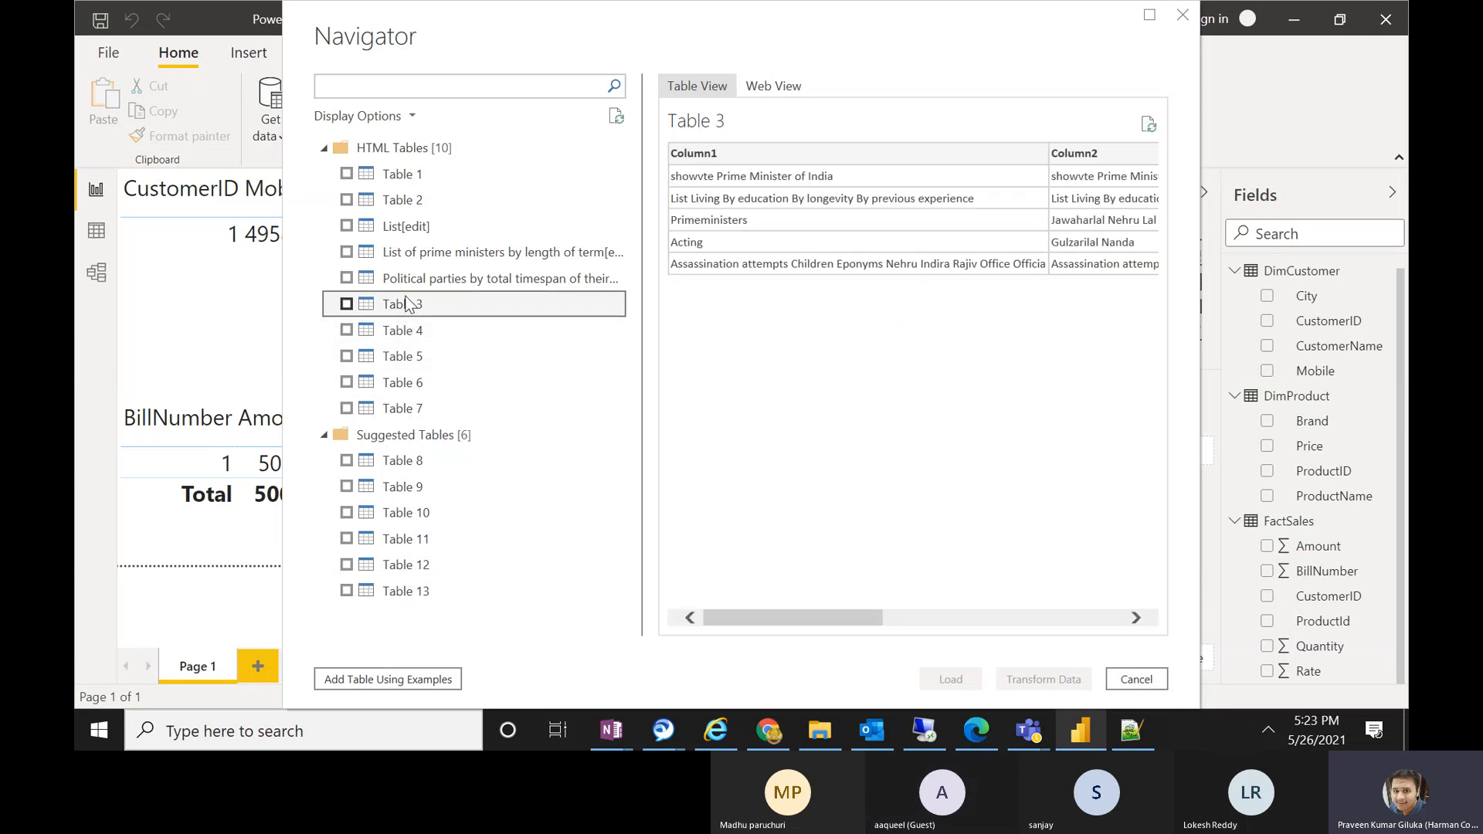
{"action": "left_click", "coordinate": [407, 280]}
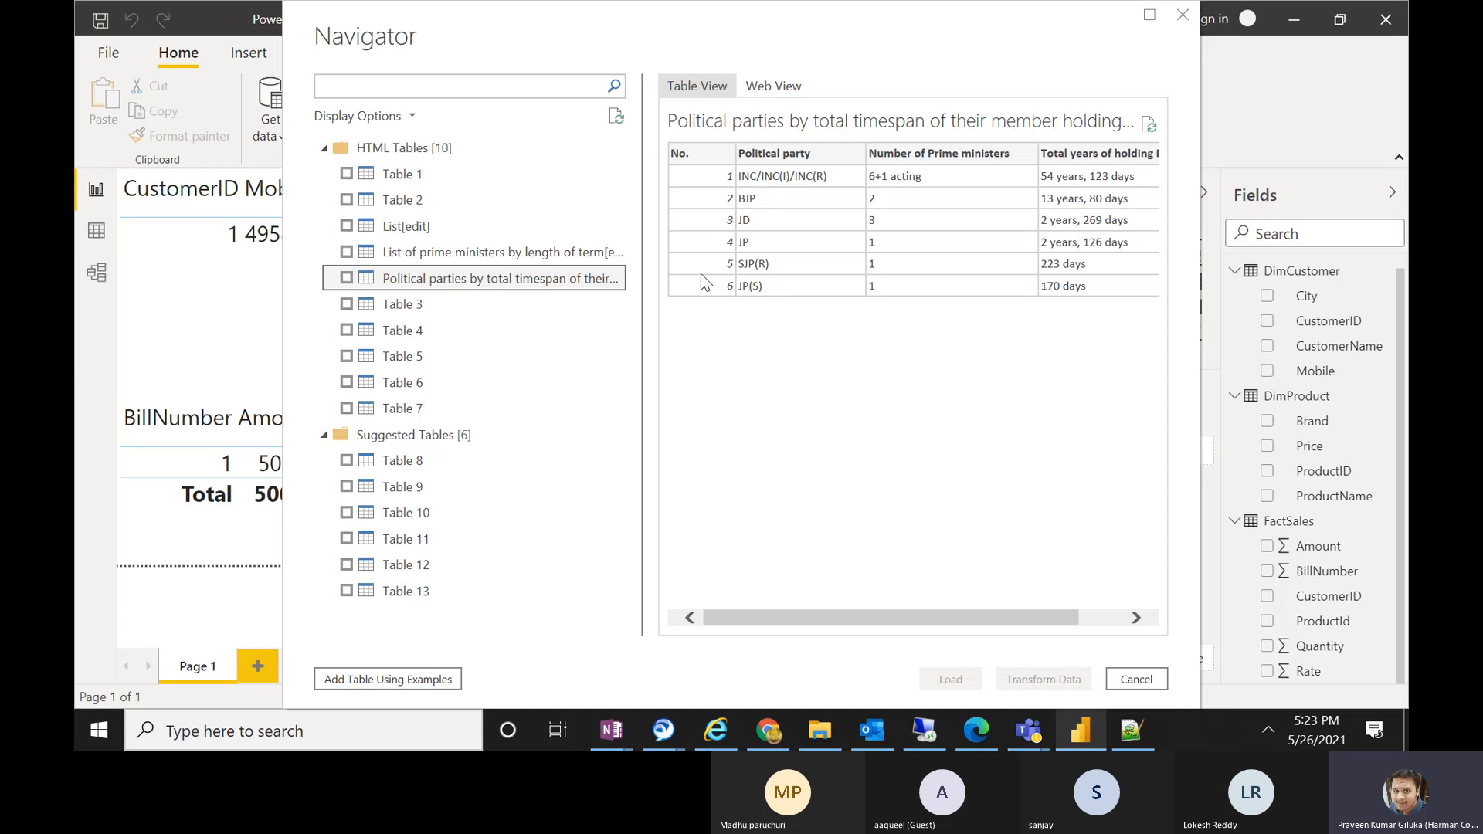
- Preview and select the "List of prime ministers by length of term[edit]" table, and open it in Power Query Editor for transformation
{"action": "left_click", "coordinate": [458, 251]}
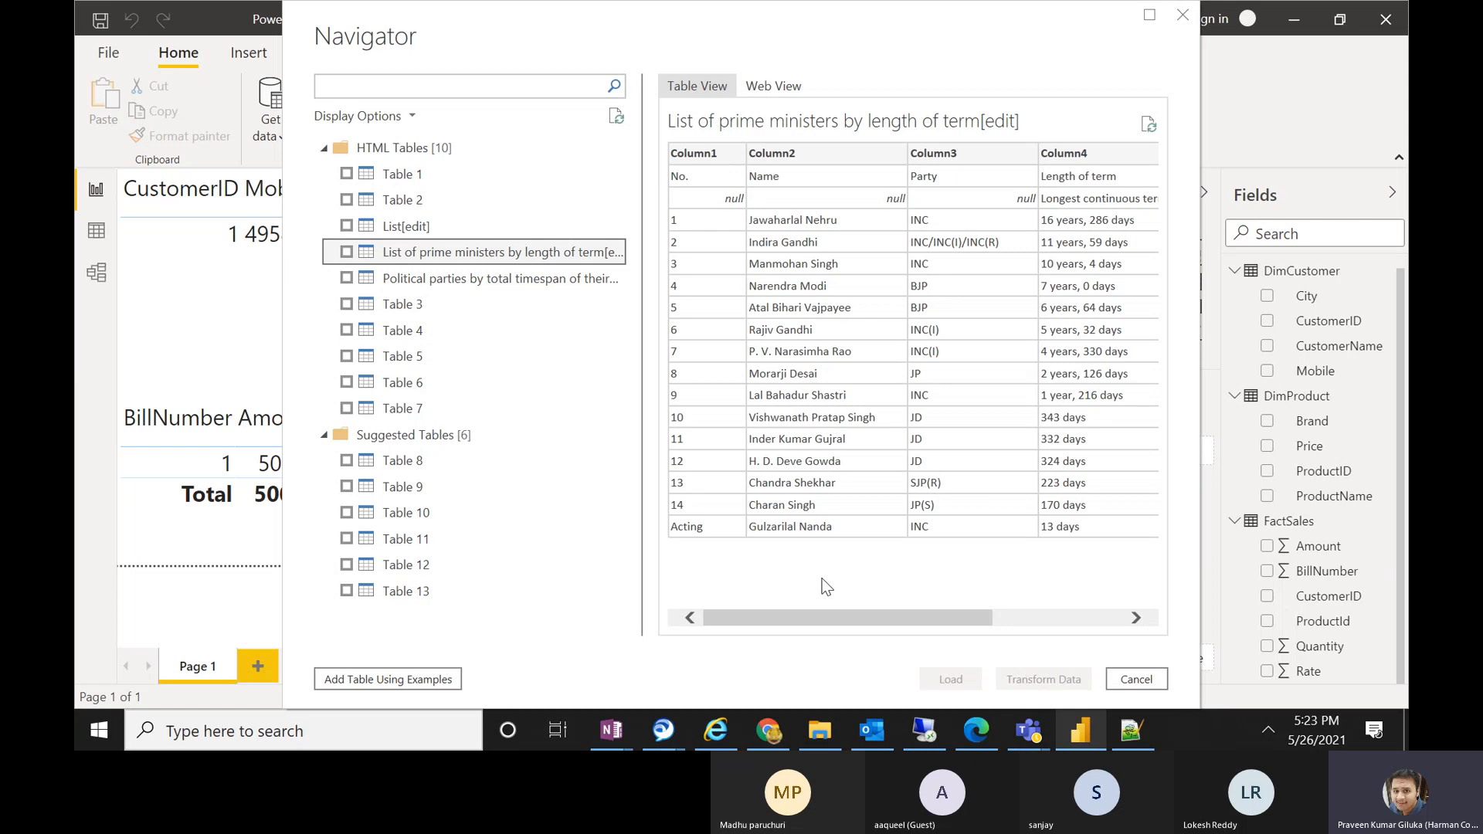
{"action": "mouse_move", "coordinate": [822, 616]}
{"action": "left_mouse_down"}
{"action": "mouse_move", "coordinate": [1043, 623]}
{"action": "mouse_move", "coordinate": [827, 629]}
{"action": "left_mouse_up"}
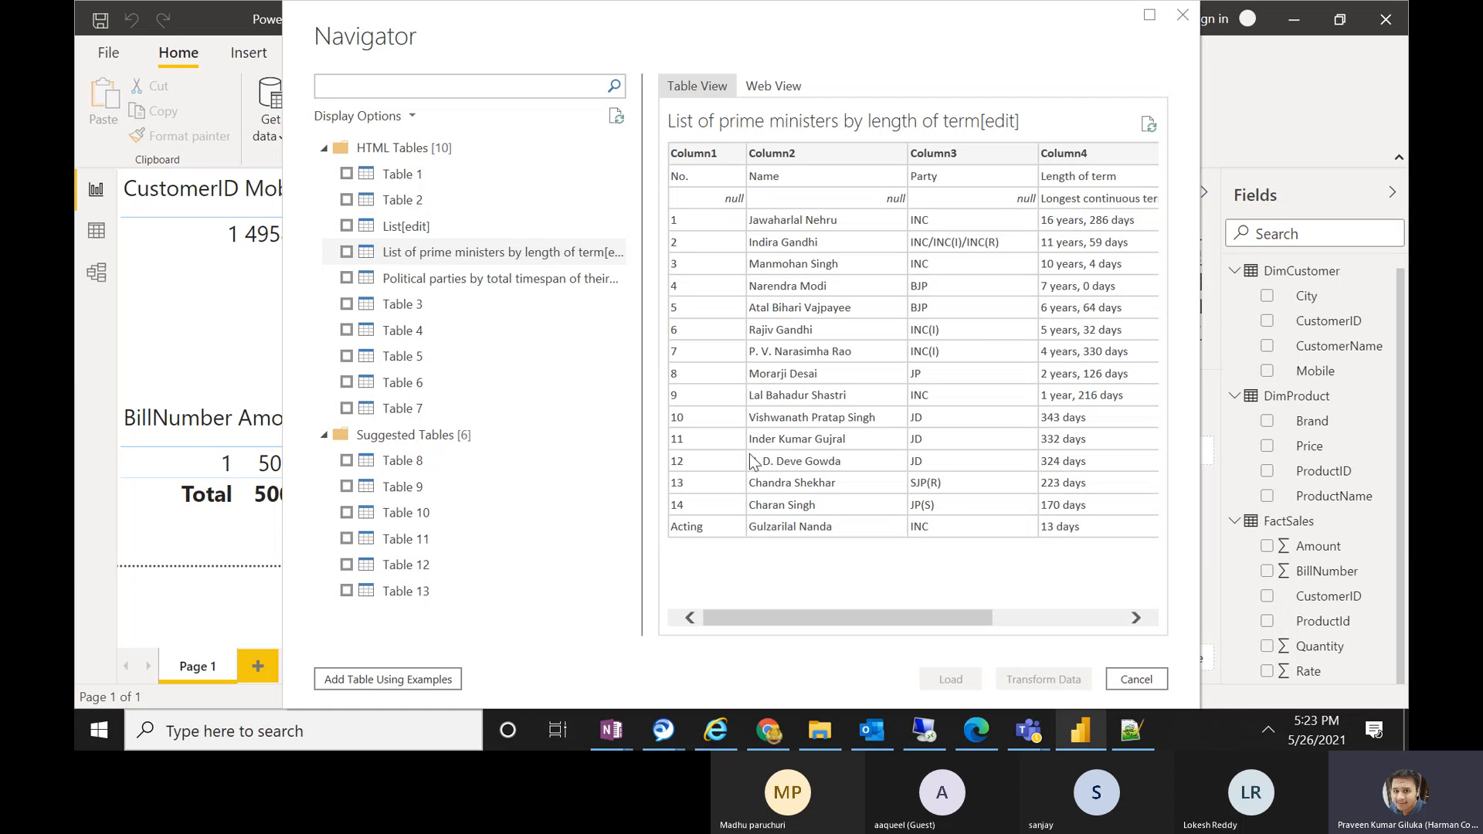
{"action": "left_click", "coordinate": [346, 253]}
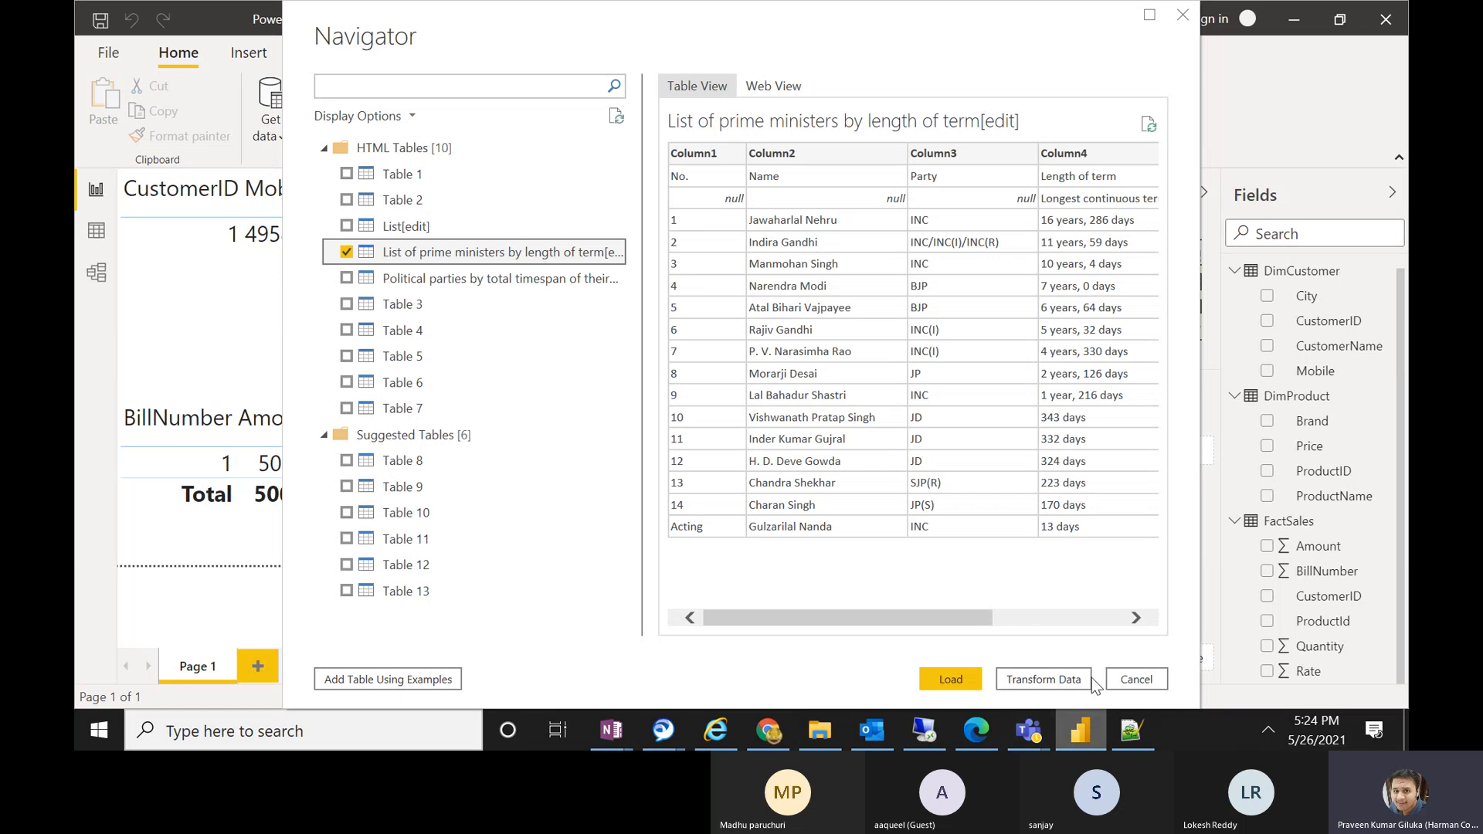
{"action": "left_click", "coordinate": [1017, 684]}
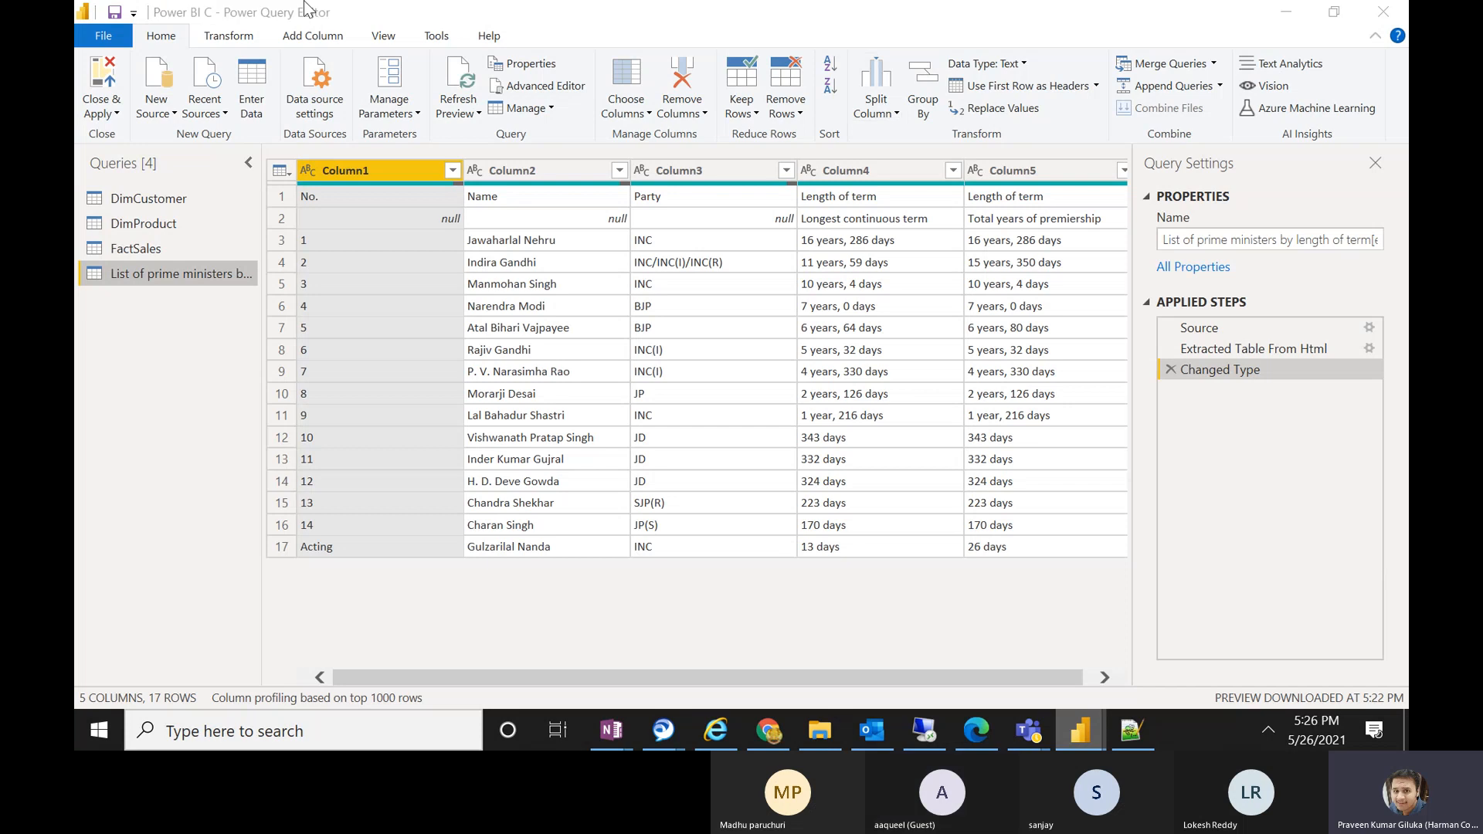
{"action": "left_click", "coordinate": [247, 31]}
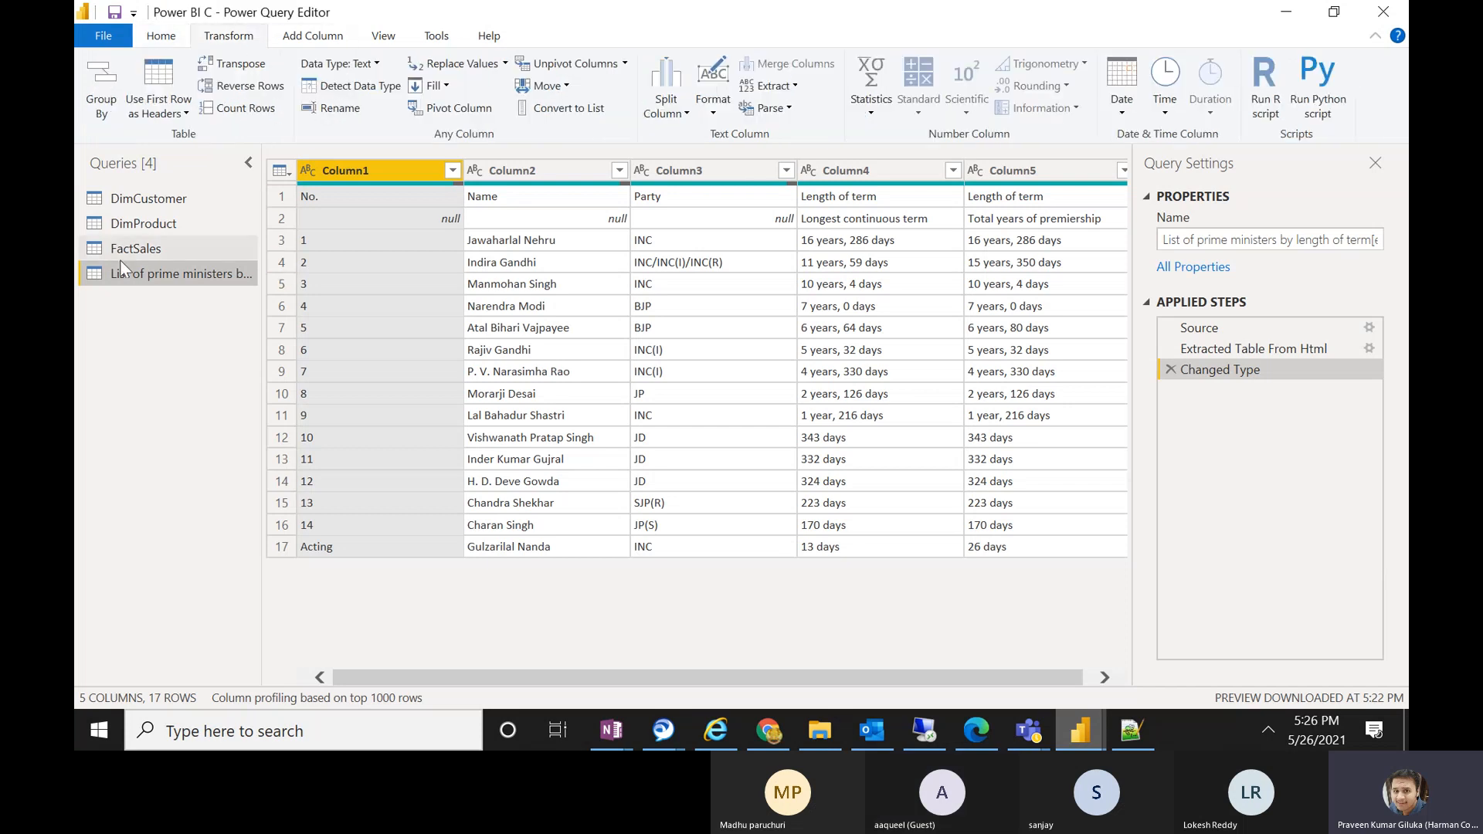
- Try removing Column1 from the prime ministers table, and delete the resulting applied step to restore the column
{"action": "left_click", "coordinate": [162, 38]}
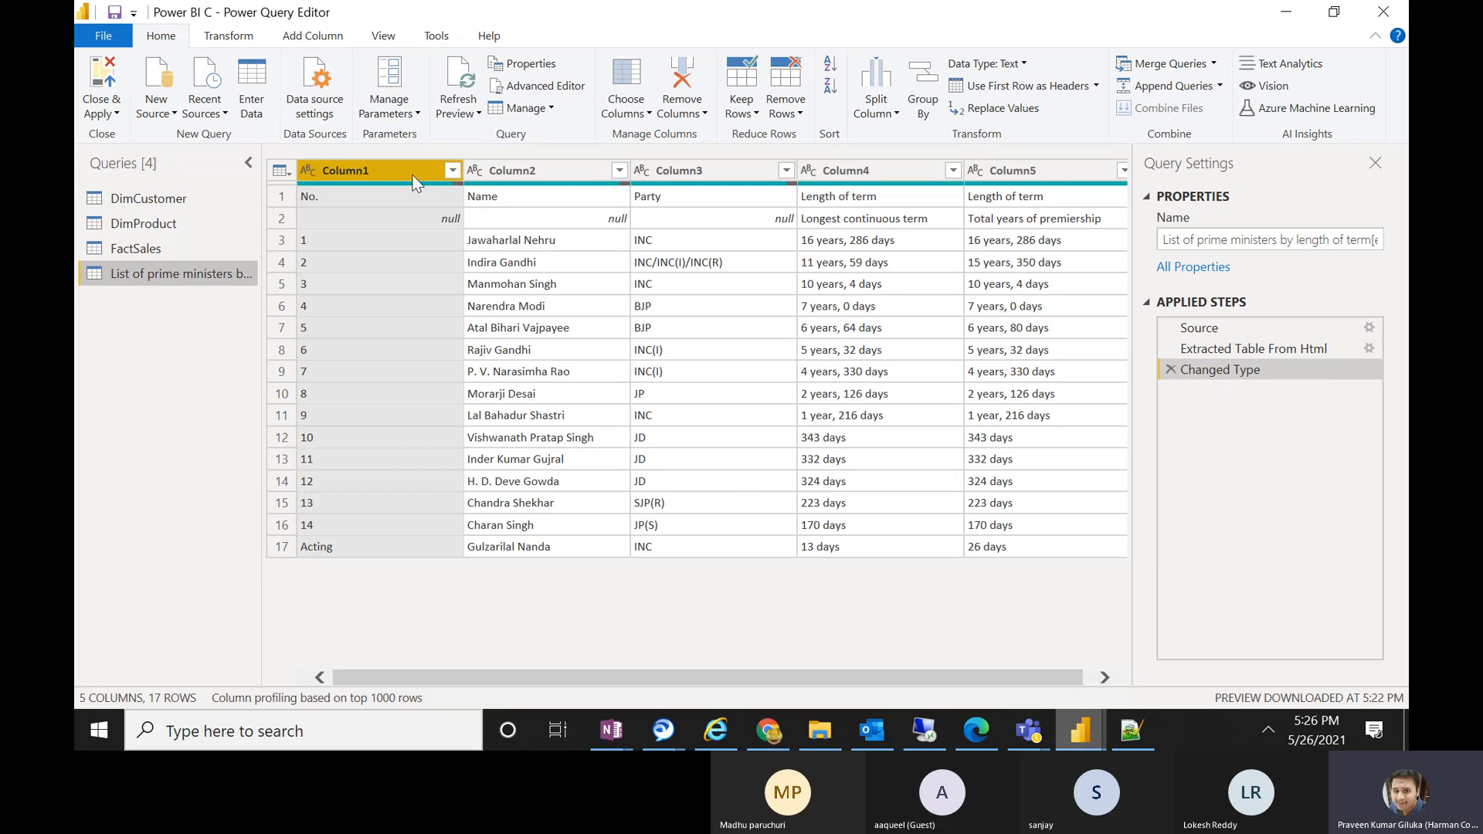
{"action": "right_click", "coordinate": [385, 176]}
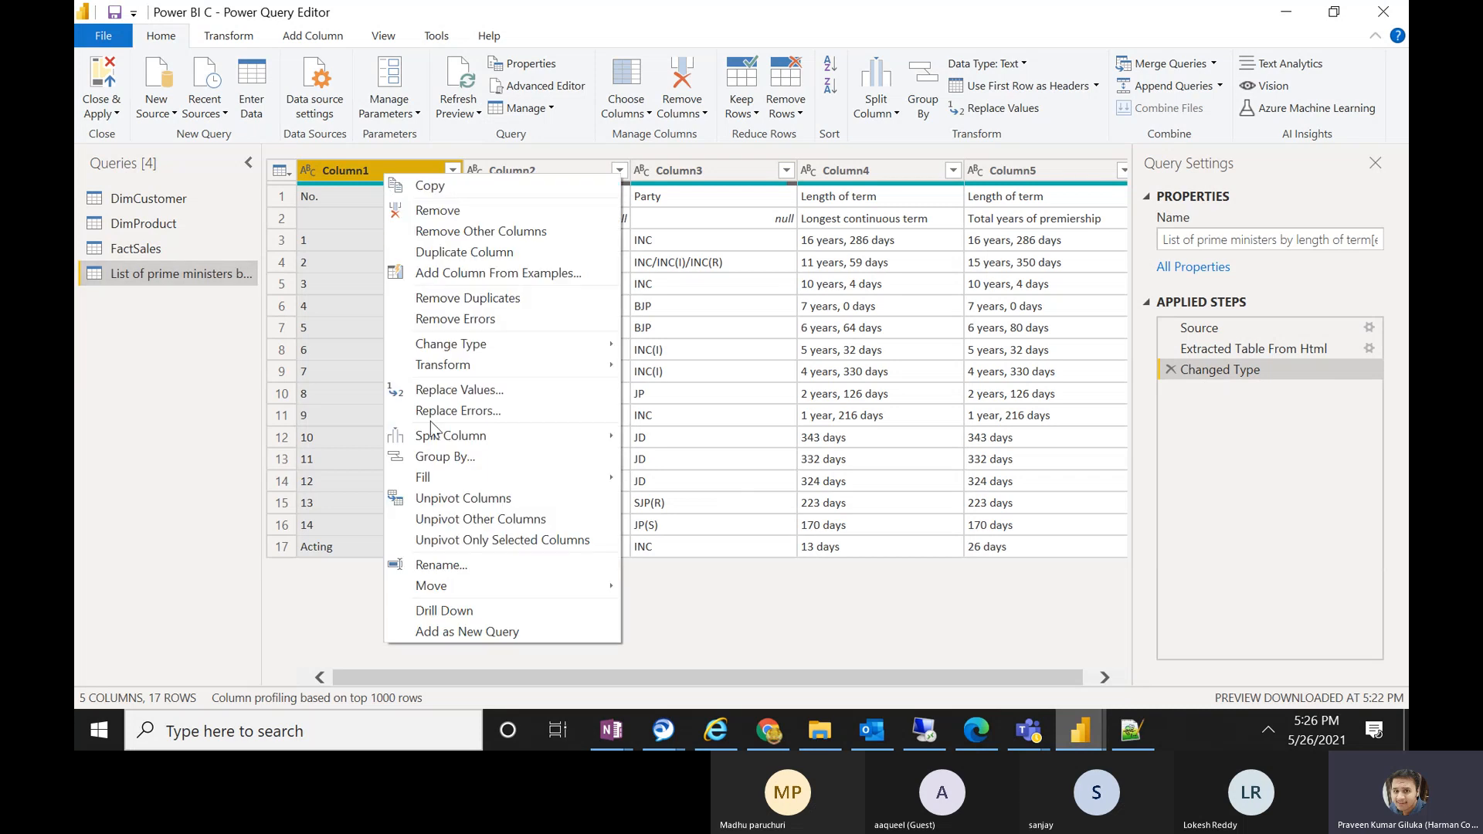
{"action": "left_click", "coordinate": [470, 215]}
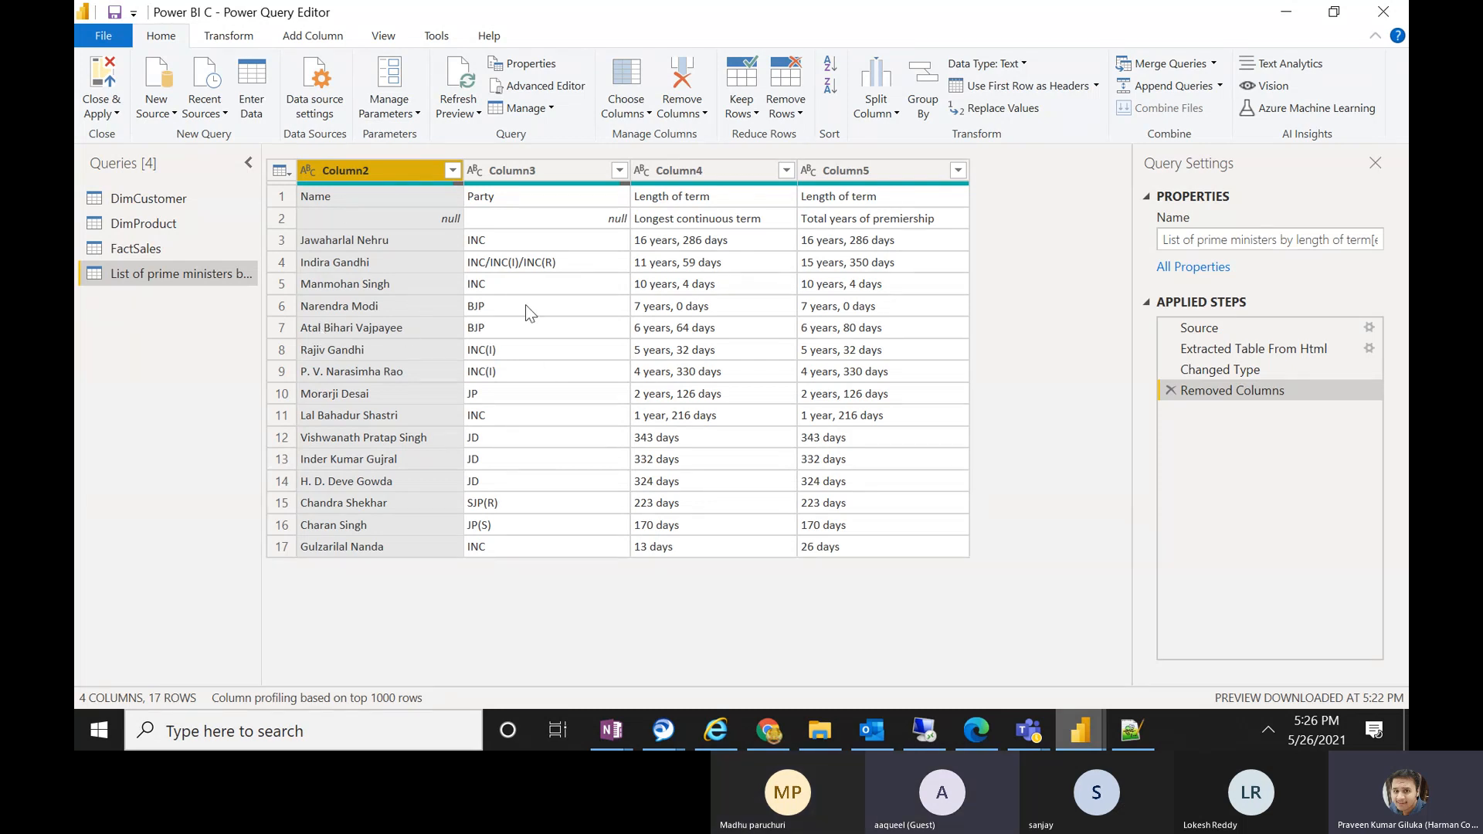
{"action": "left_click", "coordinate": [1172, 392]}
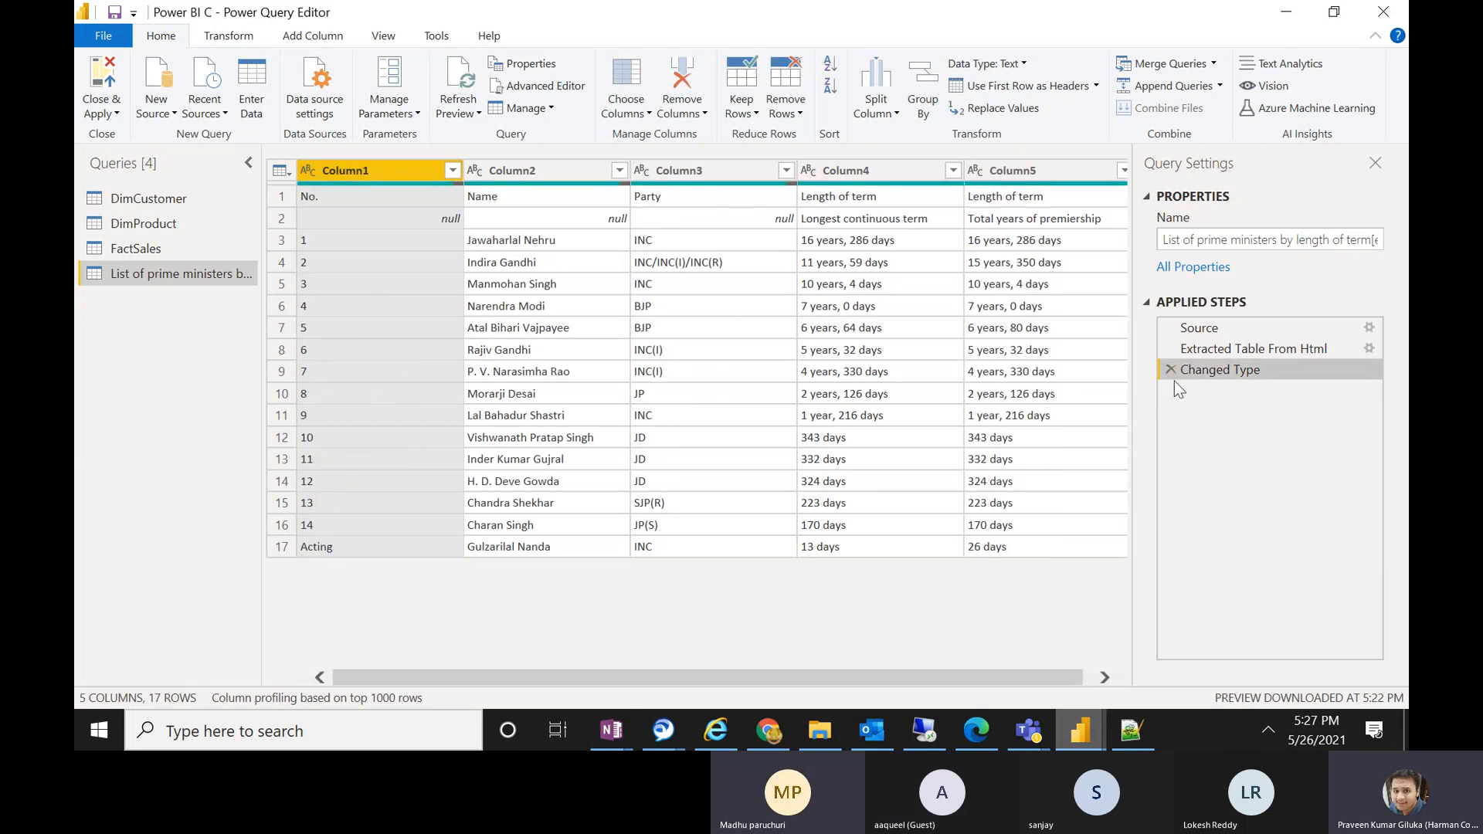
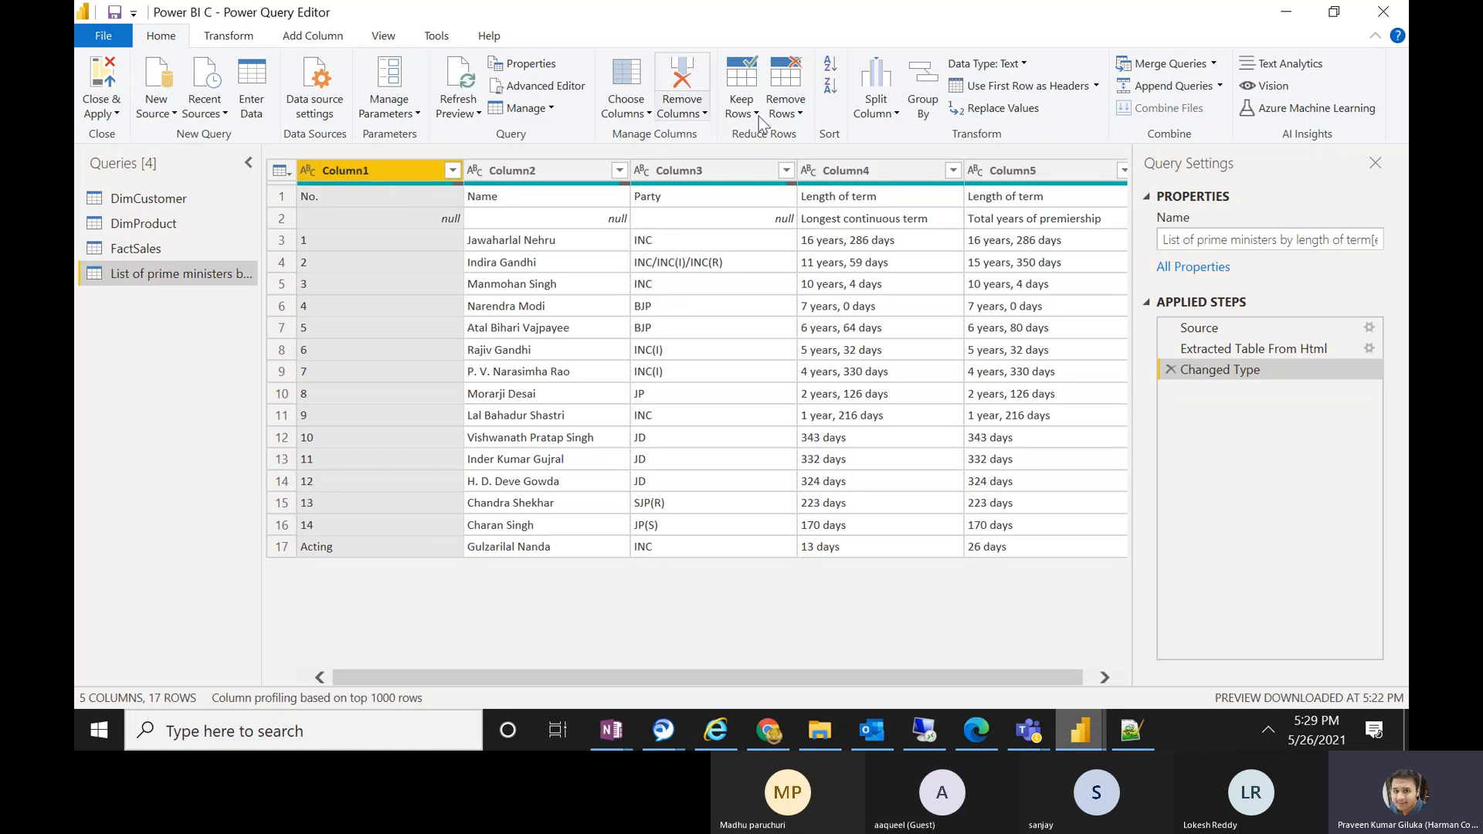
- Promote the first row of the prime ministers table to column headers
{"action": "left_click", "coordinate": [1005, 91]}
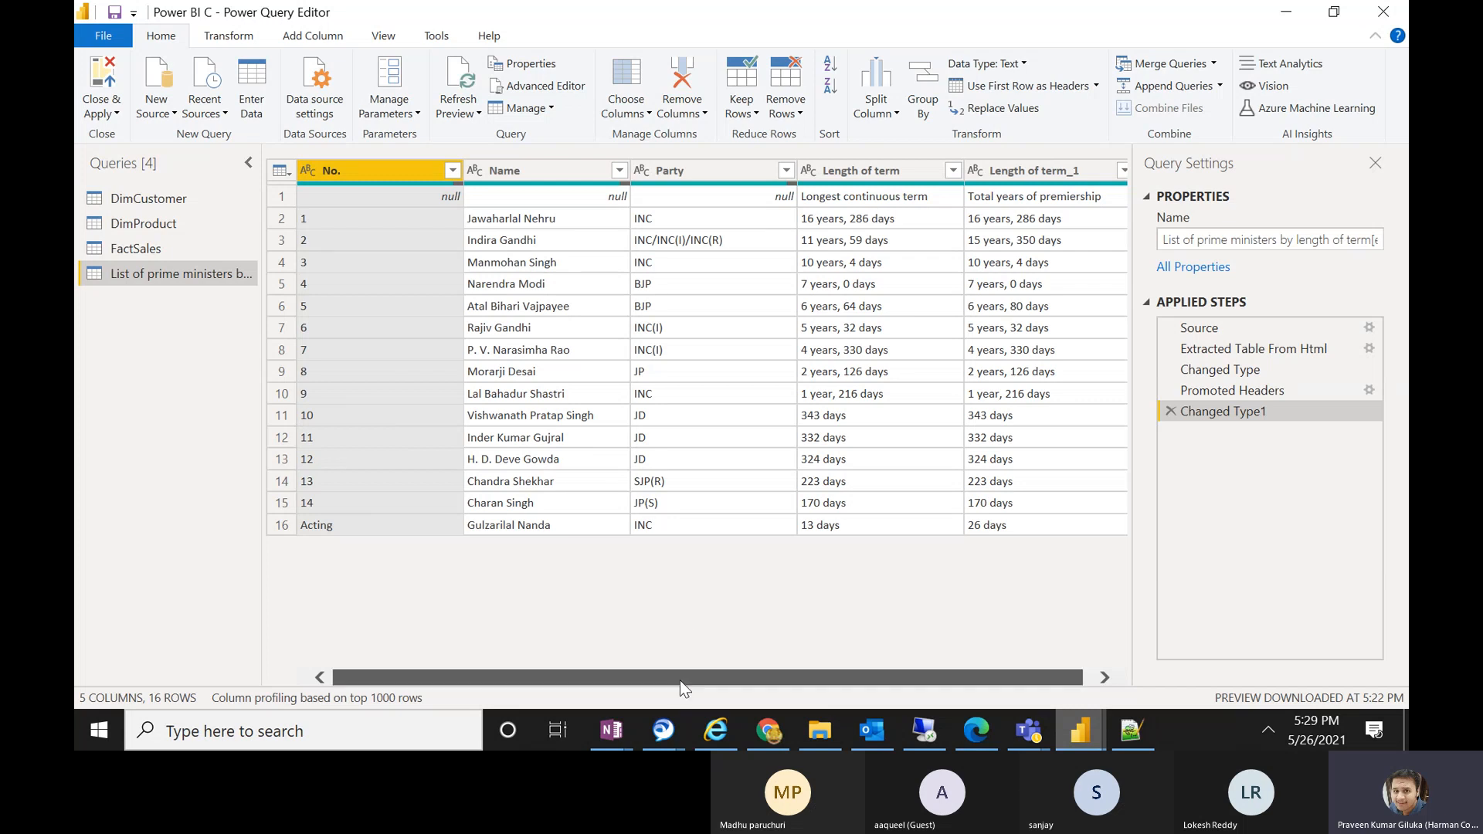
{"action": "left_click_drag", "start_coordinate": [680, 680], "coordinate": [706, 684]}
{"action": "left_click_drag", "start_coordinate": [852, 684], "coordinate": [650, 683]}
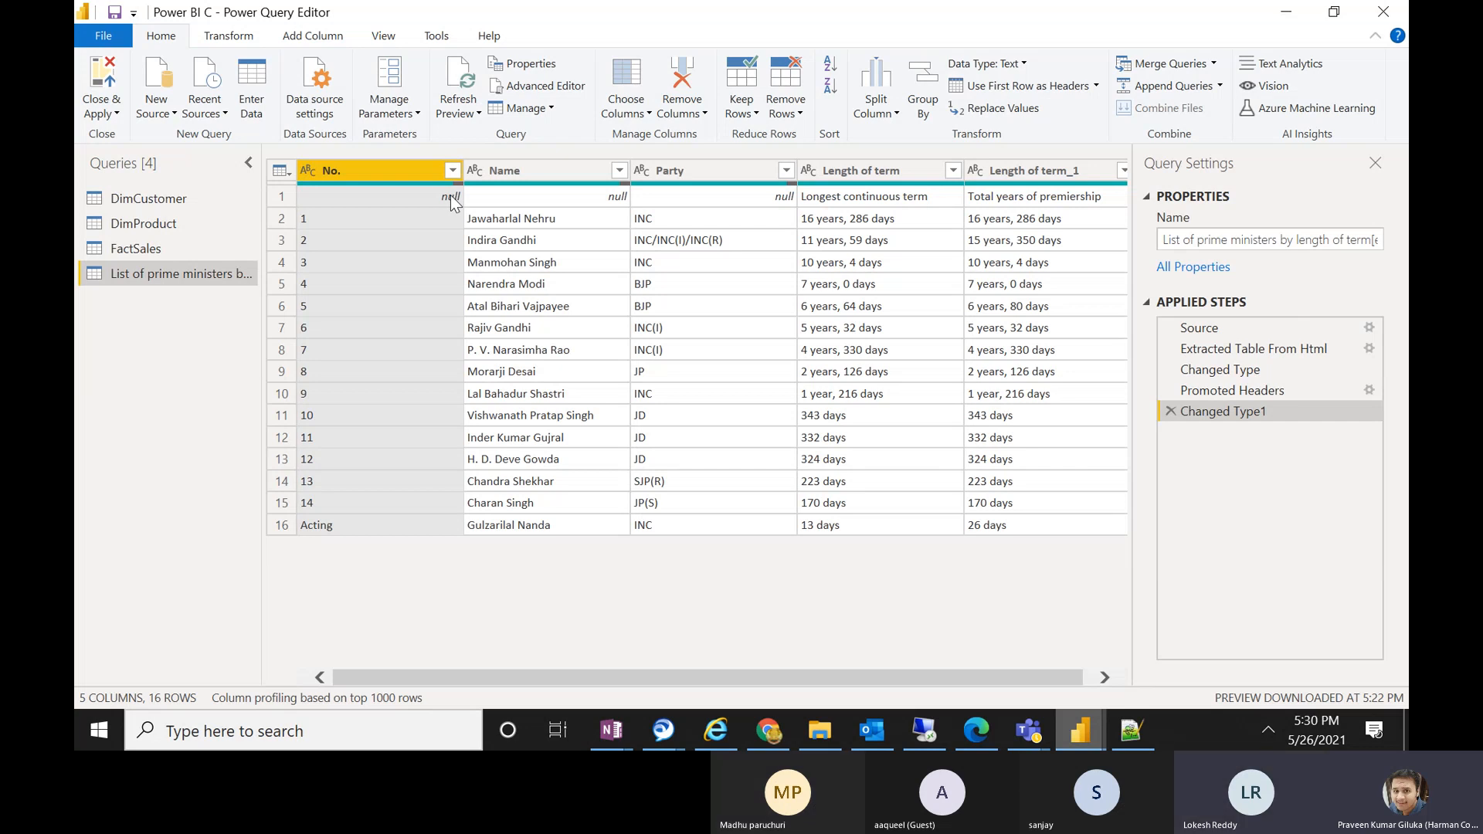
- Try removing the empty values from the No. column, and delete the resulting filter step to restore the row
{"action": "mouse_move", "coordinate": [422, 192]}
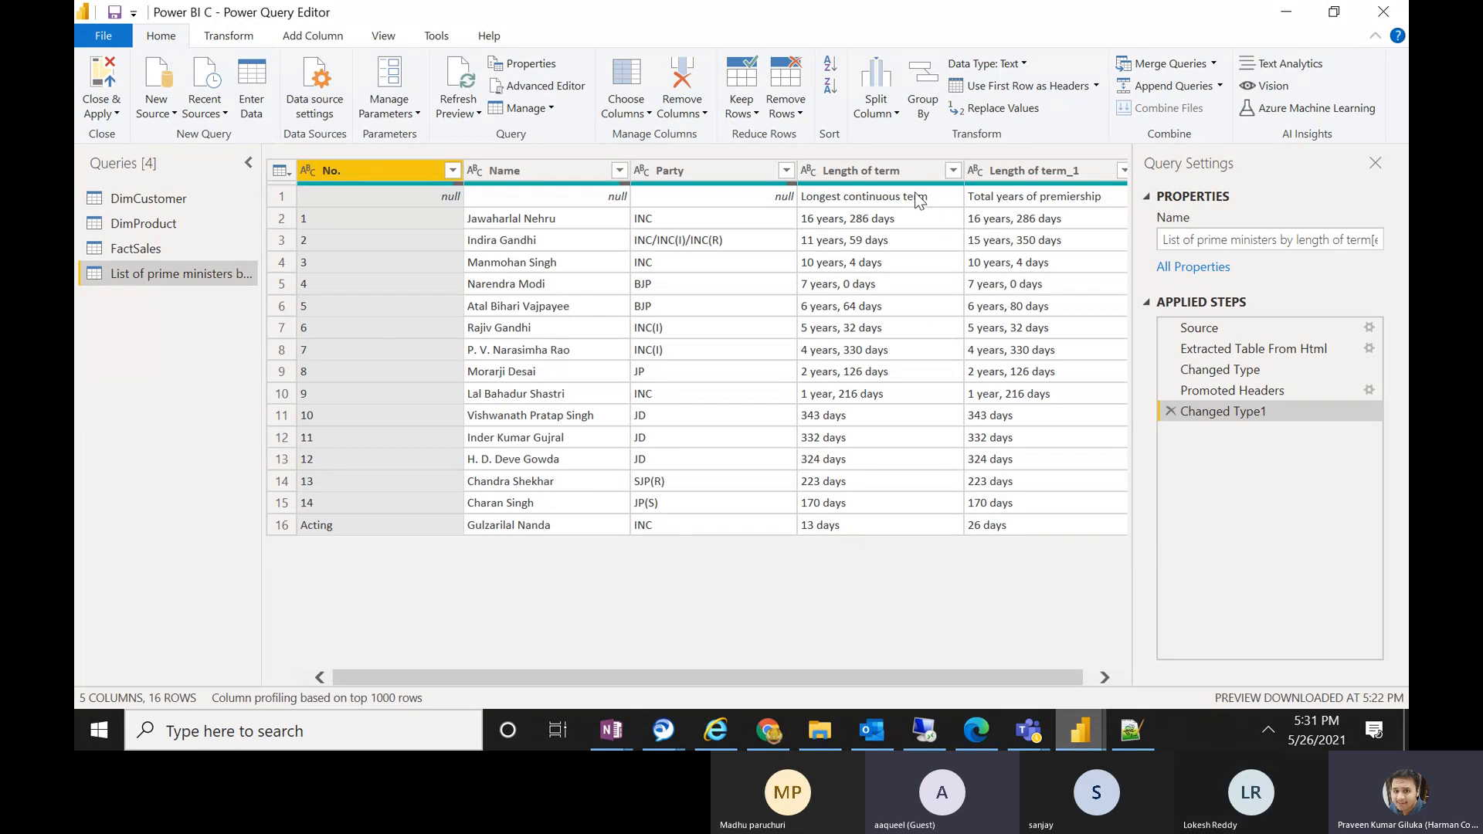
{"action": "mouse_move", "coordinate": [909, 187]}
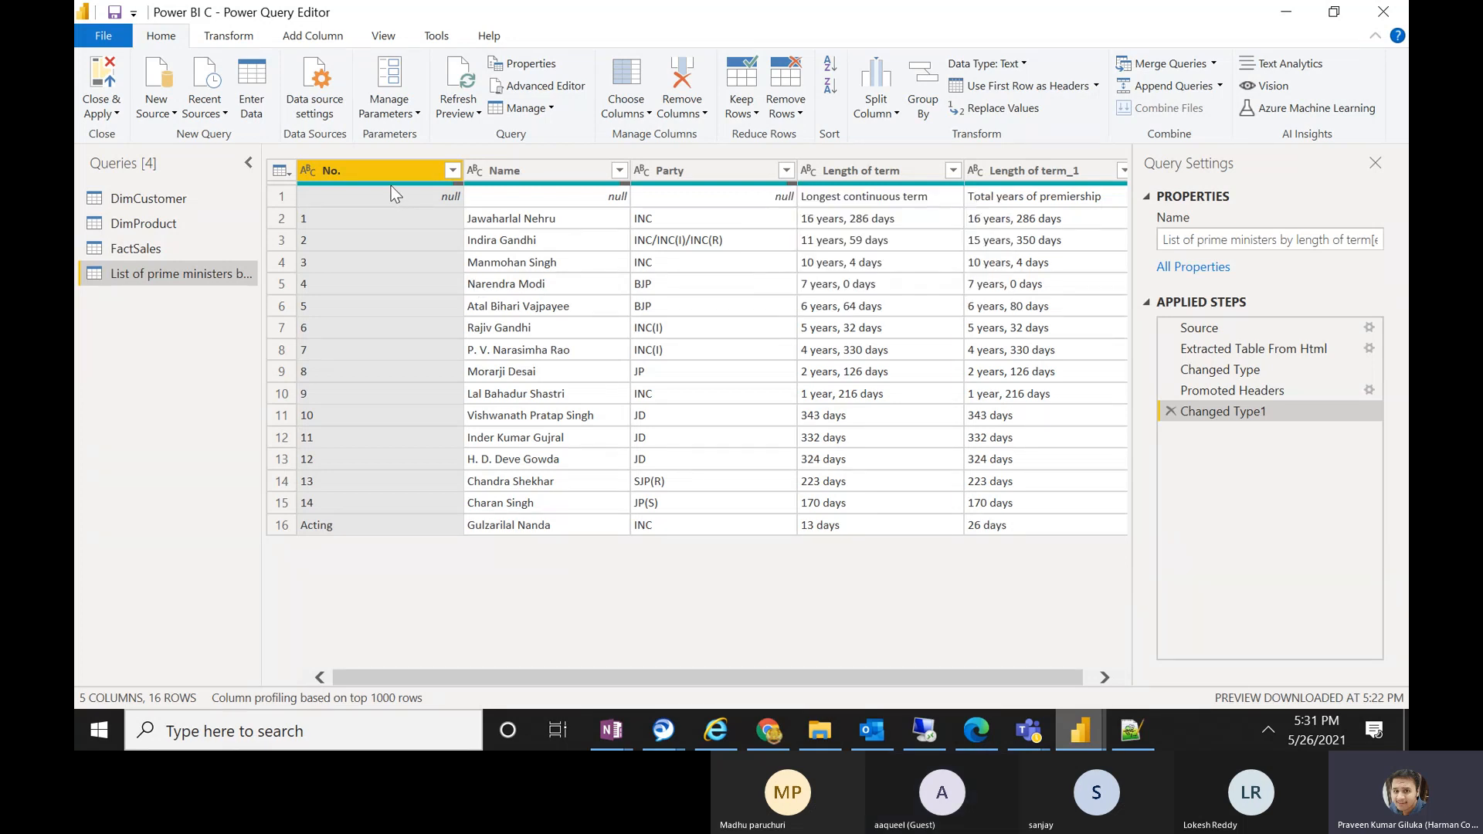
{"action": "mouse_move", "coordinate": [391, 186]}
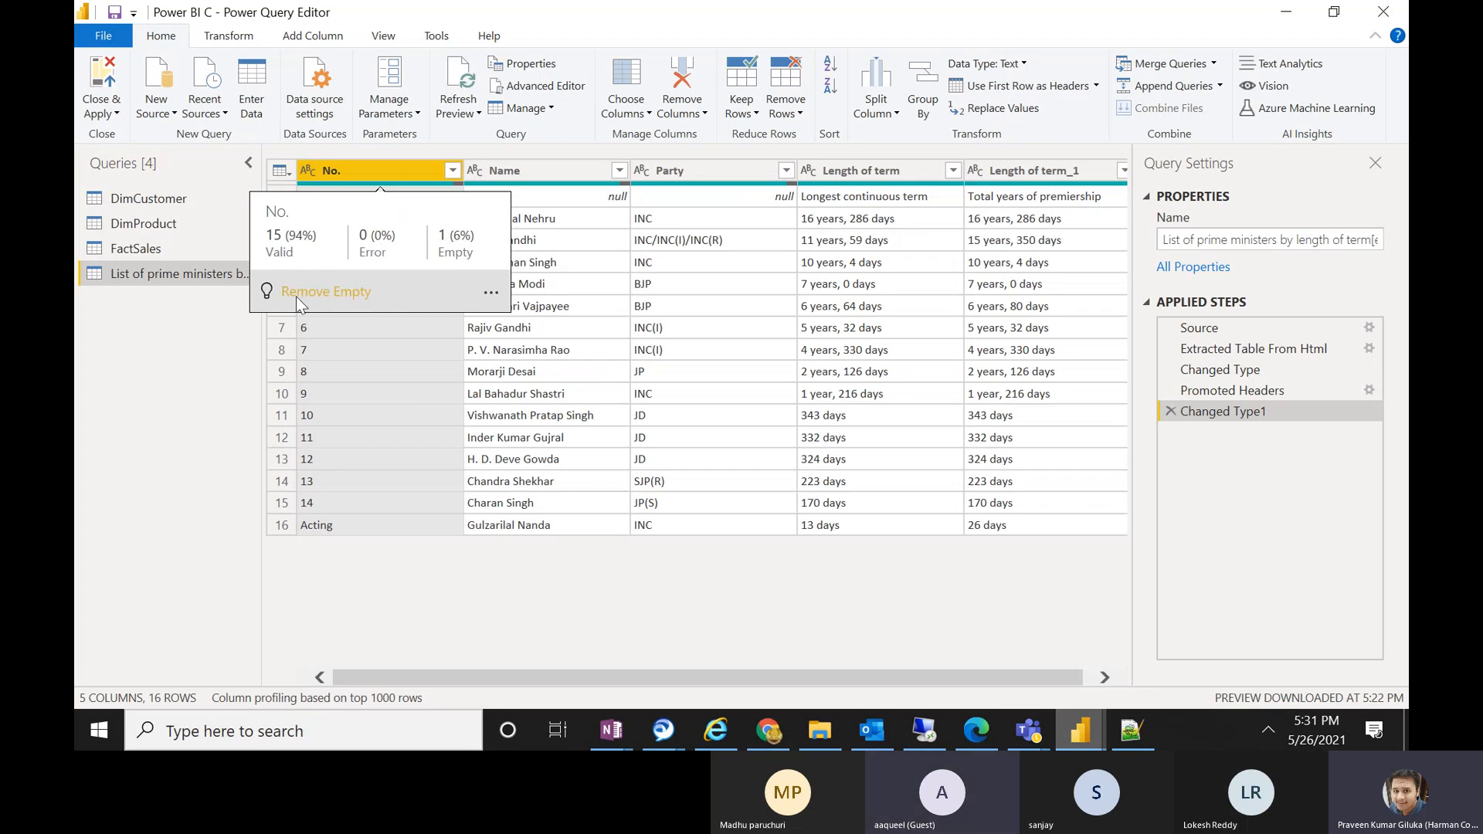
{"action": "left_click", "coordinate": [340, 293]}
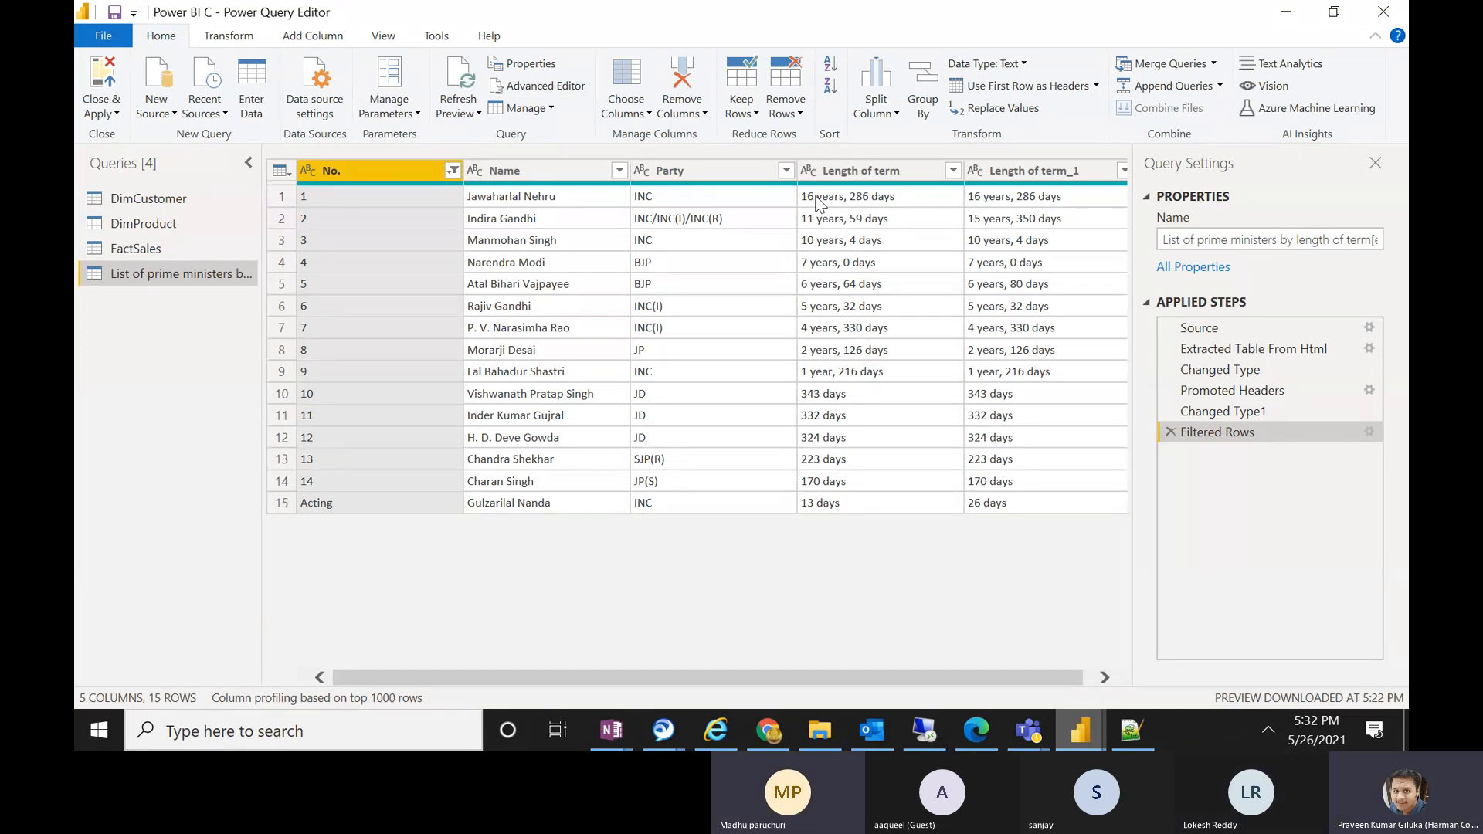
{"action": "left_click", "coordinate": [1171, 431]}
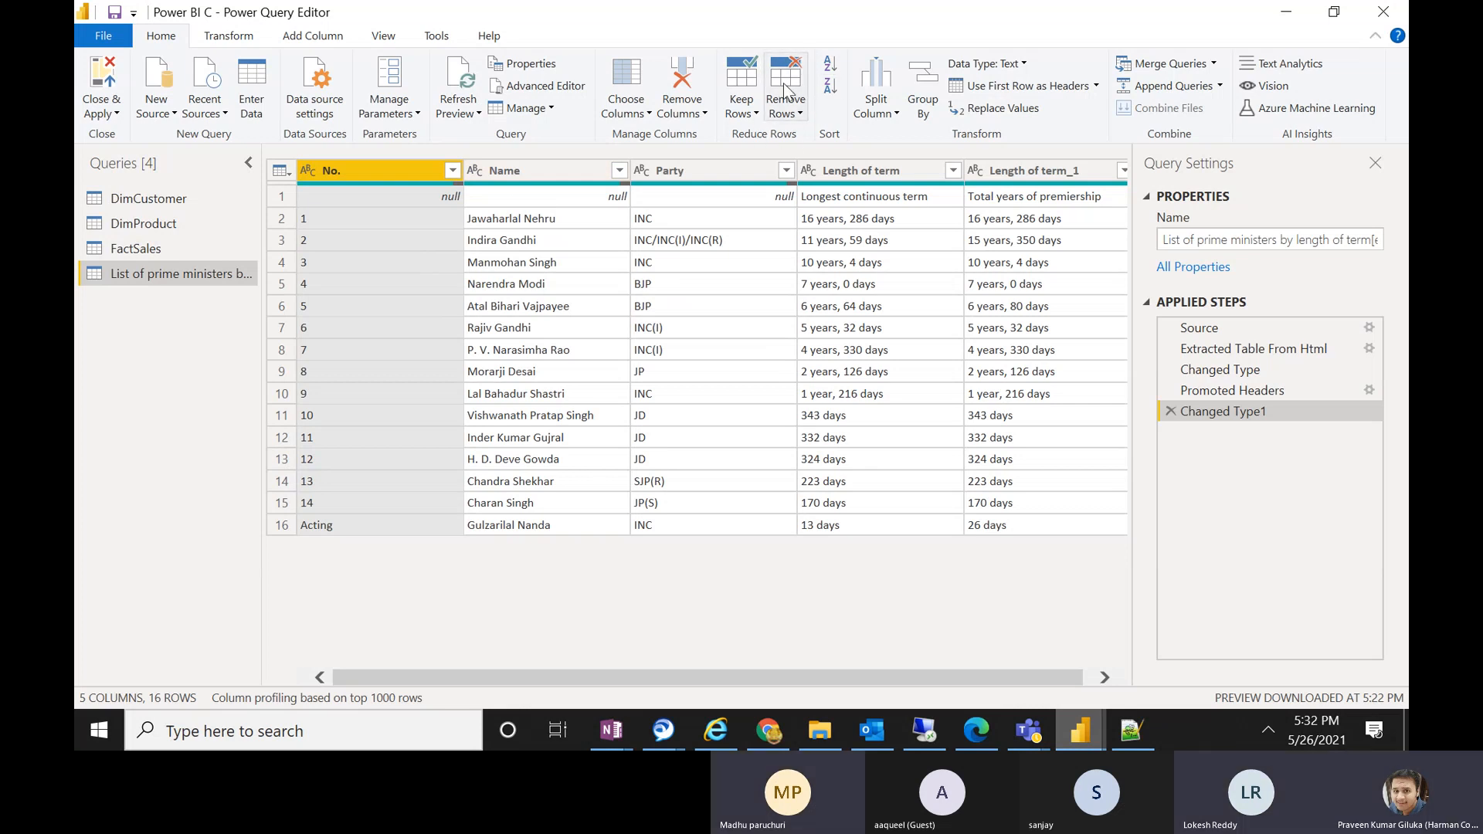
- Try removing the top 1 row of the table, and delete the resulting applied step to restore it
{"action": "left_click", "coordinate": [801, 116]}
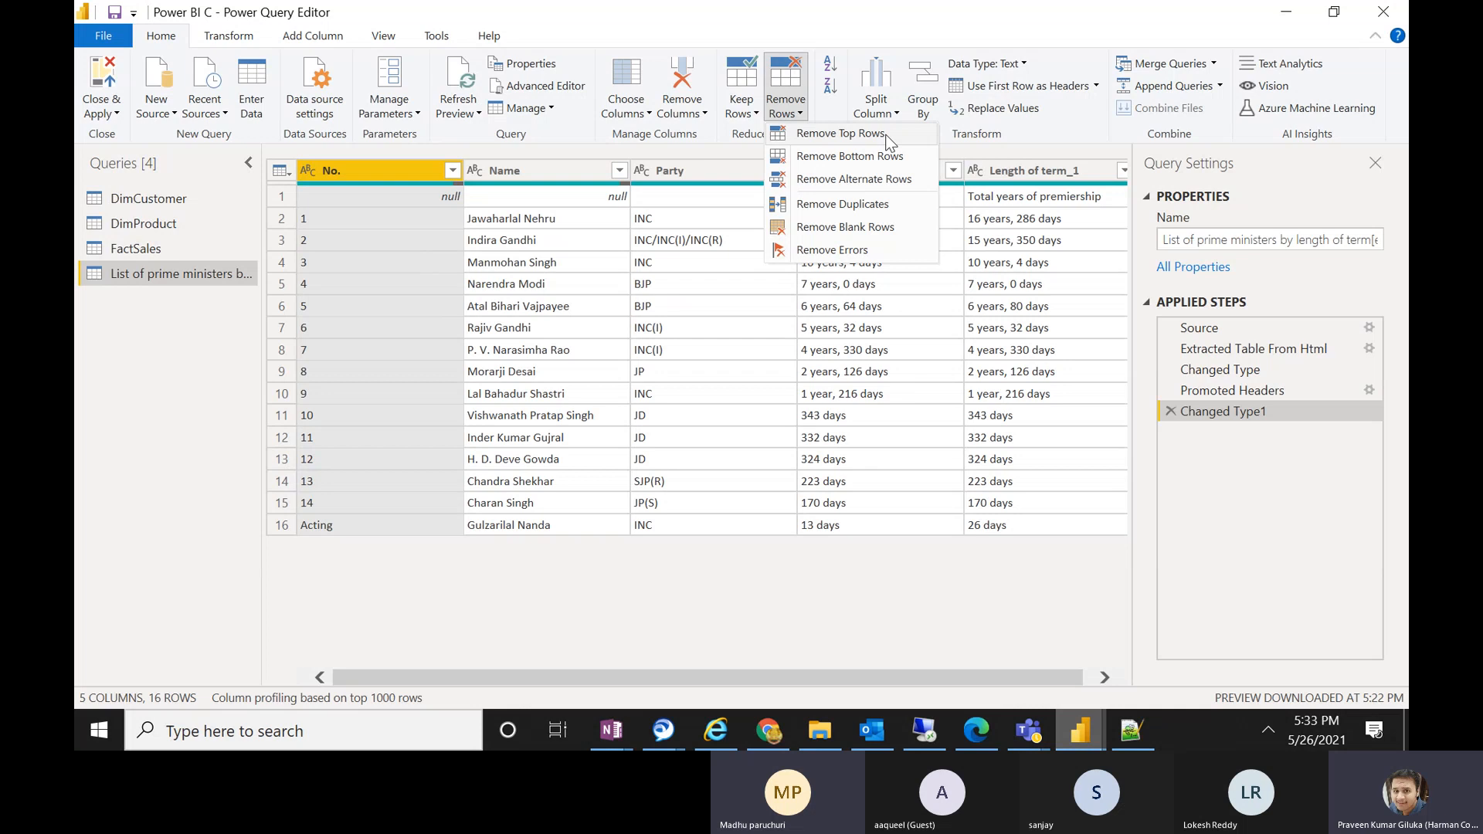
{"action": "left_click", "coordinate": [833, 134]}
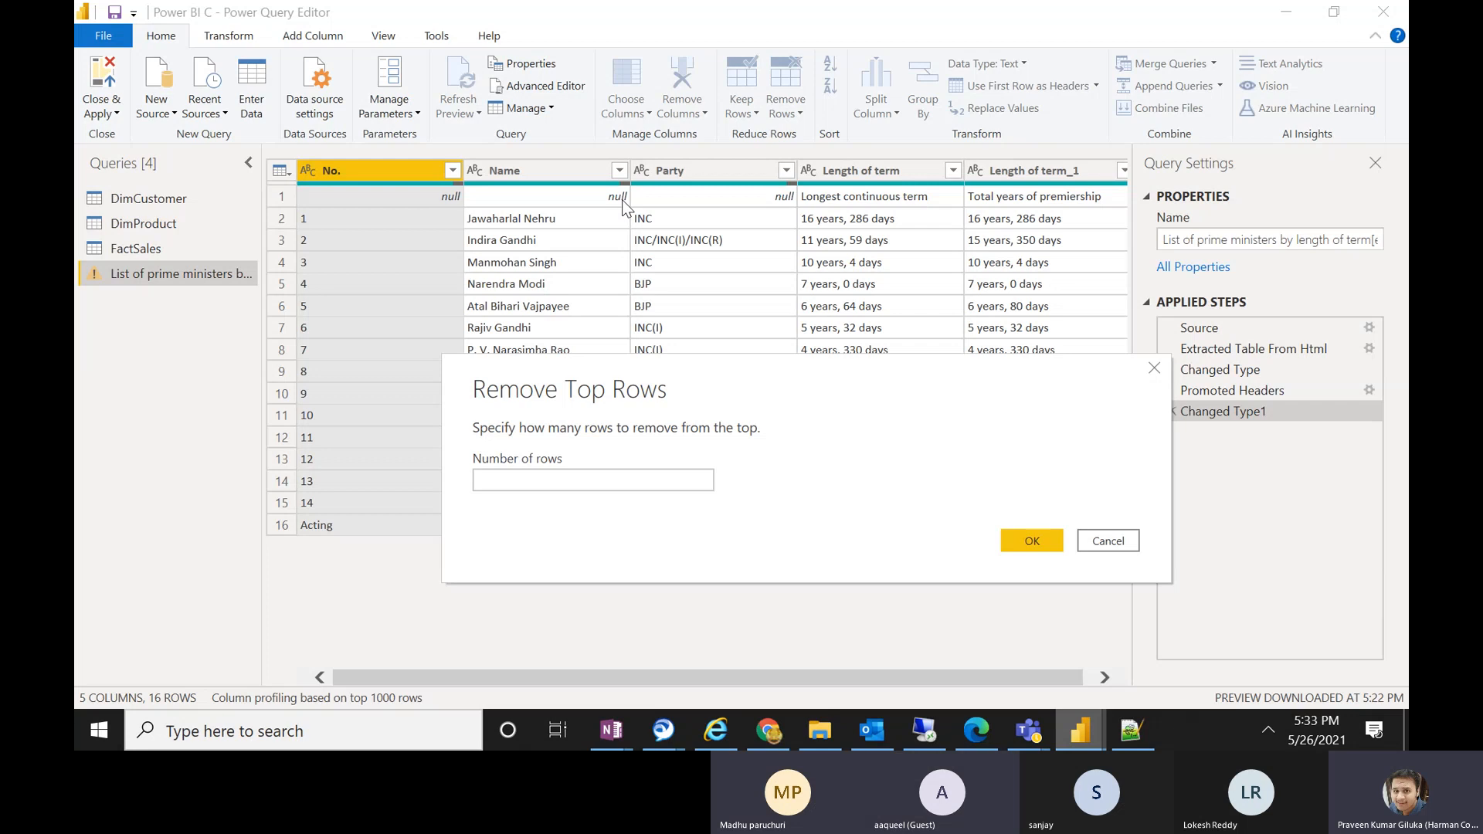
{"action": "left_click", "coordinate": [526, 479]}
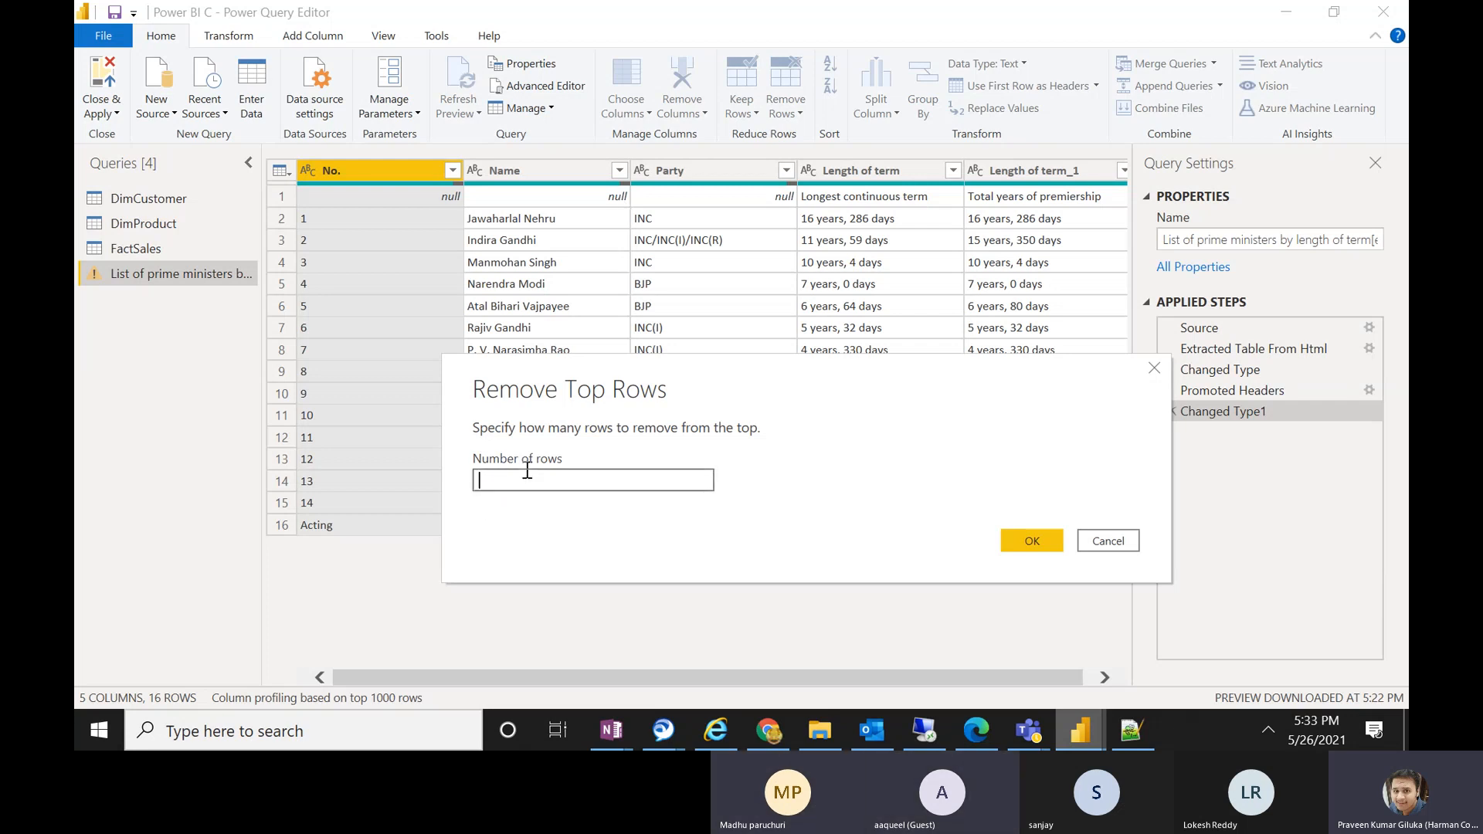
{"action": "type", "text": "1"}
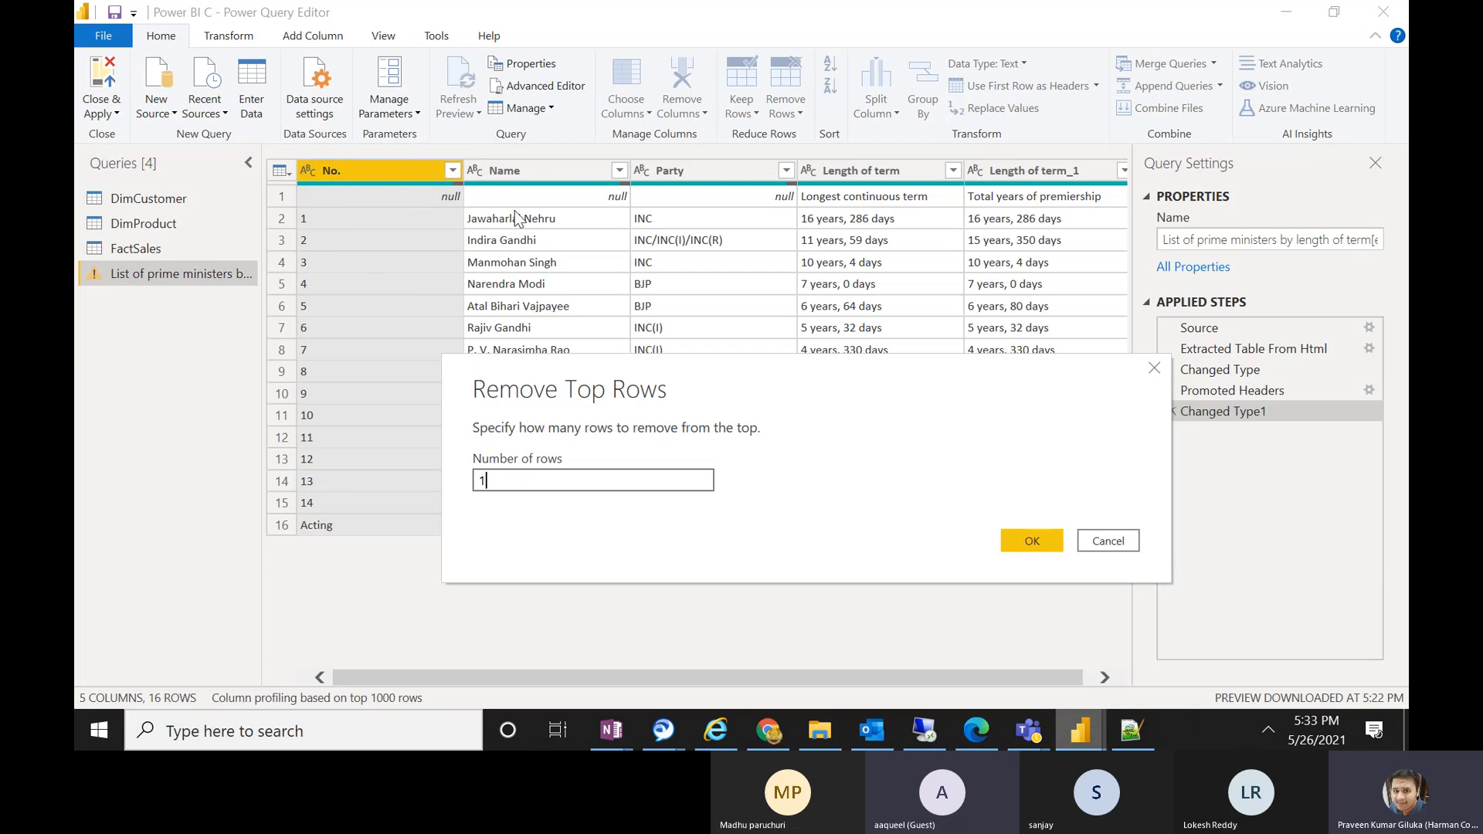
{"action": "left_click", "coordinate": [1027, 544]}
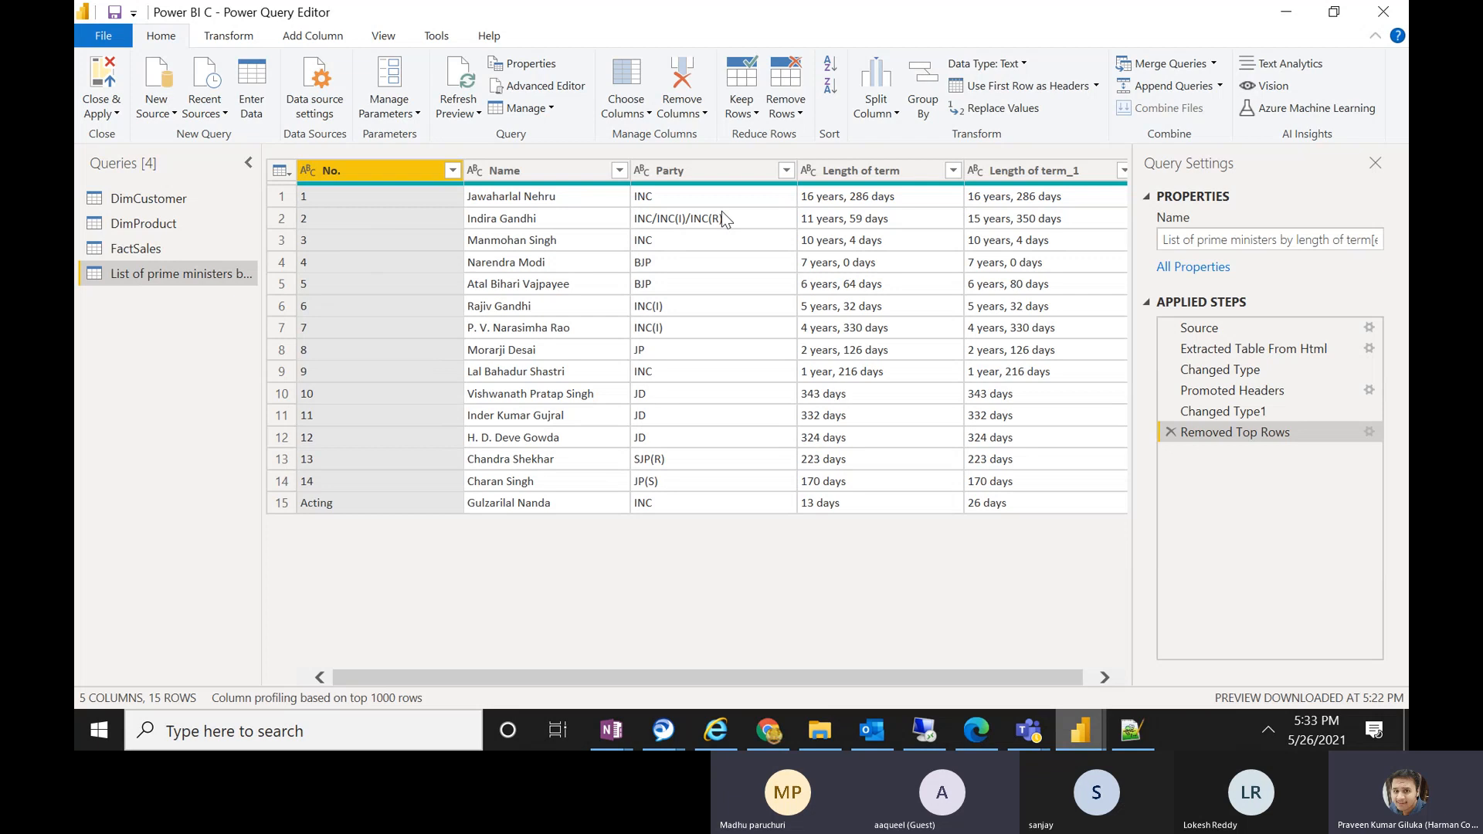
{"action": "left_click", "coordinate": [1171, 432]}
- Try removing the top 2 rows of the table, and delete the resulting applied step to restore them
{"action": "left_click", "coordinate": [784, 108]}
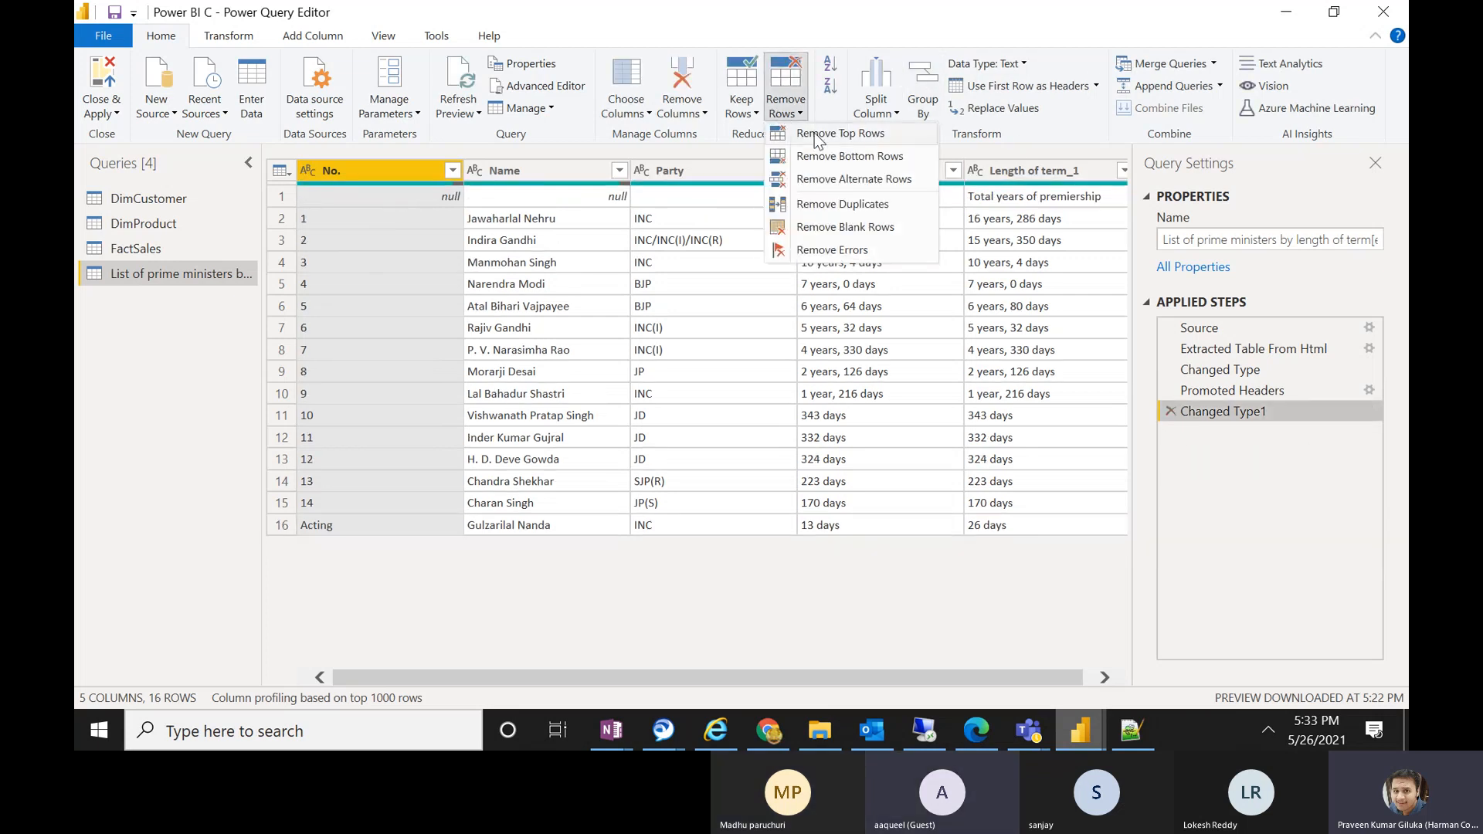
{"action": "left_click", "coordinate": [816, 136]}
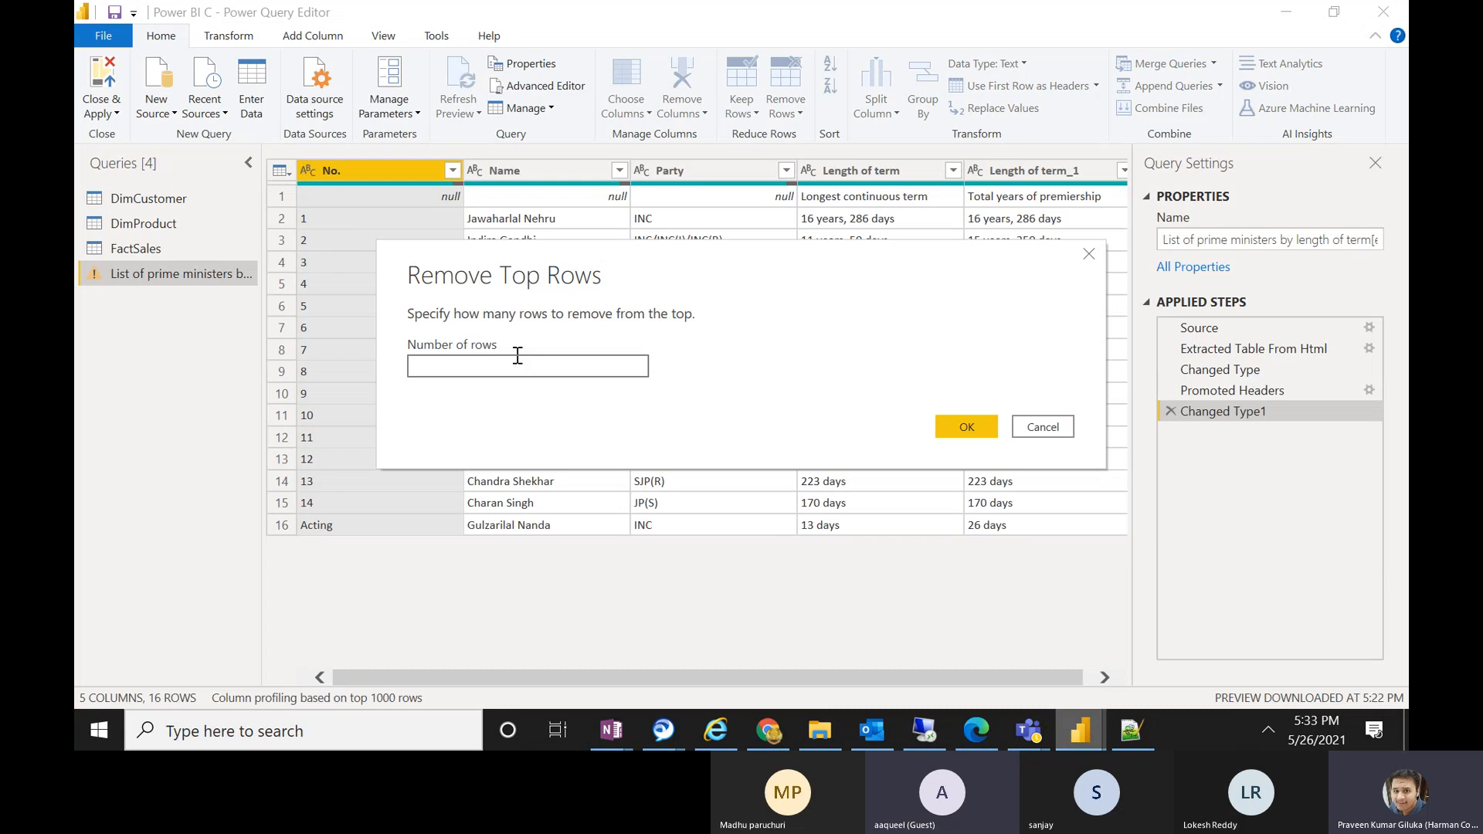
{"action": "type", "text": "2"}
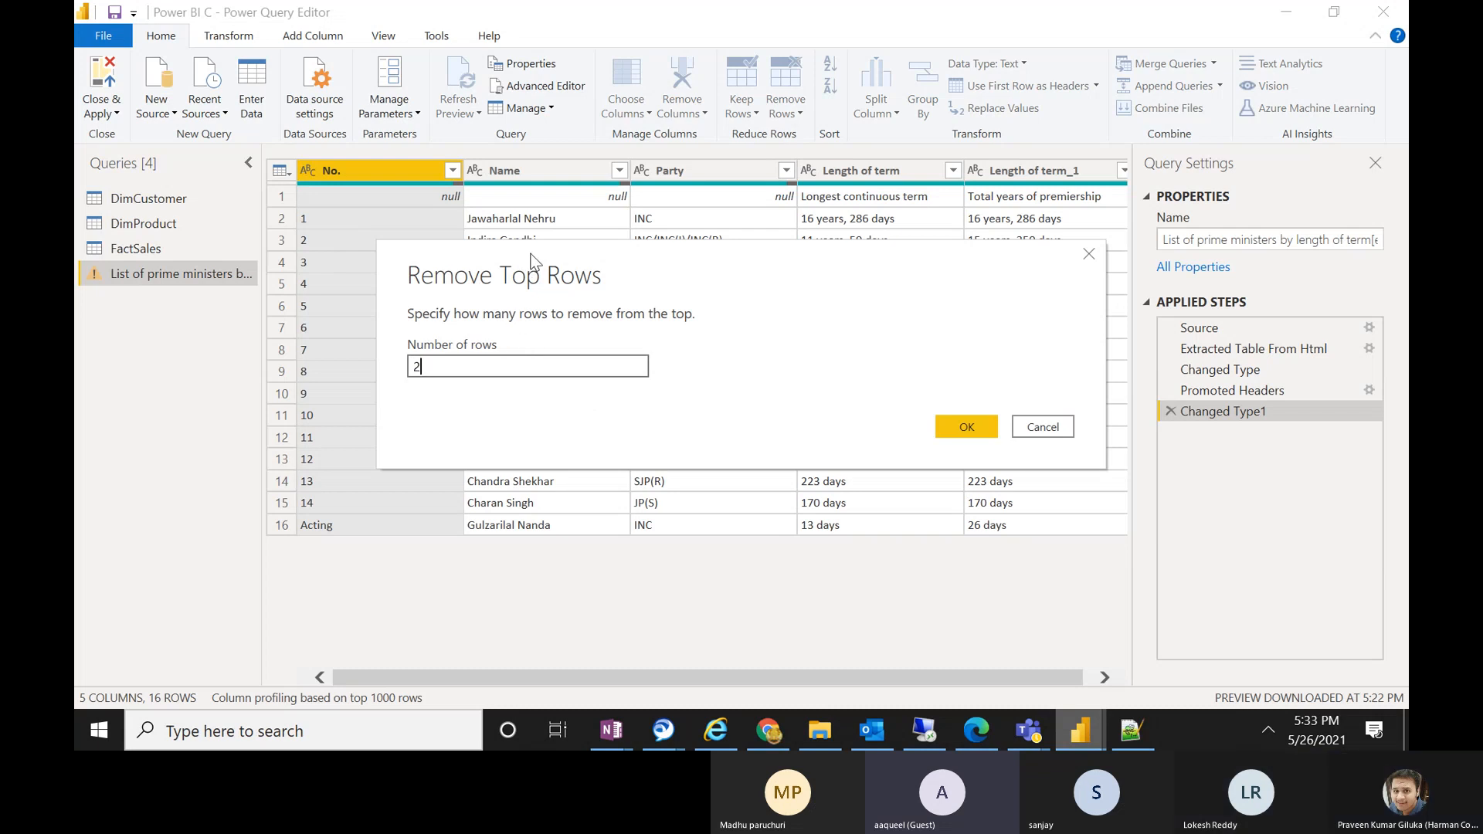
{"action": "left_click_drag", "start_coordinate": [532, 262], "coordinate": [523, 345]}
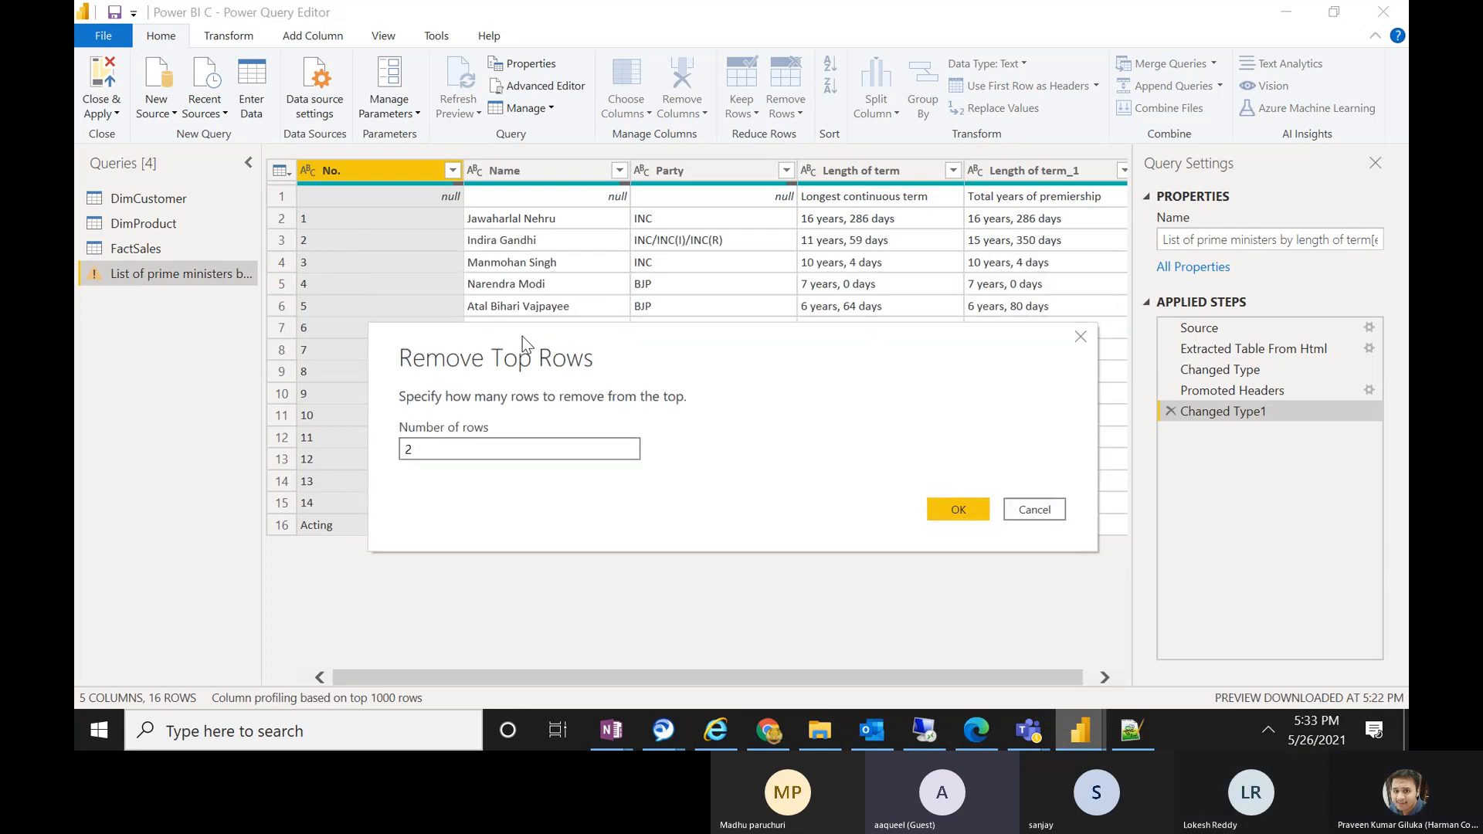
{"action": "left_click", "coordinate": [493, 448]}
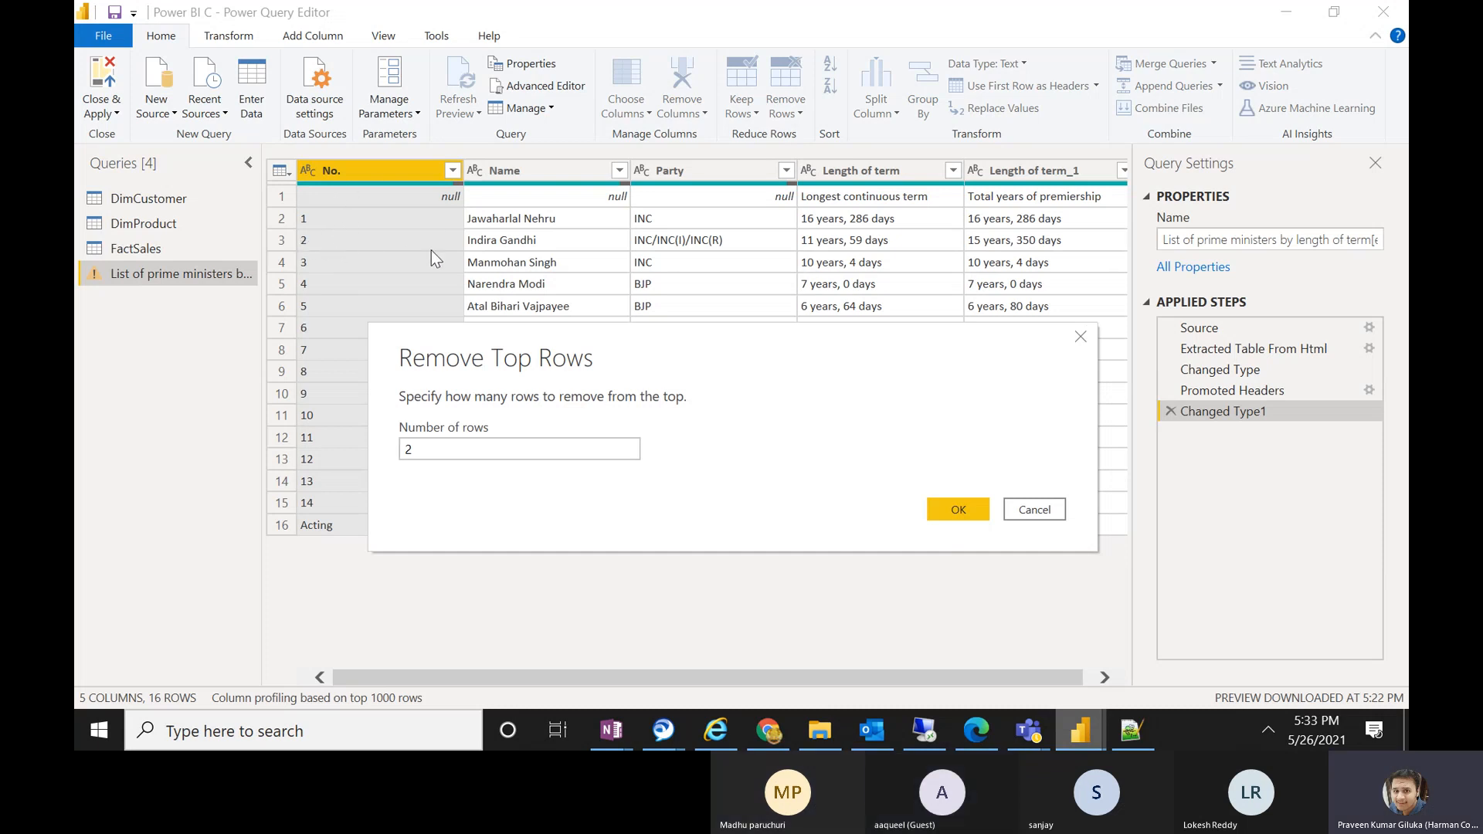
{"action": "left_click", "coordinate": [947, 507]}
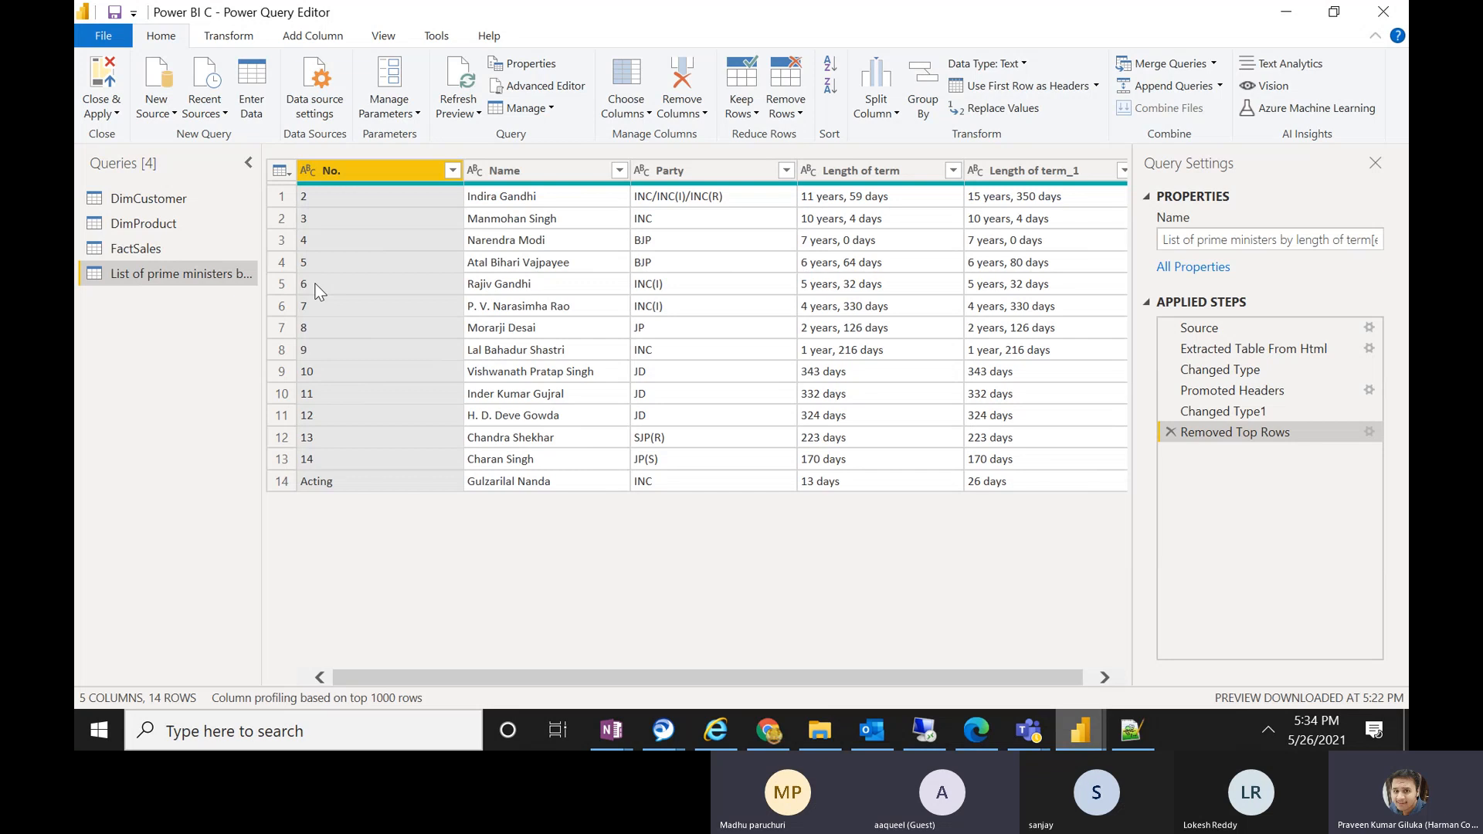
{"action": "left_click", "coordinate": [1168, 432]}
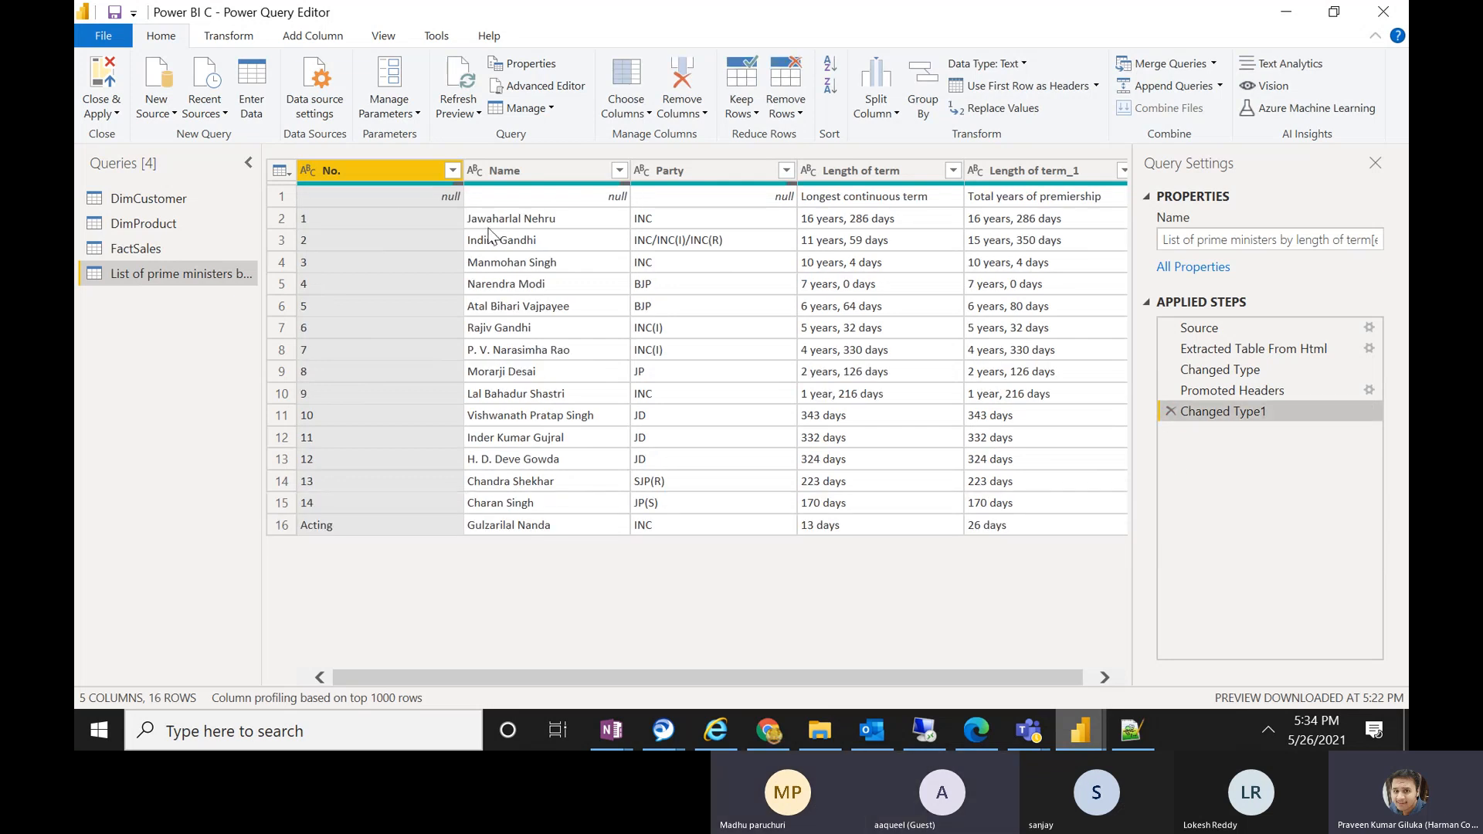
- Filter out the row with the null number using the No. column's Remove Empty suggestion
{"action": "mouse_move", "coordinate": [416, 184]}
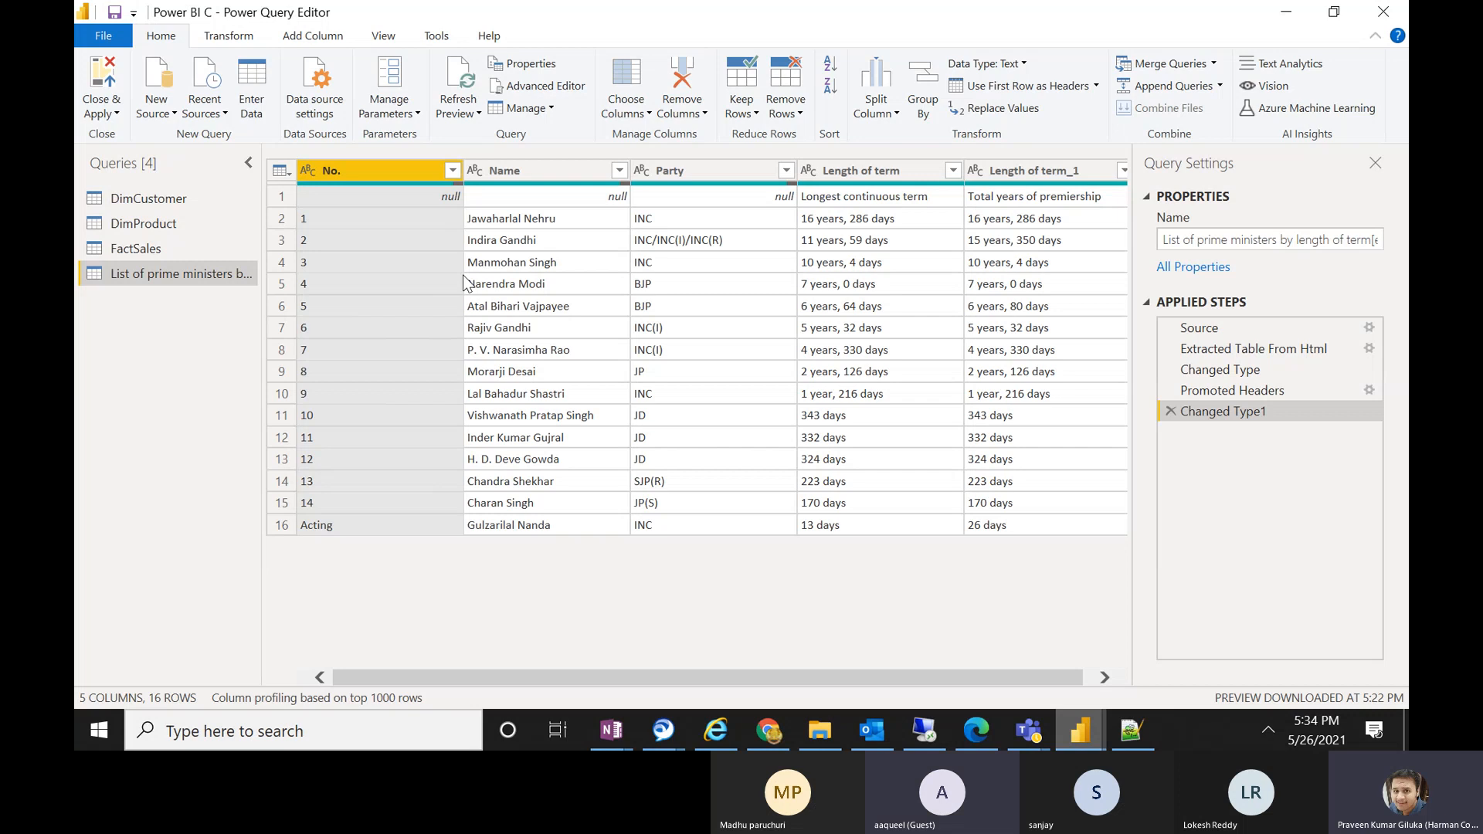
{"action": "left_click", "coordinate": [785, 105]}
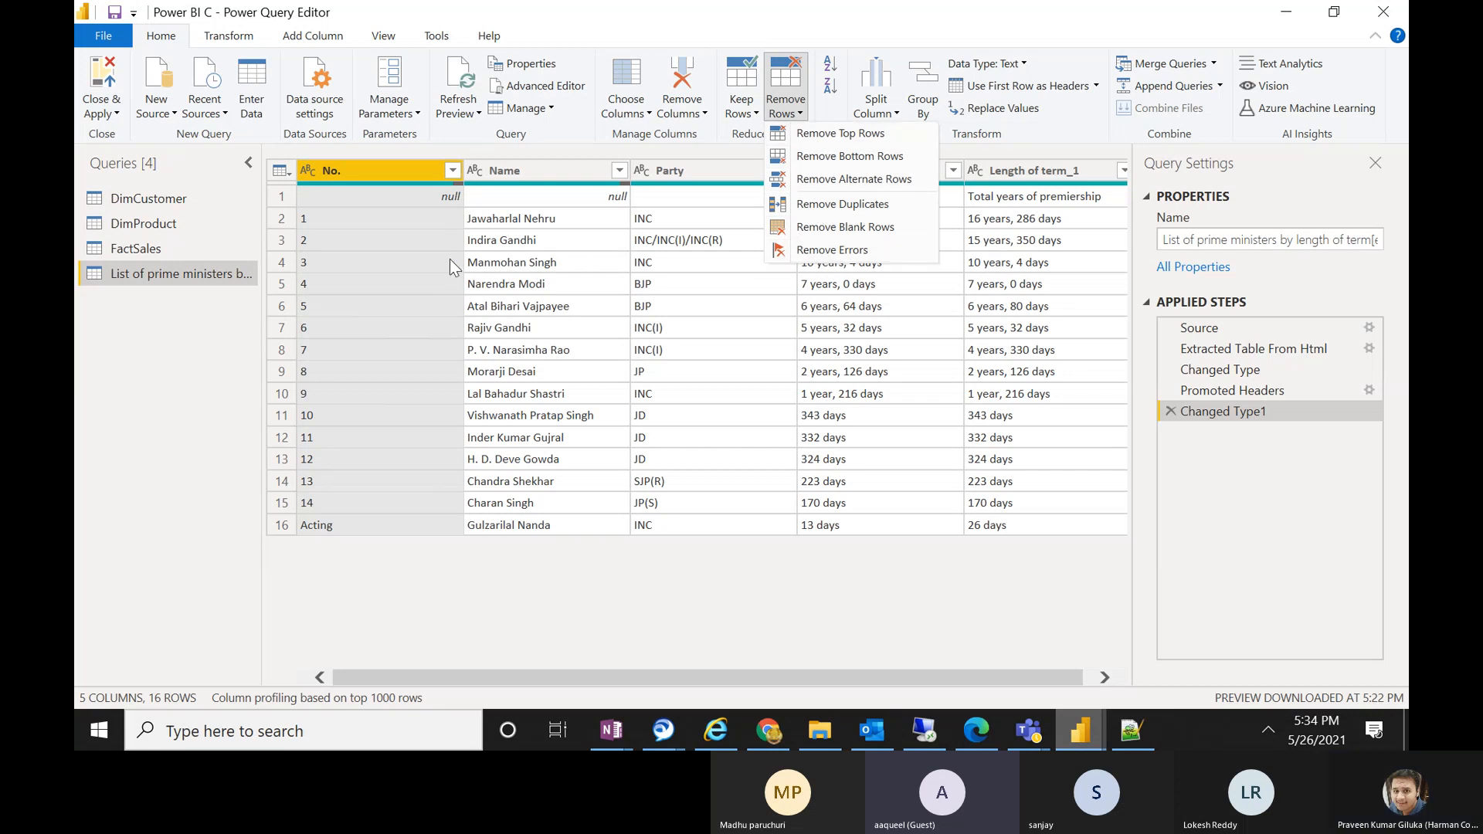
{"action": "left_click", "coordinate": [401, 246]}
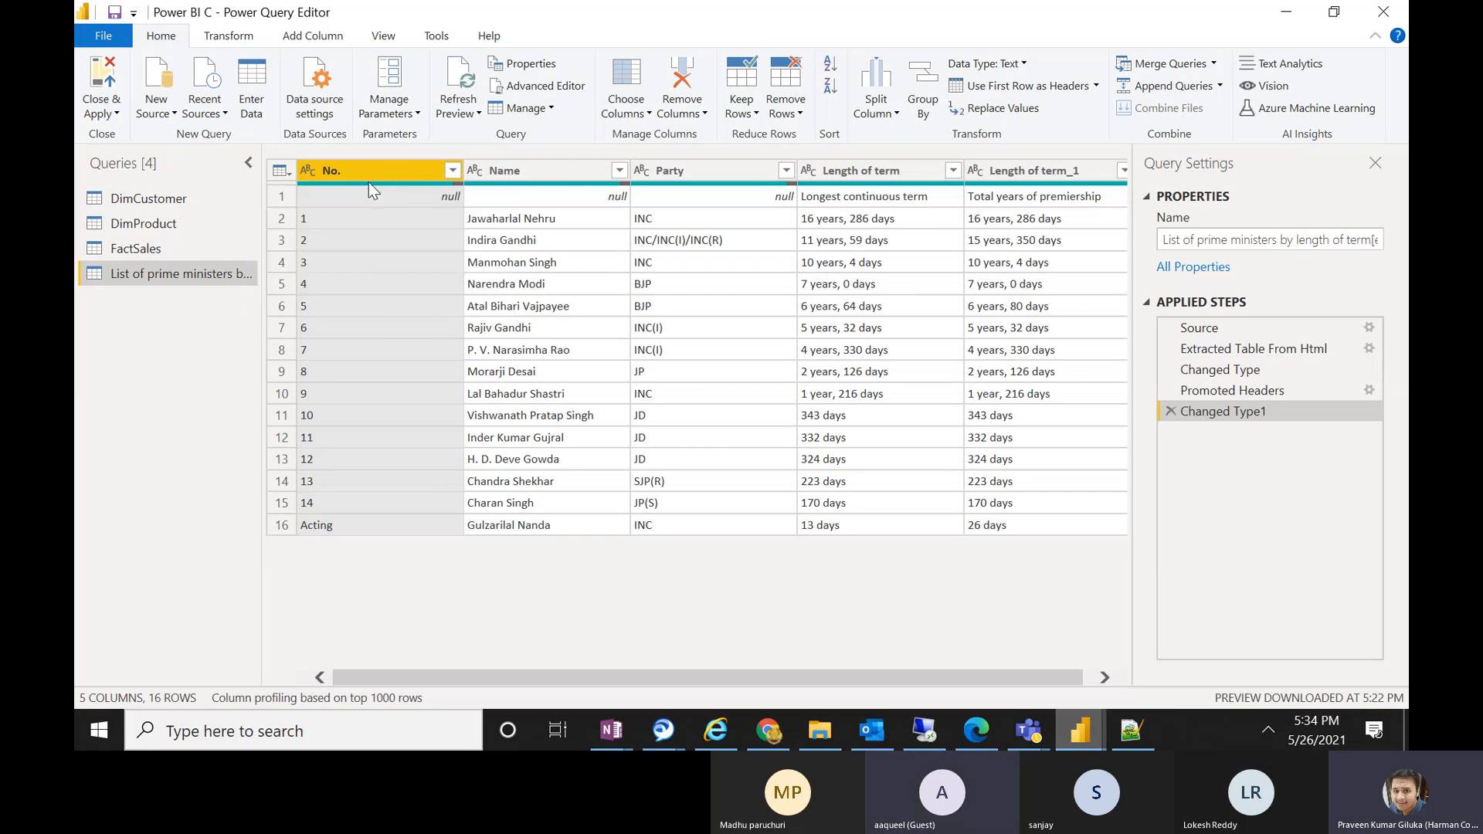
{"action": "mouse_move", "coordinate": [420, 184]}
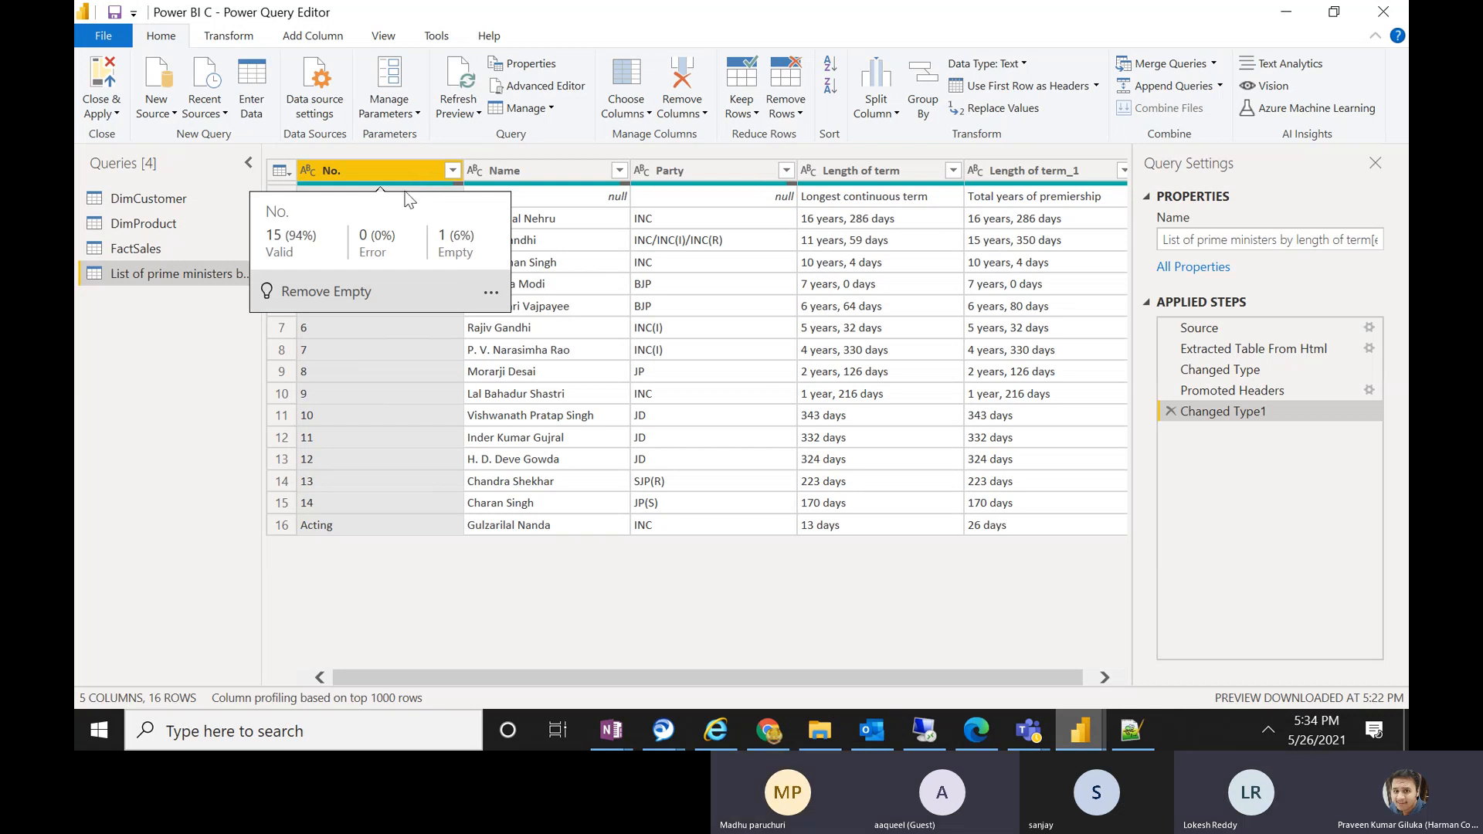
{"action": "left_click", "coordinate": [448, 173]}
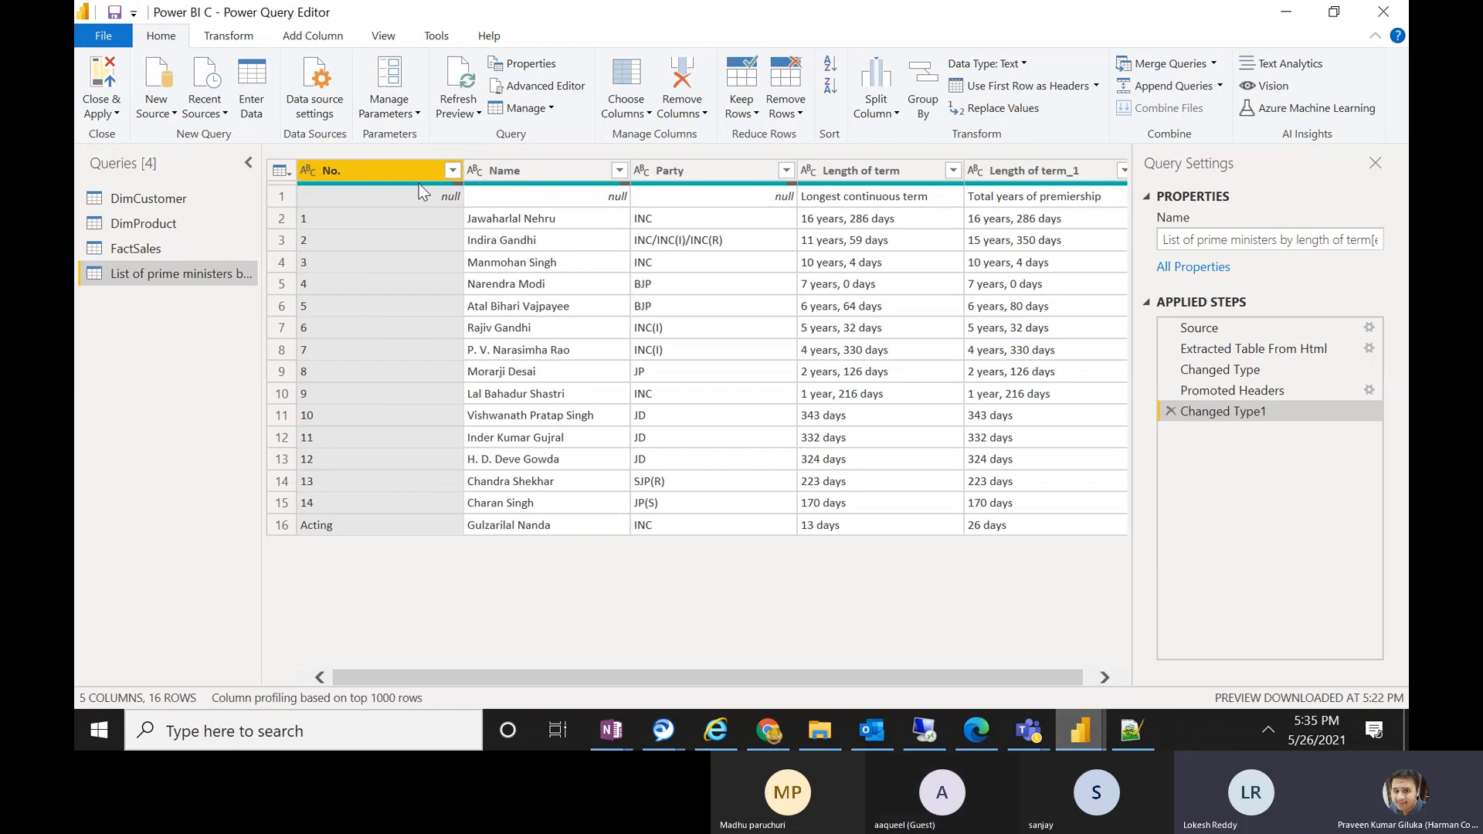
{"action": "mouse_move", "coordinate": [424, 187]}
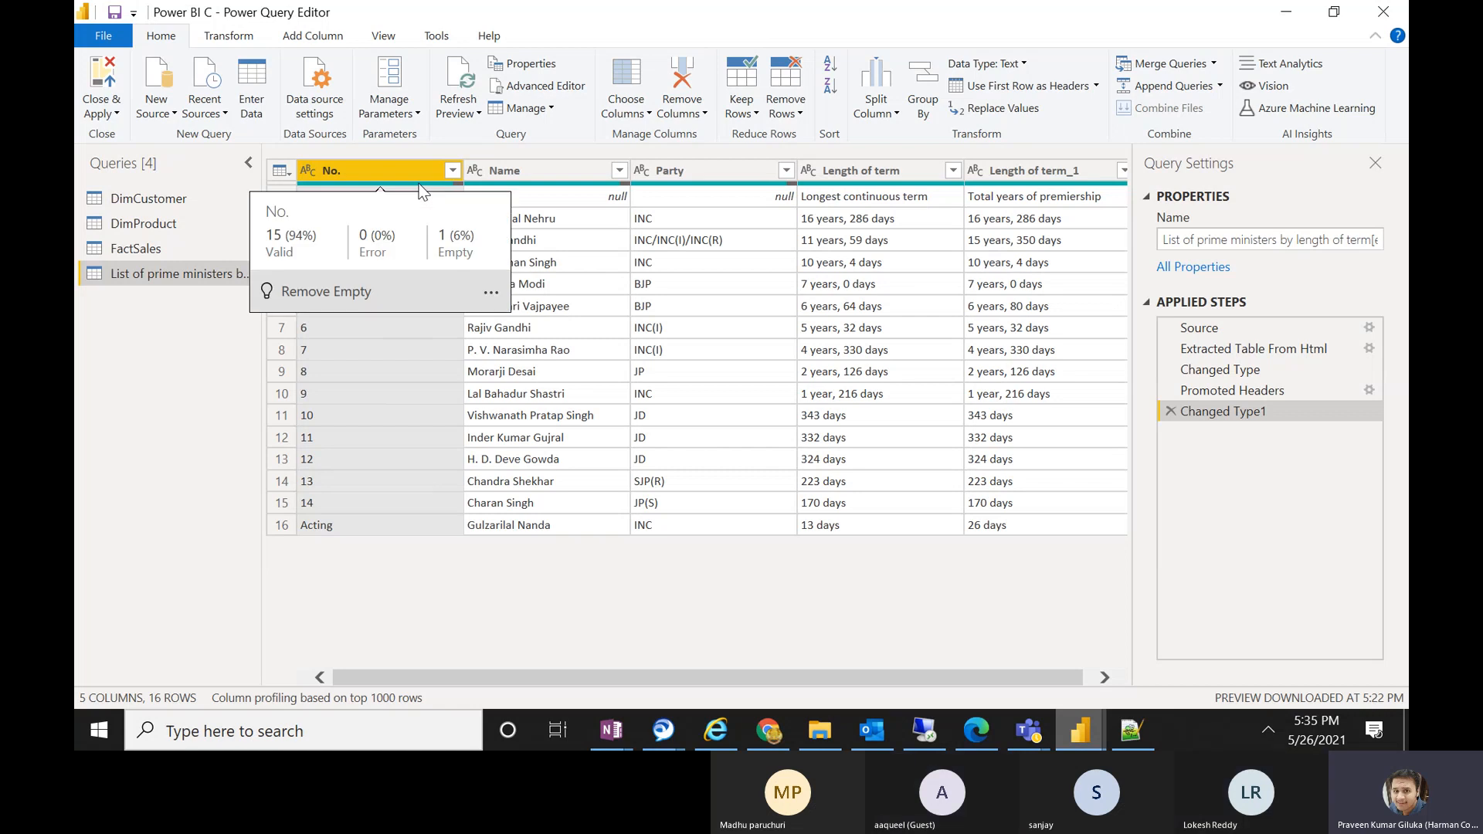
{"action": "left_click", "coordinate": [360, 298]}
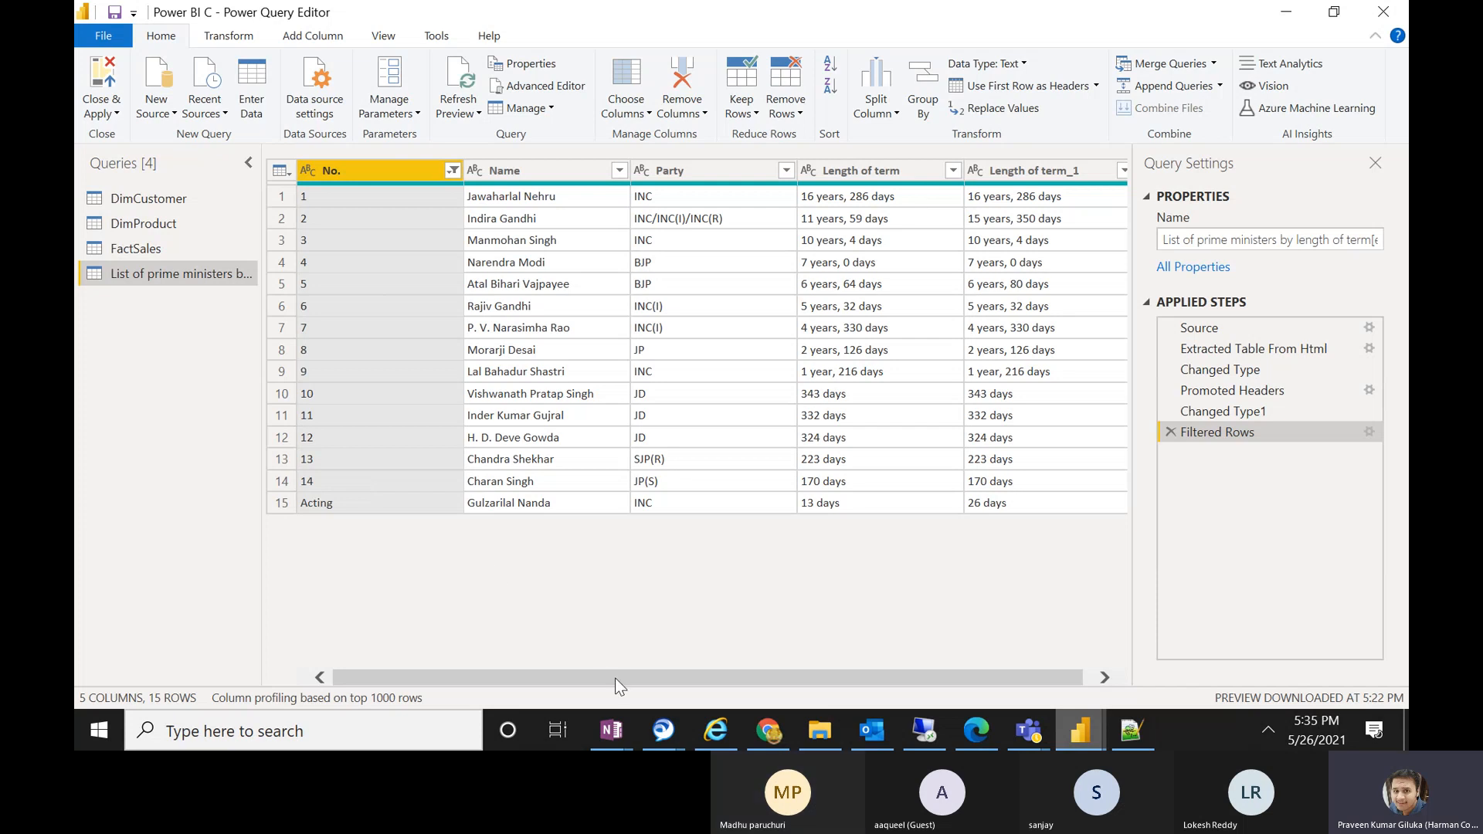
- Replace the value Acting with 15 in the No. column
{"action": "left_click_drag", "start_coordinate": [615, 678], "coordinate": [625, 679]}
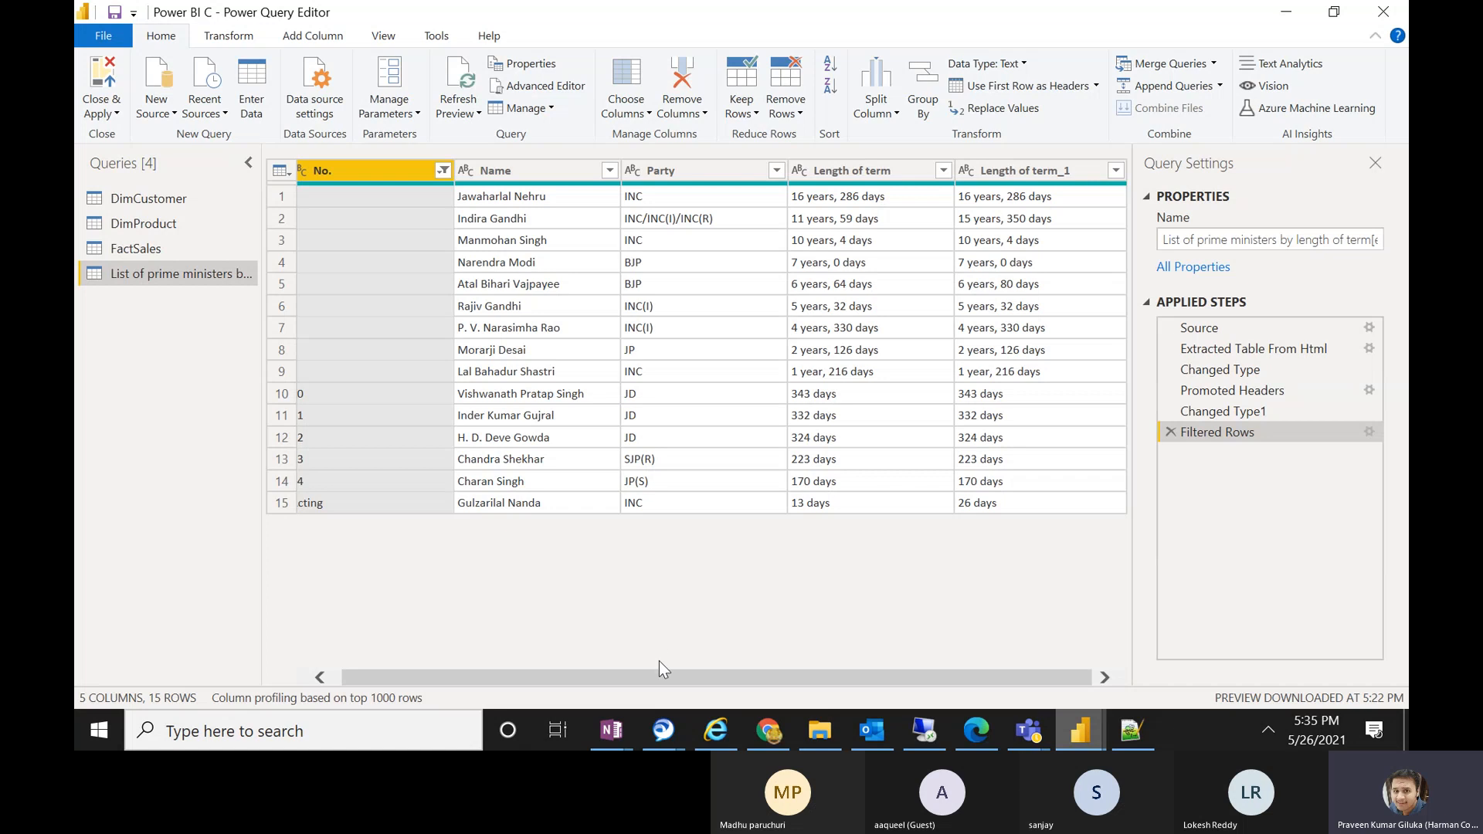
{"action": "left_click_drag", "start_coordinate": [664, 675], "coordinate": [522, 675]}
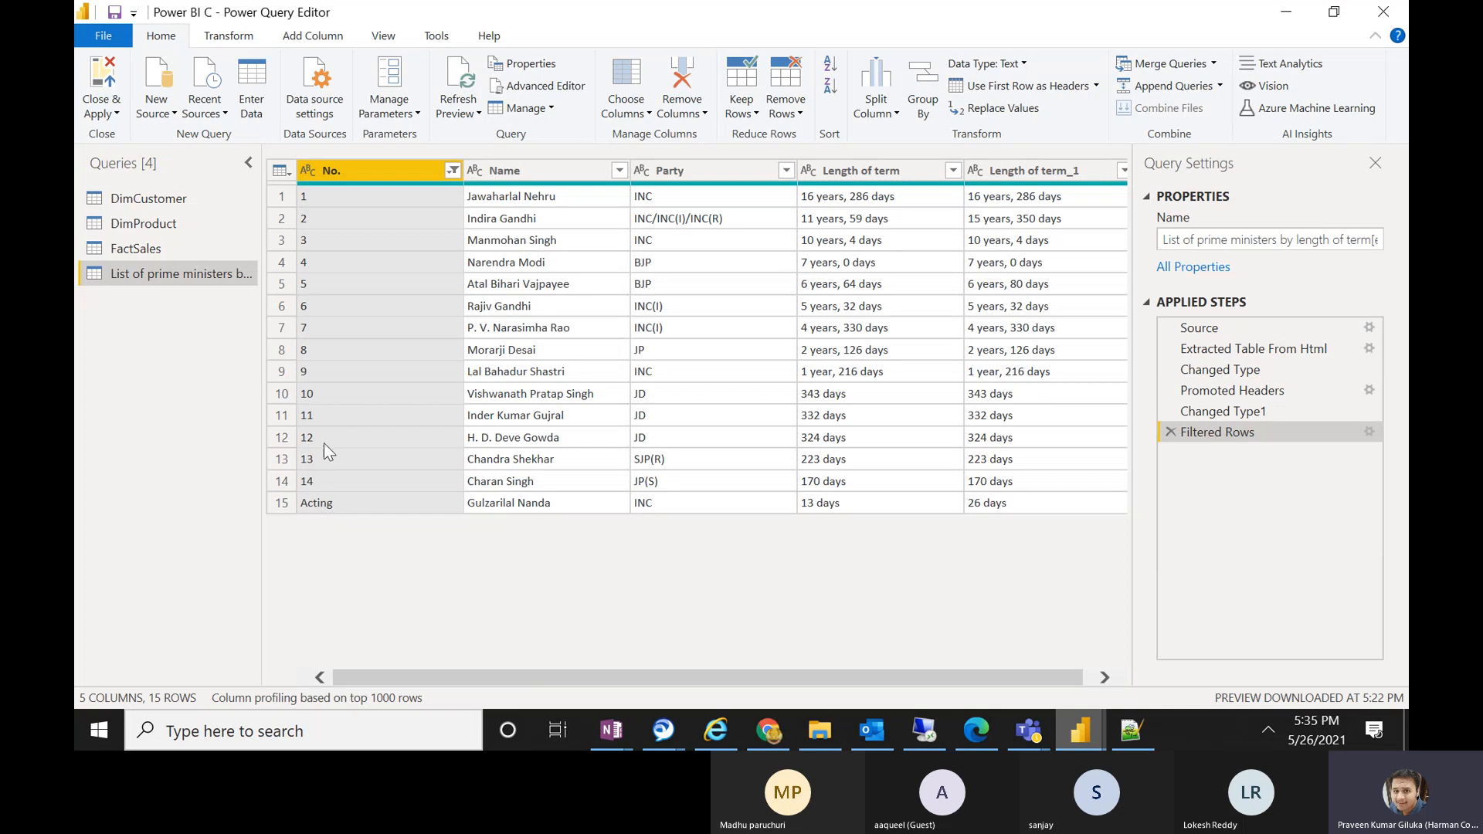
{"action": "right_click", "coordinate": [359, 180]}
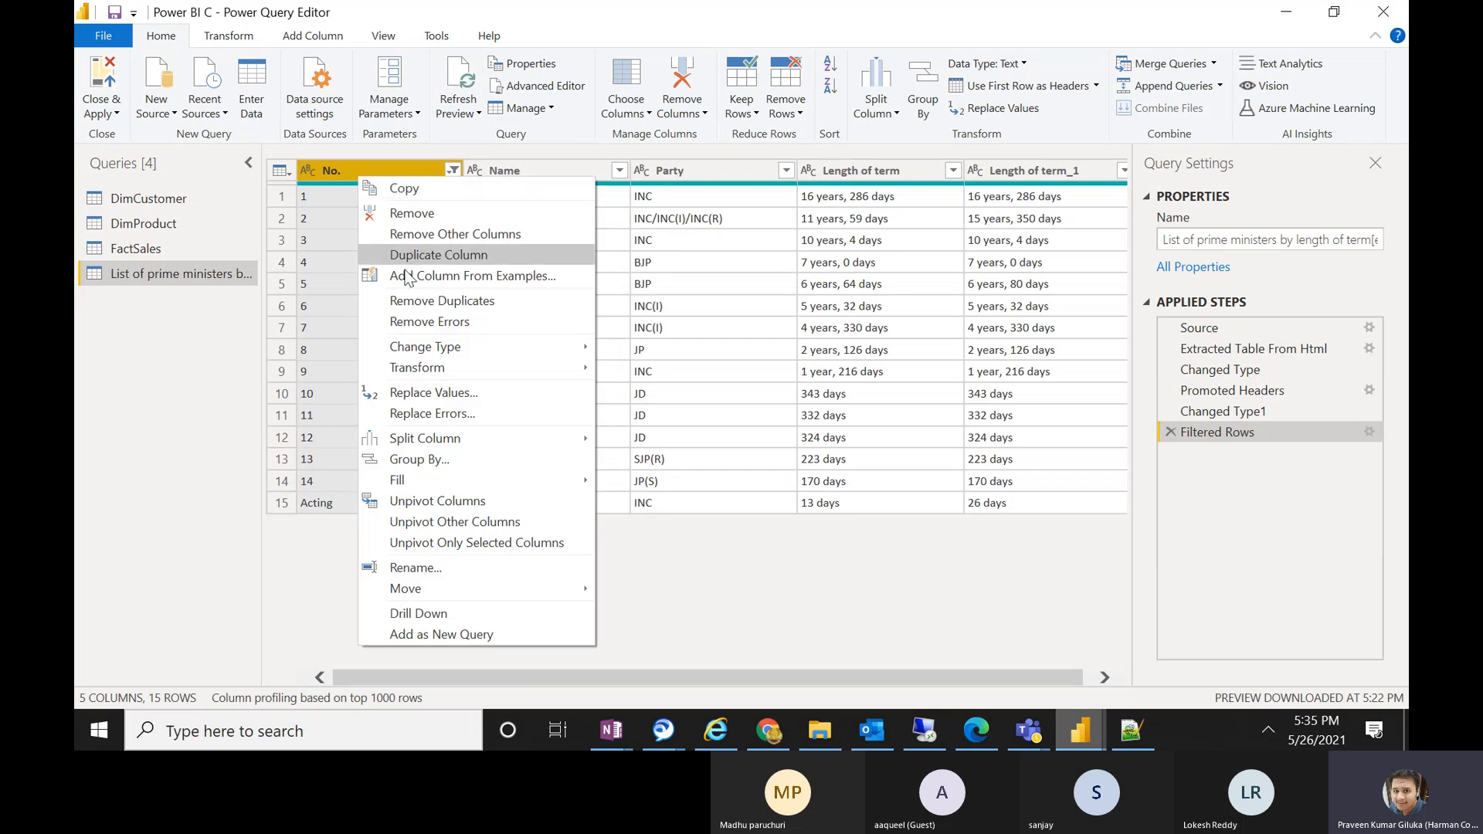
{"action": "left_click", "coordinate": [470, 395]}
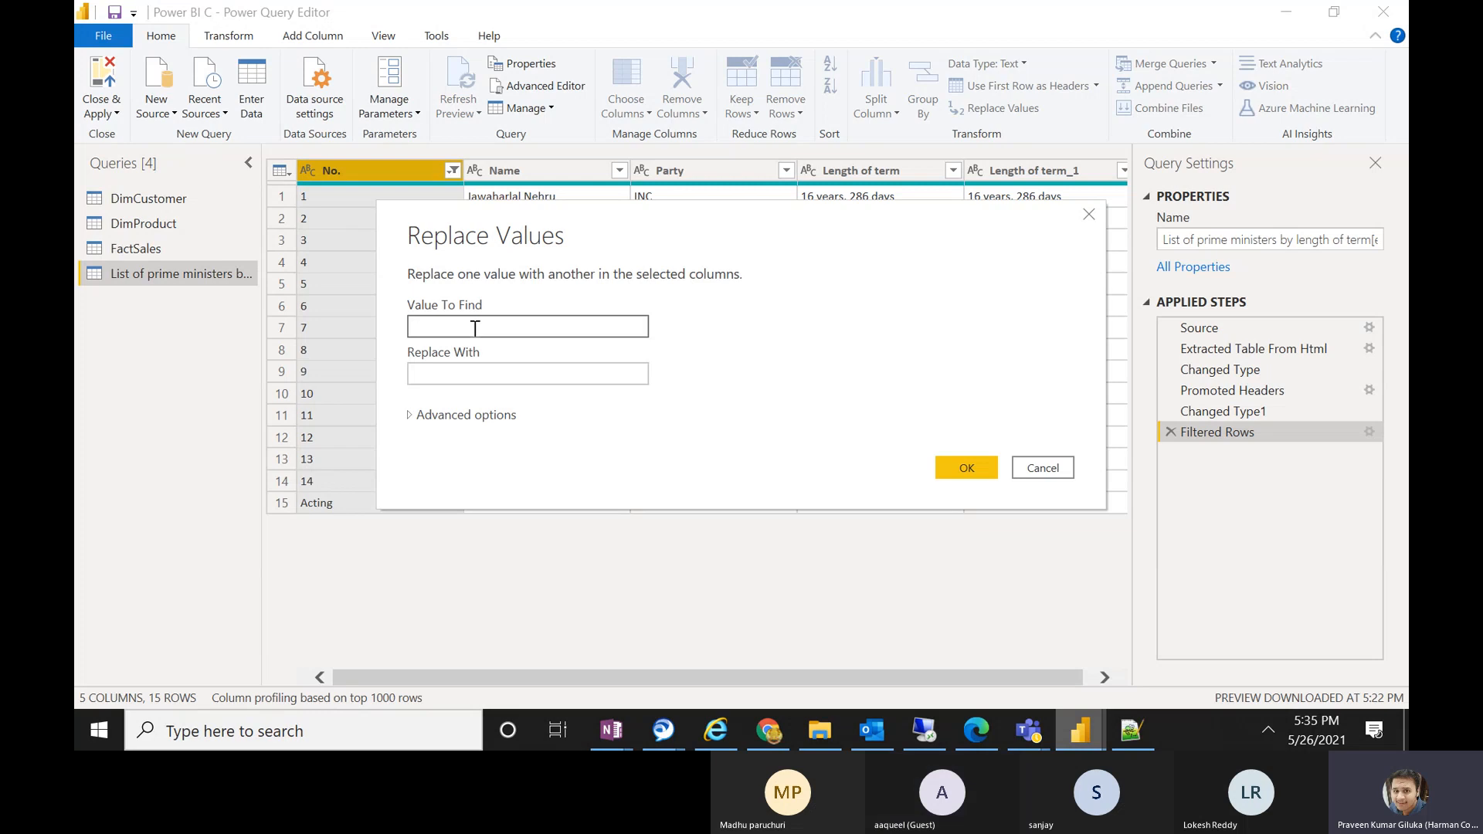
{"action": "type", "text": "Acting"}
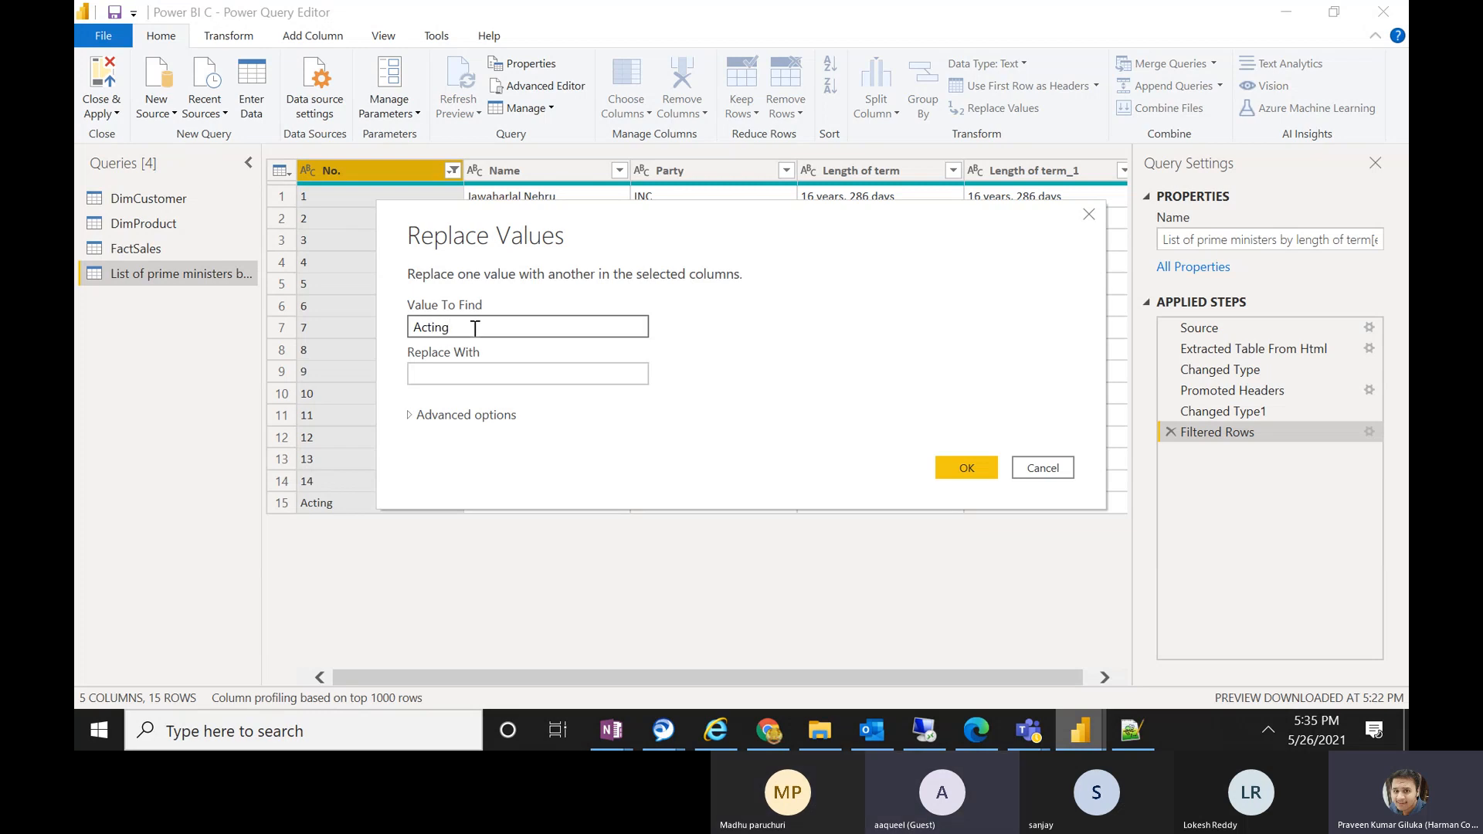
{"action": "left_click", "coordinate": [463, 376]}
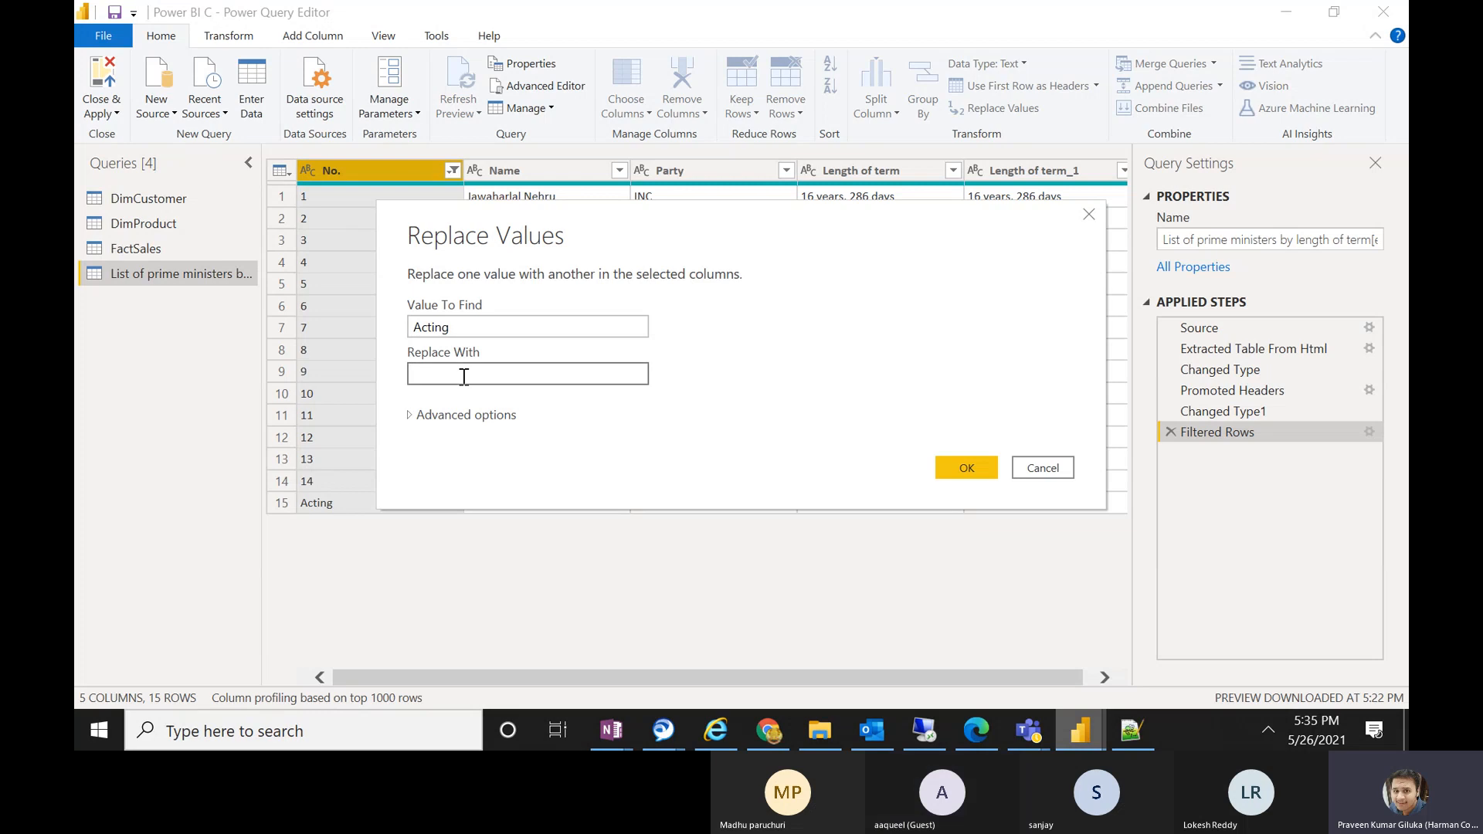
{"action": "type", "text": "15"}
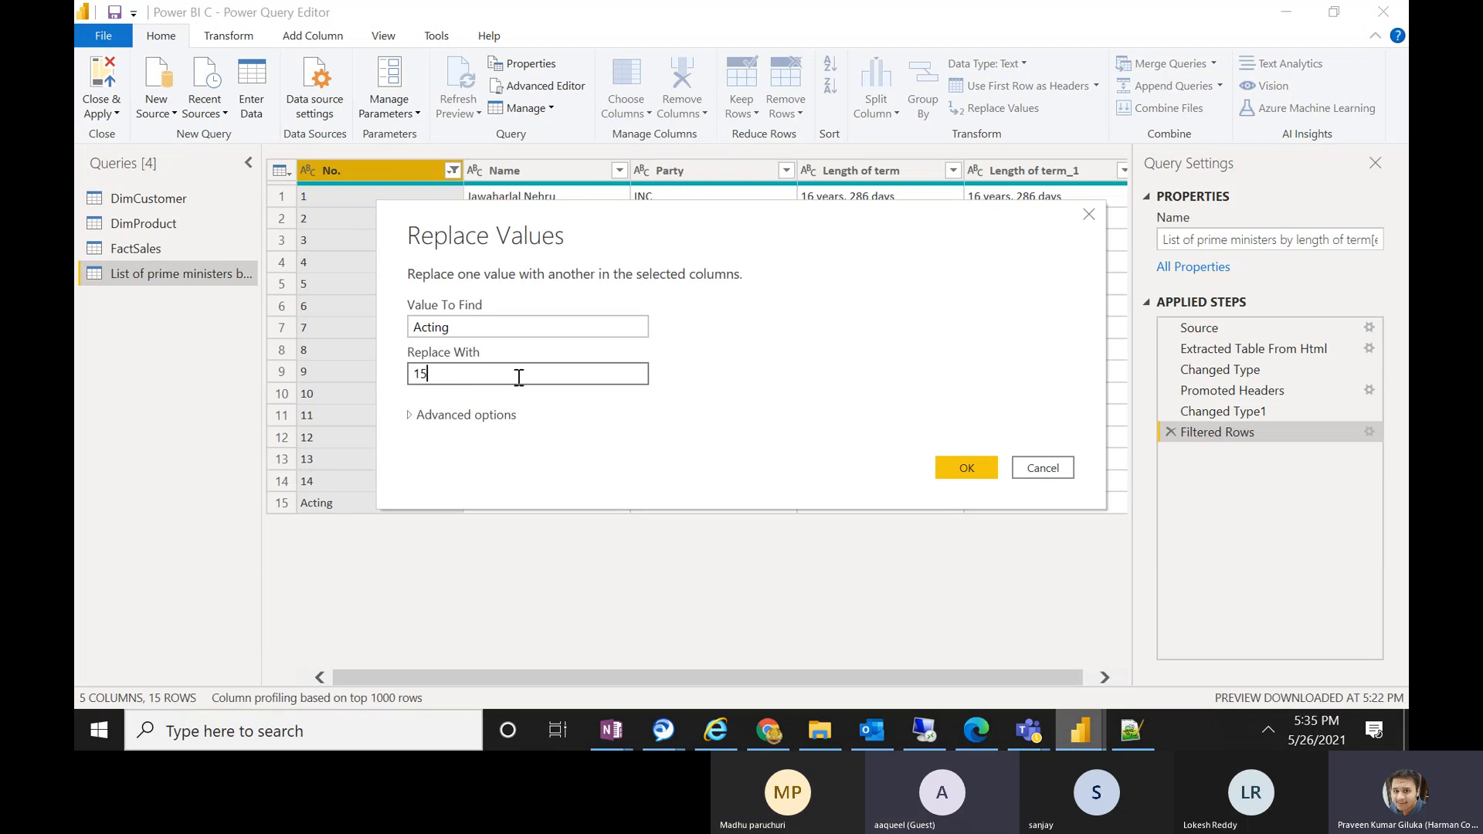
{"action": "left_click", "coordinate": [957, 469]}
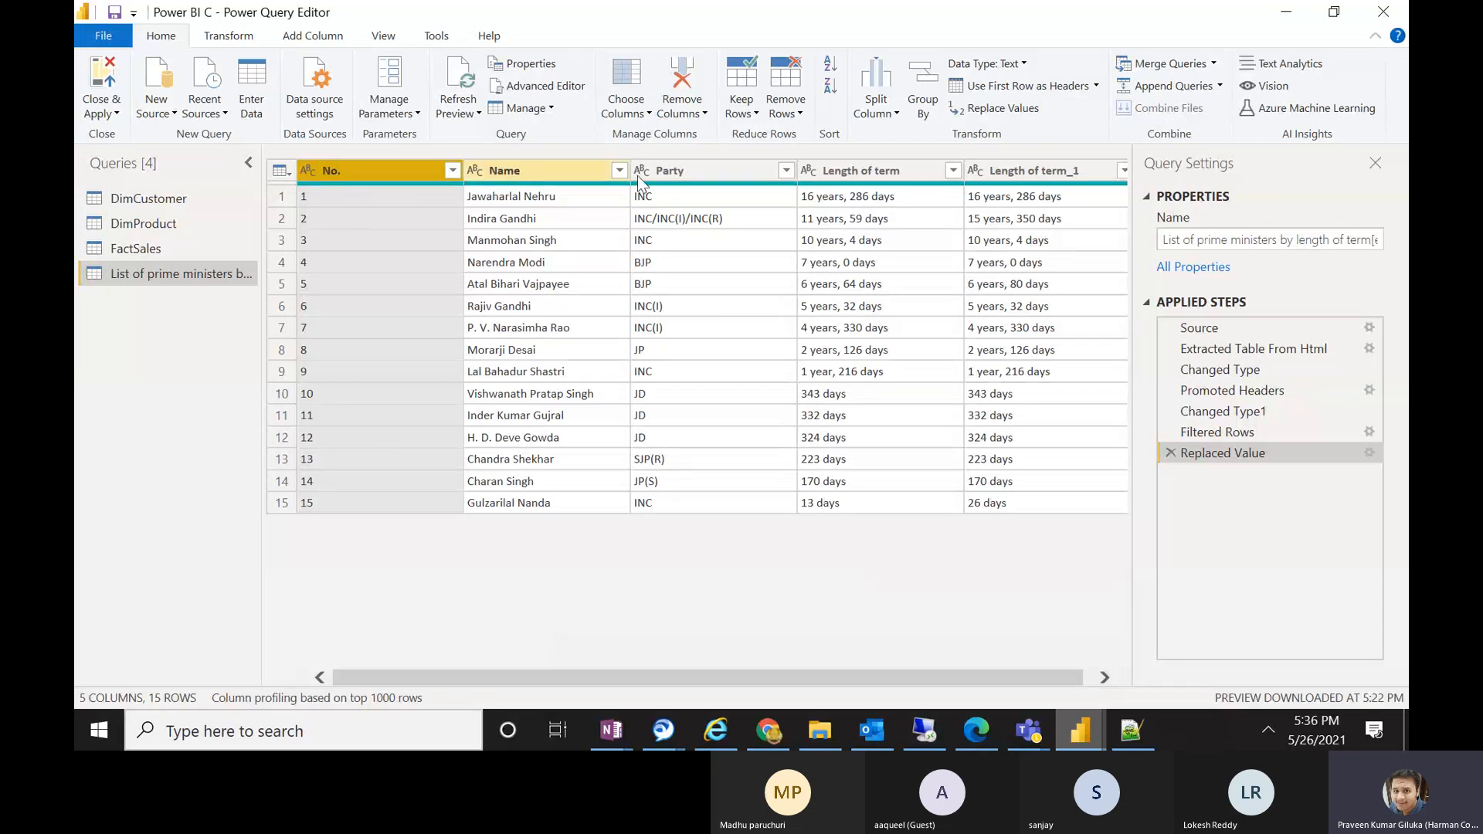
{"action": "left_click_drag", "start_coordinate": [701, 674], "coordinate": [754, 674]}
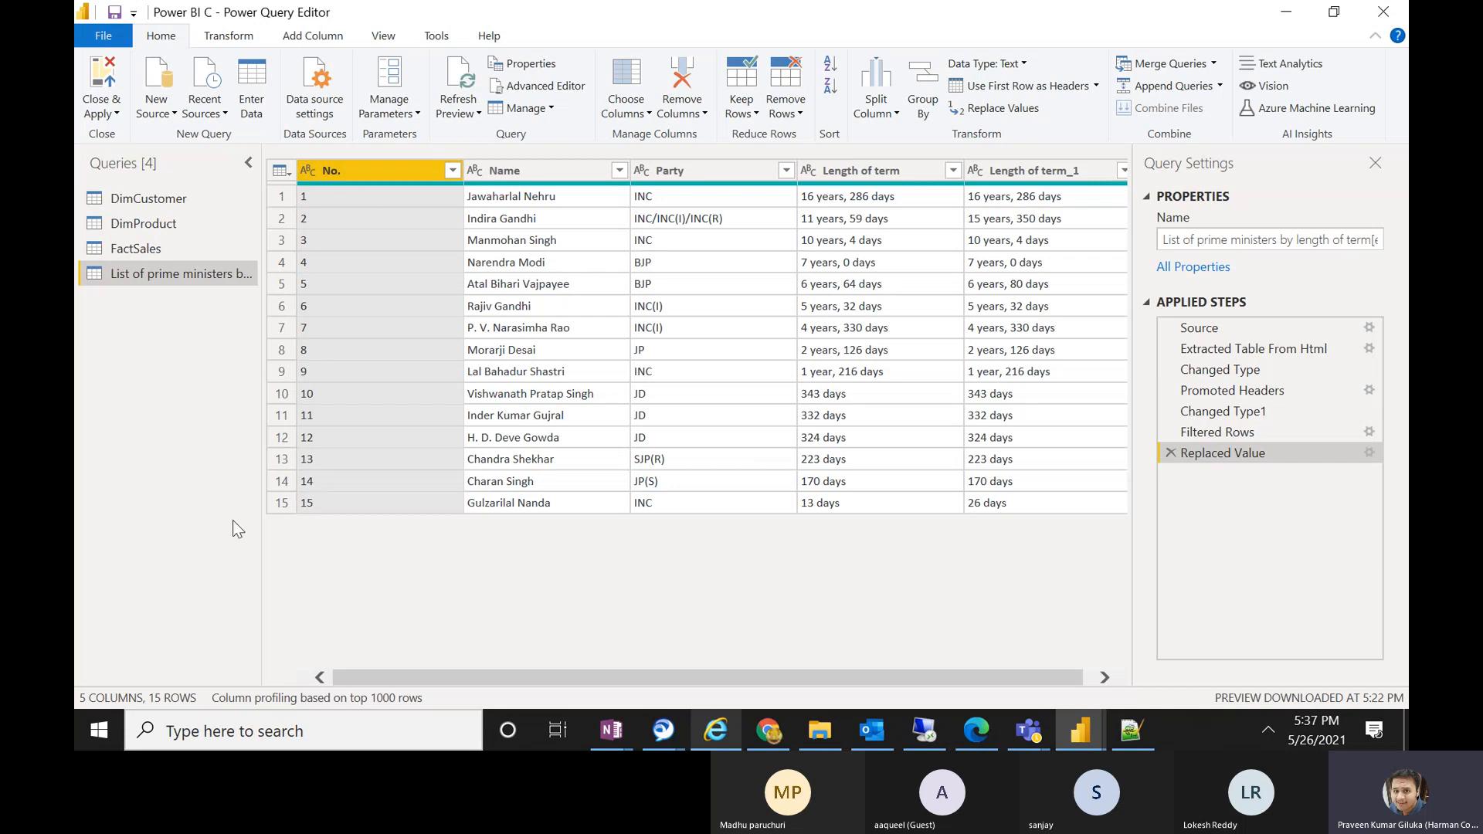
{"action": "left_click", "coordinate": [782, 108]}
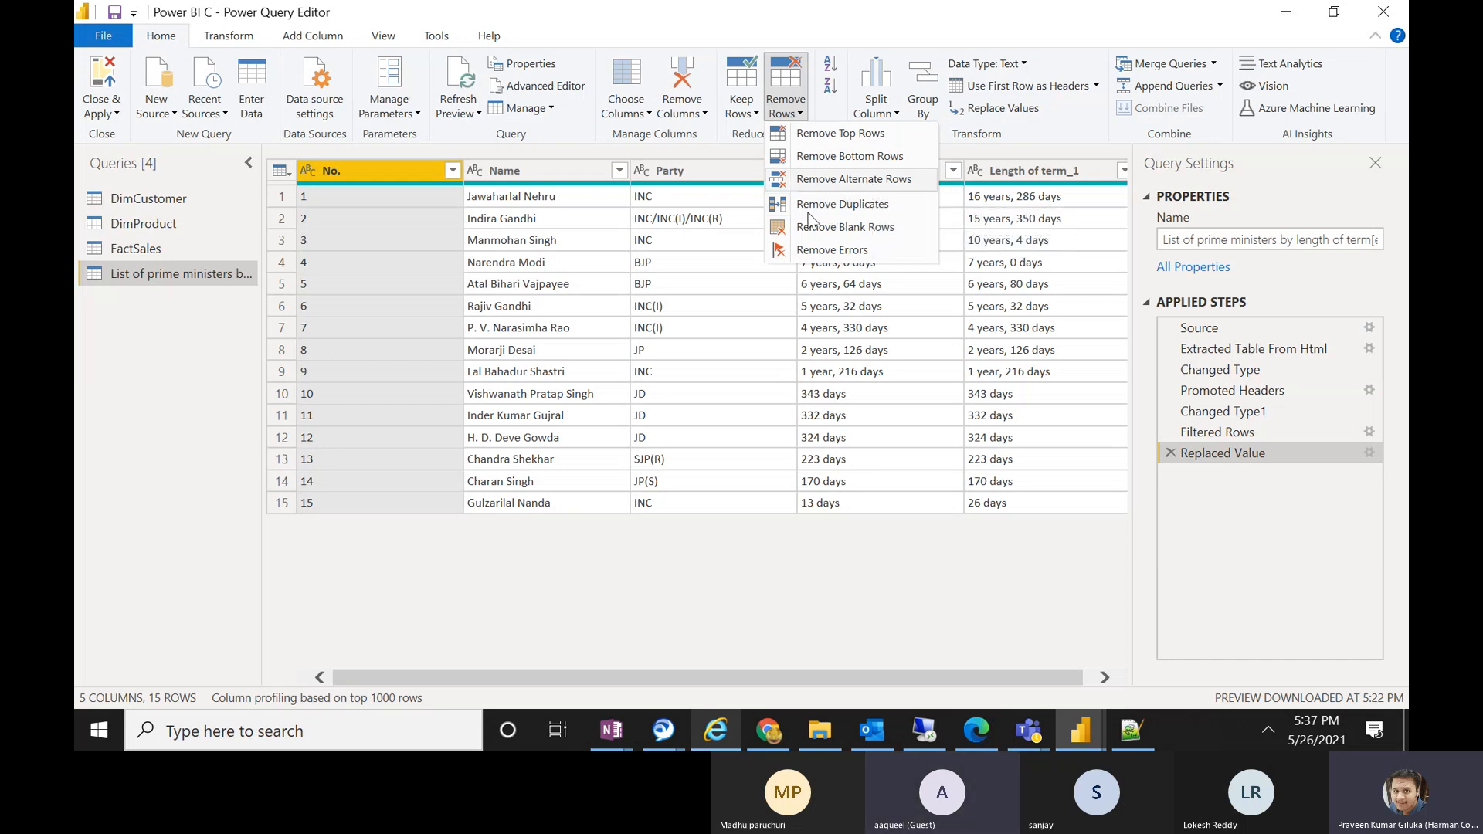
{"action": "left_click", "coordinate": [591, 575]}
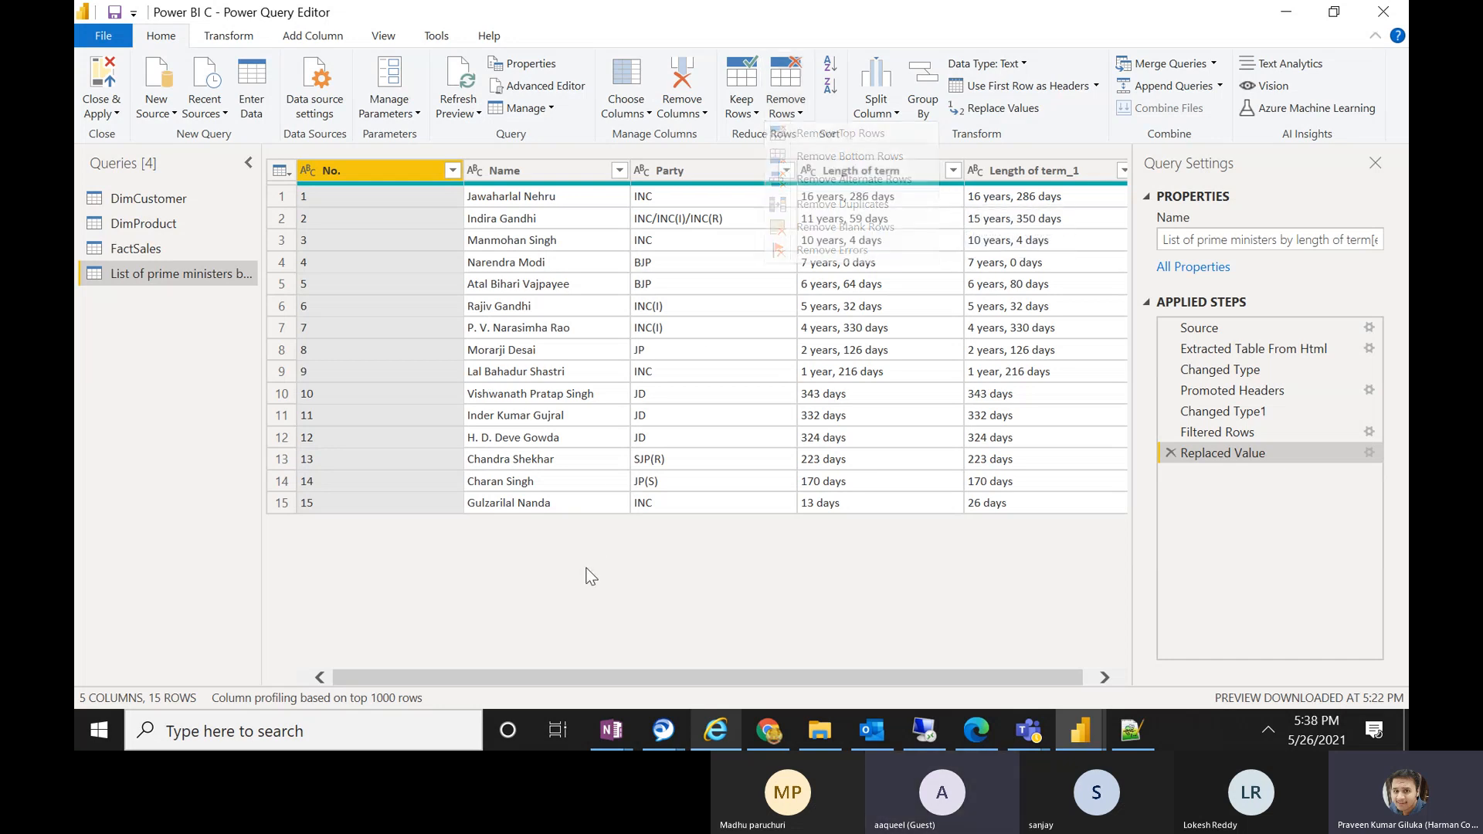
{"action": "left_click", "coordinate": [281, 289]}
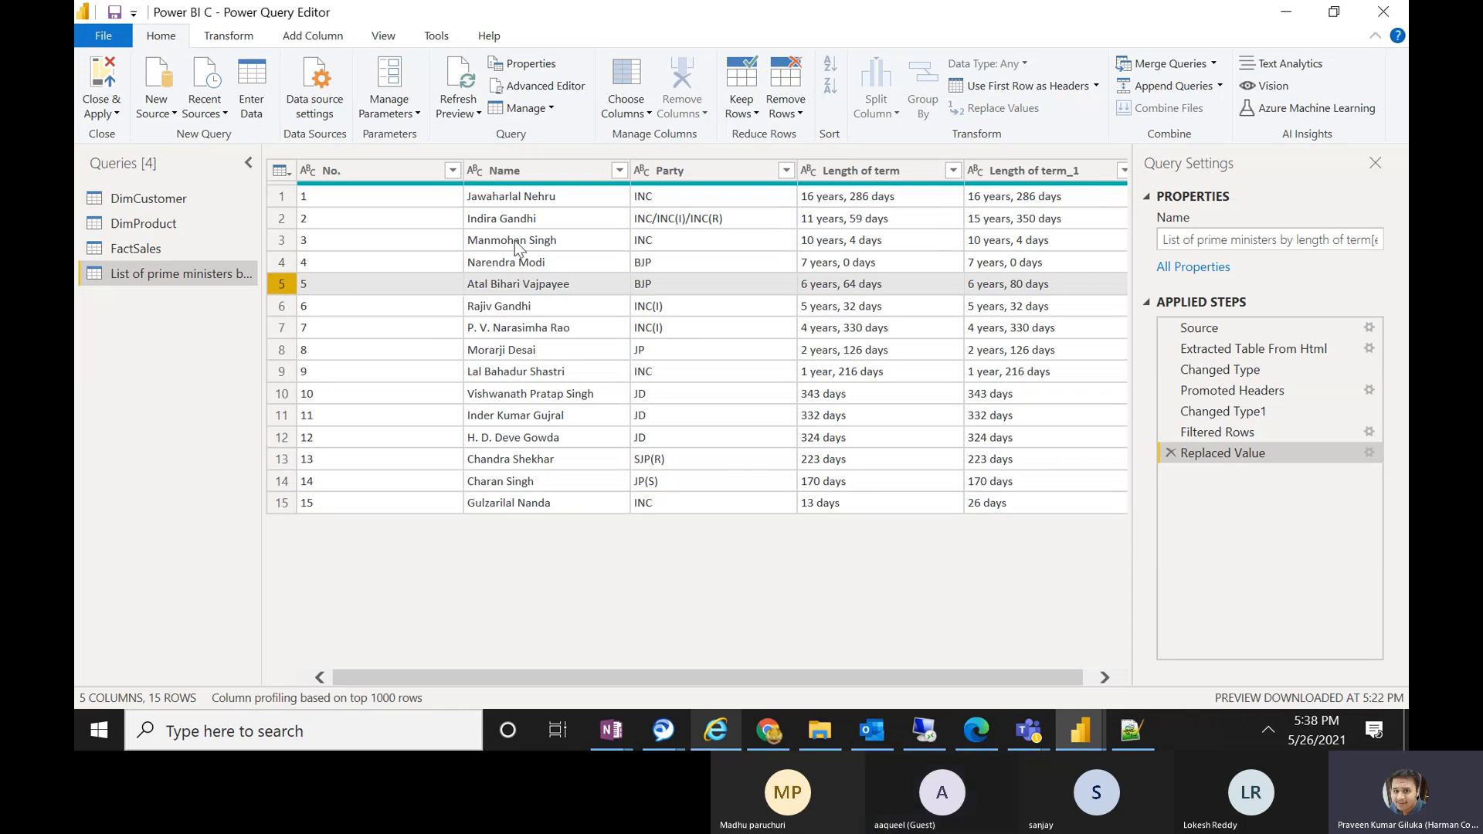
- Set up a Remove Alternate Rows pattern with first row to remove 2, number of rows to remove 2, and rows to keep 3
{"action": "left_click", "coordinate": [799, 112]}
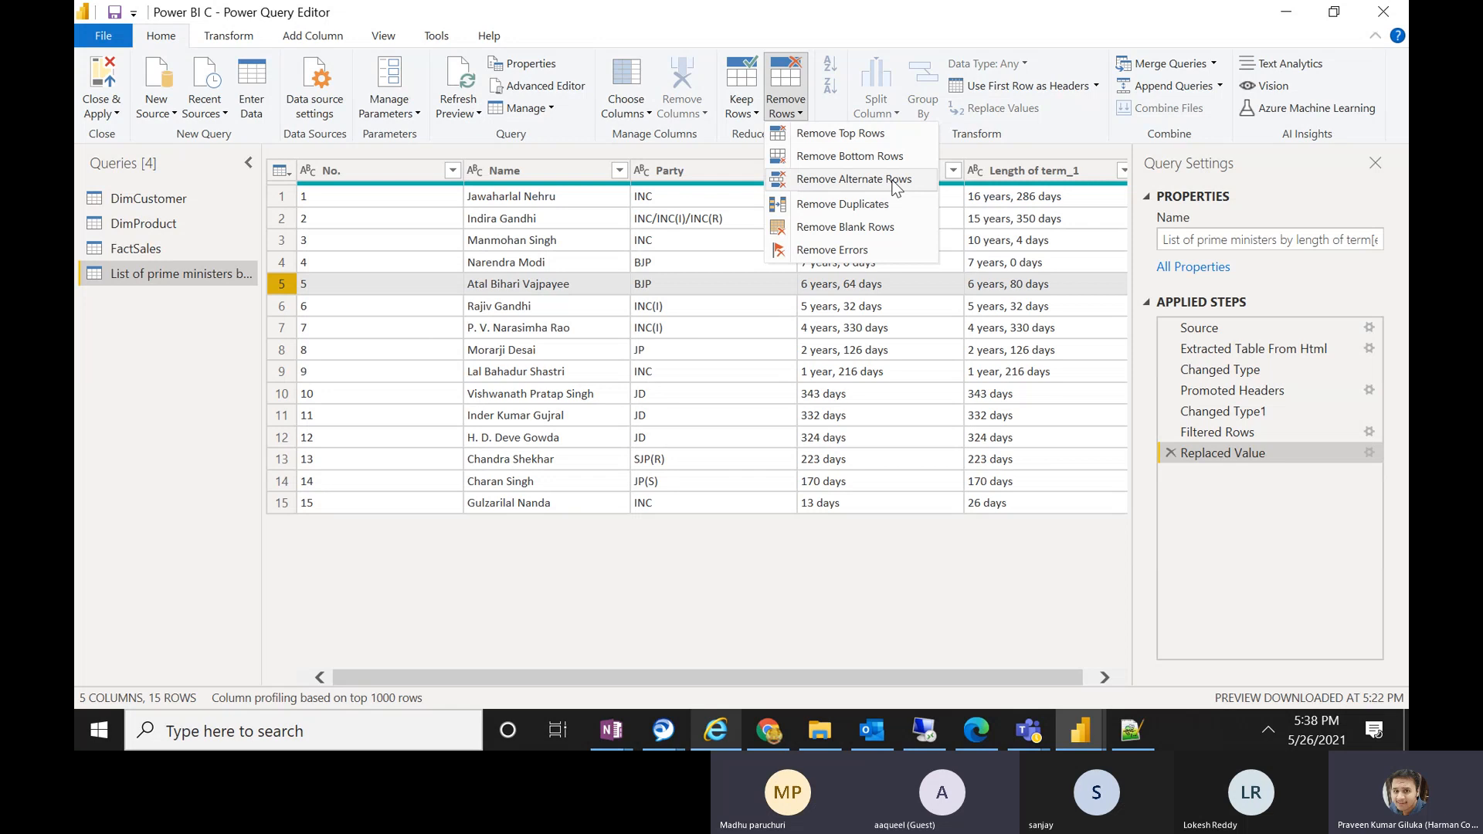
{"action": "left_click", "coordinate": [845, 179]}
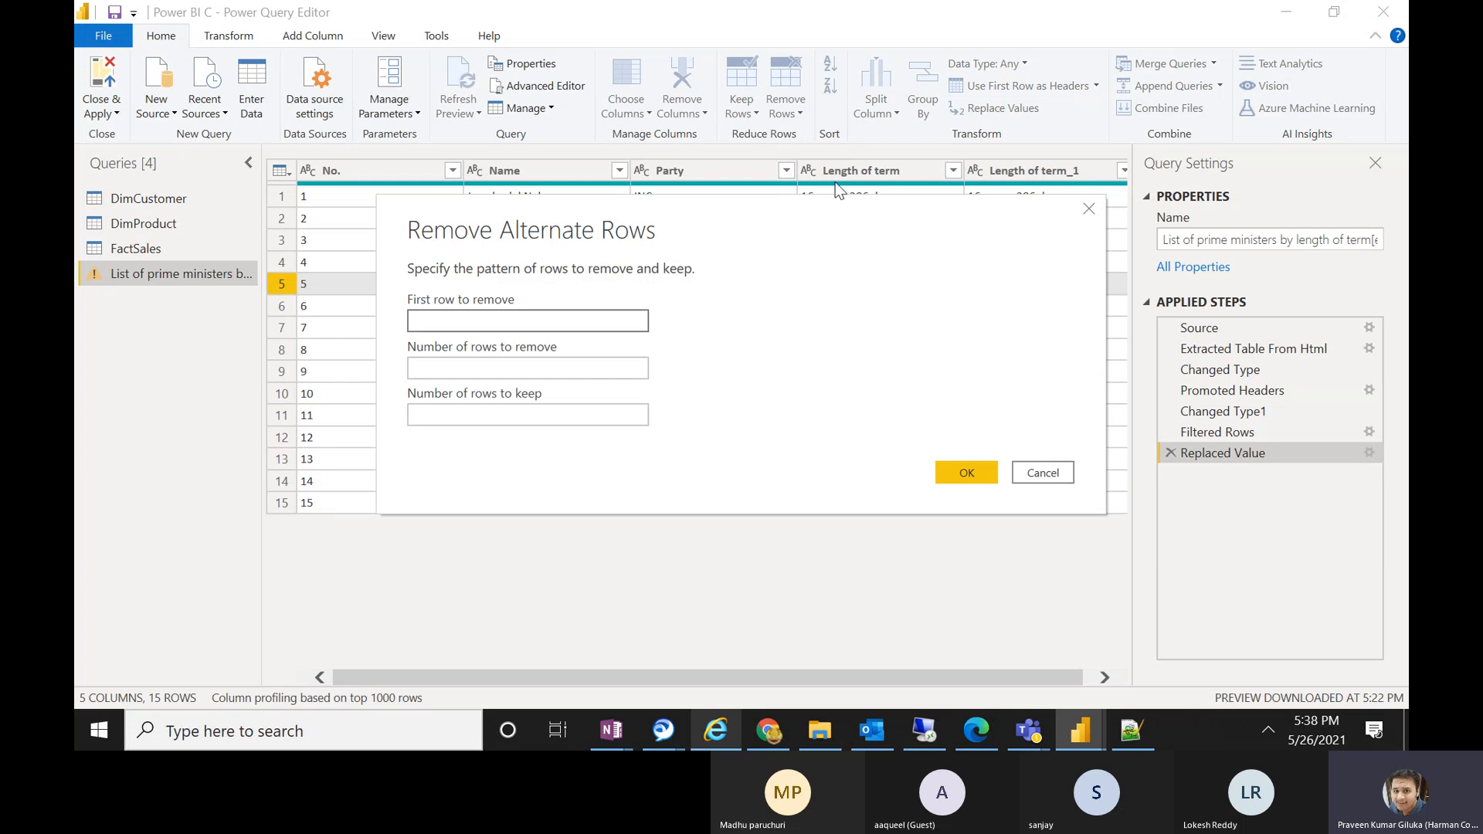
{"action": "left_click_drag", "start_coordinate": [646, 198], "coordinate": [885, 208]}
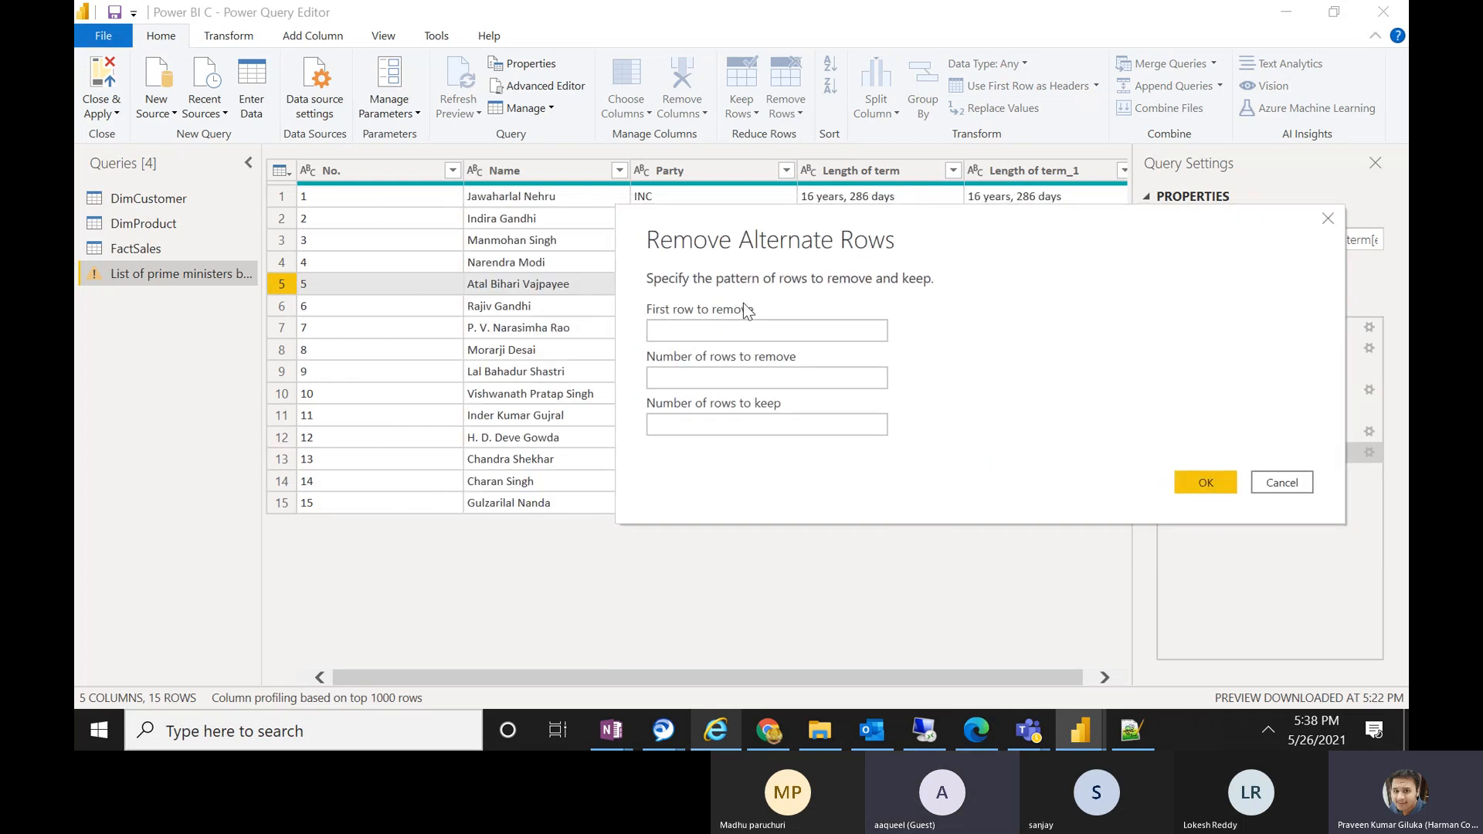
{"action": "left_click", "coordinate": [714, 425]}
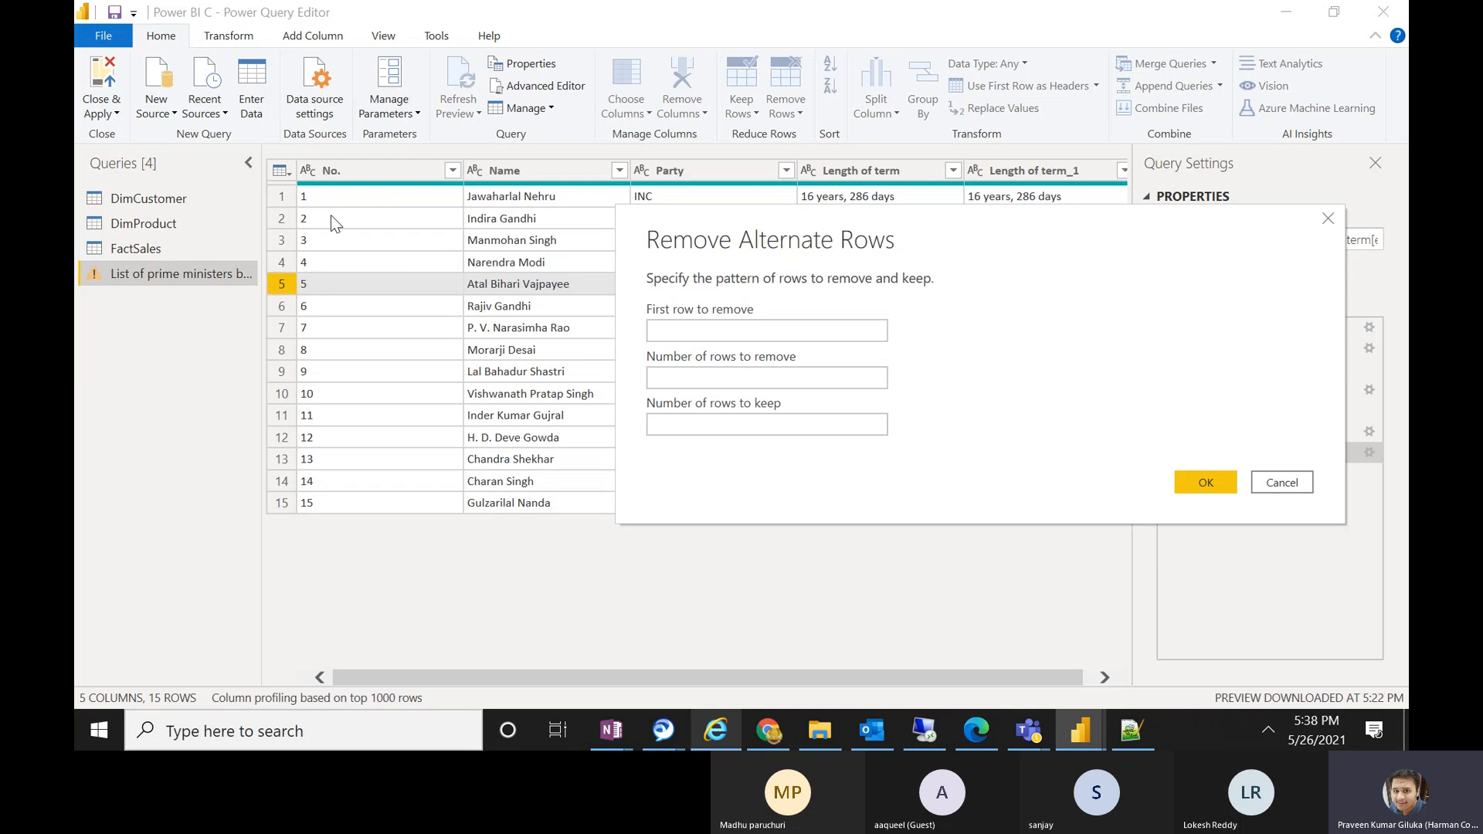
{"action": "left_click", "coordinate": [694, 331]}
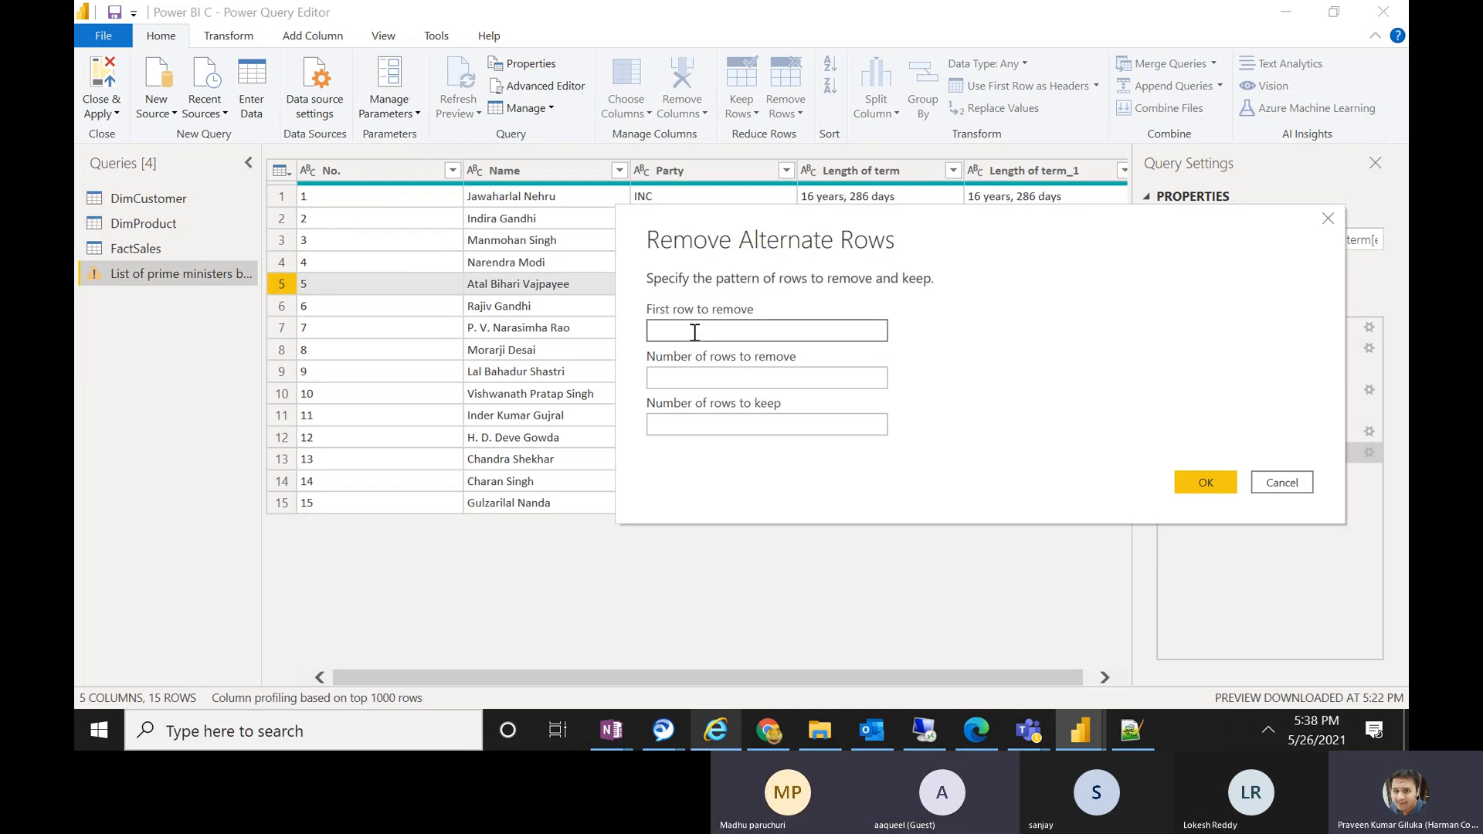
{"action": "type", "text": "2"}
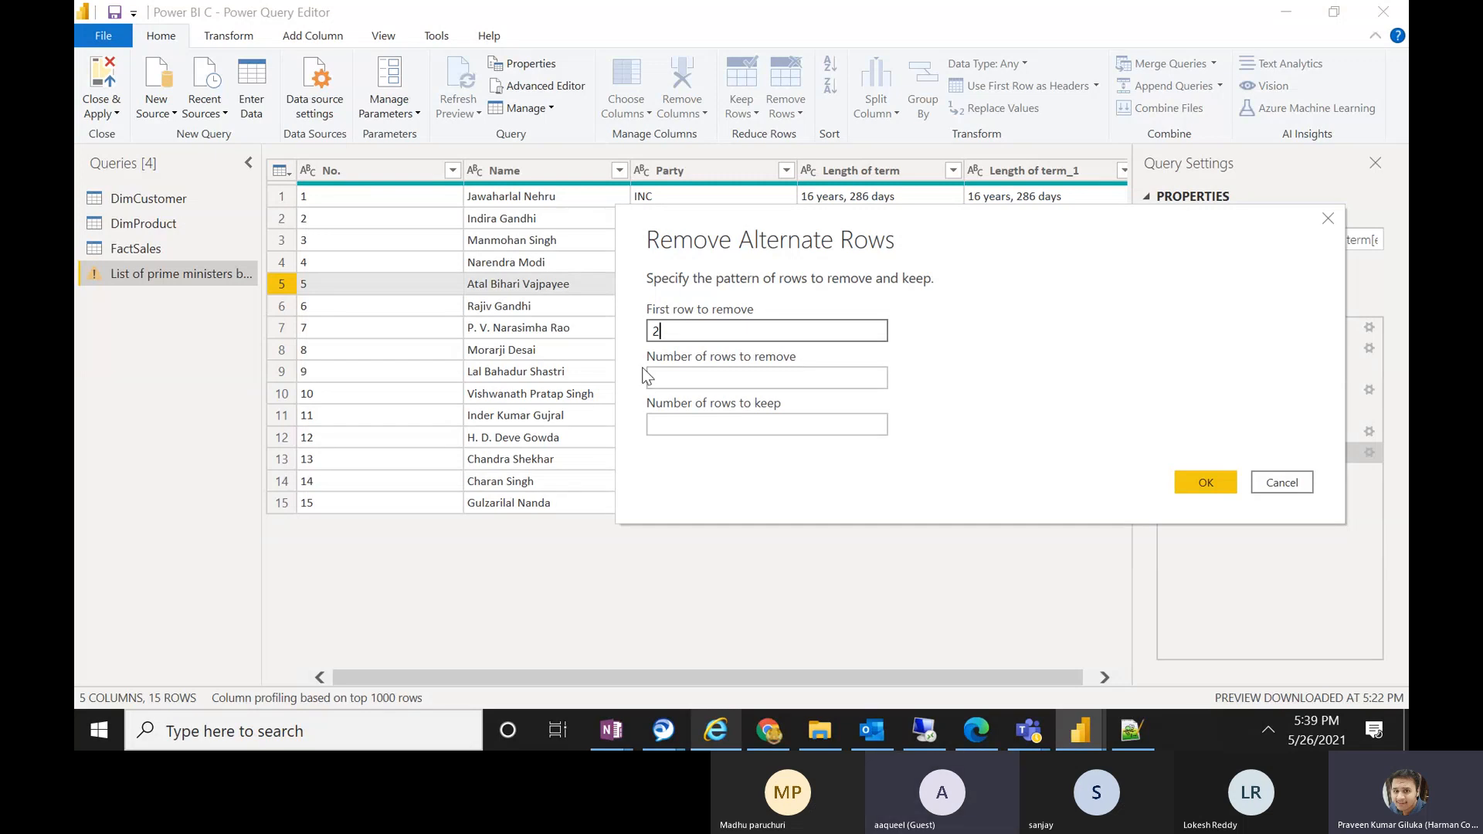
{"action": "left_click", "coordinate": [730, 378]}
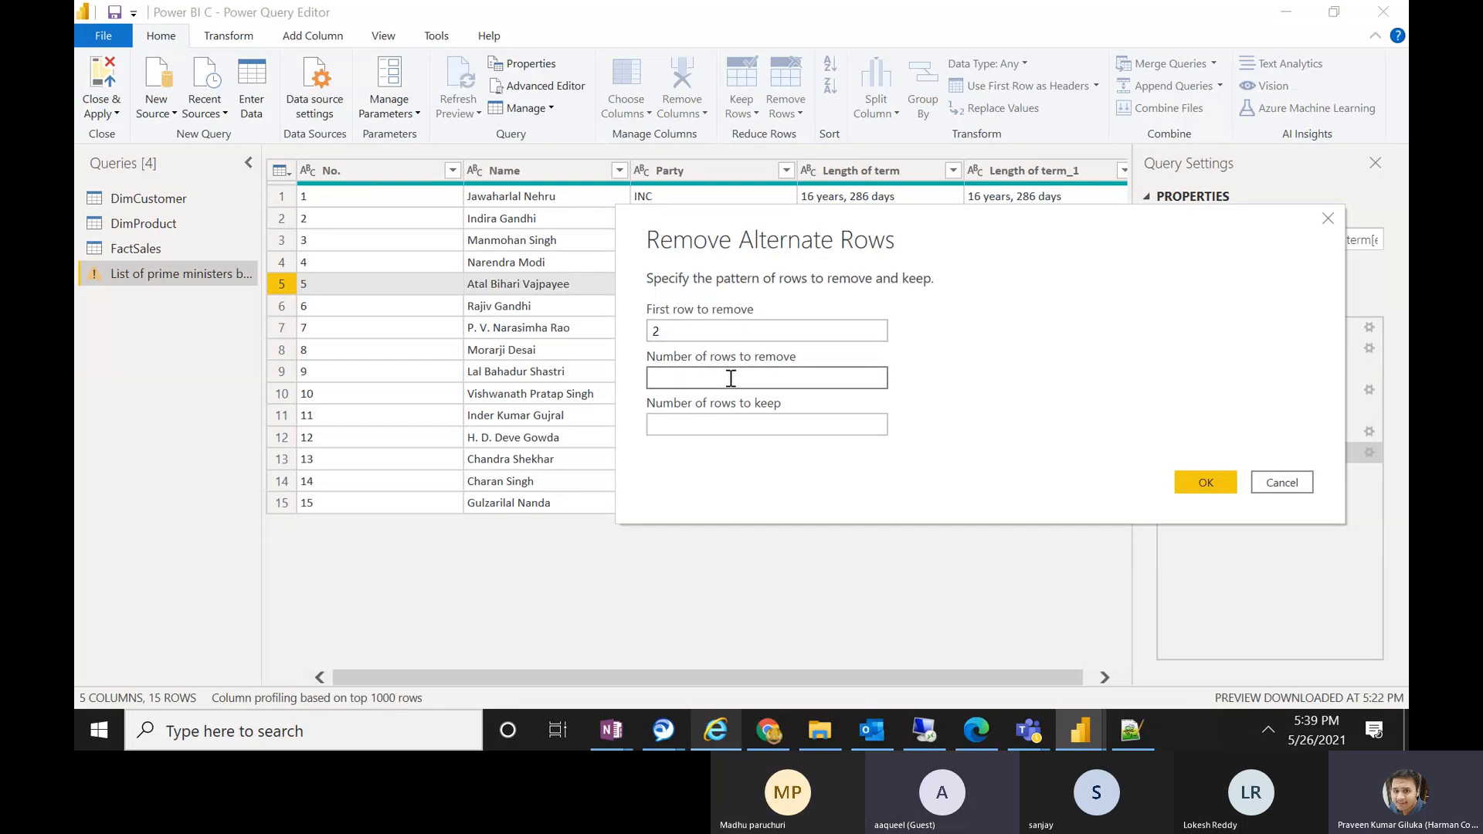
{"action": "type", "text": "2"}
{"action": "left_click", "coordinate": [717, 419]}
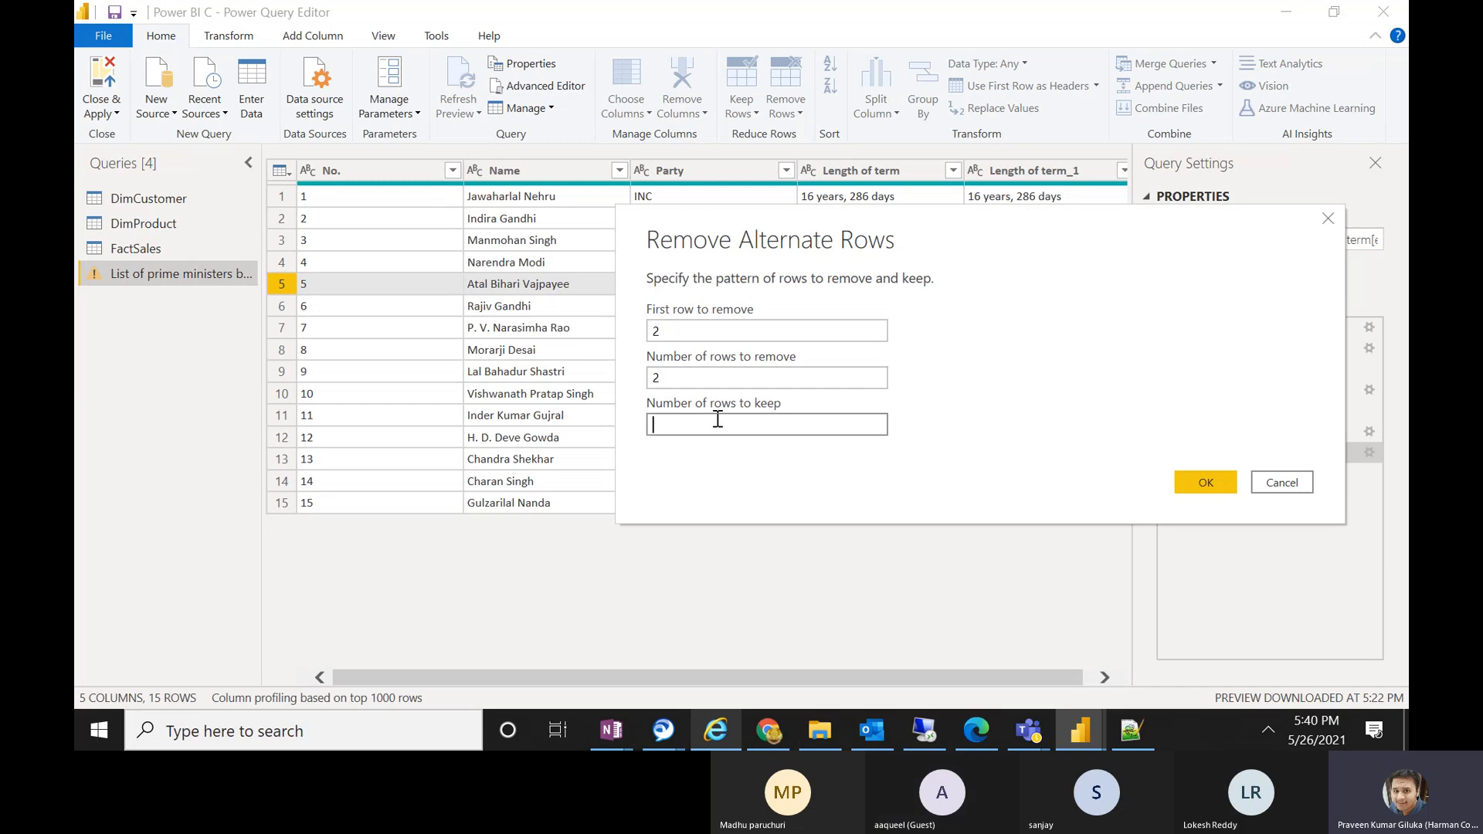
{"action": "type", "text": "3"}
- Switch to Notepad++ and replace the note's text with the expected kept rows: 1, 4, 5, 6,9, 10, 11, 14, 15
{"action": "left_click", "coordinate": [1131, 730]}
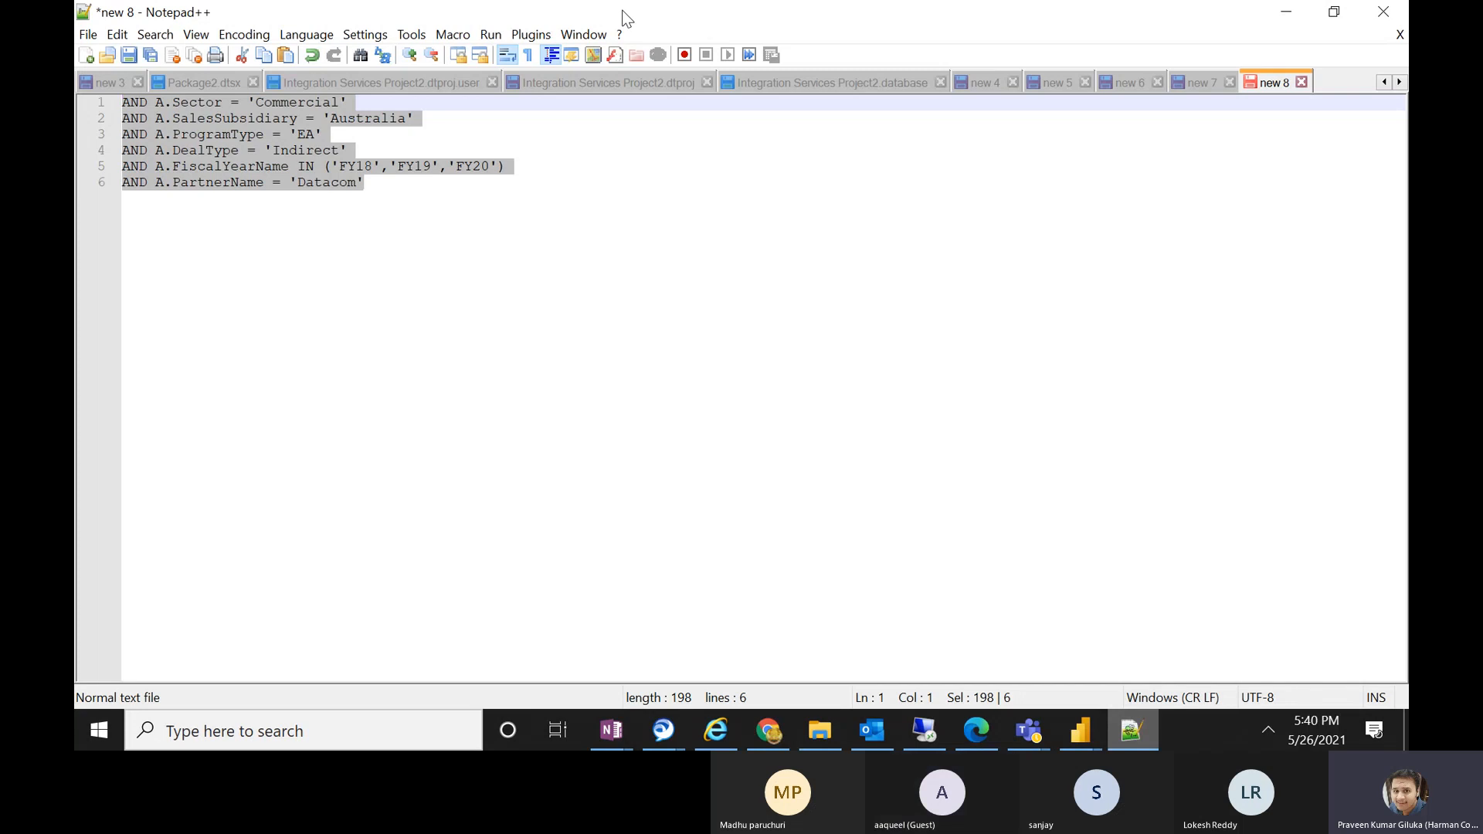
{"action": "left_click_drag", "start_coordinate": [626, 17], "coordinate": [985, 290]}
{"action": "key", "text": "Delete"}
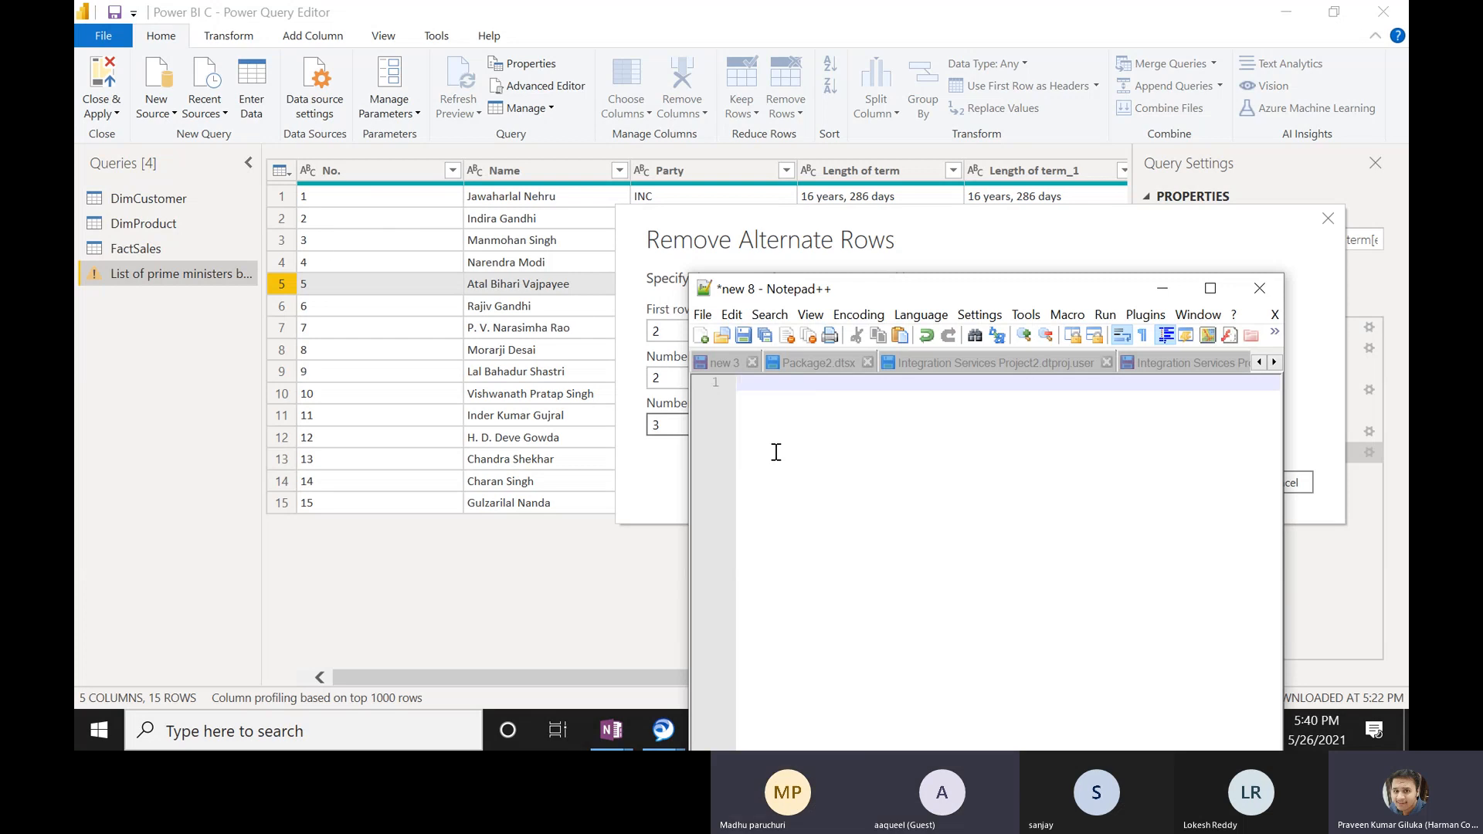
{"action": "type", "text": "1, 4, 5, 6,"}
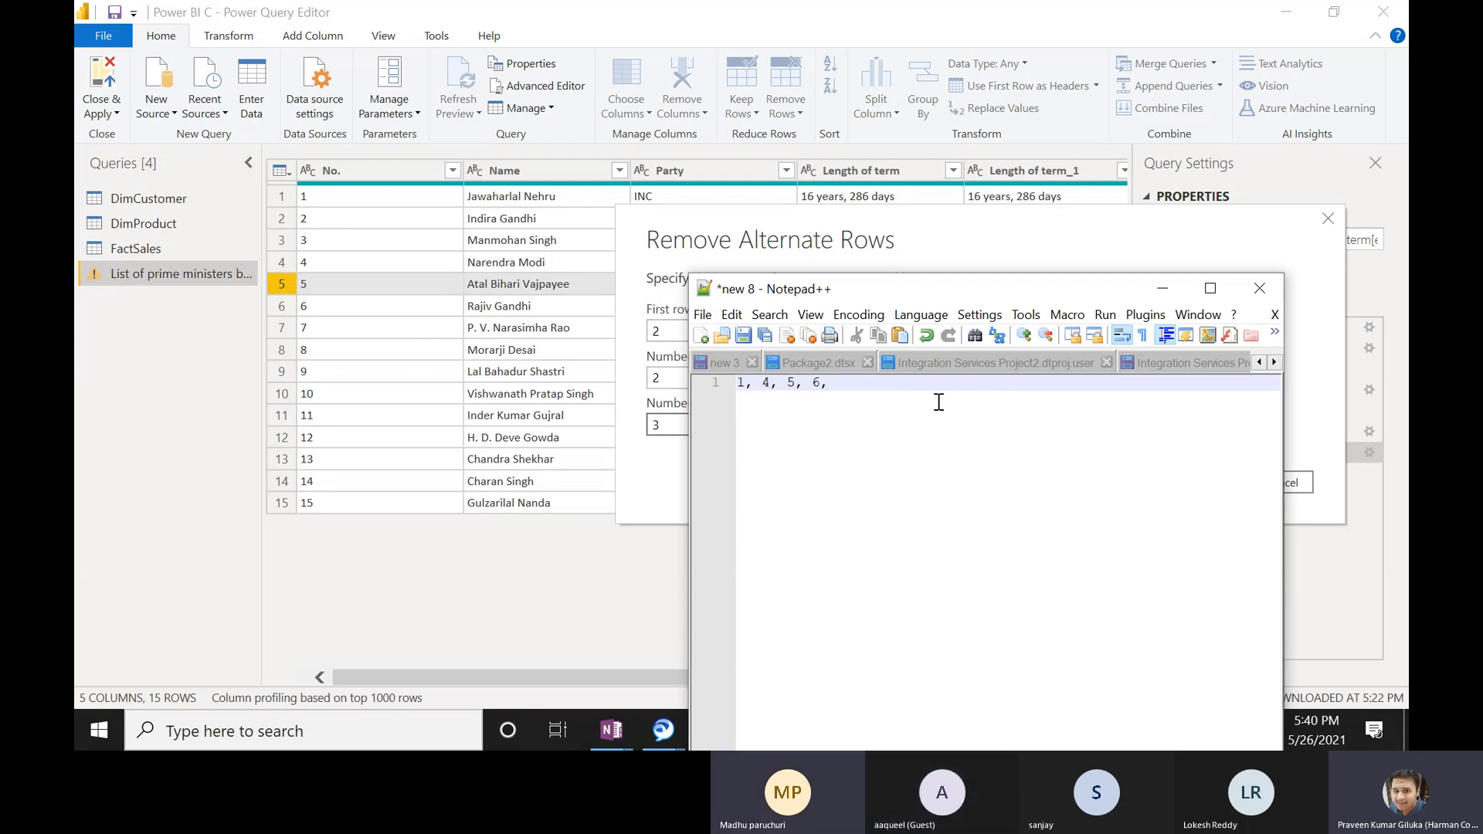
{"action": "type", "text": "9, 10"}
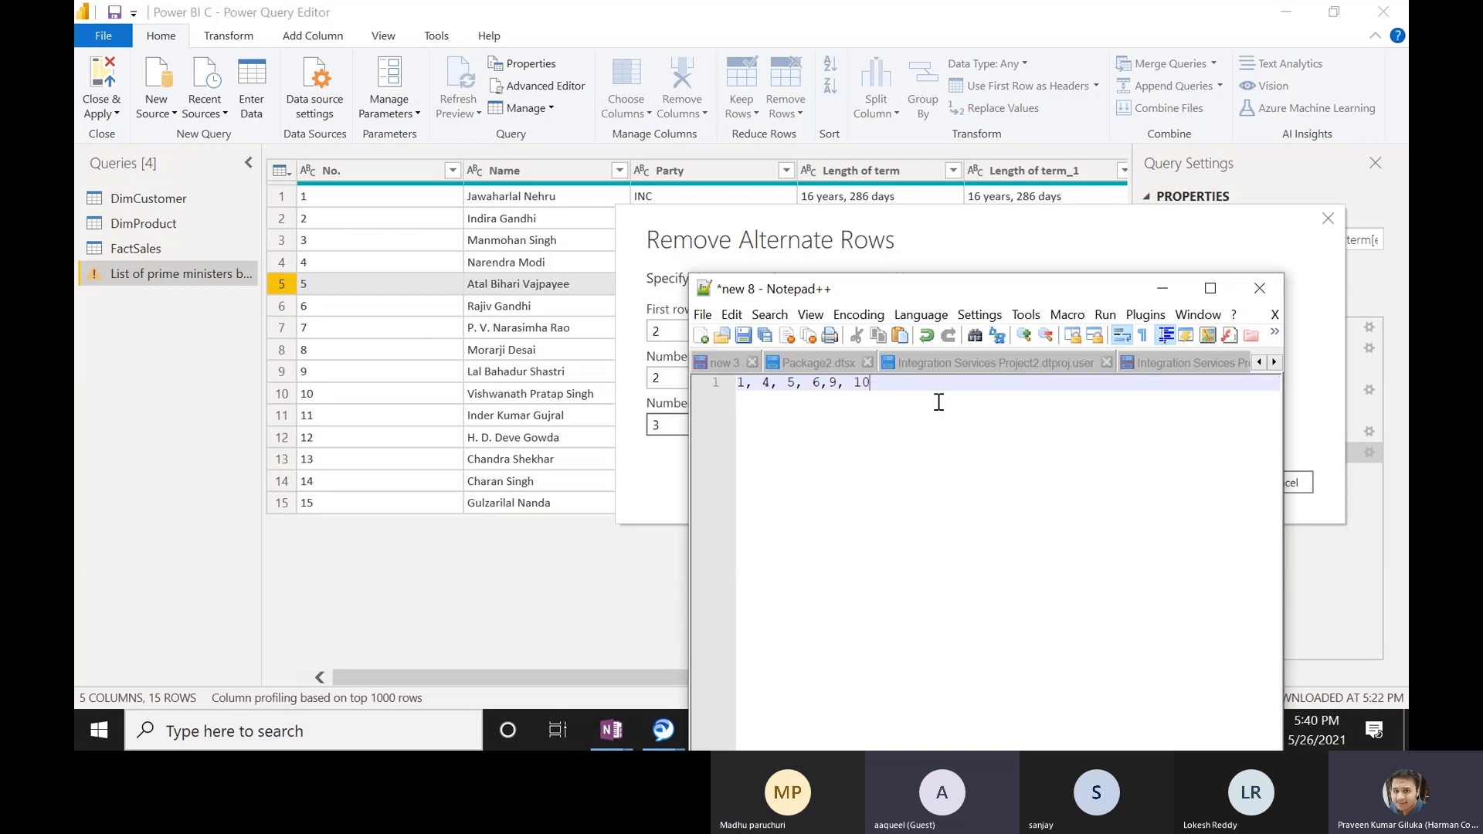
{"action": "type", "text": ", 11"}
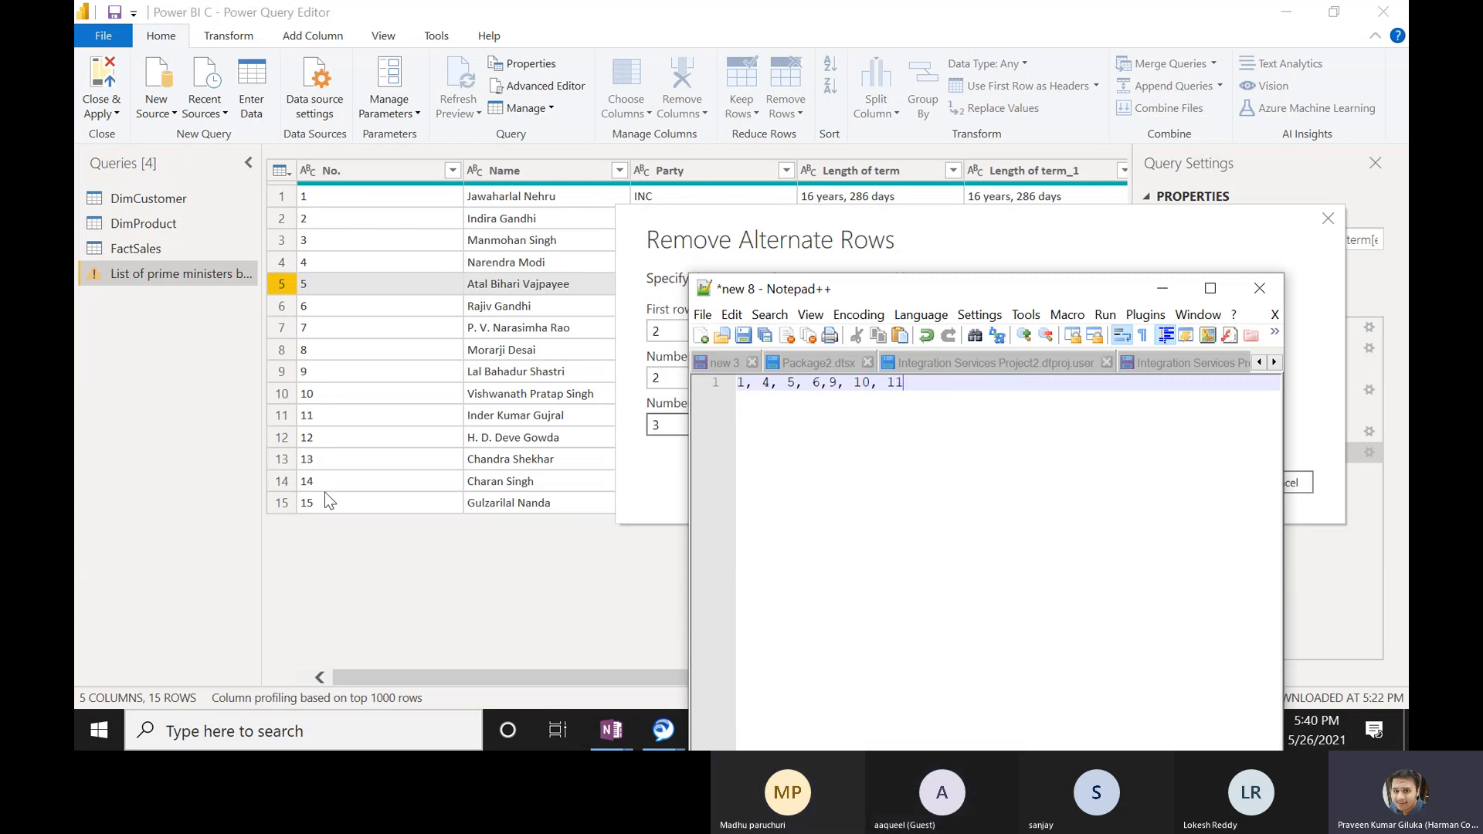
{"action": "type", "text": ", 1"}
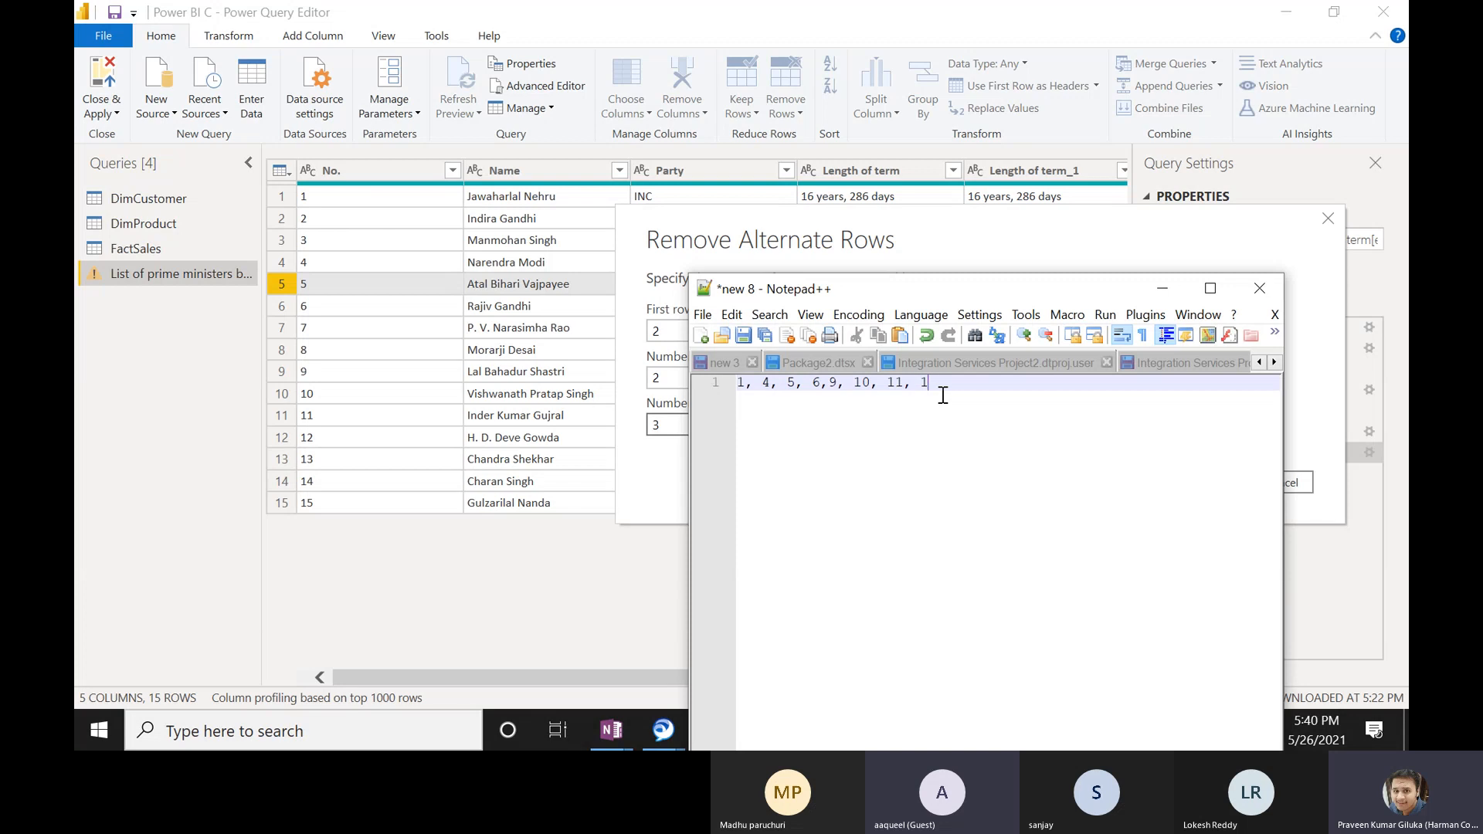
{"action": "type", "text": "4, 1"}
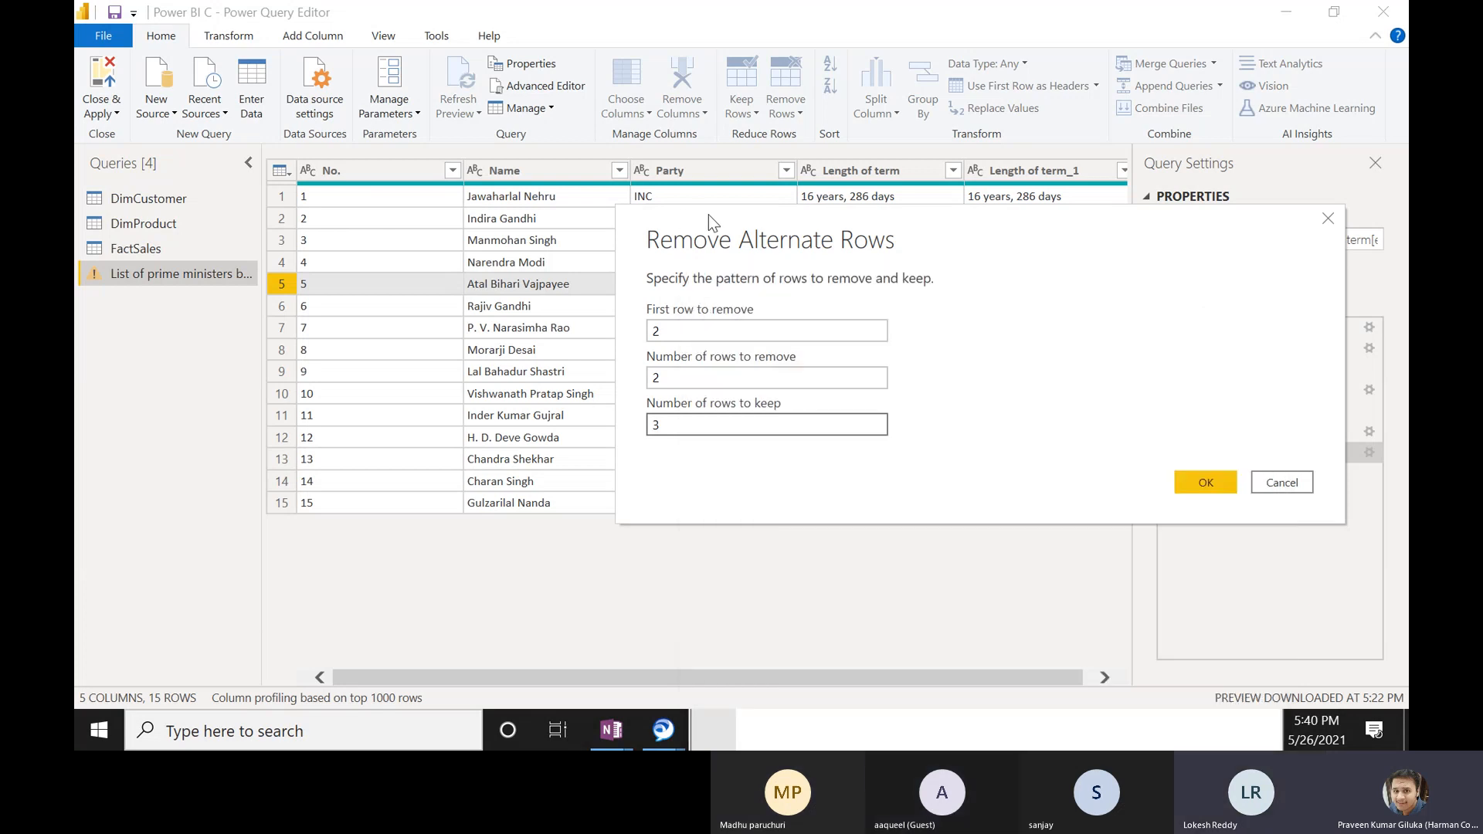
- Apply the alternate-row removal in Power Query Editor and compare the remaining No. values with the Notepad++ list
{"action": "left_click", "coordinate": [707, 215]}
{"action": "left_click", "coordinate": [1202, 485]}
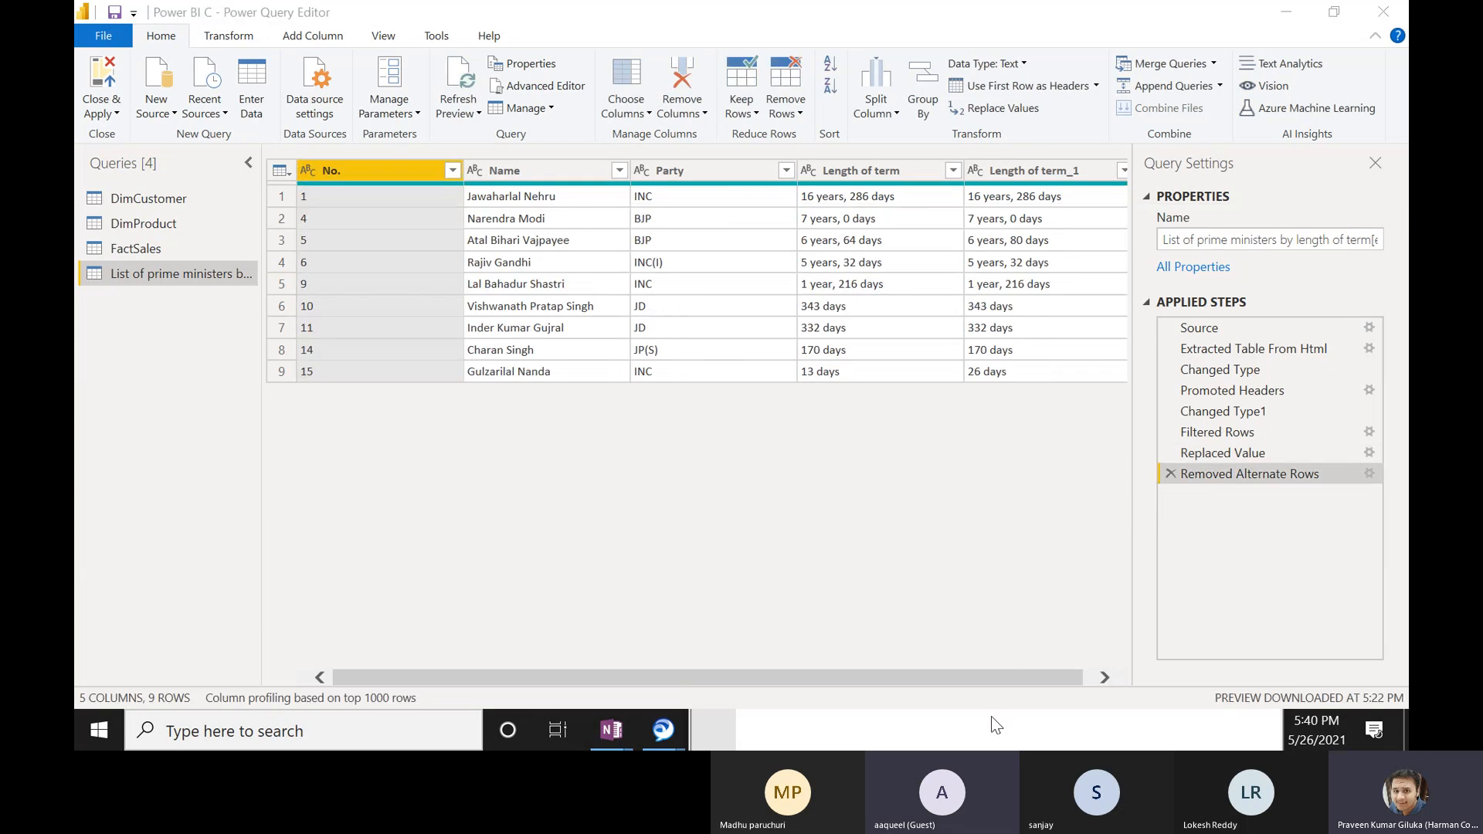
{"action": "left_click", "coordinate": [981, 722]}
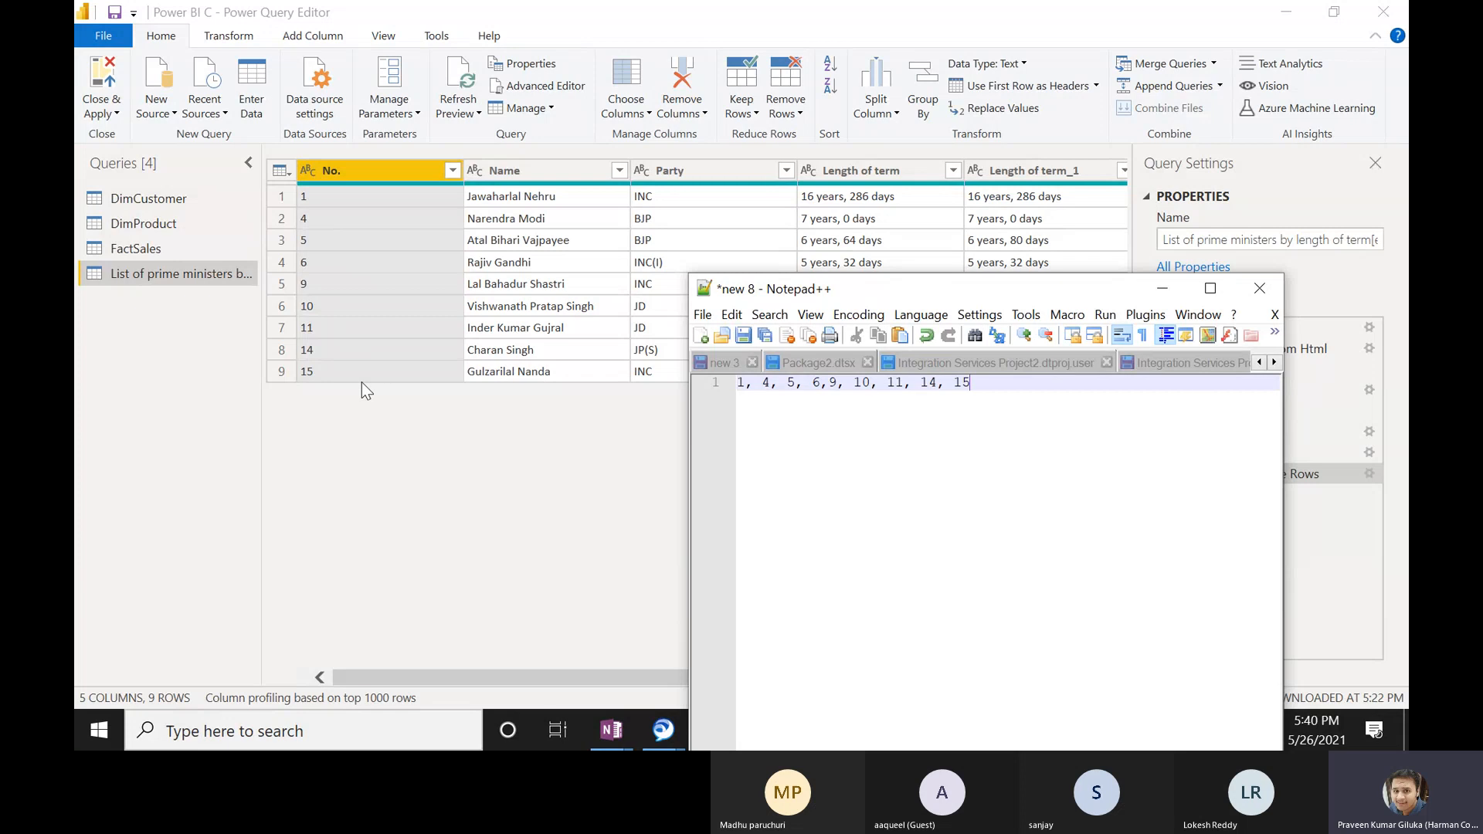
{"action": "left_click", "coordinate": [392, 448]}
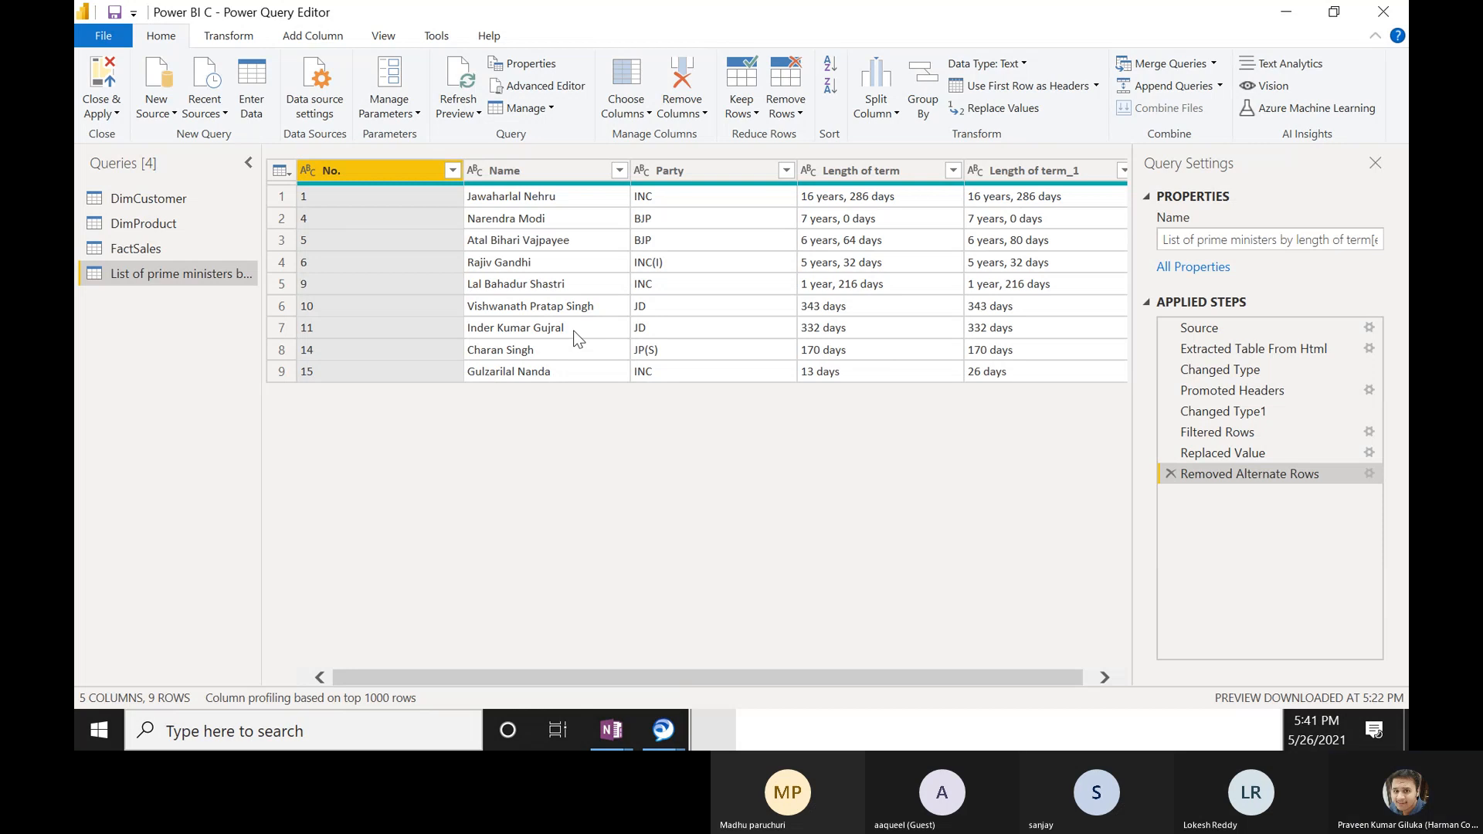
- Compare the Removed Alternate Rows pattern with the kept-row list in Notepad++, and delete that applied step from the query
{"action": "left_click", "coordinate": [795, 116]}
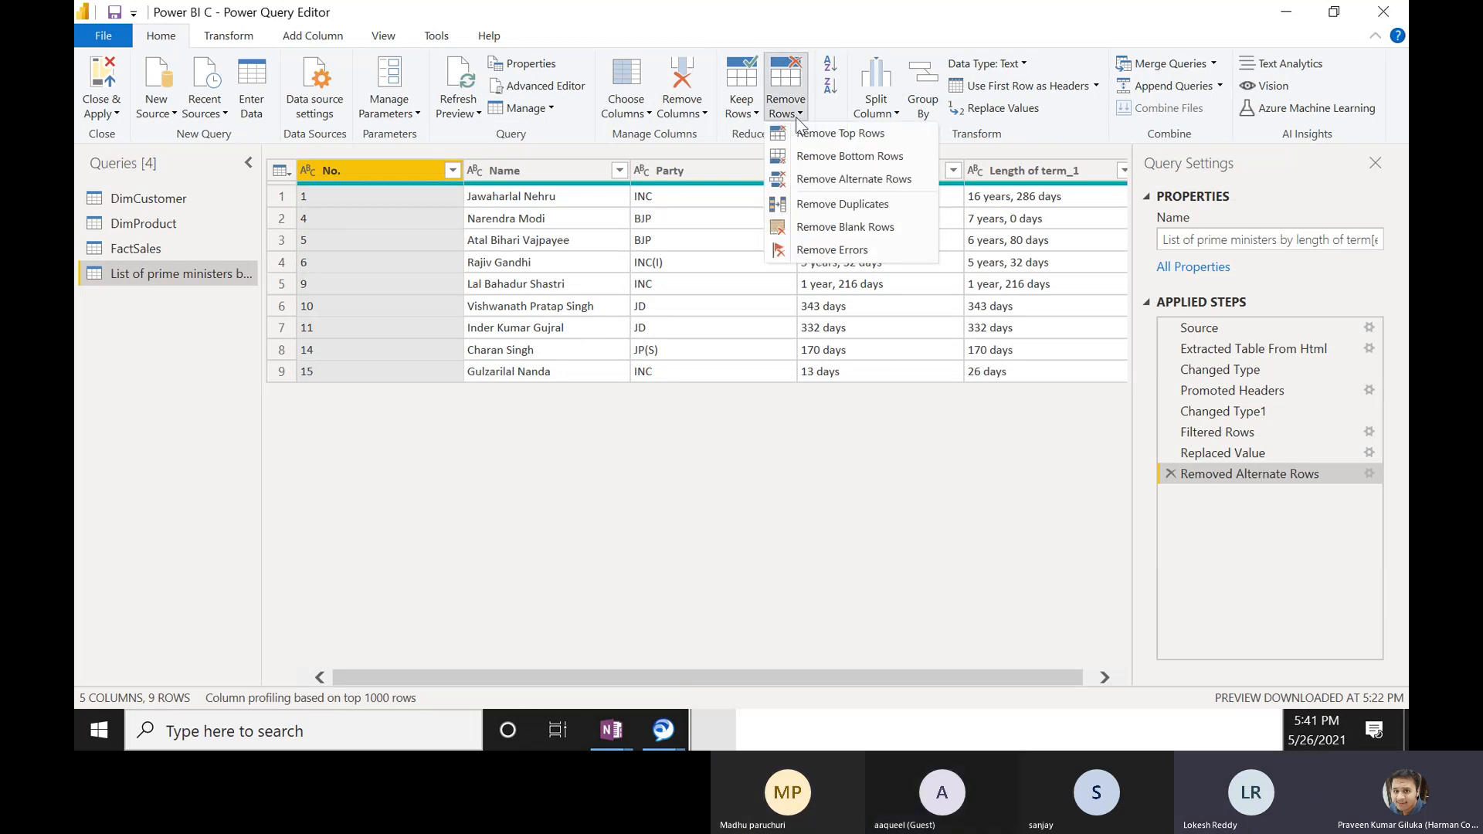
{"action": "left_click", "coordinate": [702, 459]}
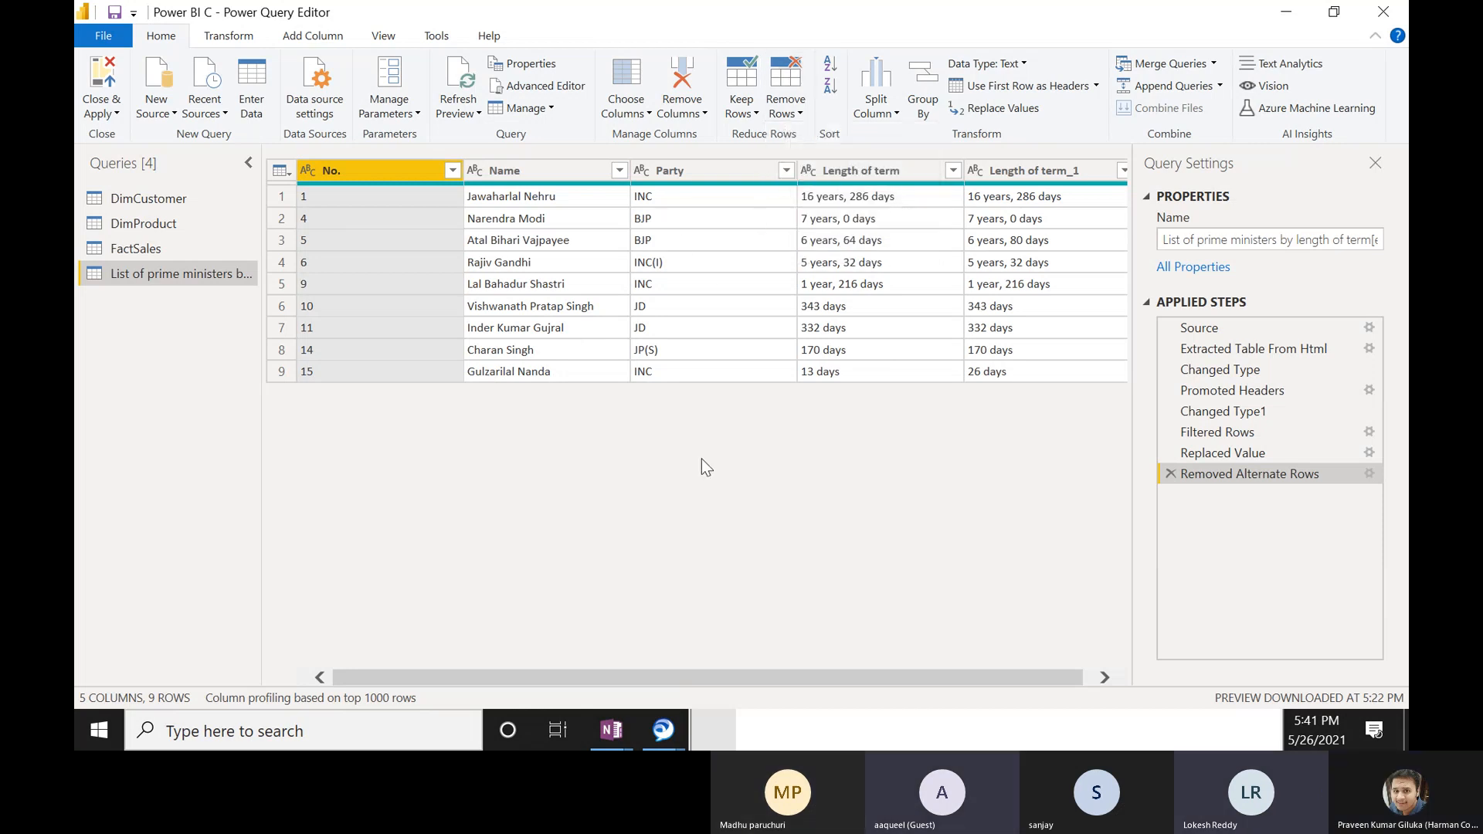
{"action": "left_click", "coordinate": [1366, 472]}
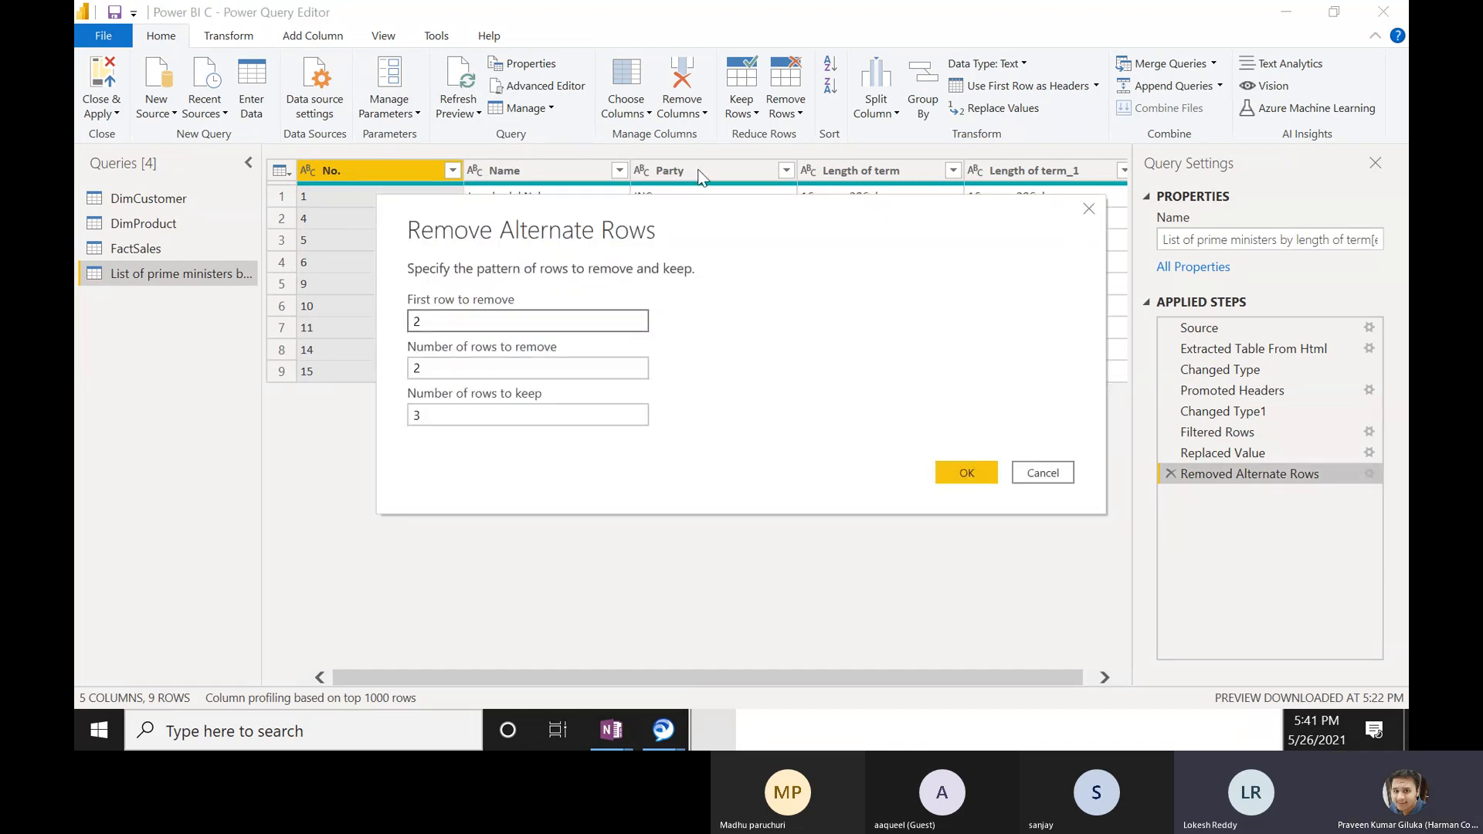
{"action": "left_click_drag", "start_coordinate": [699, 218], "coordinate": [837, 293]}
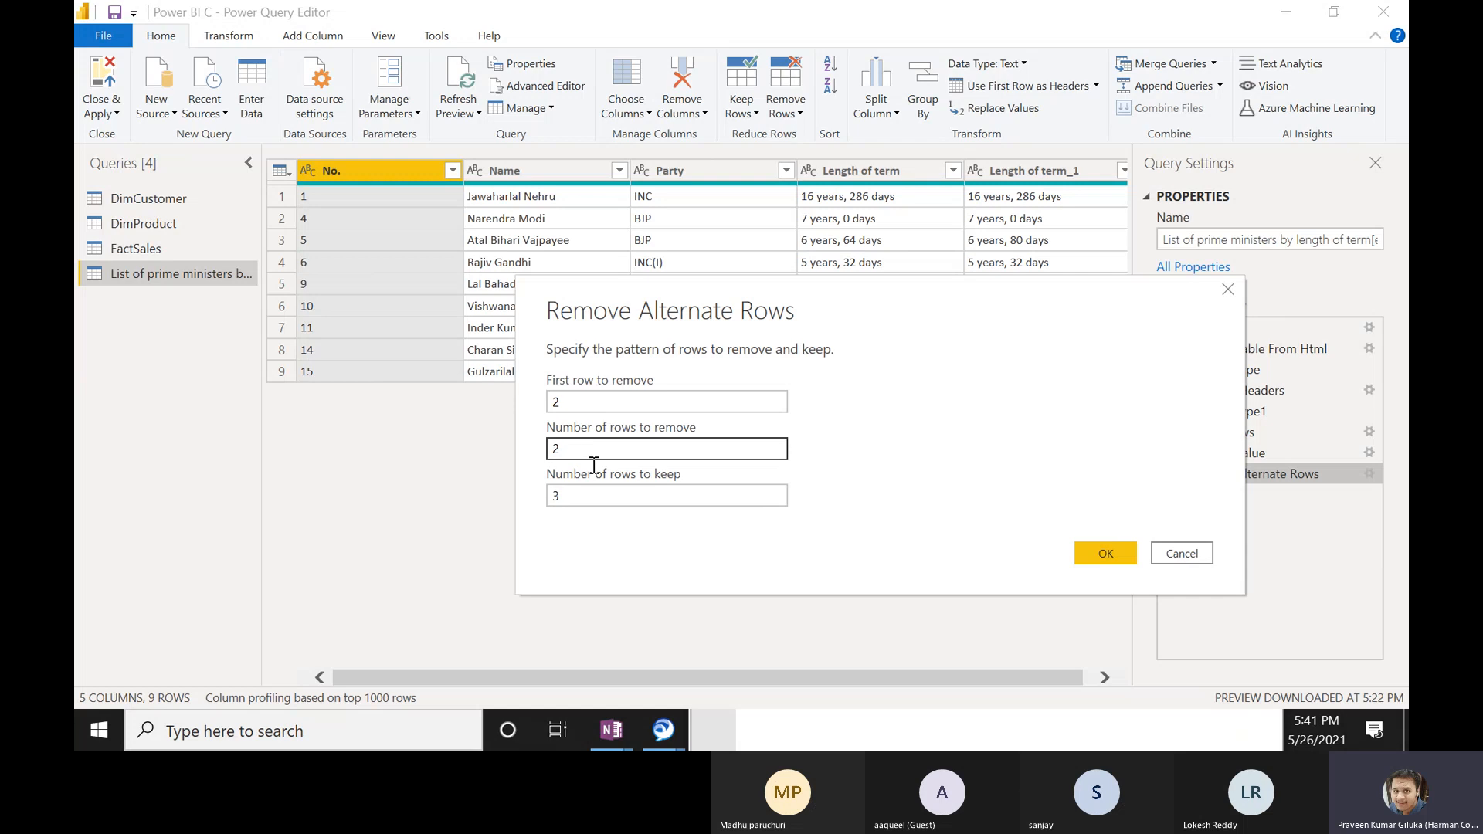
{"action": "left_click", "coordinate": [804, 726]}
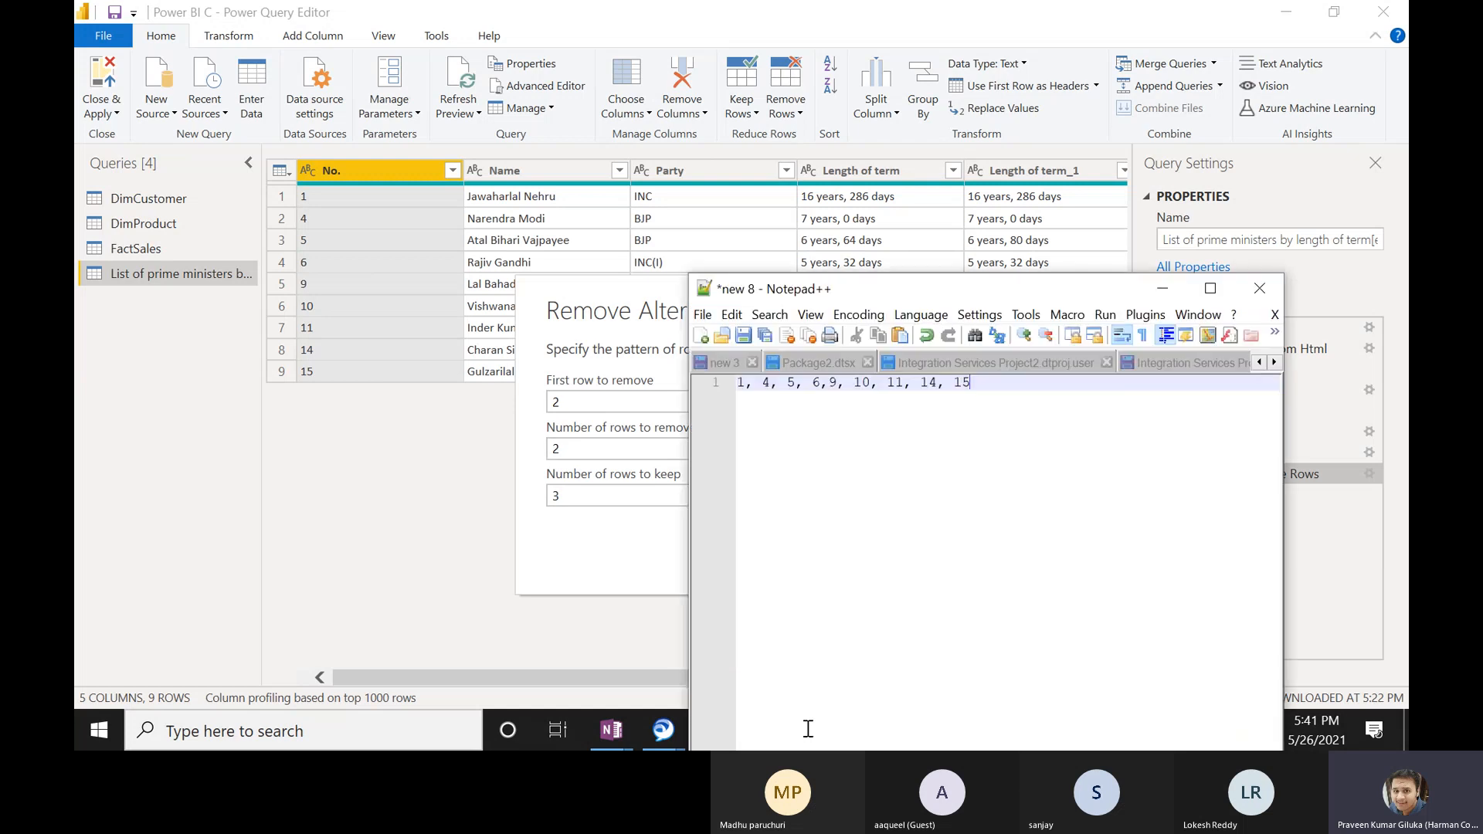
{"action": "double_click", "coordinate": [771, 387]}
{"action": "left_click_drag", "start_coordinate": [771, 386], "coordinate": [762, 387]}
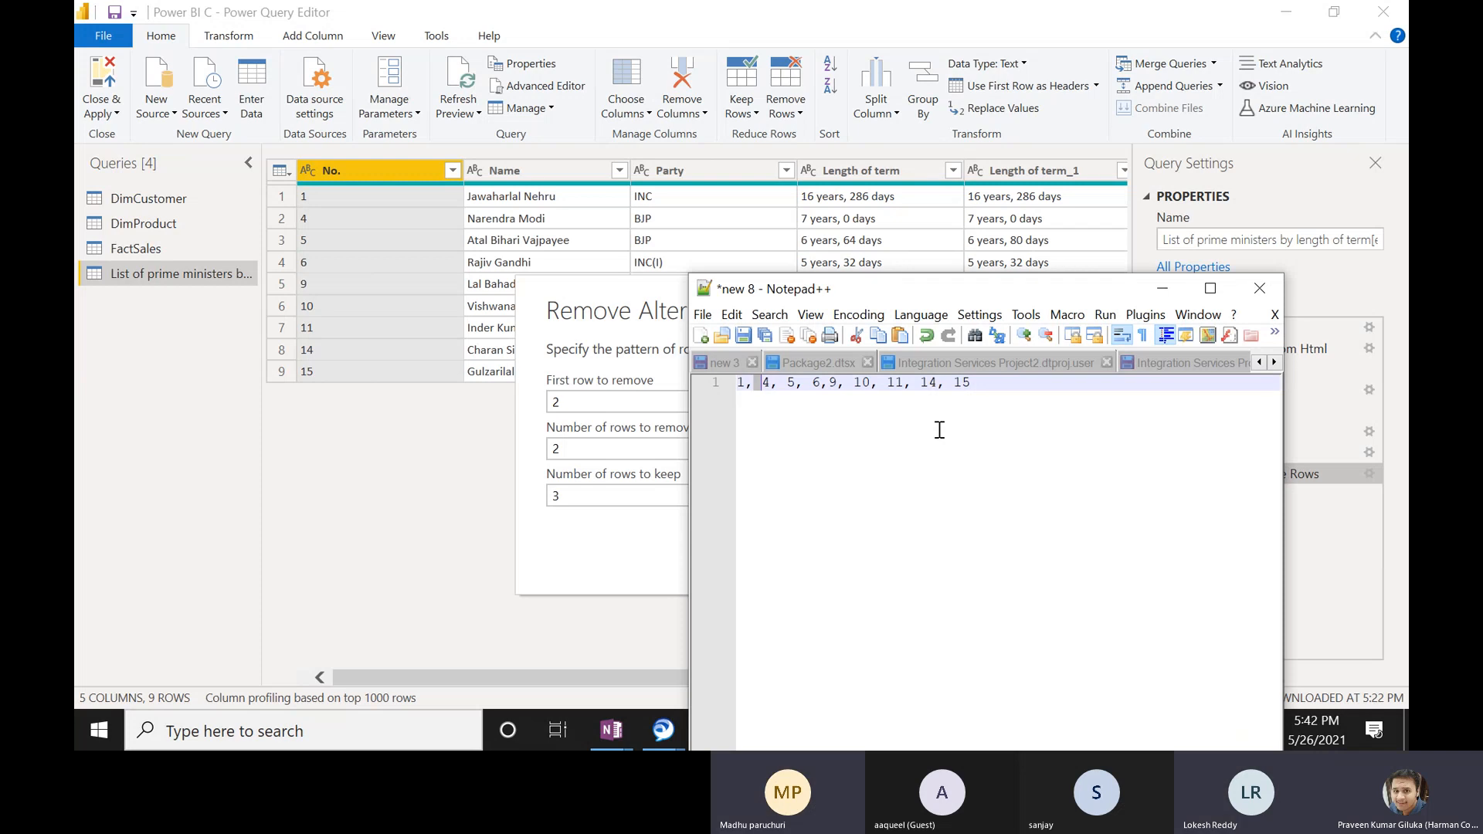
{"action": "left_click", "coordinate": [1161, 288]}
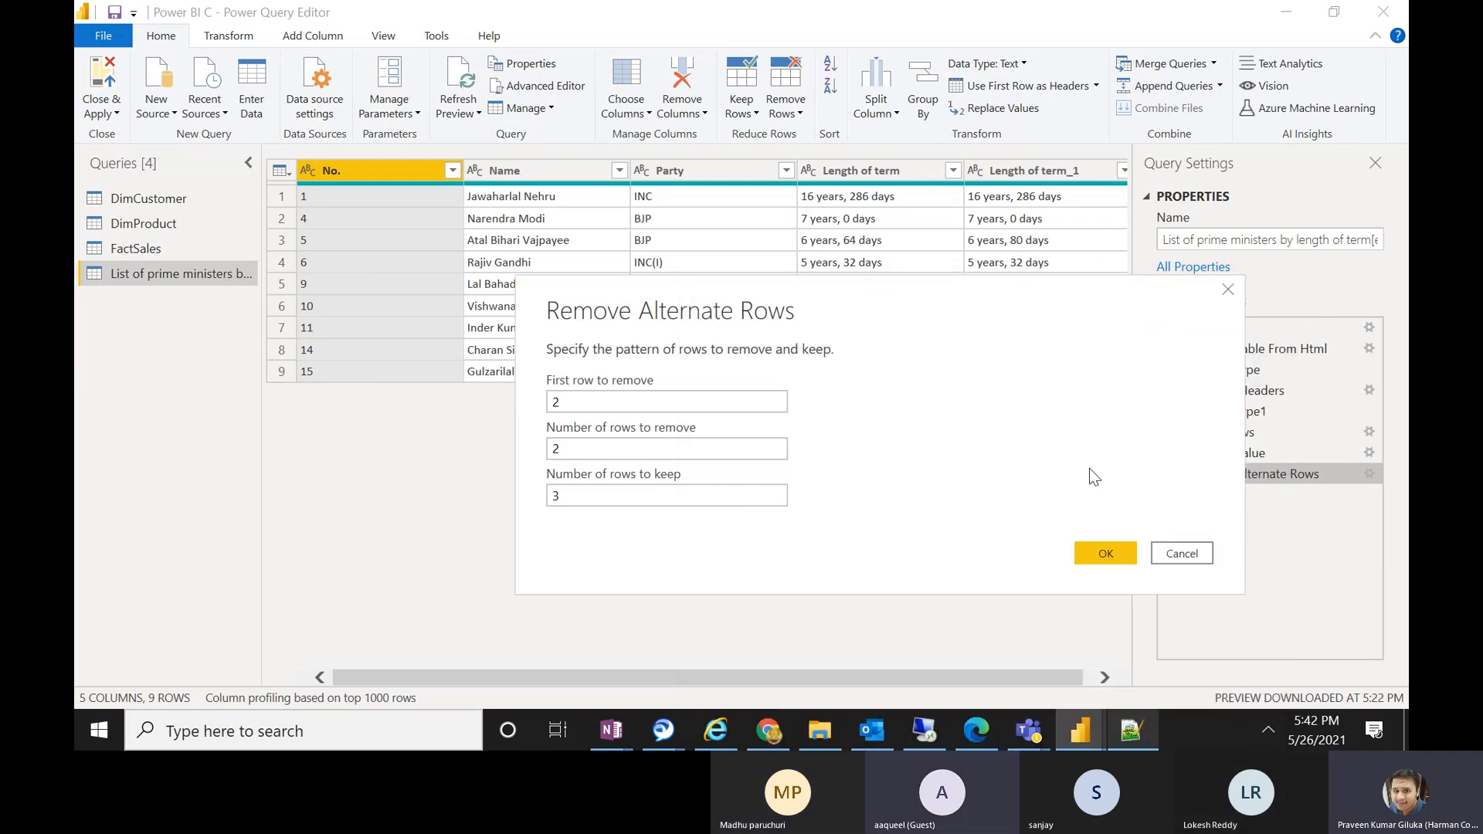
{"action": "left_click", "coordinate": [1178, 552]}
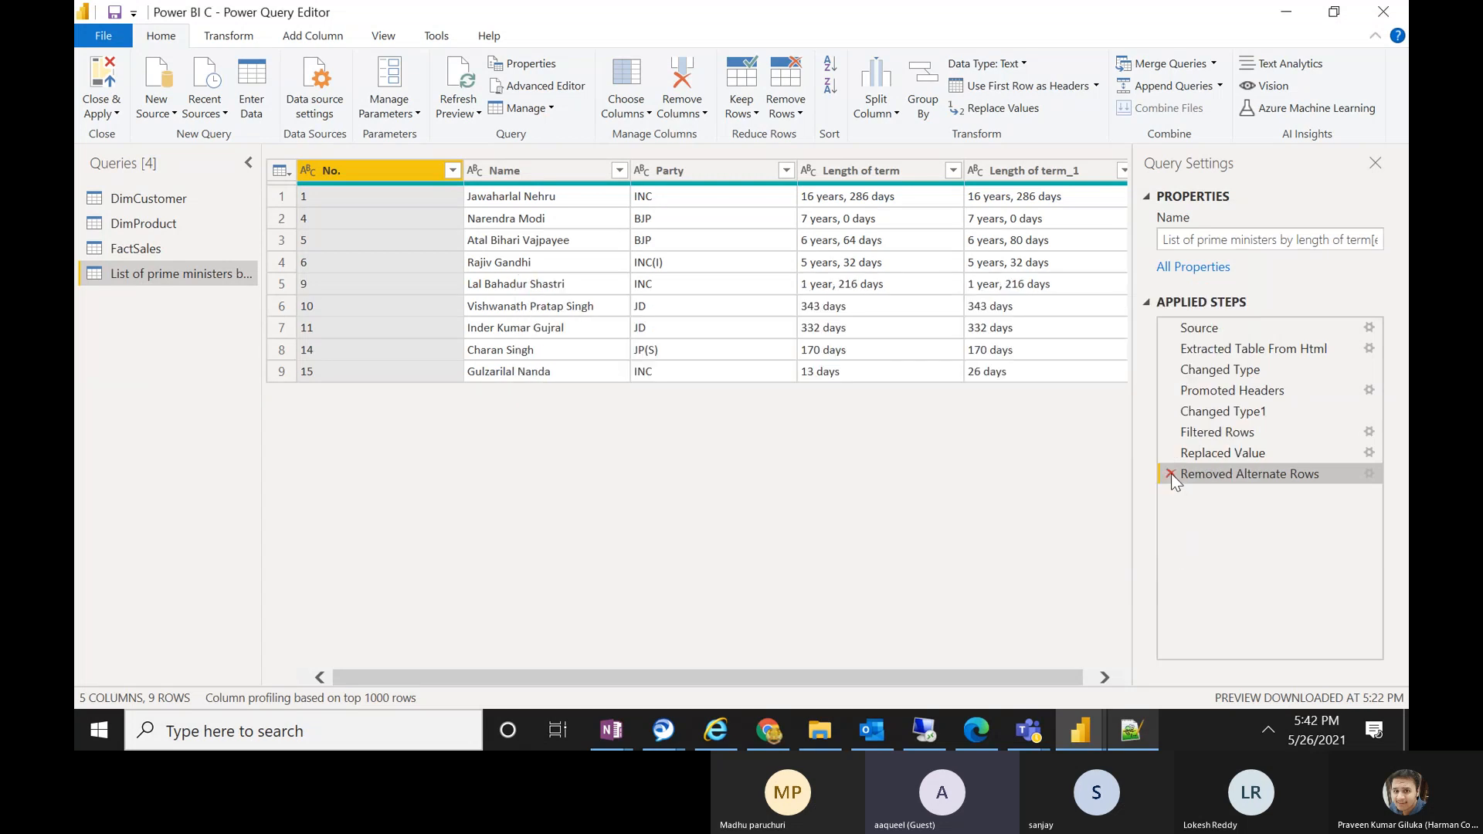
{"action": "left_click", "coordinate": [1171, 474]}
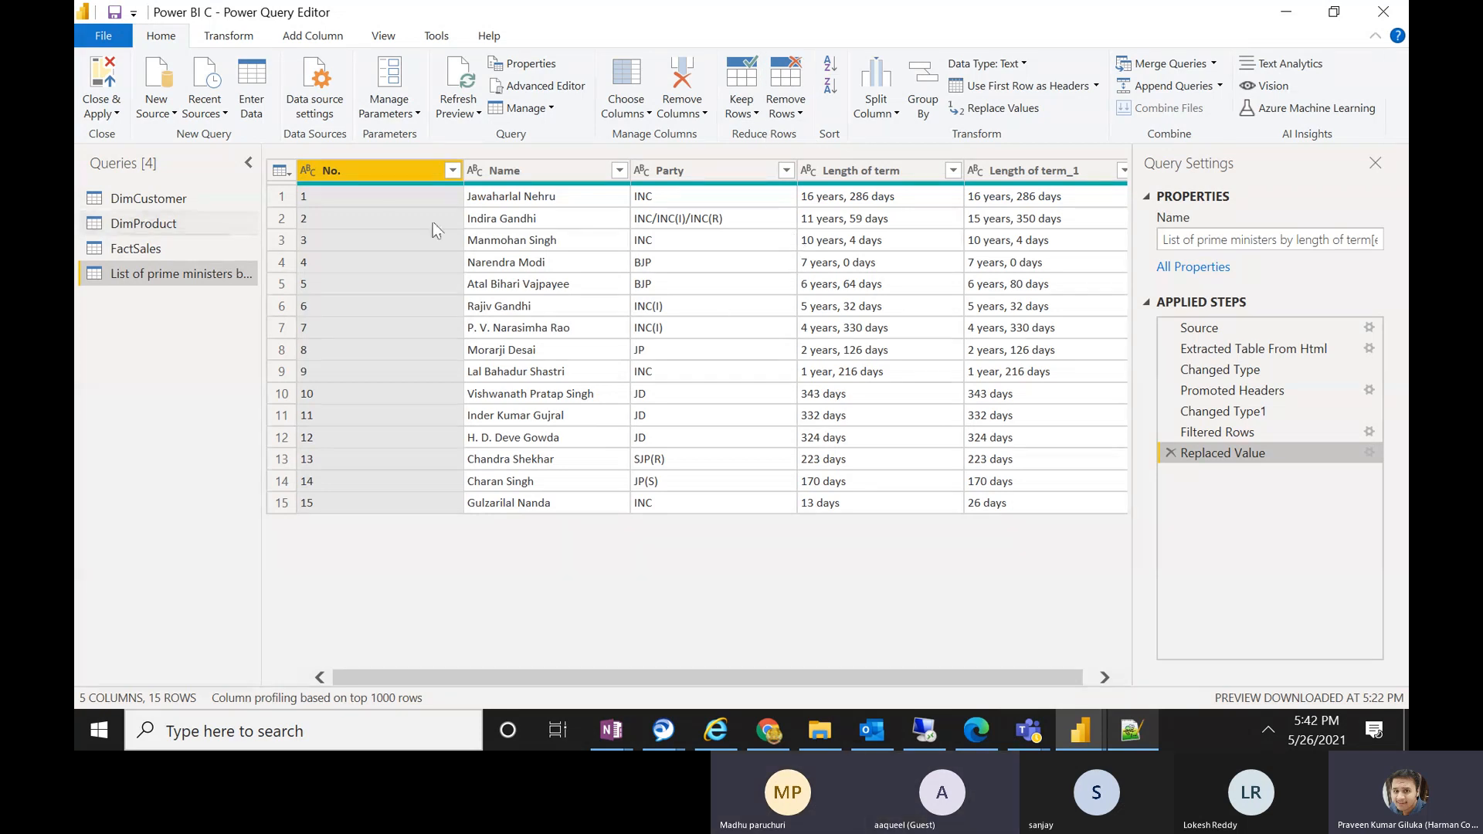
- Filter the value 8 out of the No. column
{"action": "left_click", "coordinate": [454, 172]}
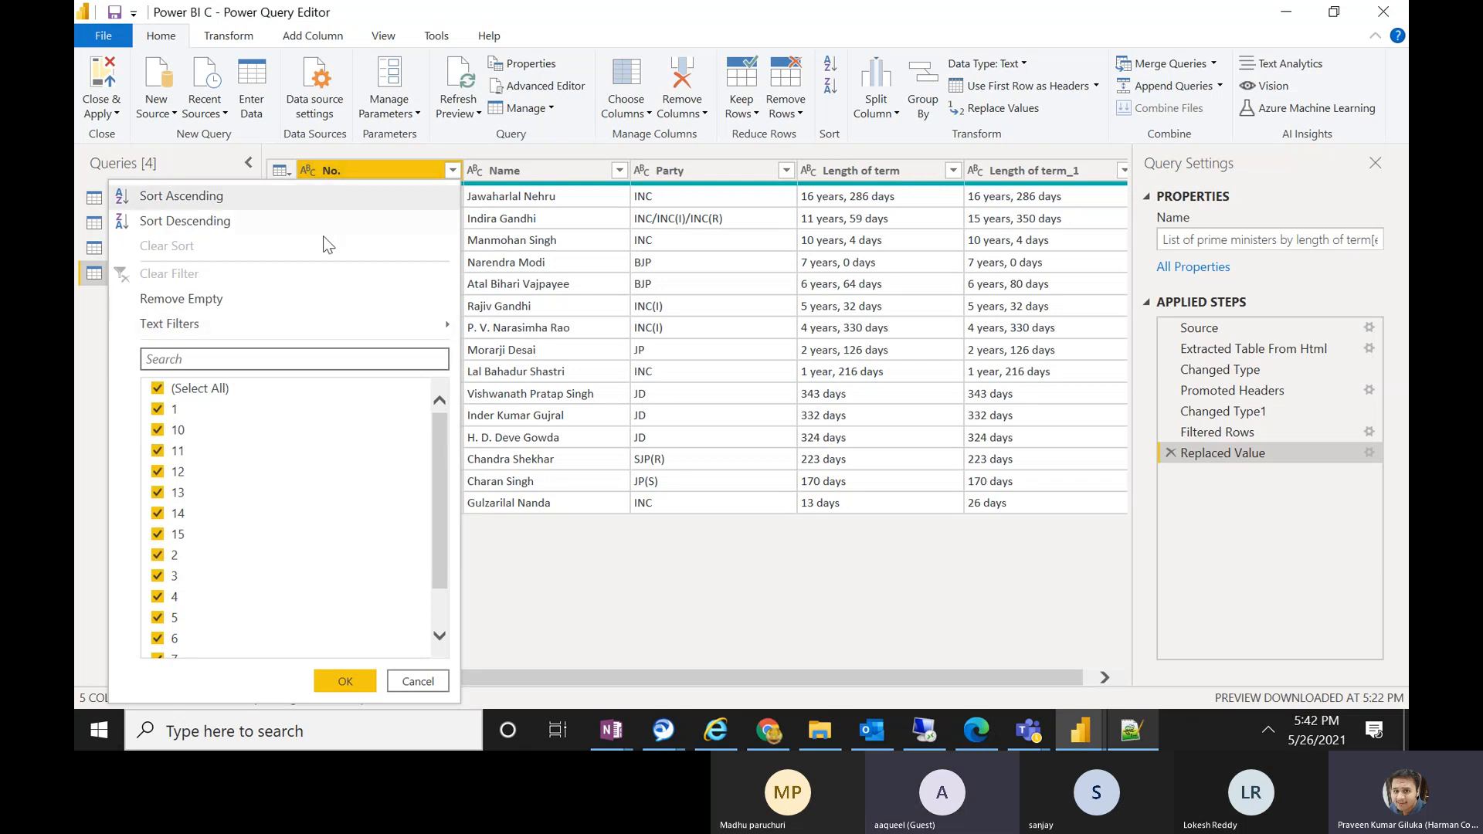
{"action": "left_click_drag", "start_coordinate": [438, 429], "coordinate": [432, 541]}
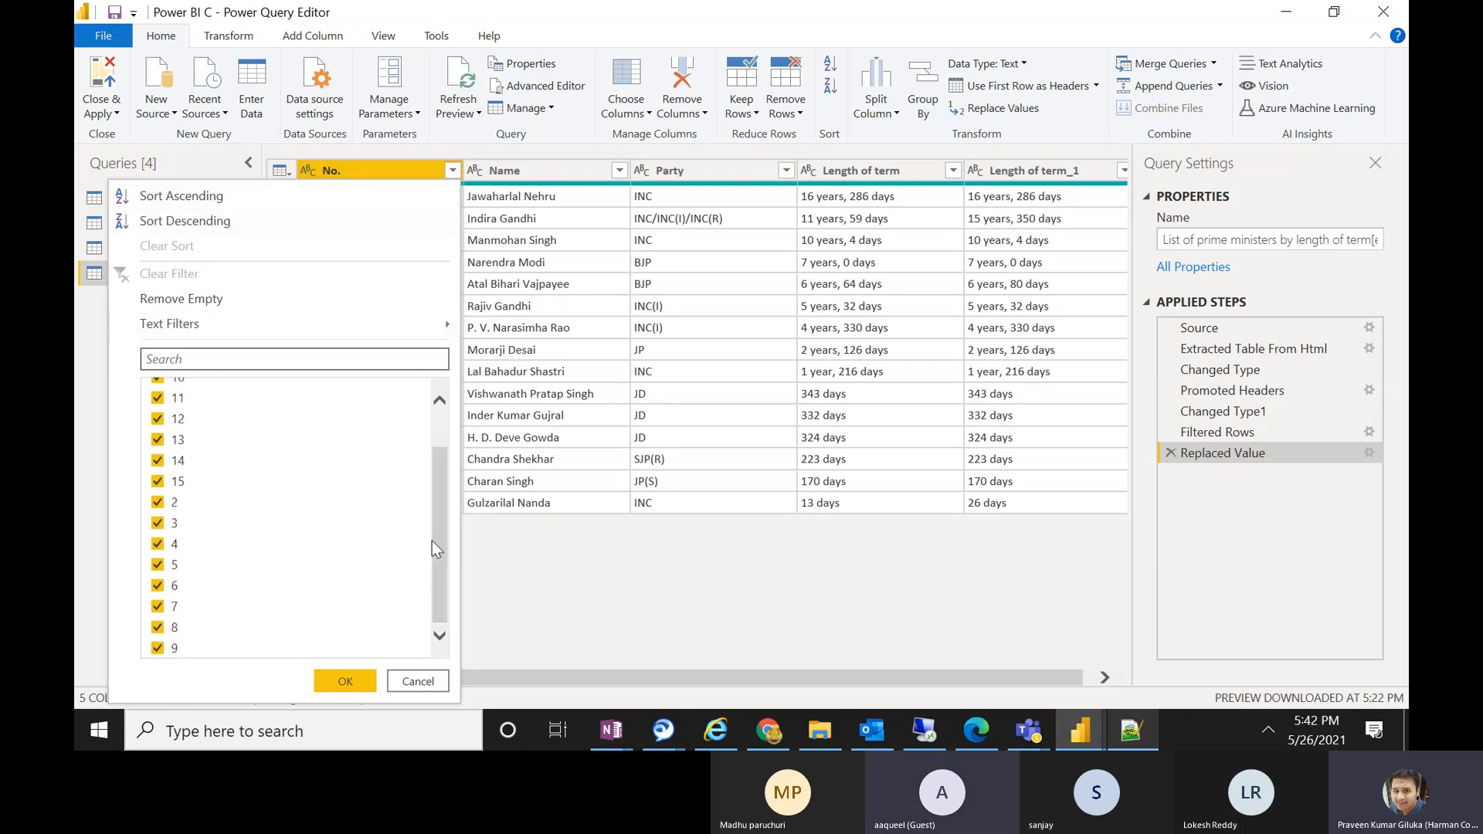
{"action": "left_click", "coordinate": [159, 627]}
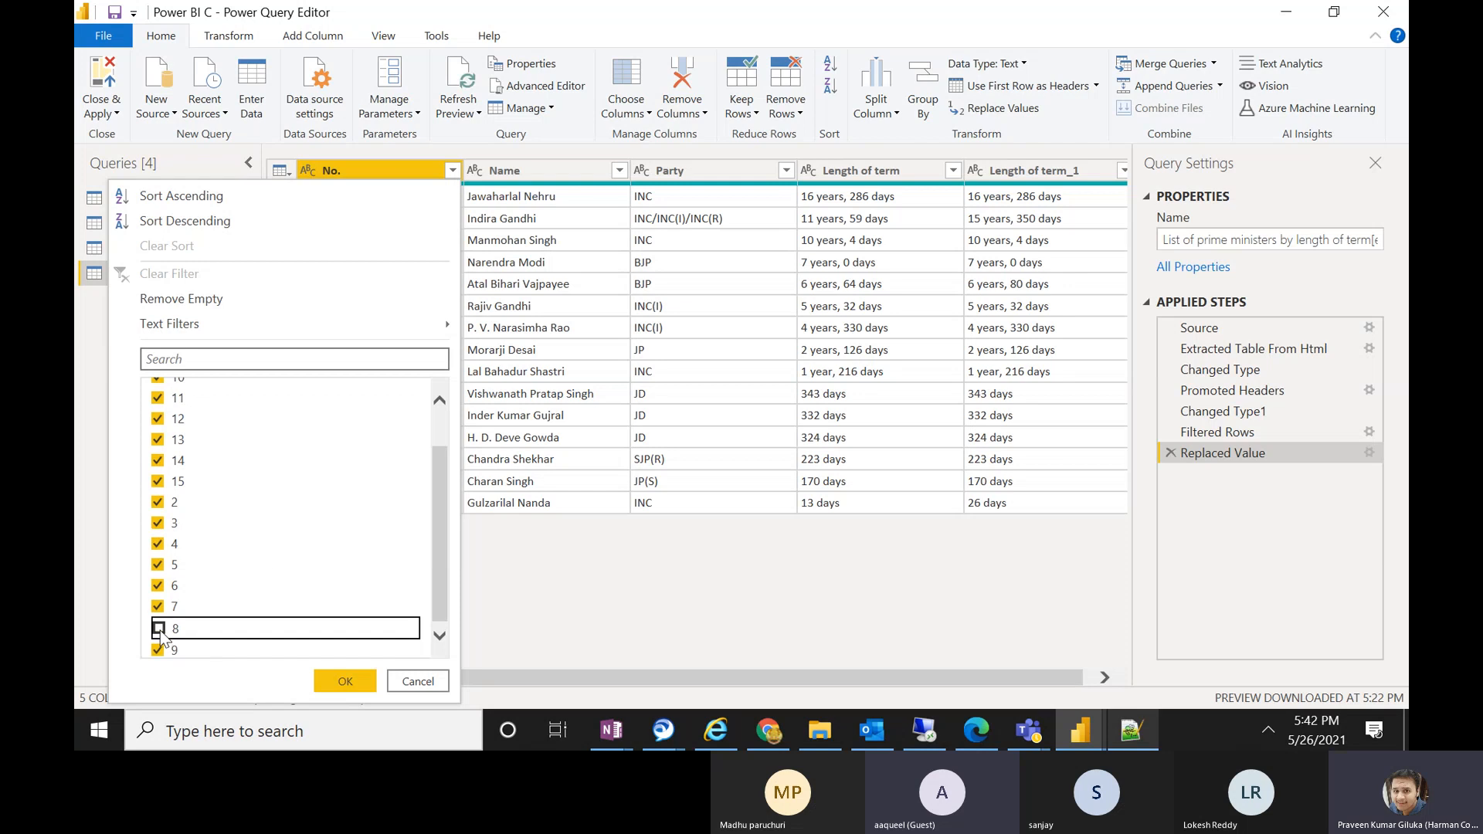
{"action": "left_click", "coordinate": [345, 680]}
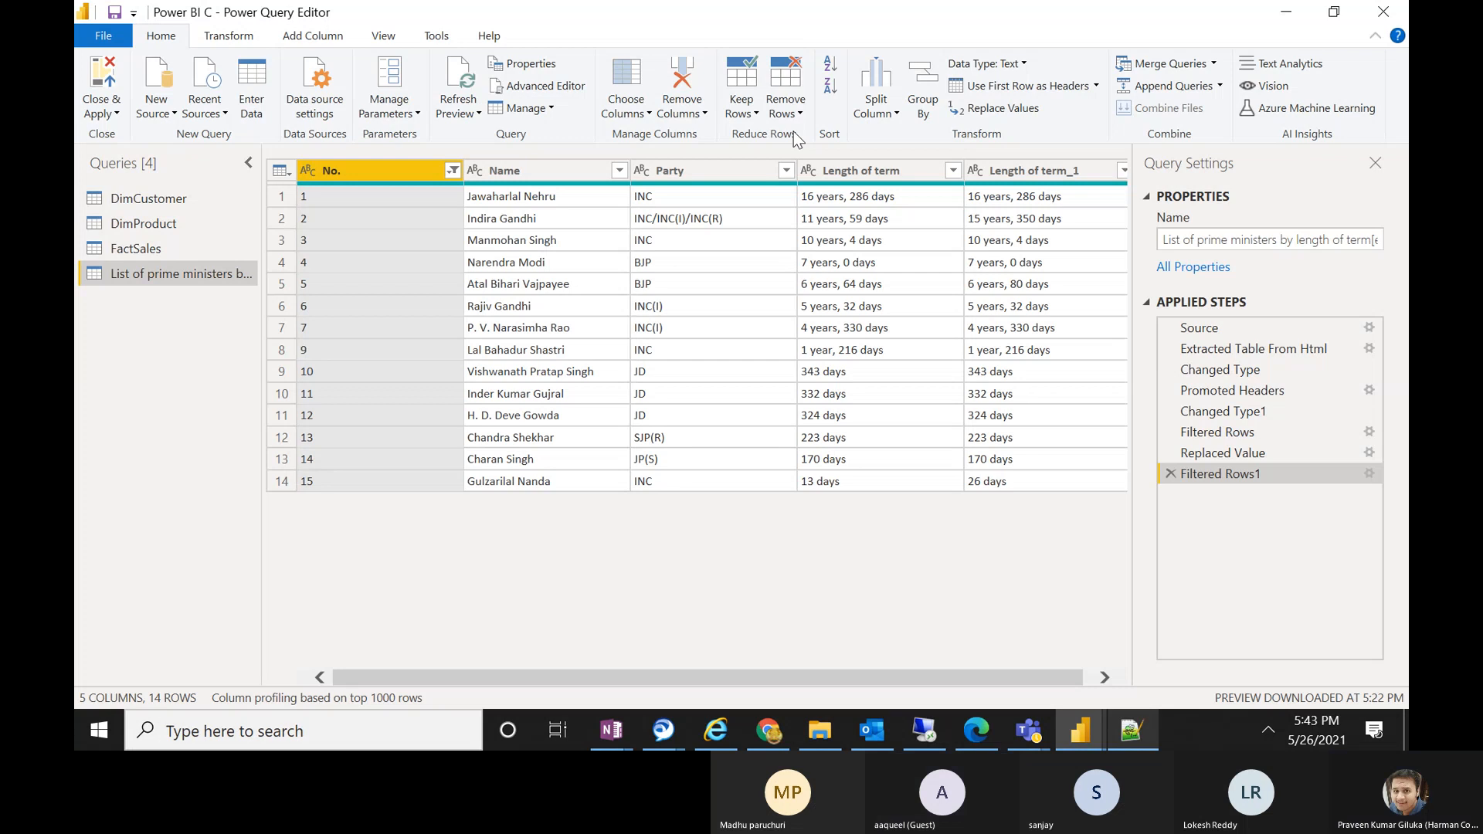
- Check the No. column's filter list and delete the Filtered Rows1 step to undo the filter
{"action": "left_click", "coordinate": [454, 171]}
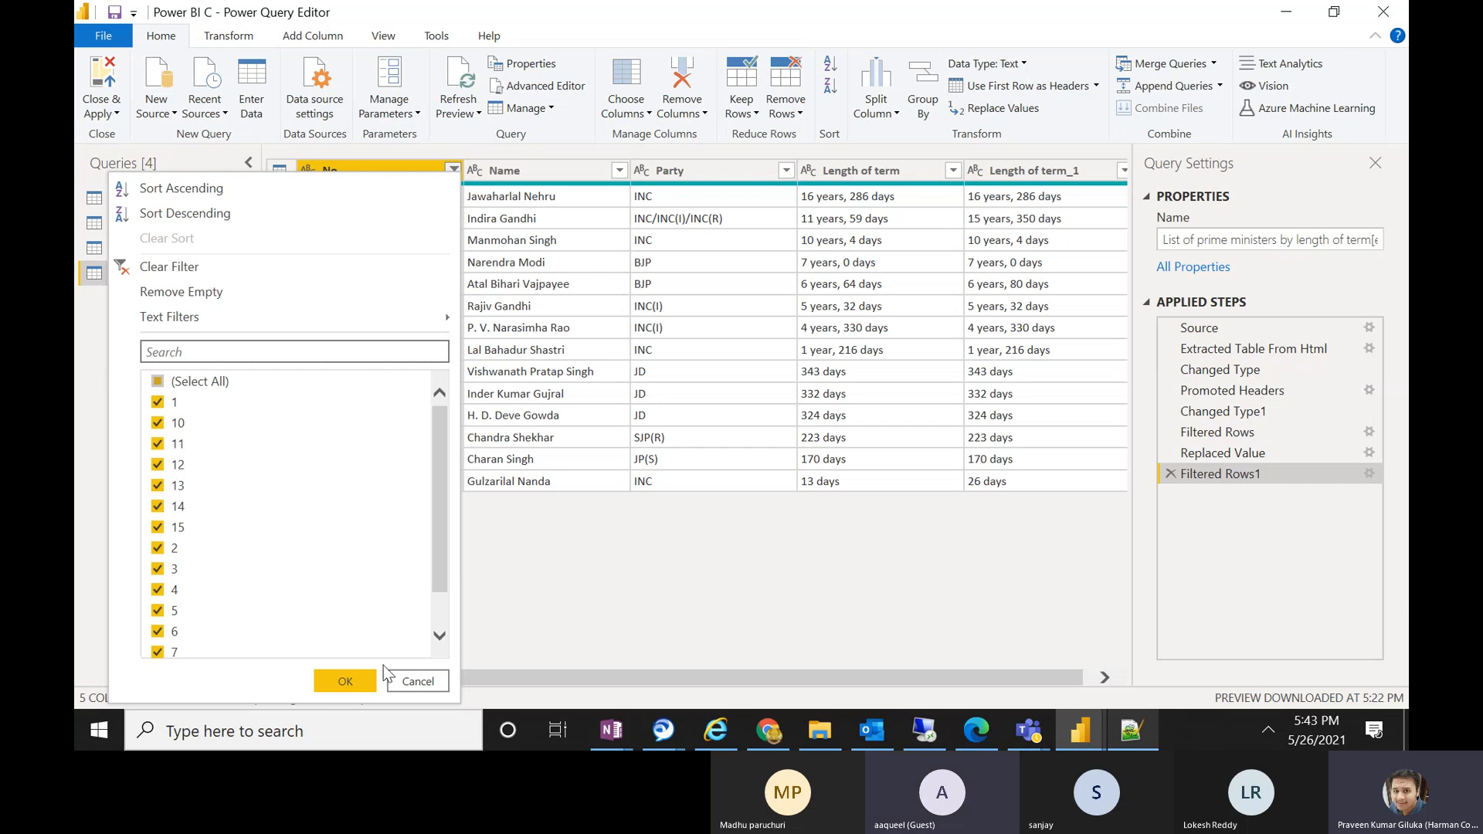
{"action": "left_click", "coordinate": [417, 680]}
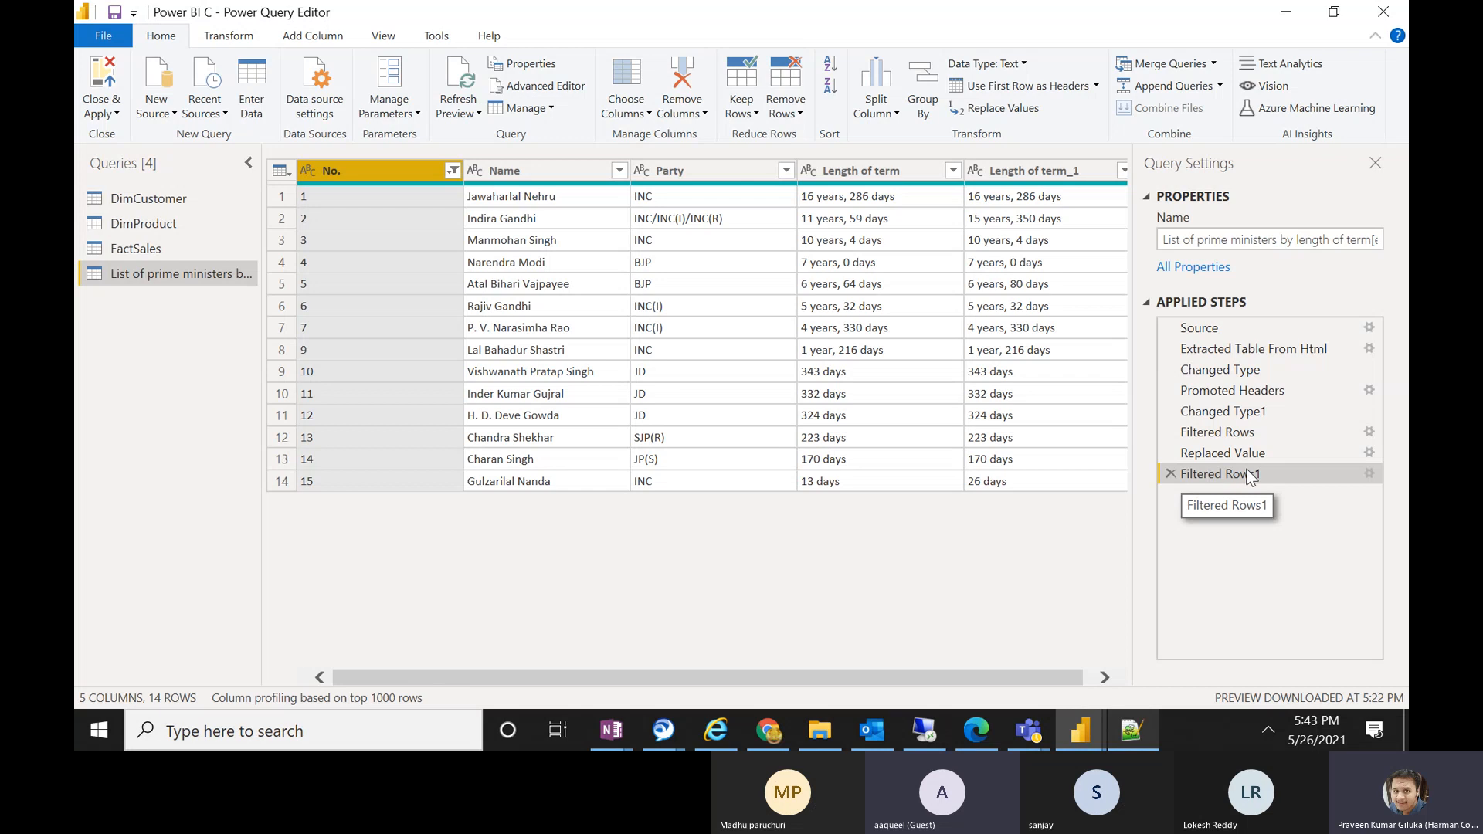
{"action": "left_click", "coordinate": [1170, 474]}
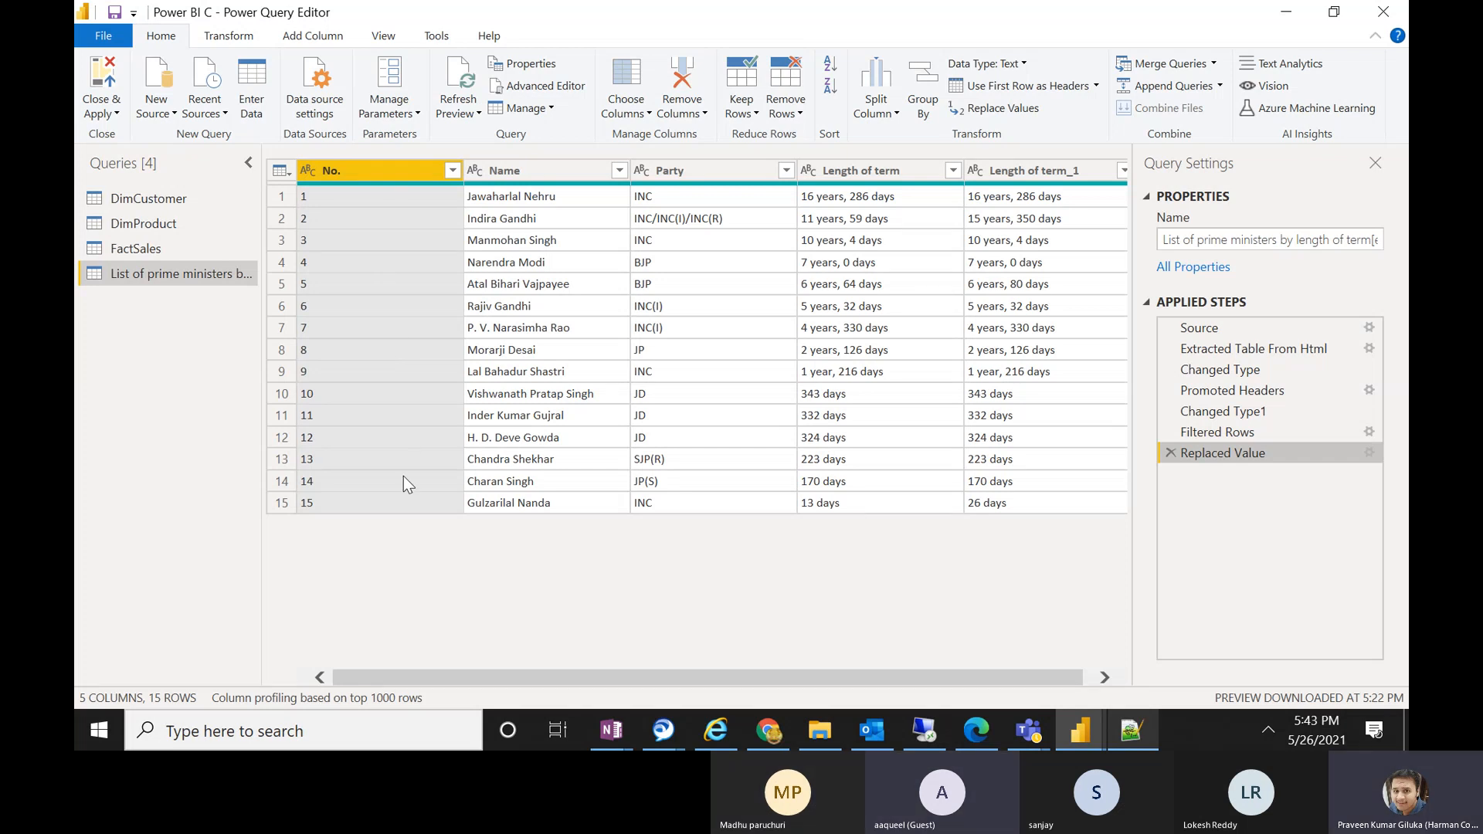
- Remove the rows with duplicate values in the Party column
{"action": "left_click", "coordinate": [800, 114]}
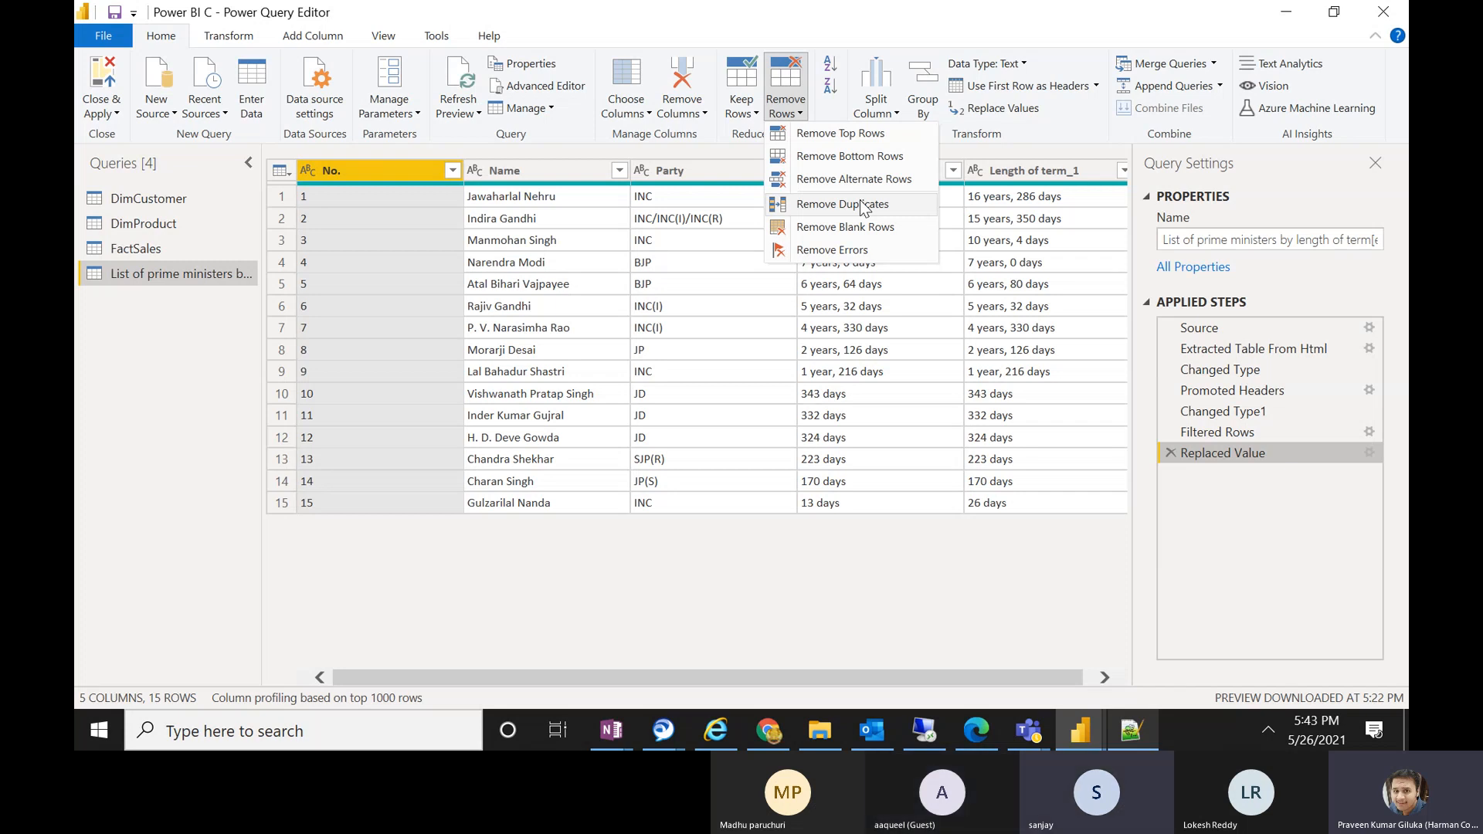
{"action": "left_click", "coordinate": [688, 577]}
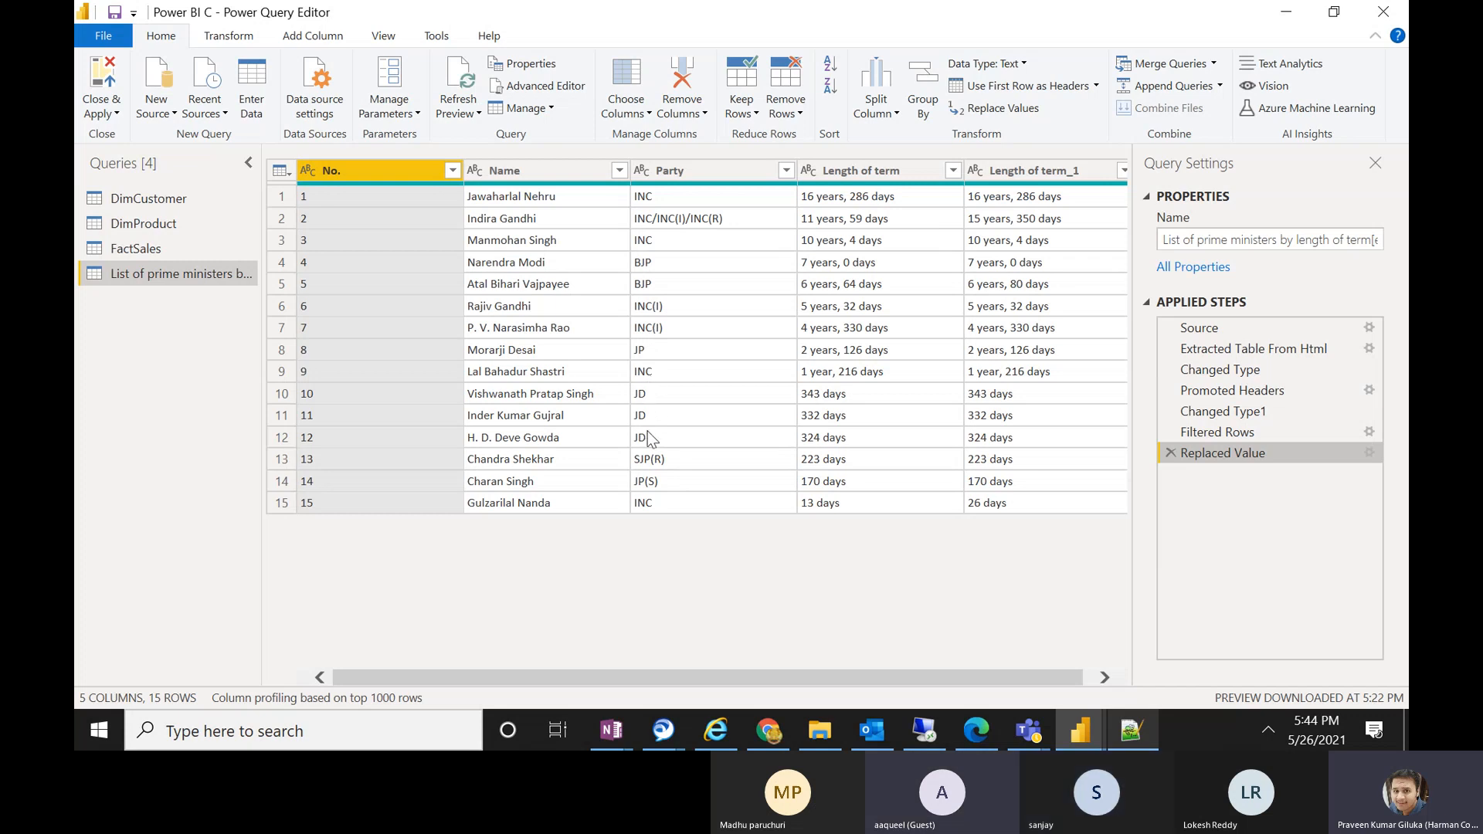
{"action": "left_click", "coordinate": [692, 174]}
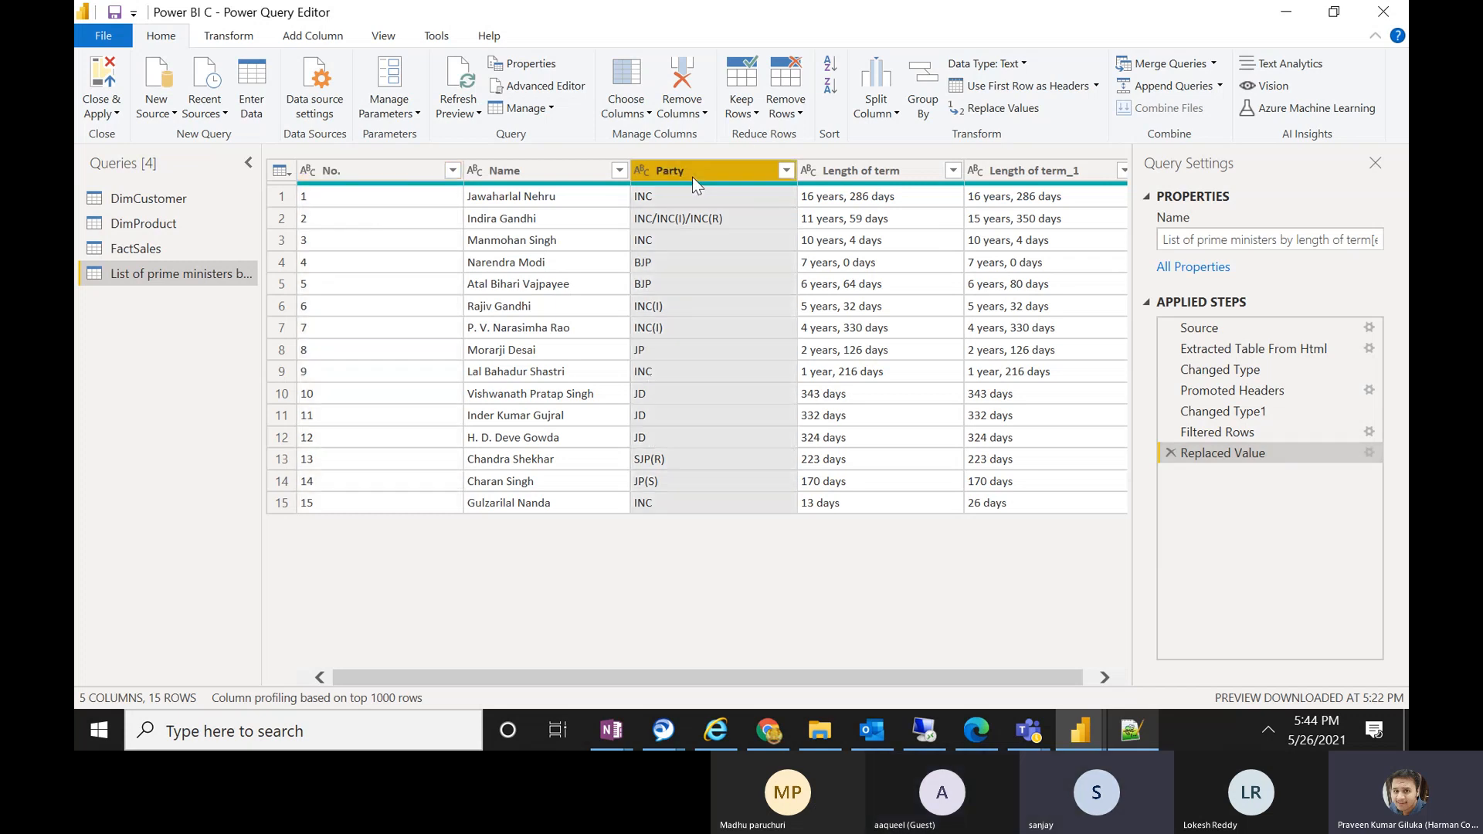
{"action": "left_click", "coordinate": [785, 108]}
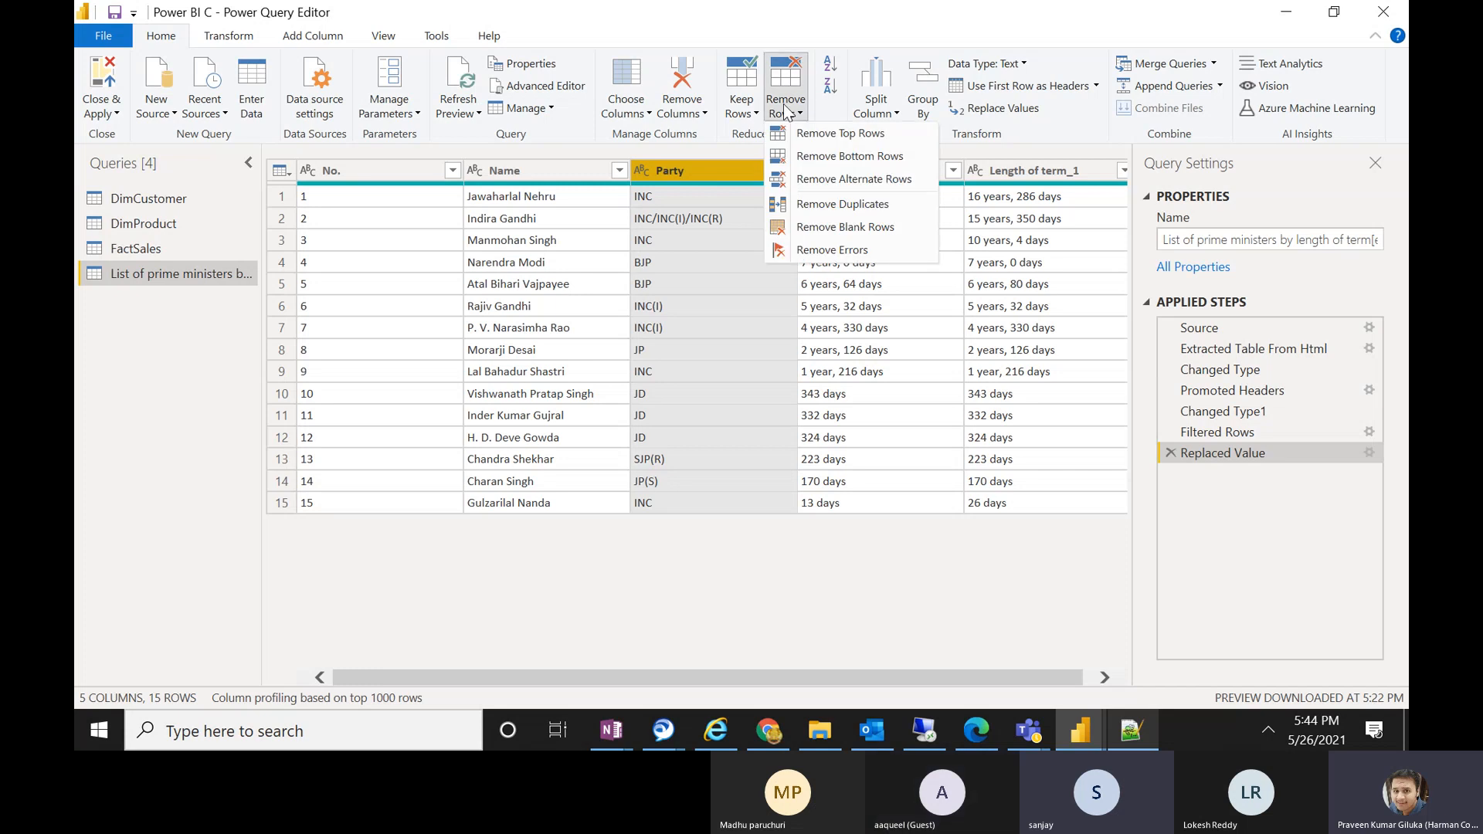
{"action": "left_click", "coordinate": [830, 203]}
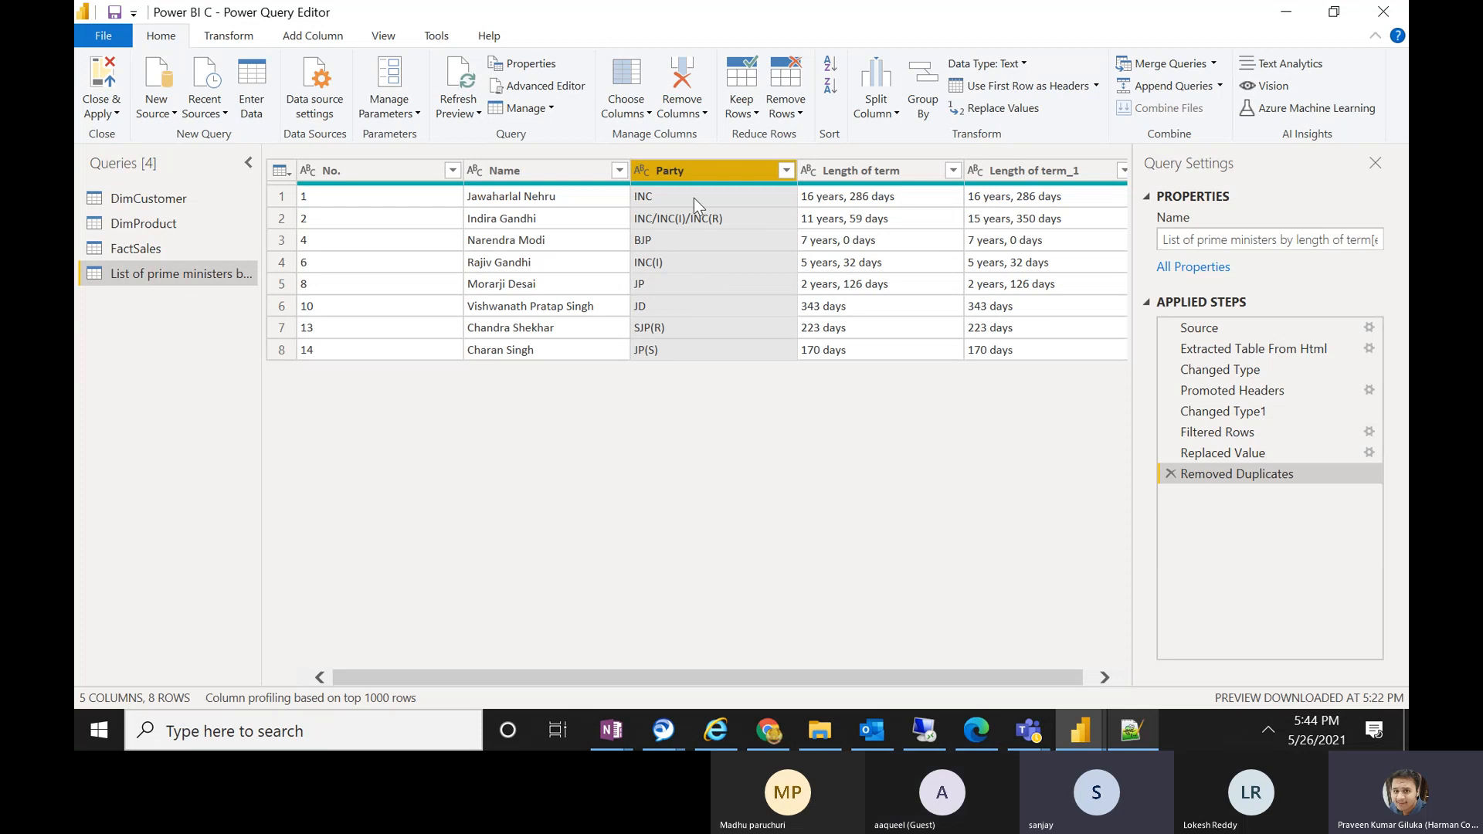
{"action": "left_click", "coordinate": [785, 107]}
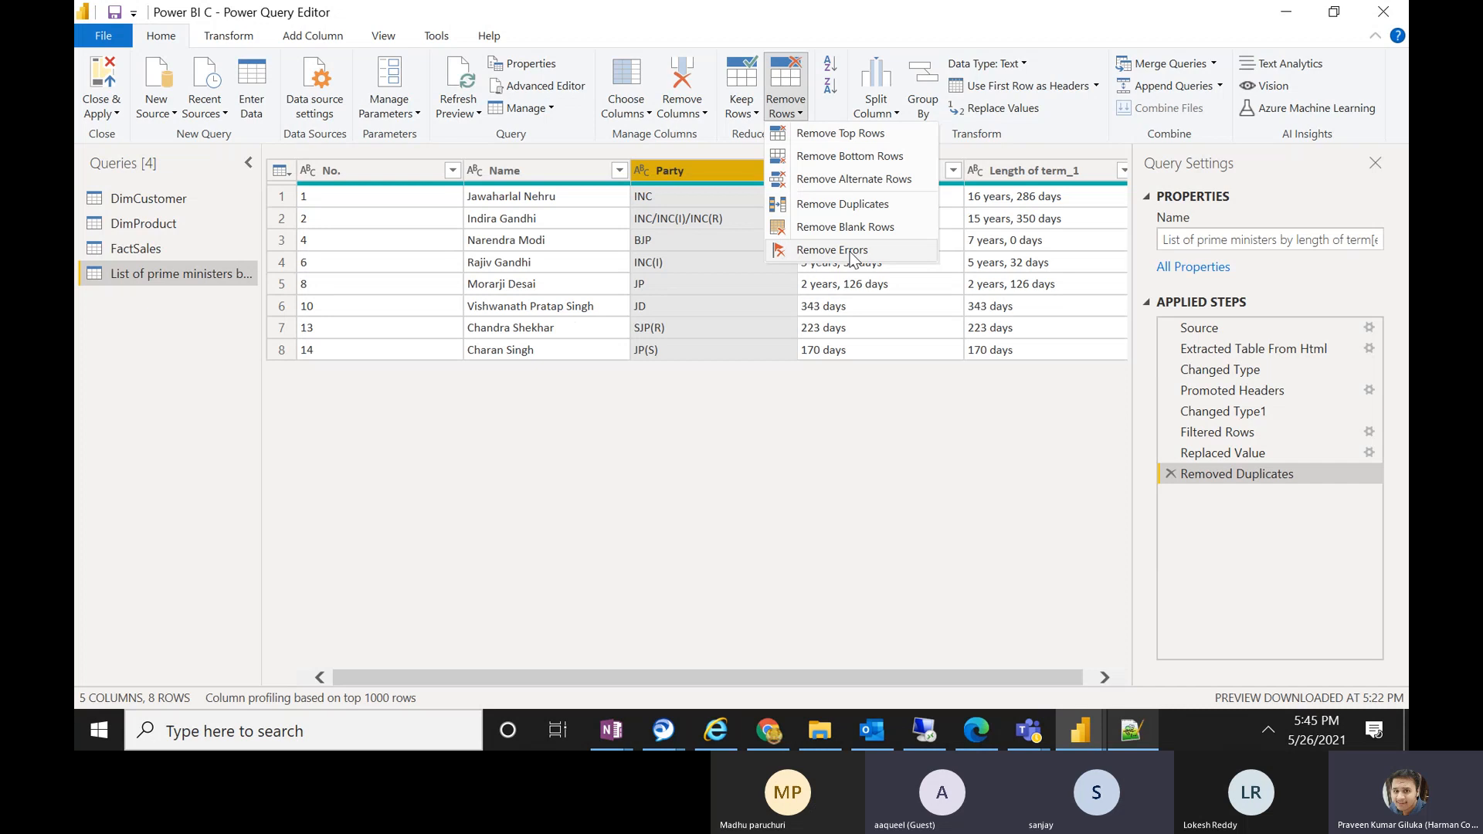
{"action": "left_click", "coordinate": [780, 429]}
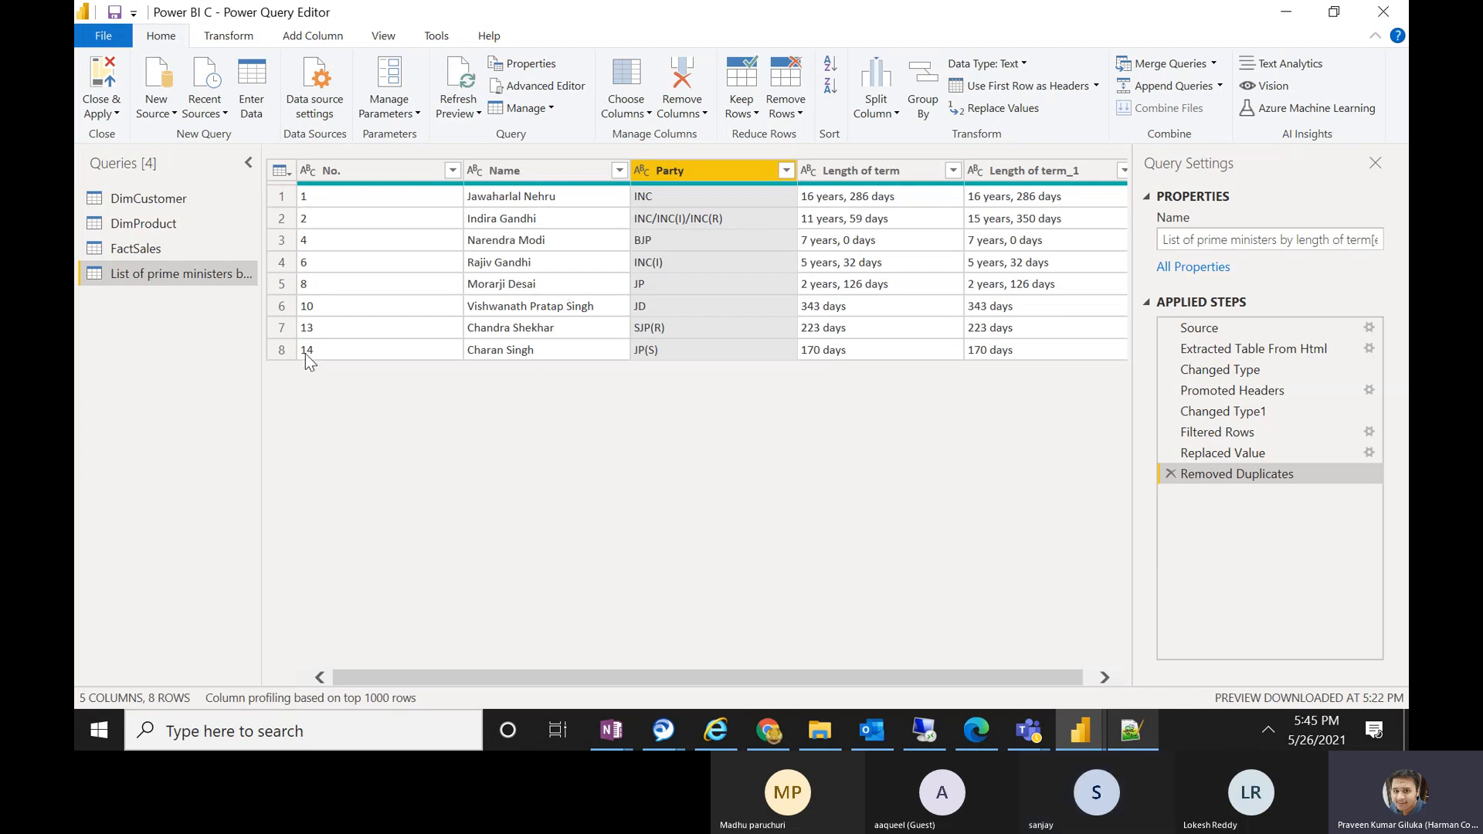
- Set the No. column's data type to Text
{"action": "left_click", "coordinate": [308, 171]}
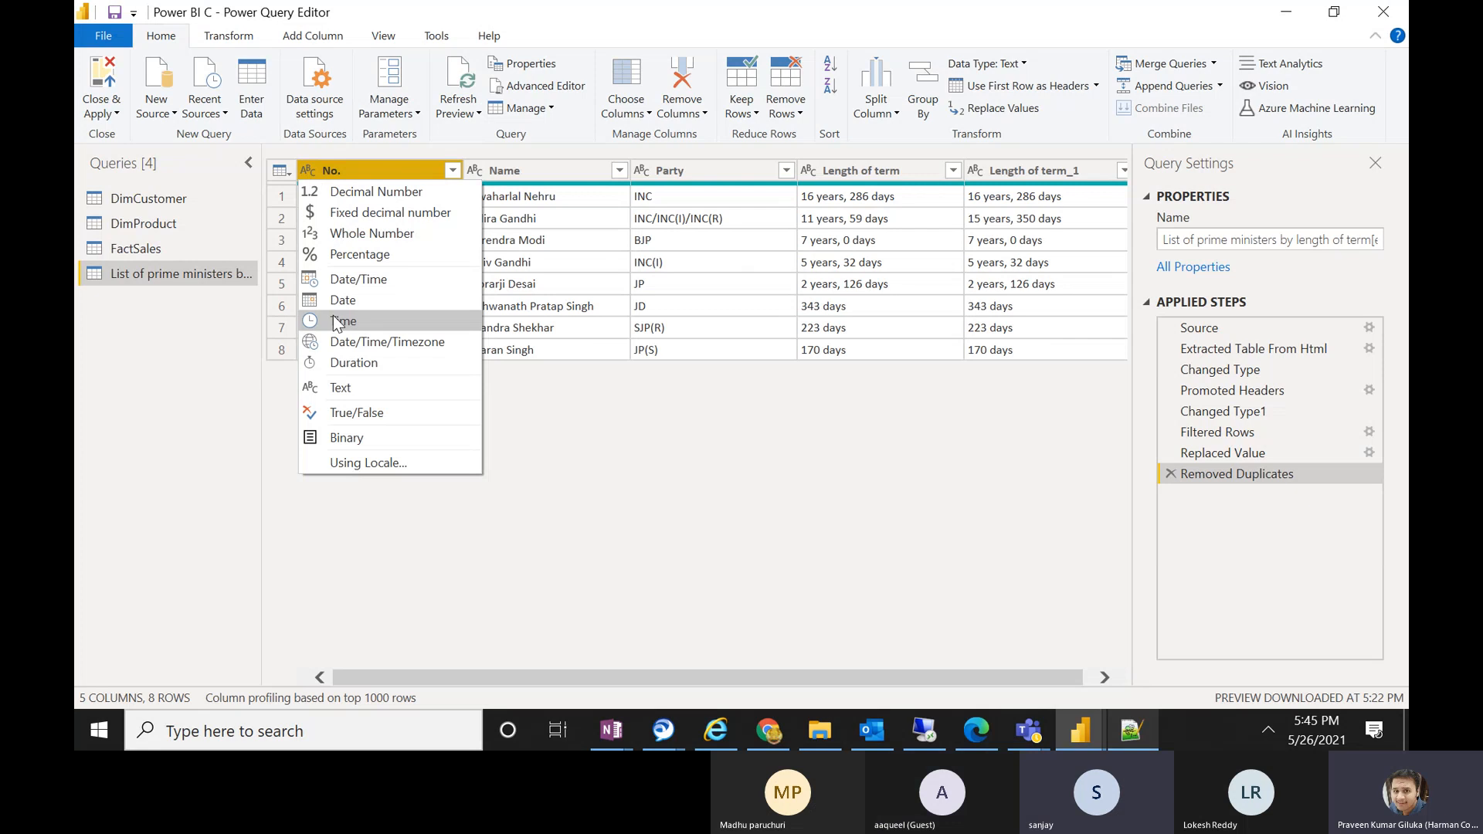
{"action": "left_click", "coordinate": [351, 387]}
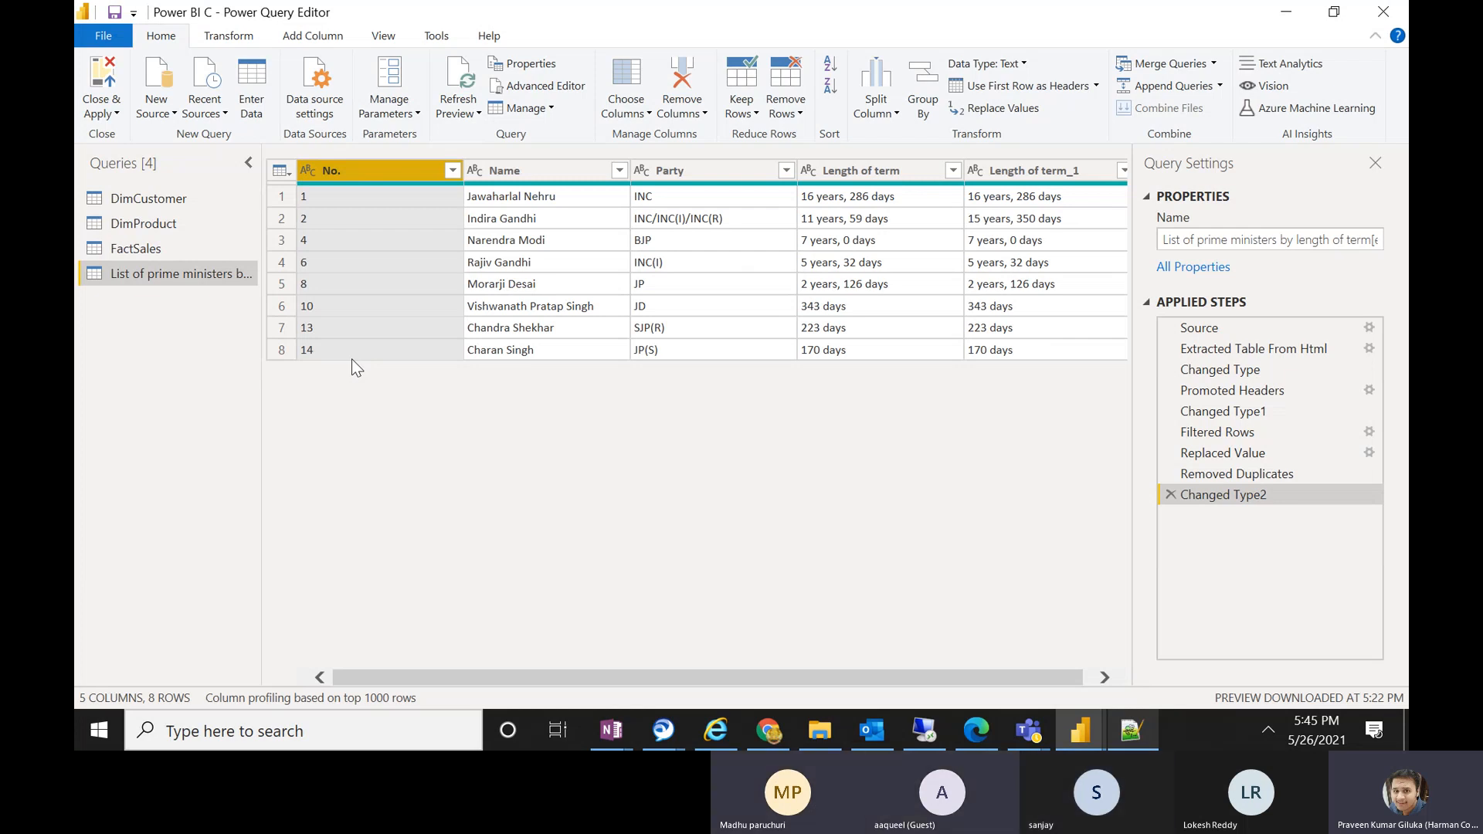
{"action": "left_click", "coordinate": [307, 171]}
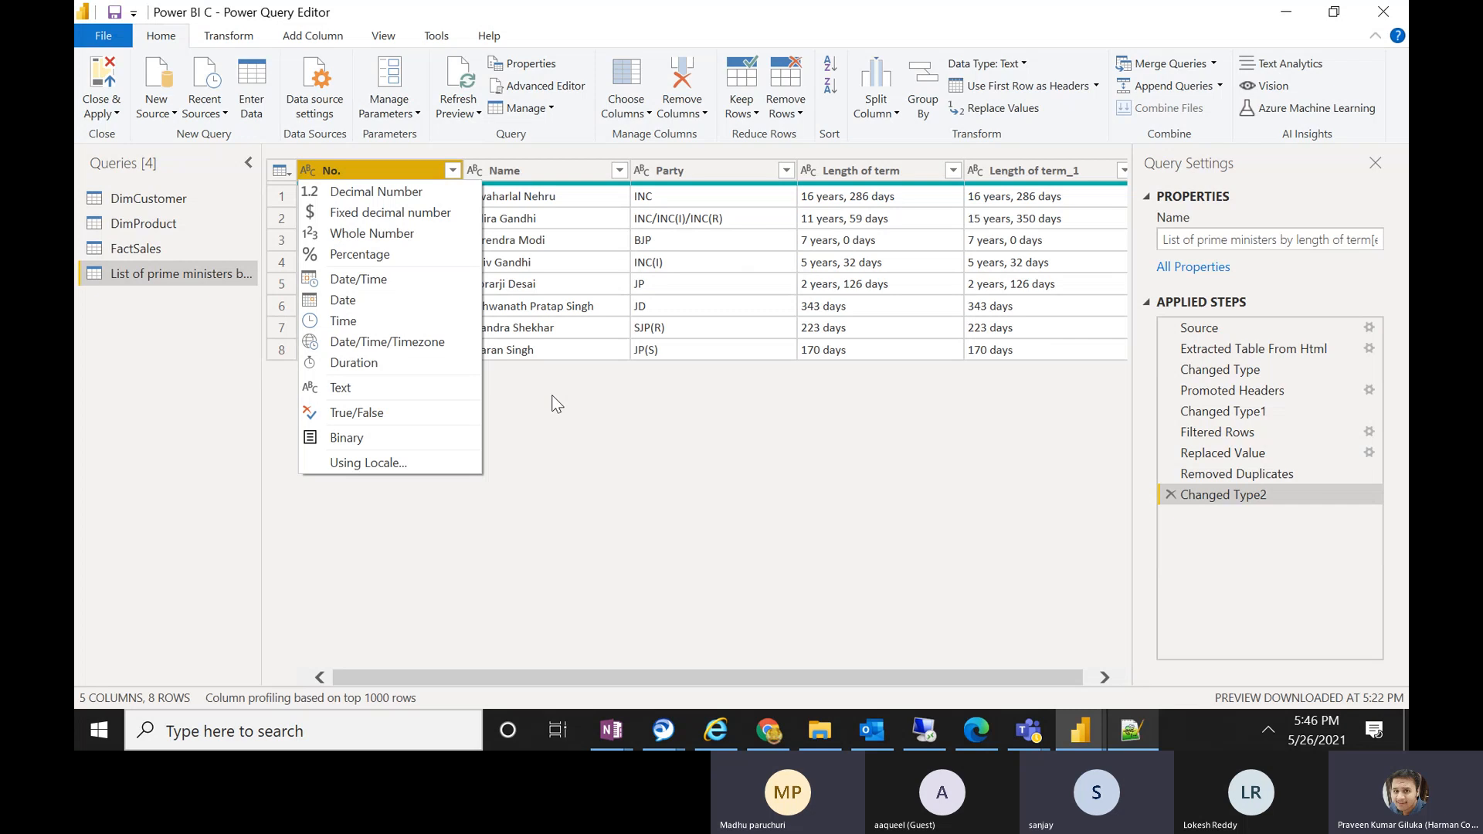
{"action": "key", "text": "Escape"}
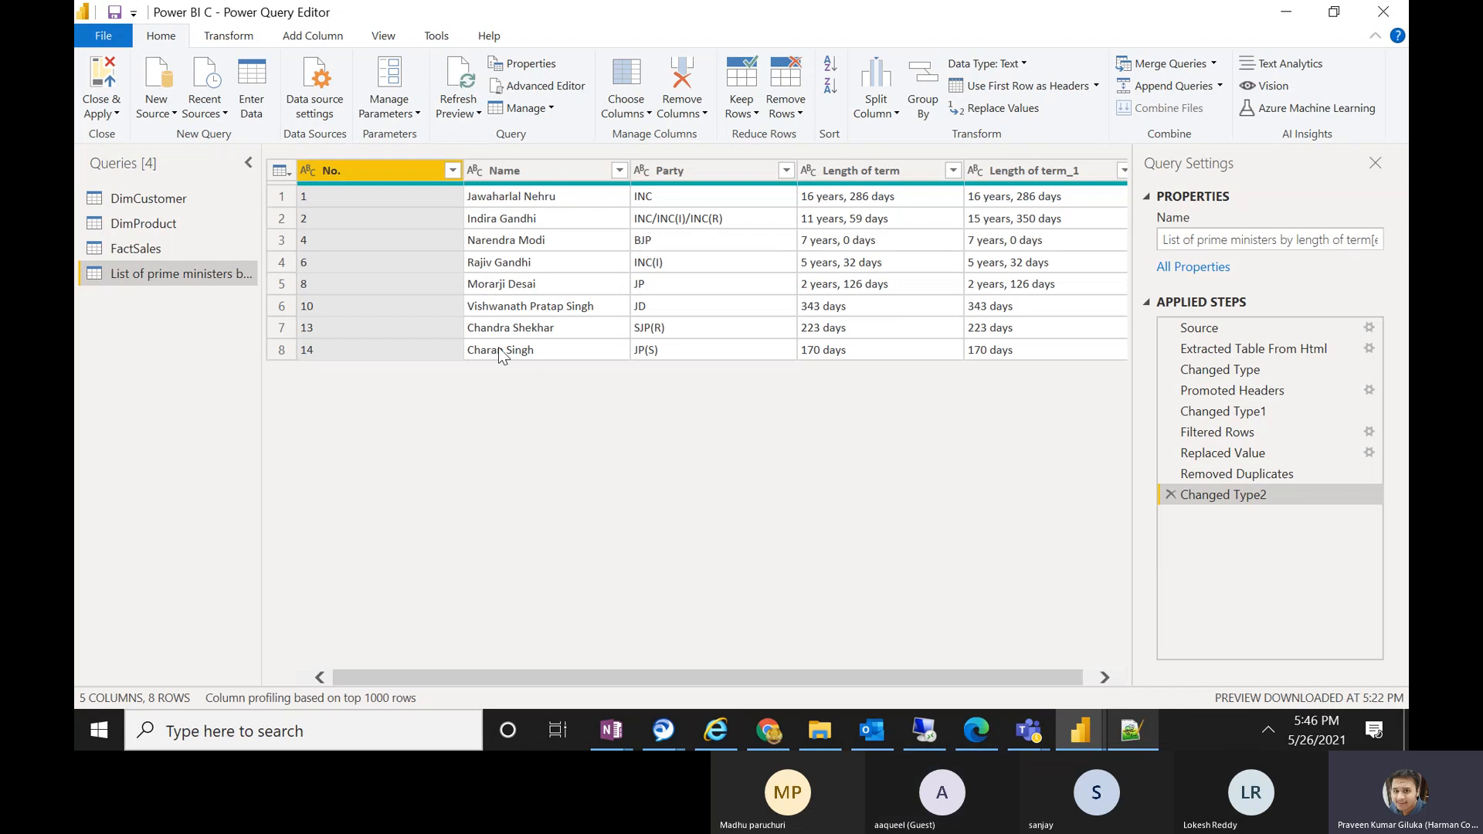
- Change the Name column's data type to Decimal Number and remove the rows with errors in it
{"action": "left_click", "coordinate": [474, 173]}
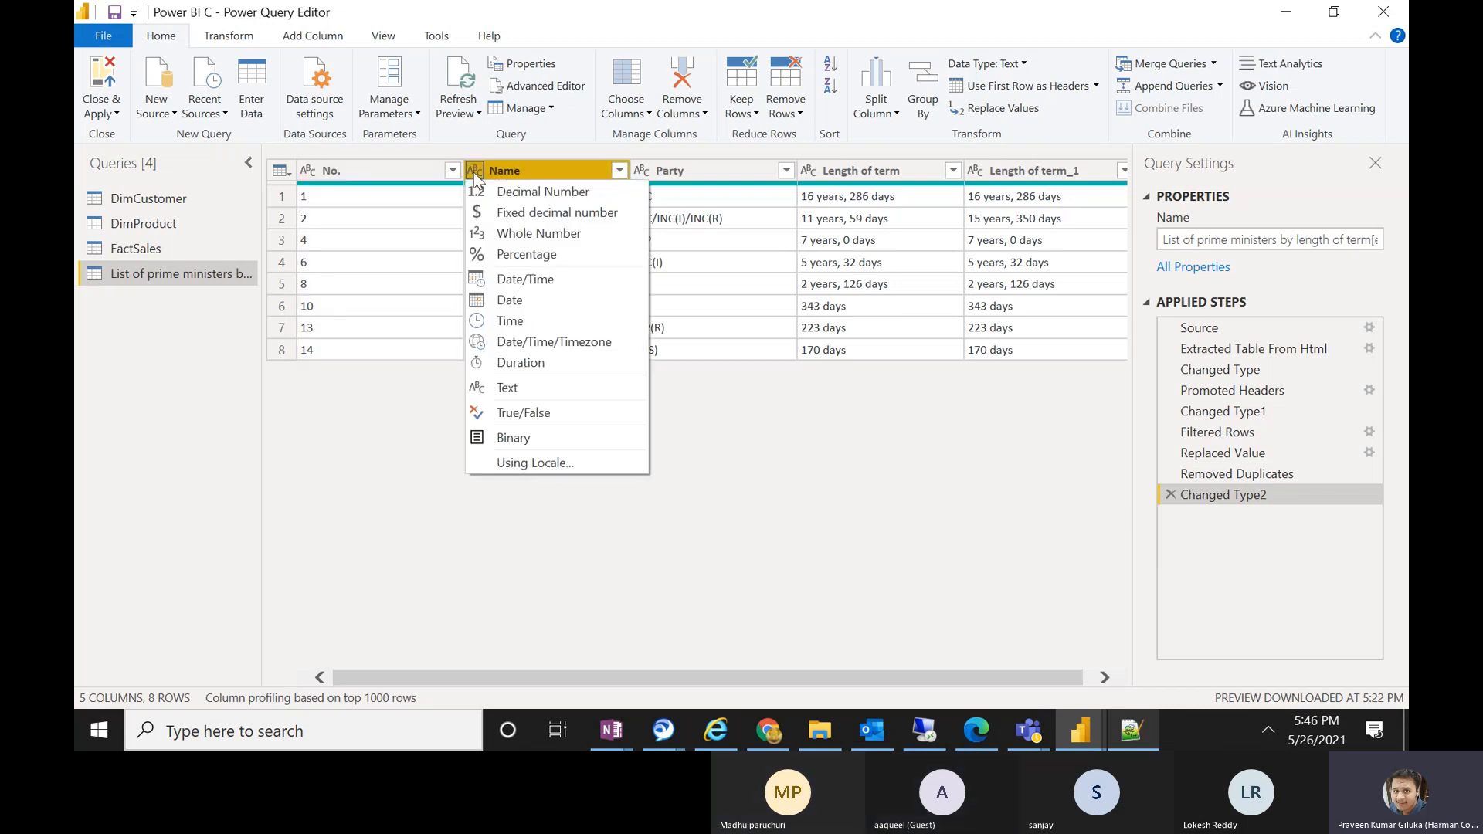
{"action": "left_click", "coordinate": [511, 198]}
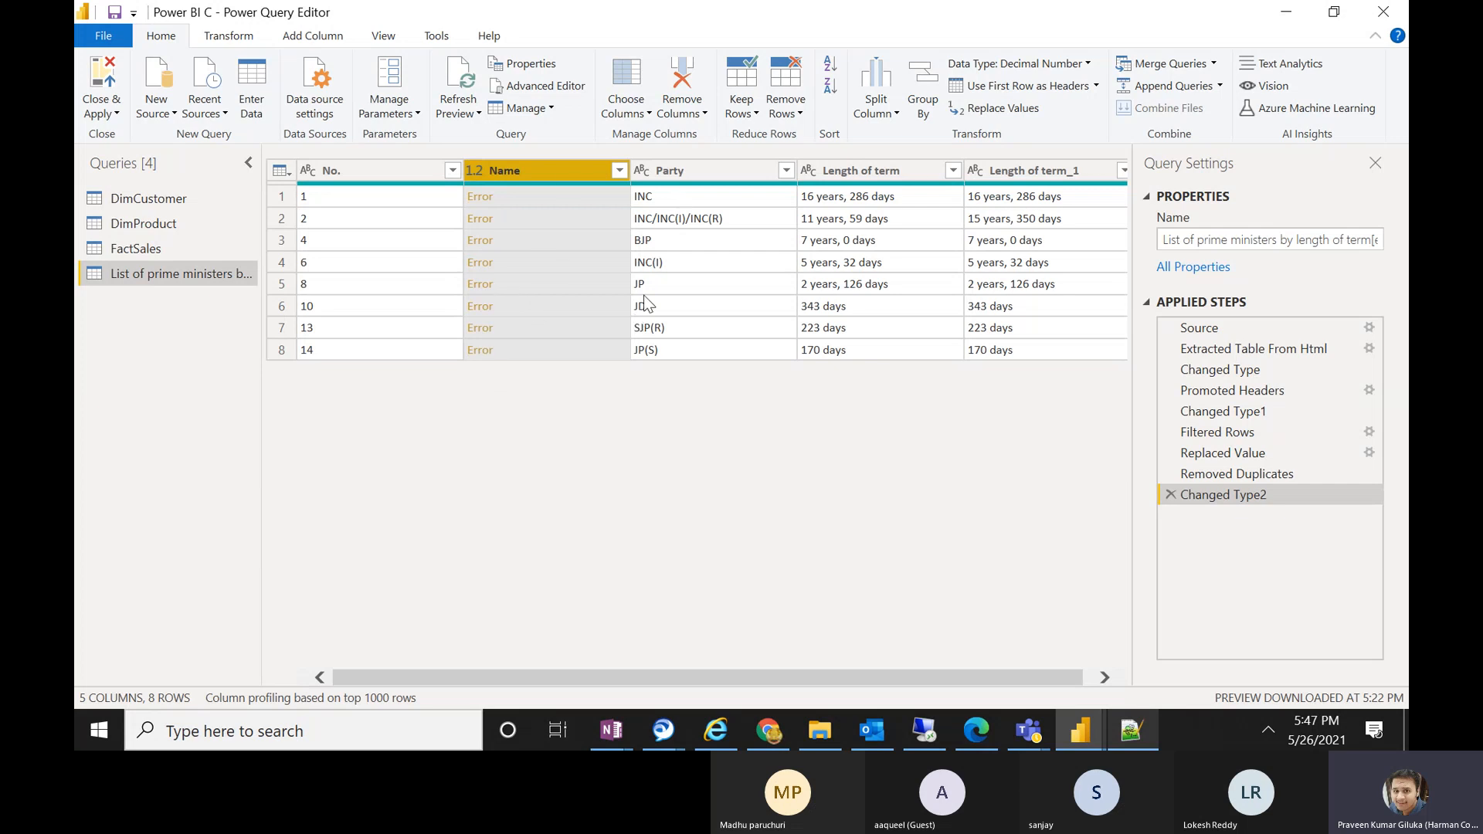
{"action": "left_click", "coordinate": [787, 120]}
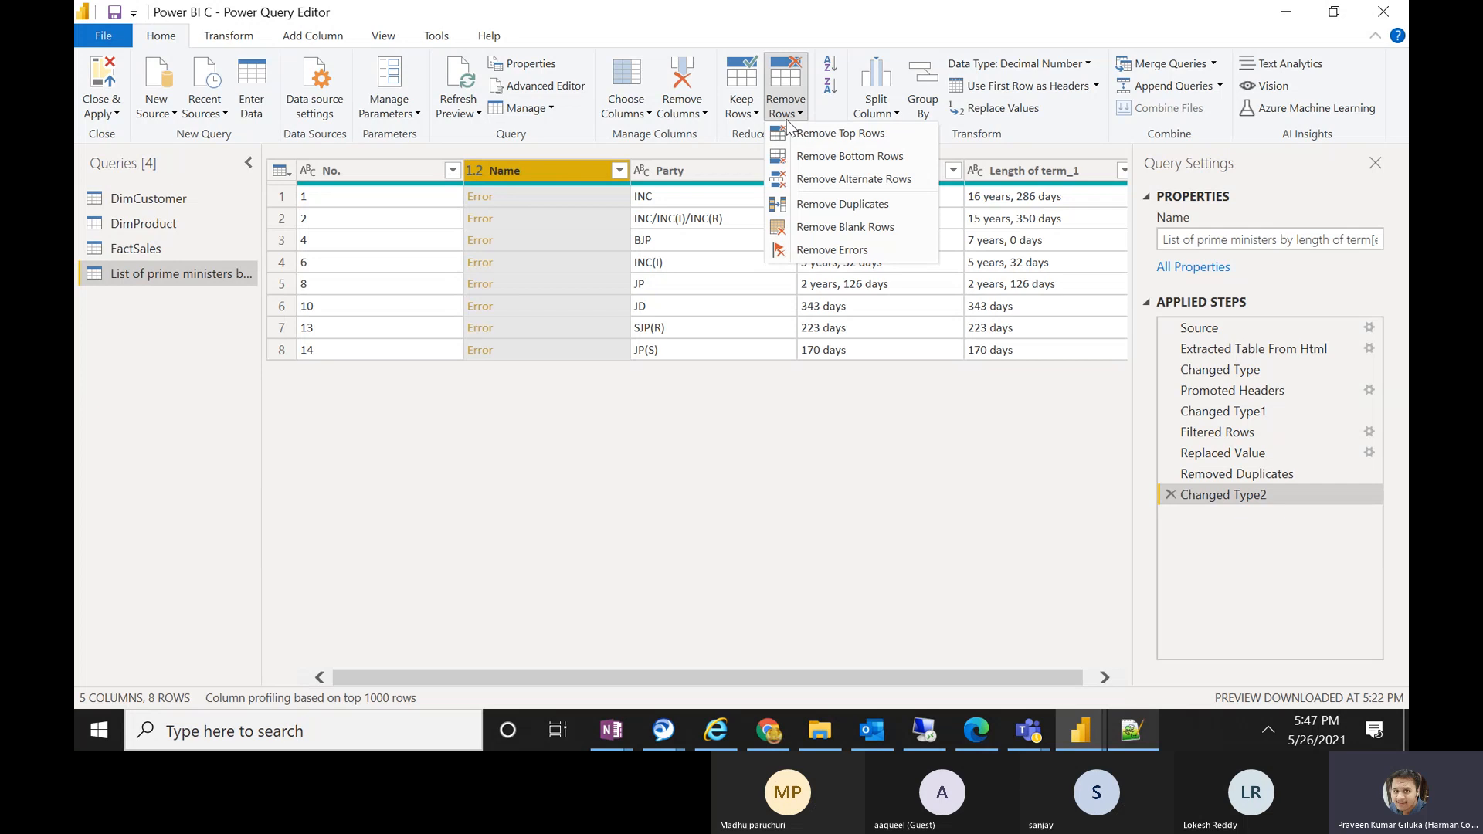
{"action": "left_click", "coordinate": [830, 252]}
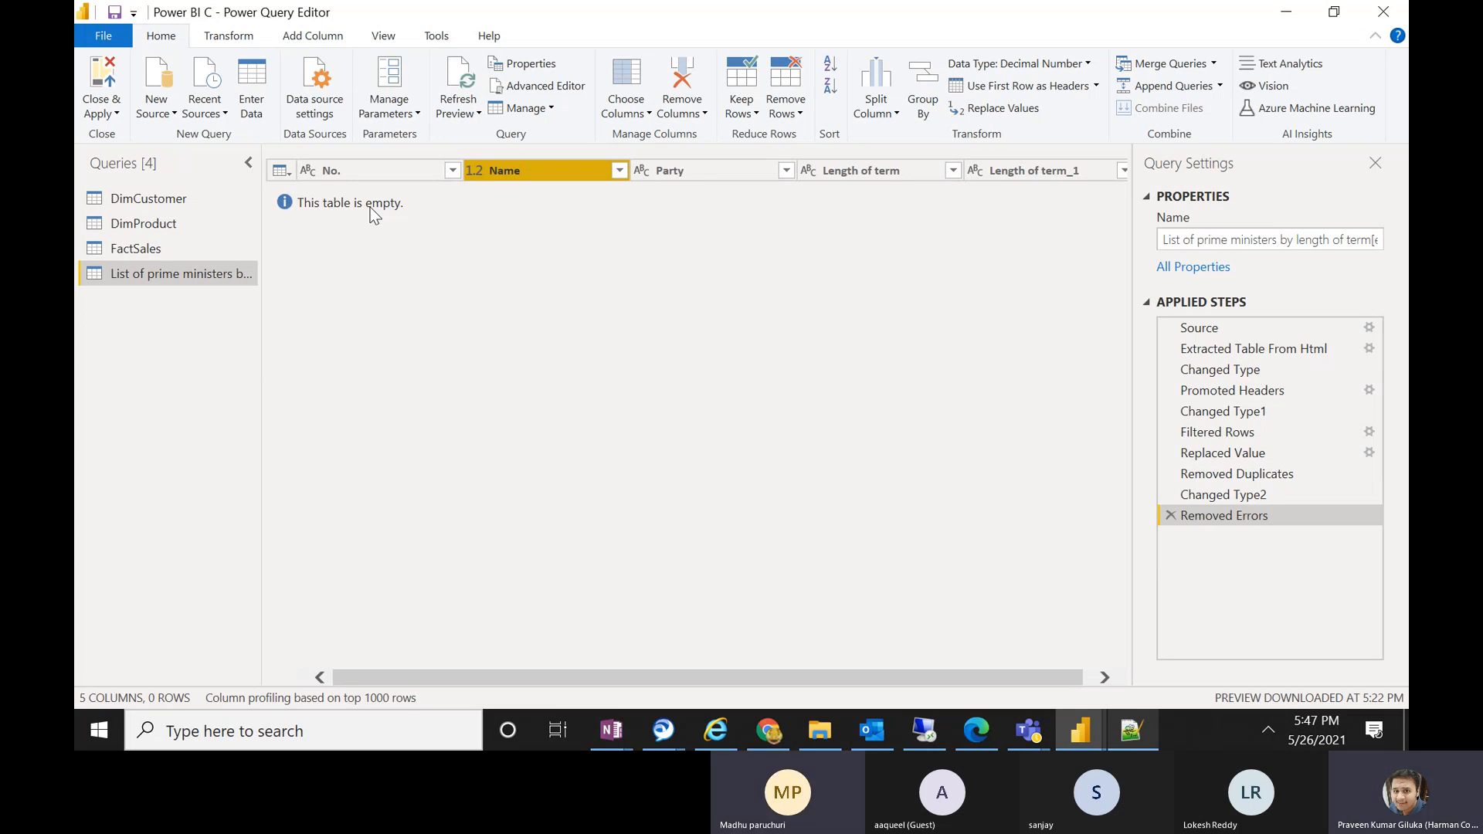
- Undo the error removal and the data type changes by deleting the Removed Errors and Changed Type2 steps
{"action": "left_click", "coordinate": [1170, 515]}
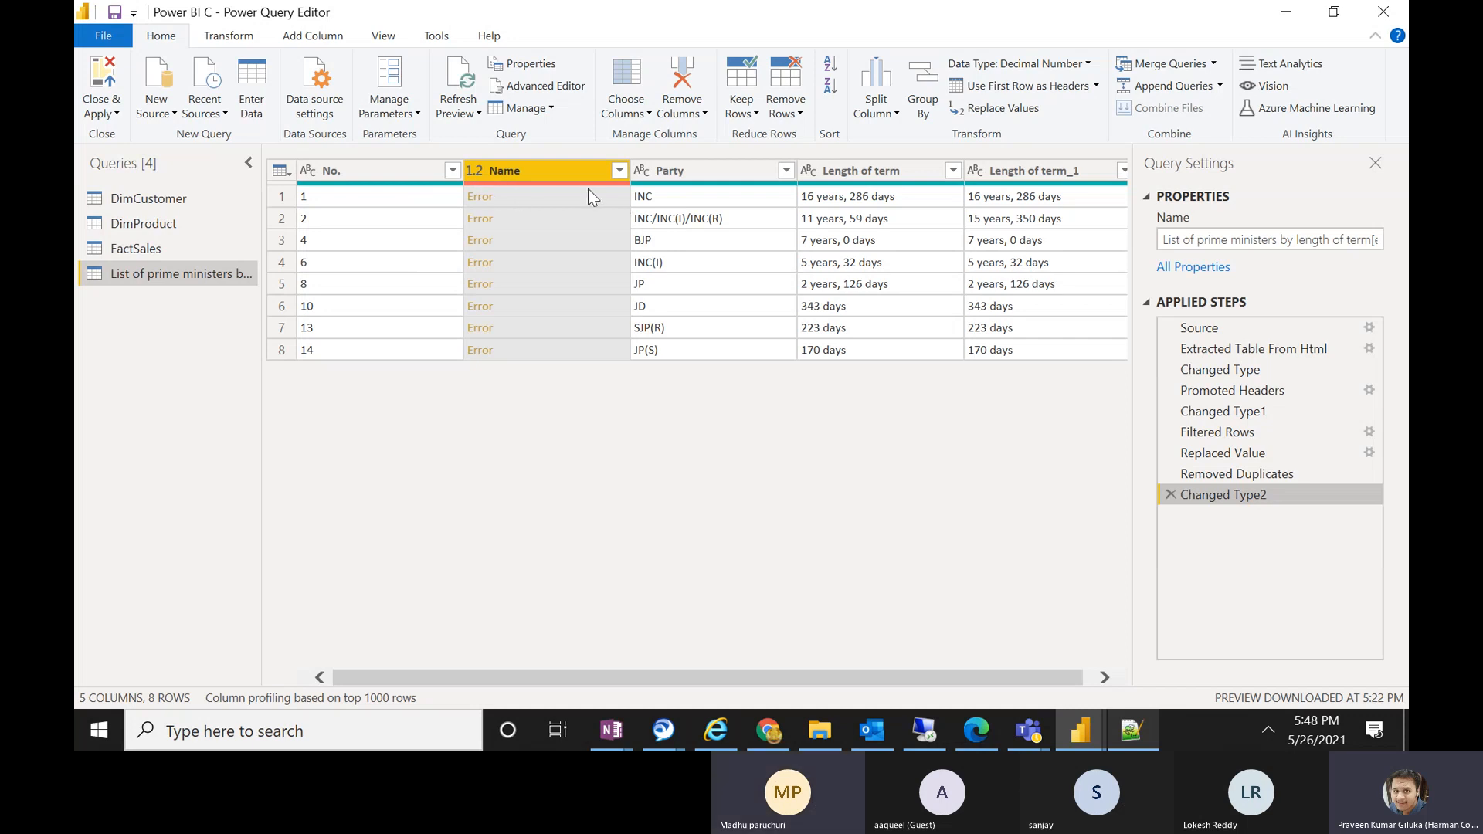
{"action": "mouse_move", "coordinate": [557, 184]}
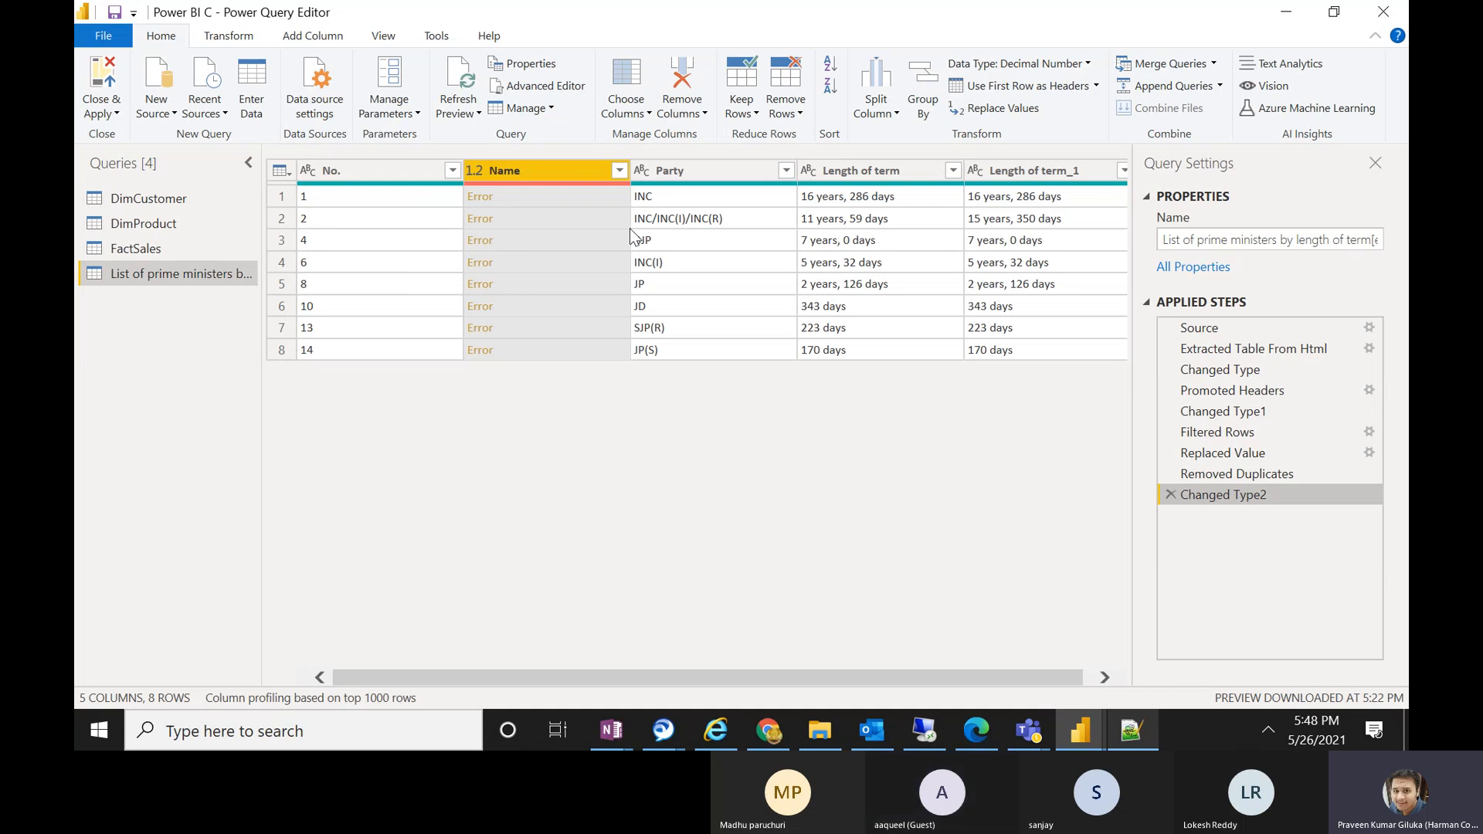
{"action": "left_click", "coordinate": [1169, 496]}
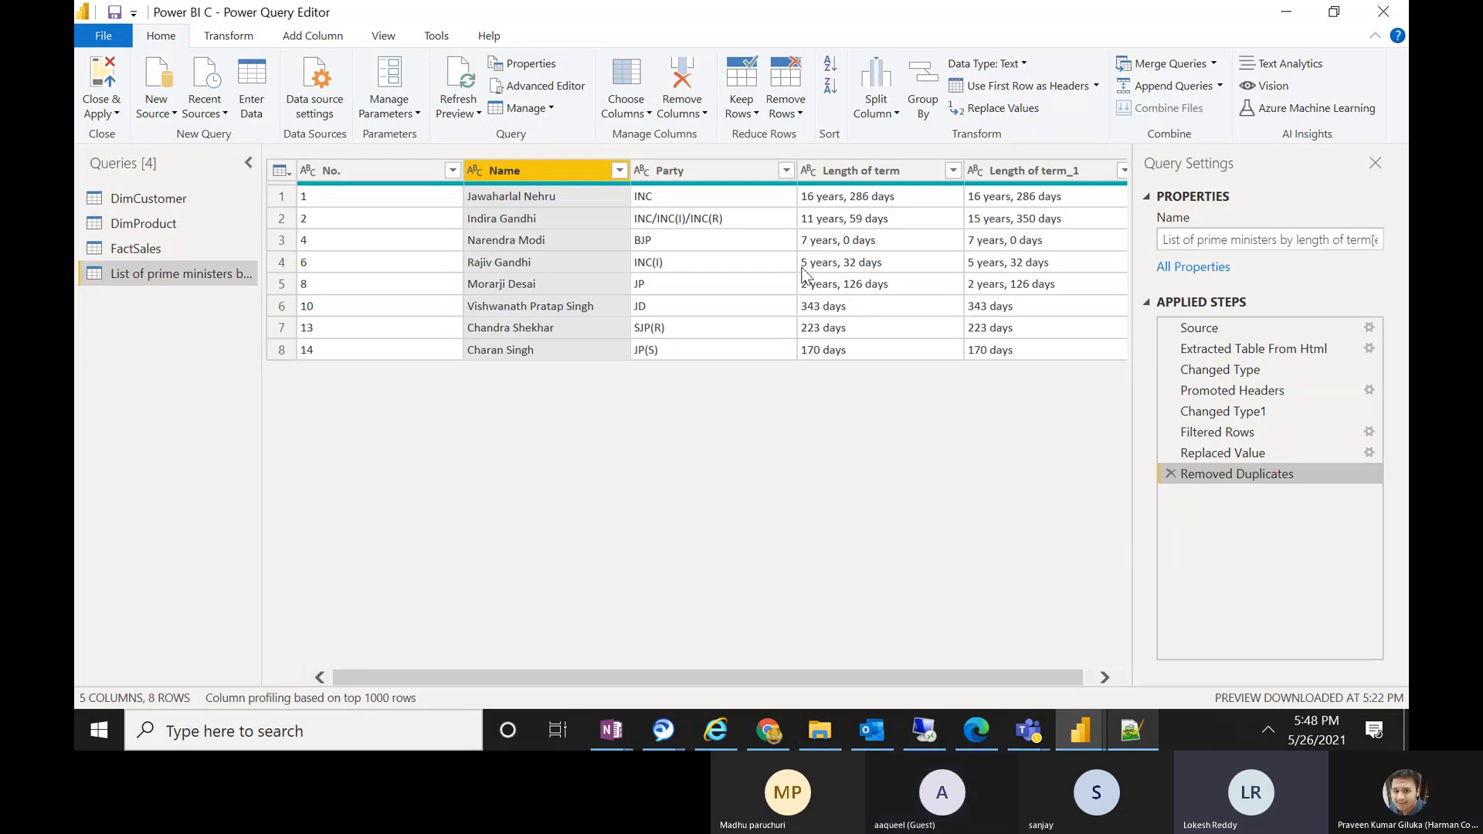
- Change the Name column's data type to Decimal Number and open the error details of its first row
{"action": "left_click", "coordinate": [476, 170]}
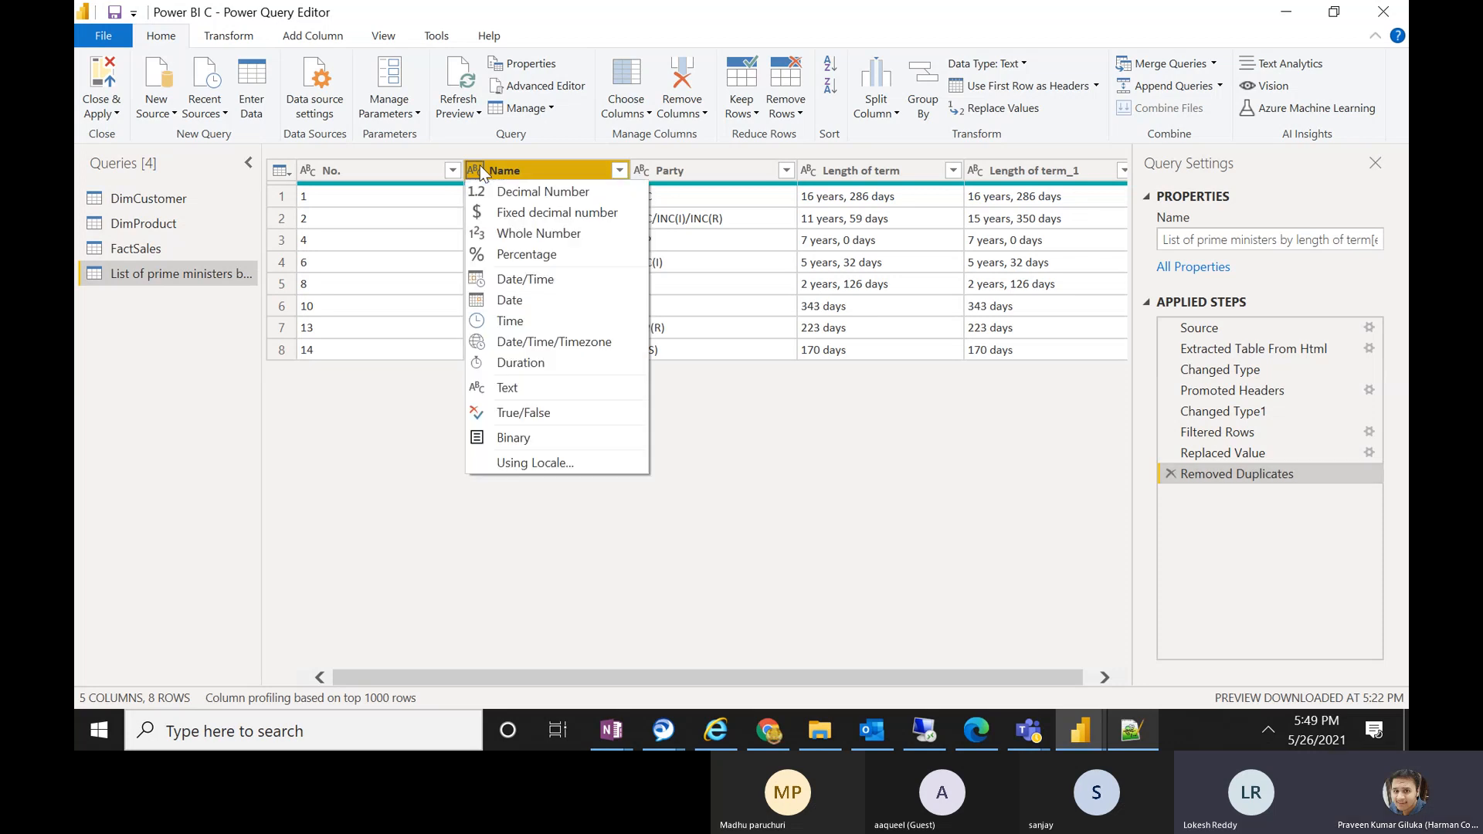
{"action": "left_click", "coordinate": [521, 194]}
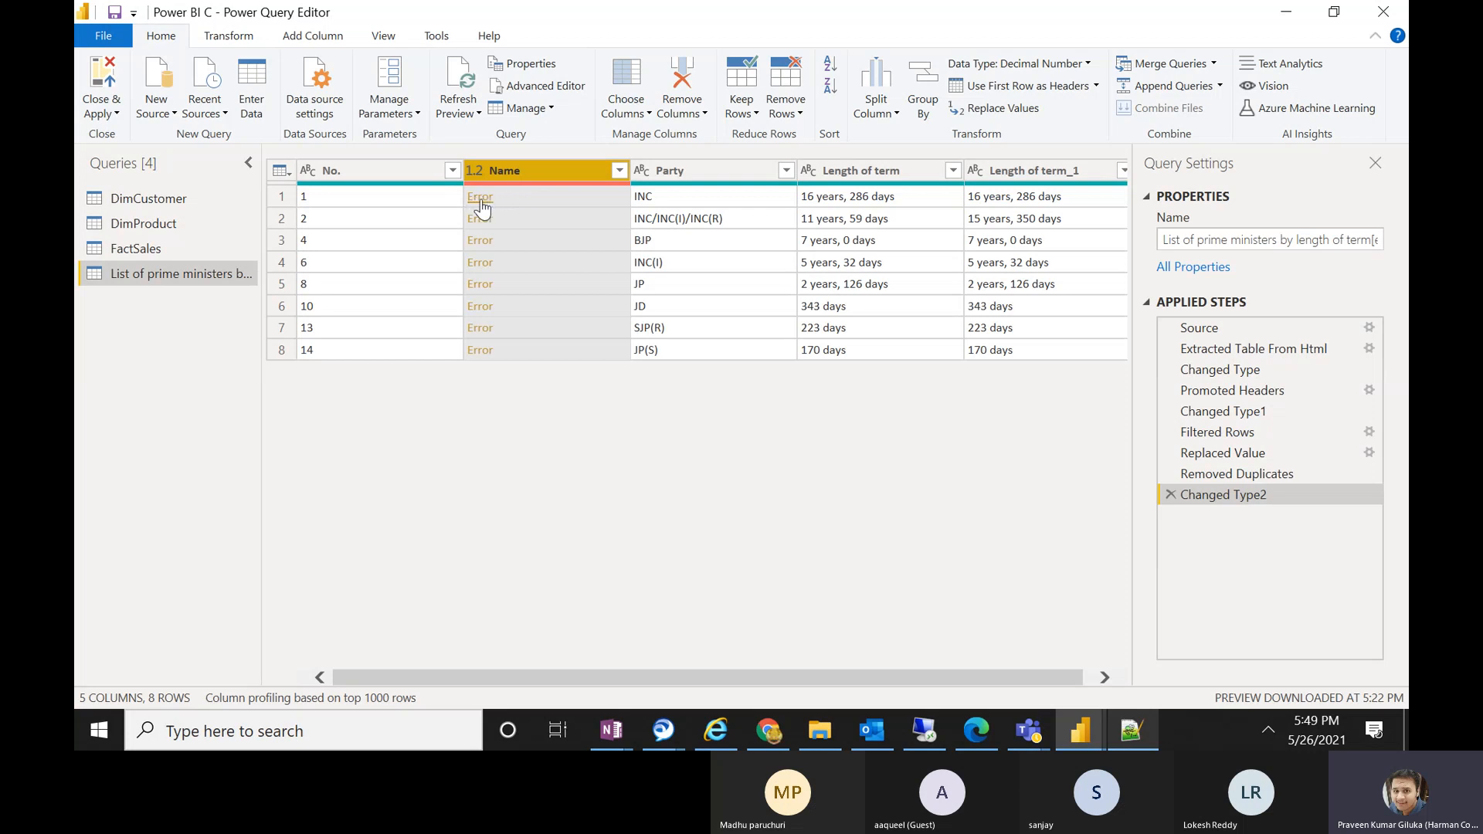
{"action": "left_click", "coordinate": [480, 198]}
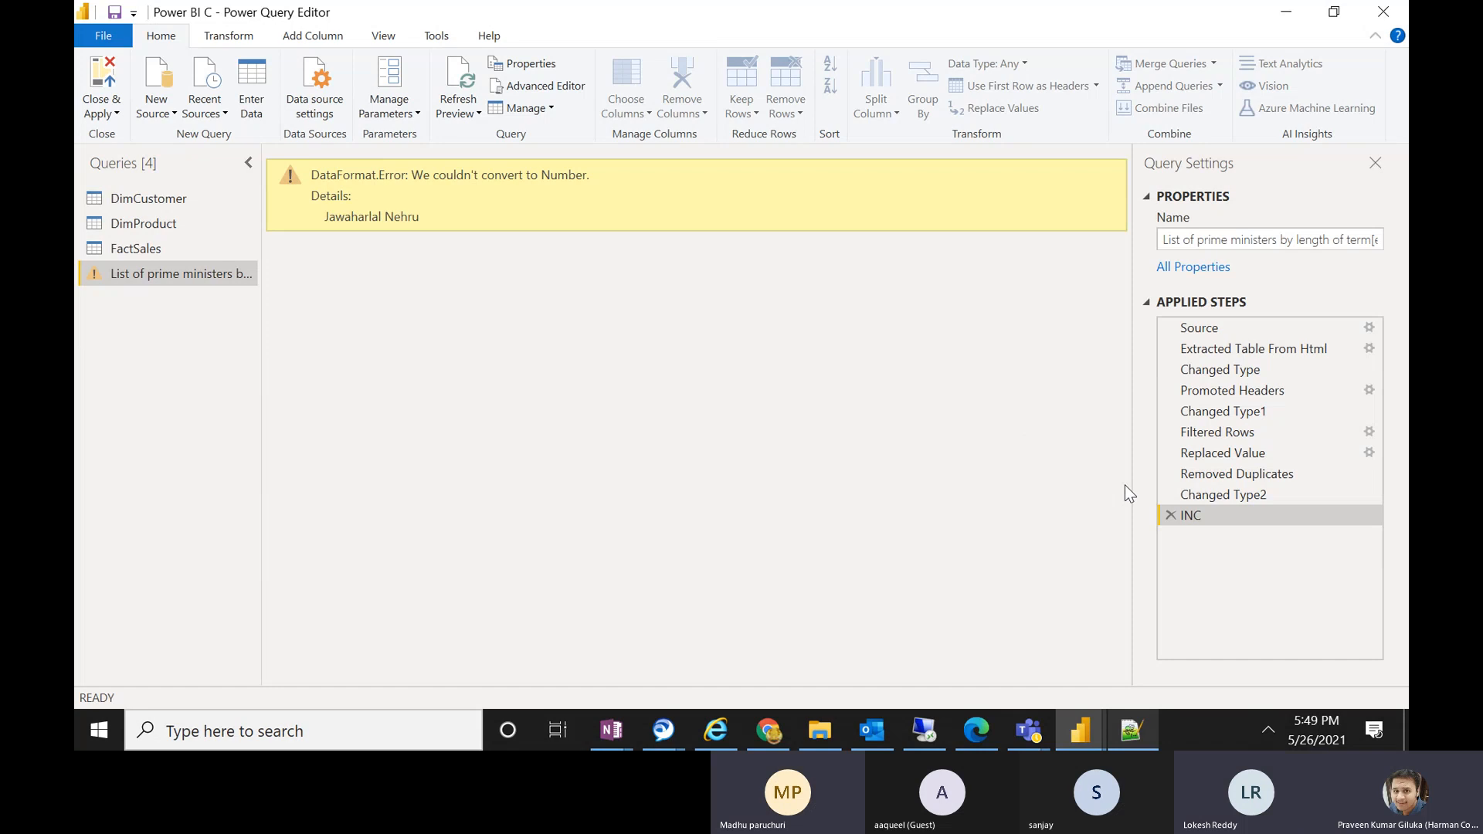
- Delete the INC, Changed Type2 and Removed Duplicates steps from the query
{"action": "left_click", "coordinate": [1169, 516]}
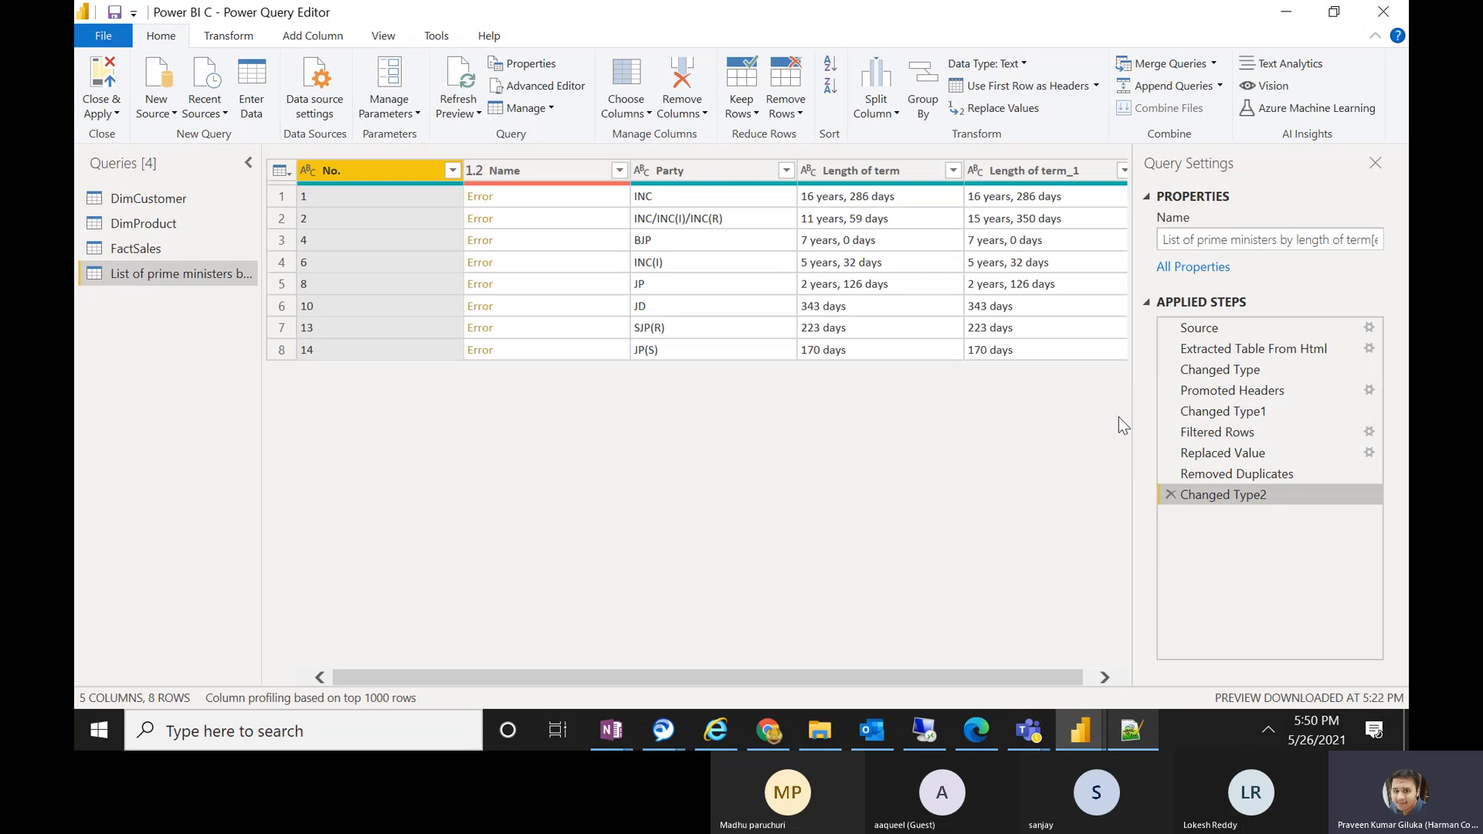
{"action": "left_click", "coordinate": [1172, 495]}
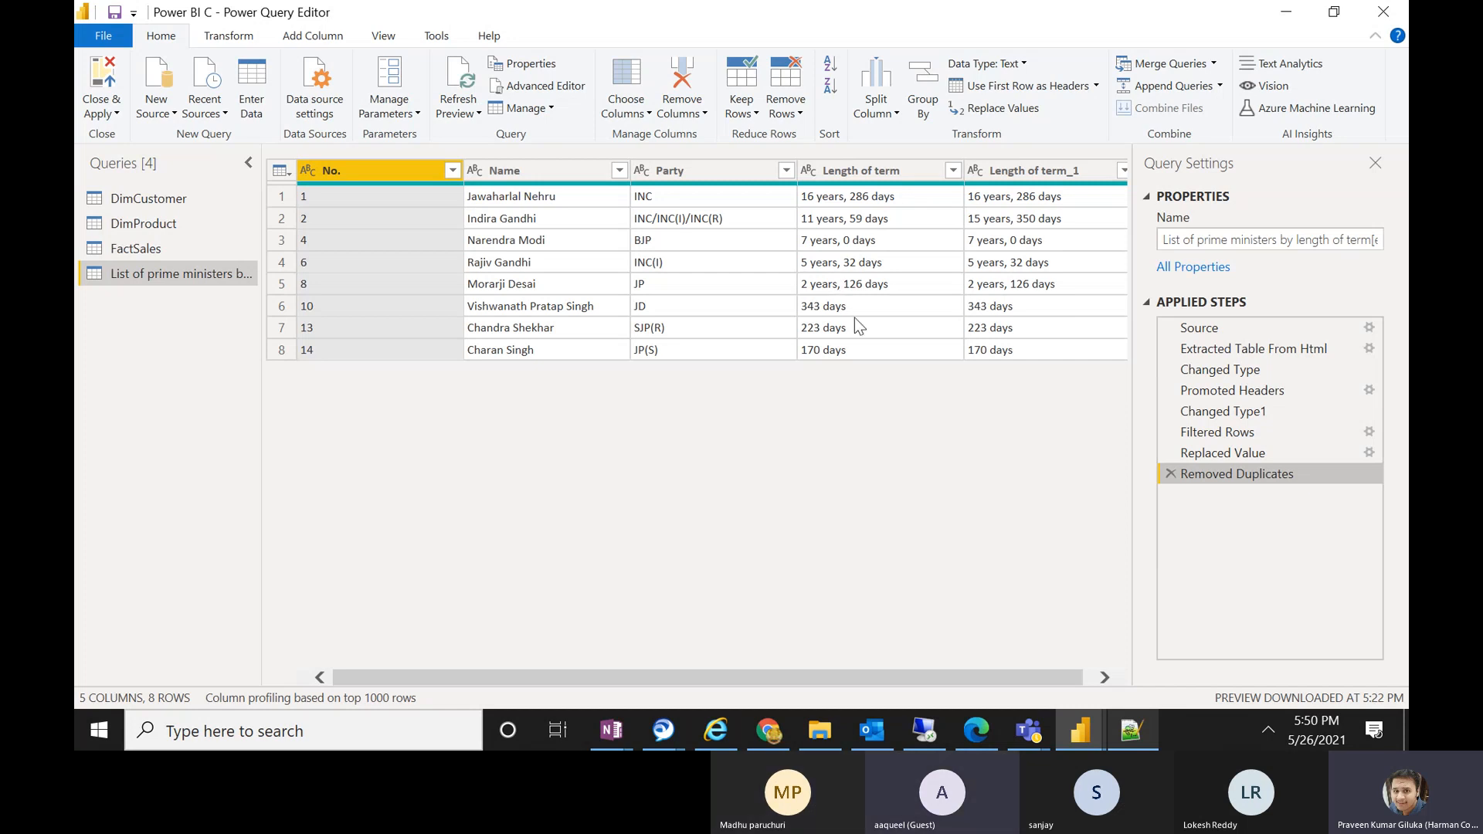
{"action": "left_click", "coordinate": [1171, 473]}
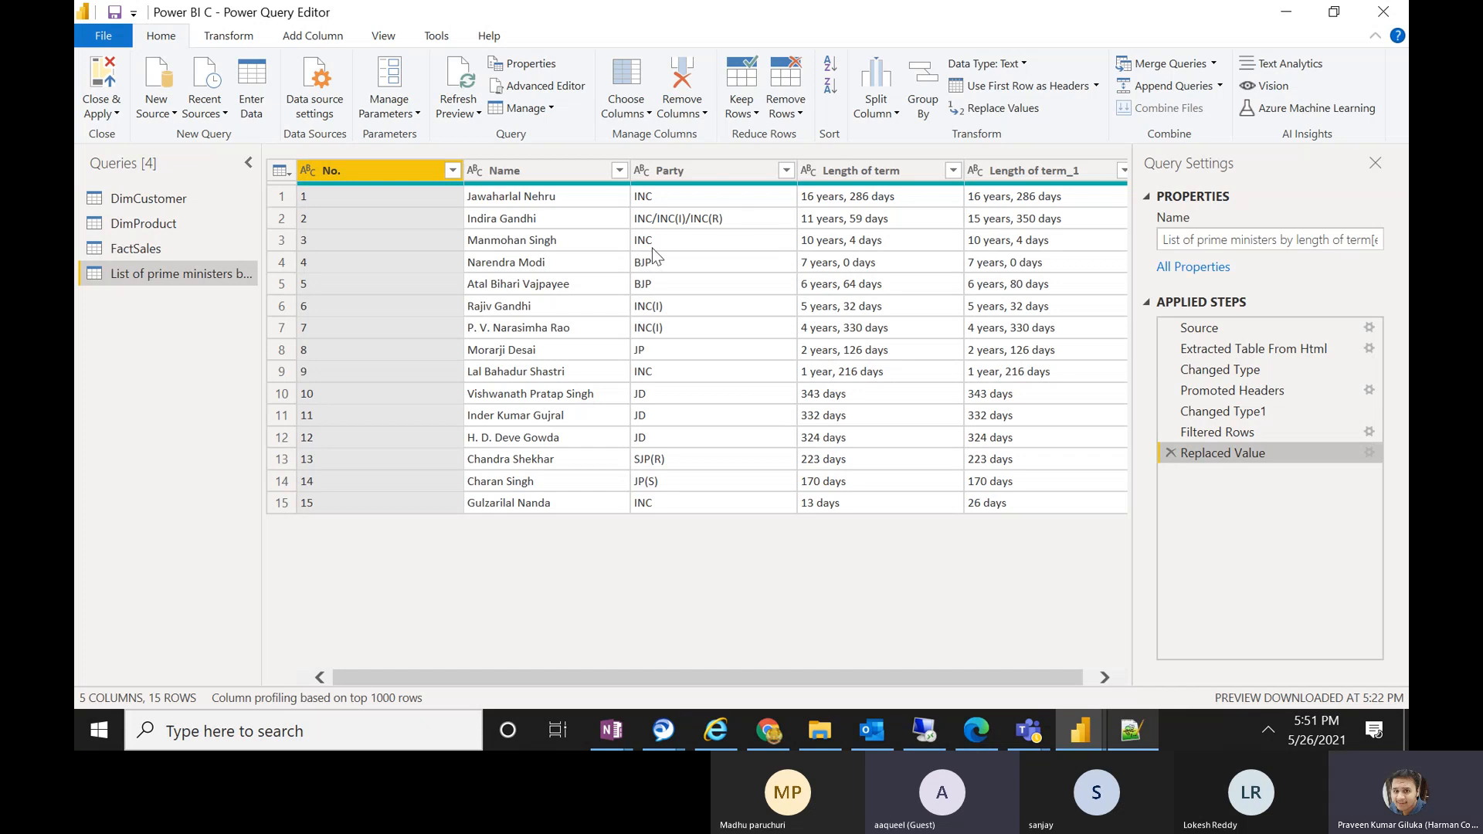
- Remove the Name column and undo the removal by deleting the Removed Columns step
{"action": "left_click", "coordinate": [525, 179]}
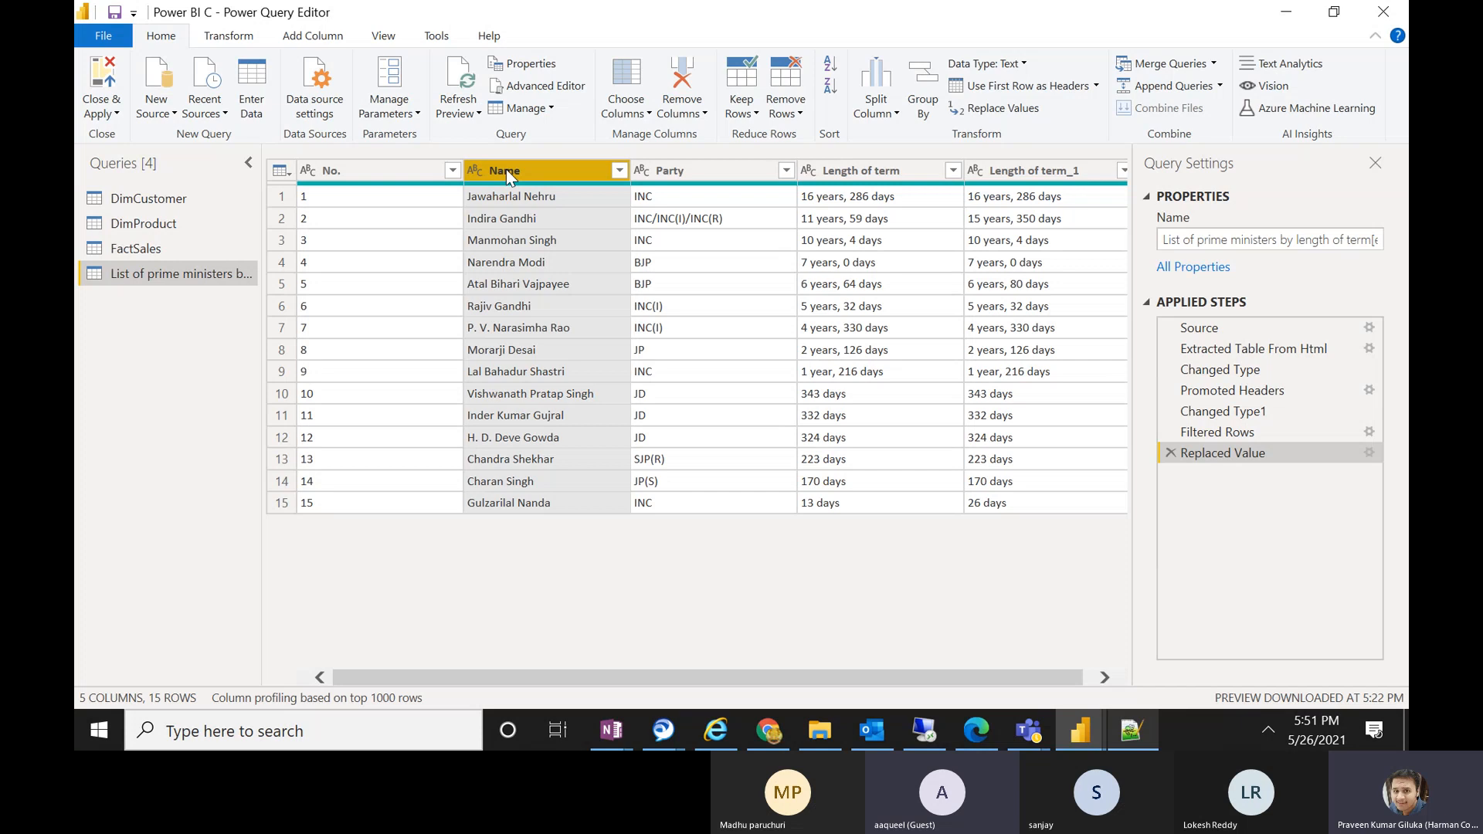
{"action": "right_click", "coordinate": [509, 176]}
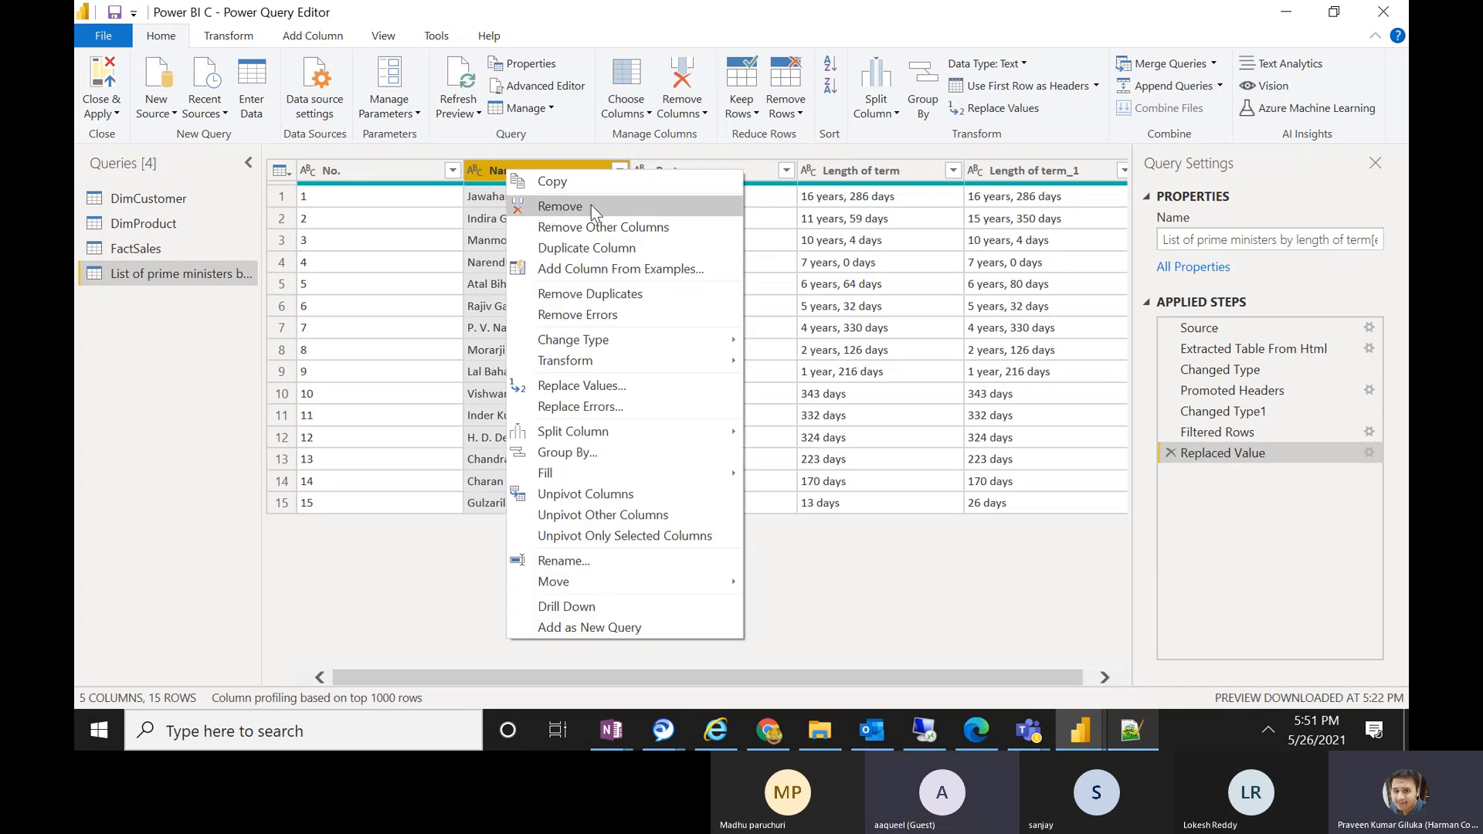
{"action": "key", "text": "Escape"}
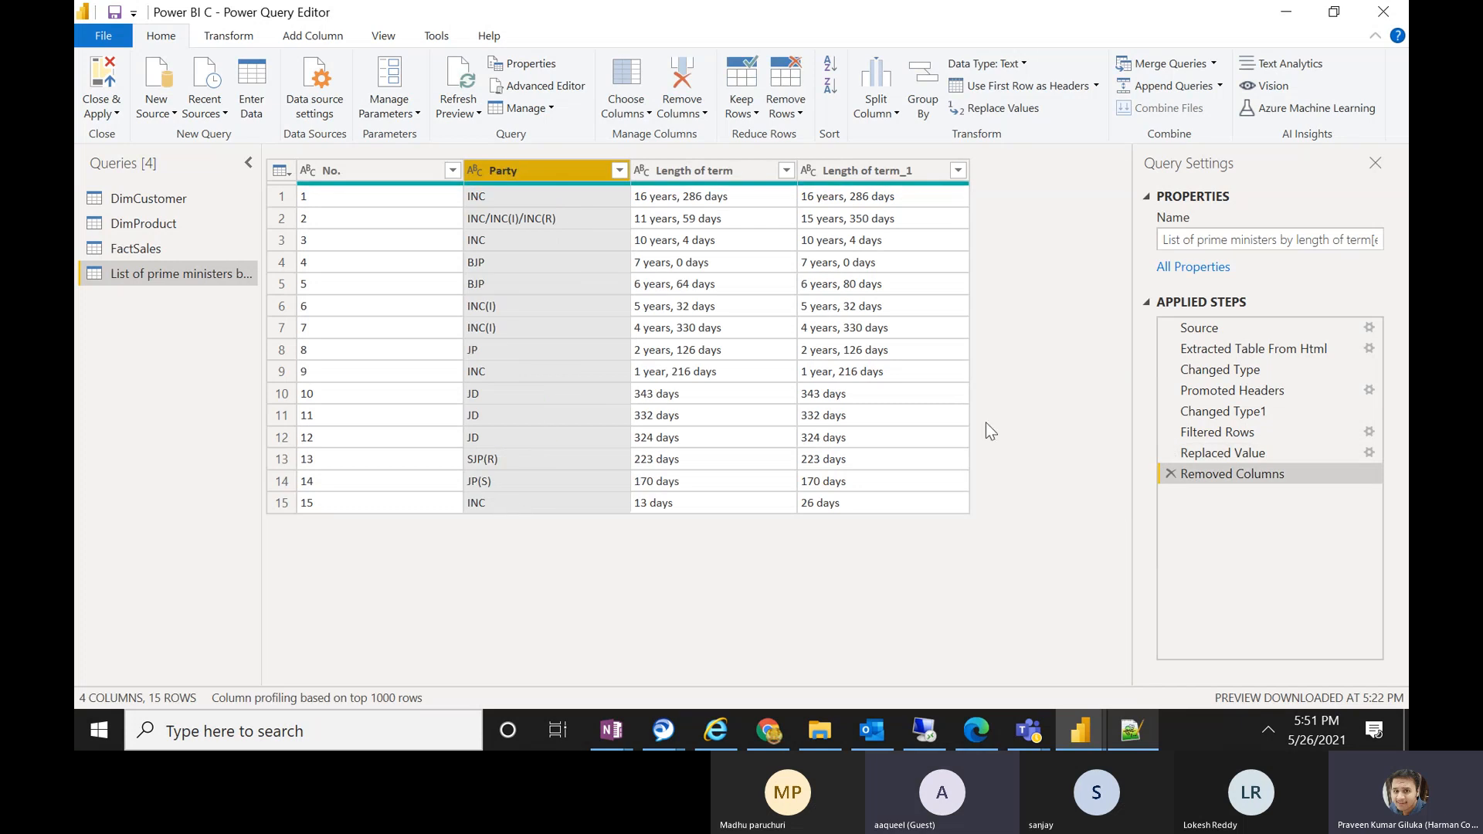
{"action": "left_click", "coordinate": [1171, 473]}
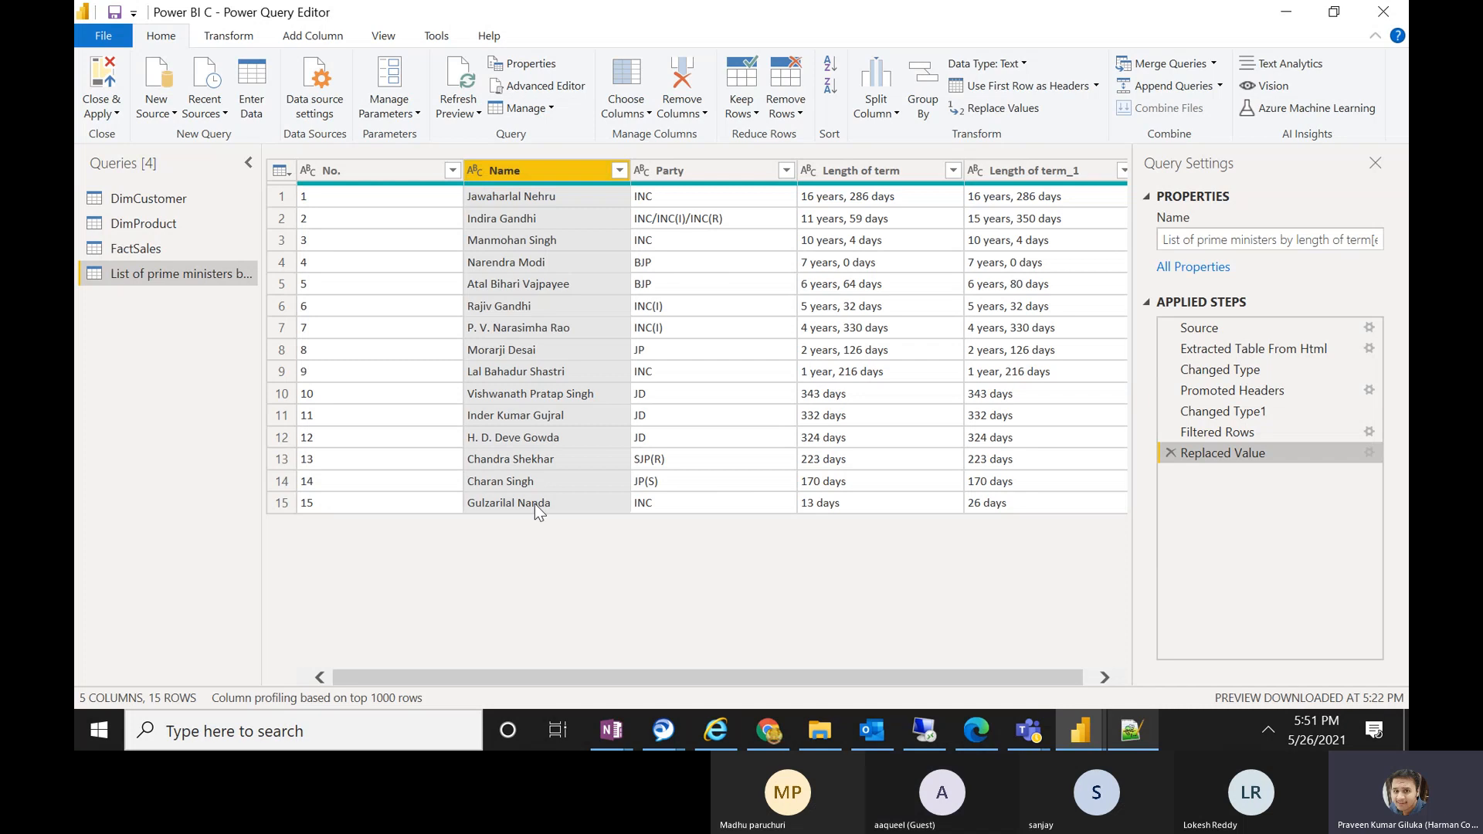
- Remove all columns except Name and restore them by deleting the Removed Other Columns step
{"action": "right_click", "coordinate": [542, 168]}
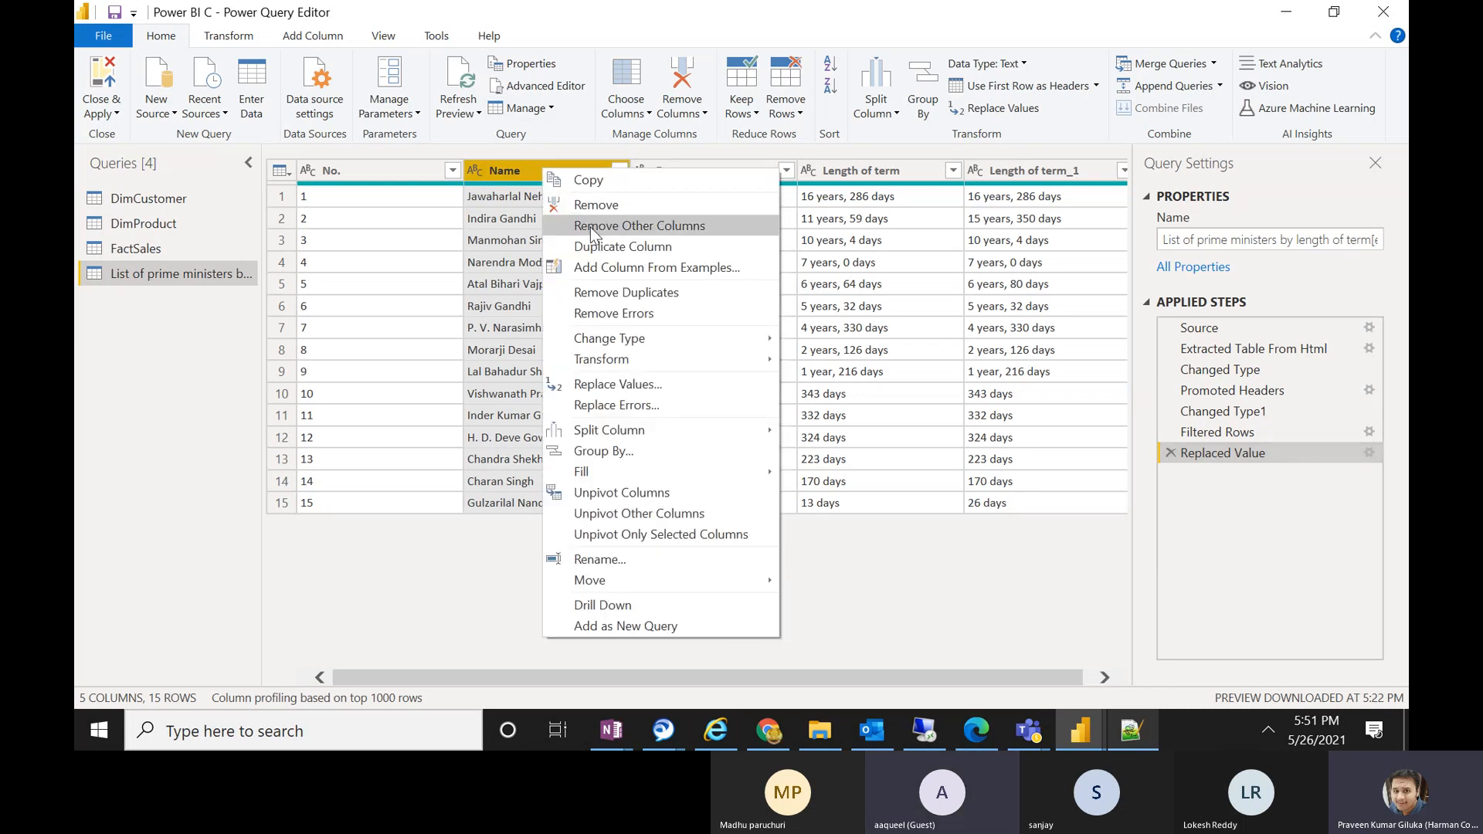
{"action": "left_click", "coordinate": [680, 230]}
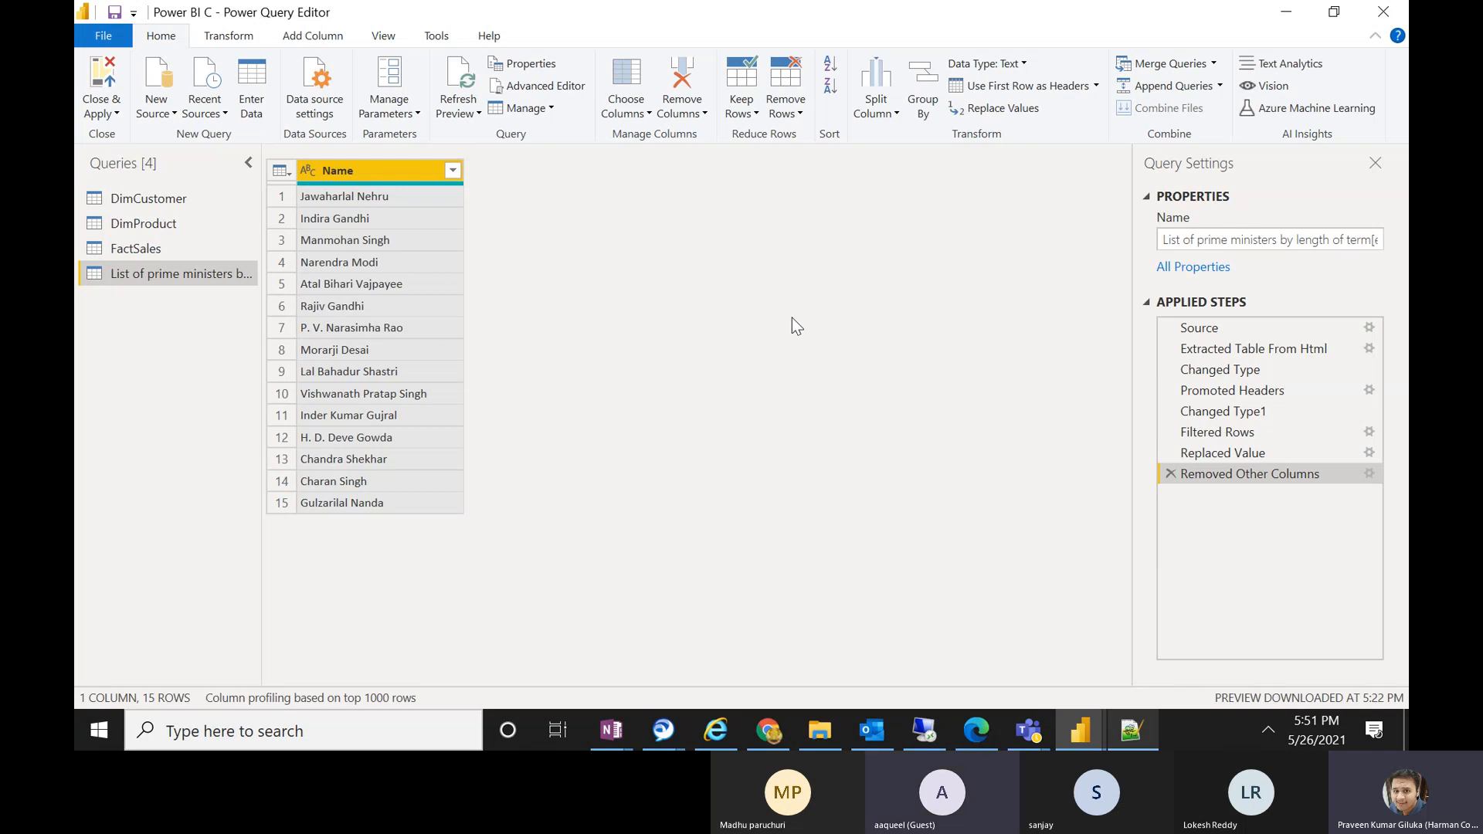
{"action": "left_click", "coordinate": [1172, 472]}
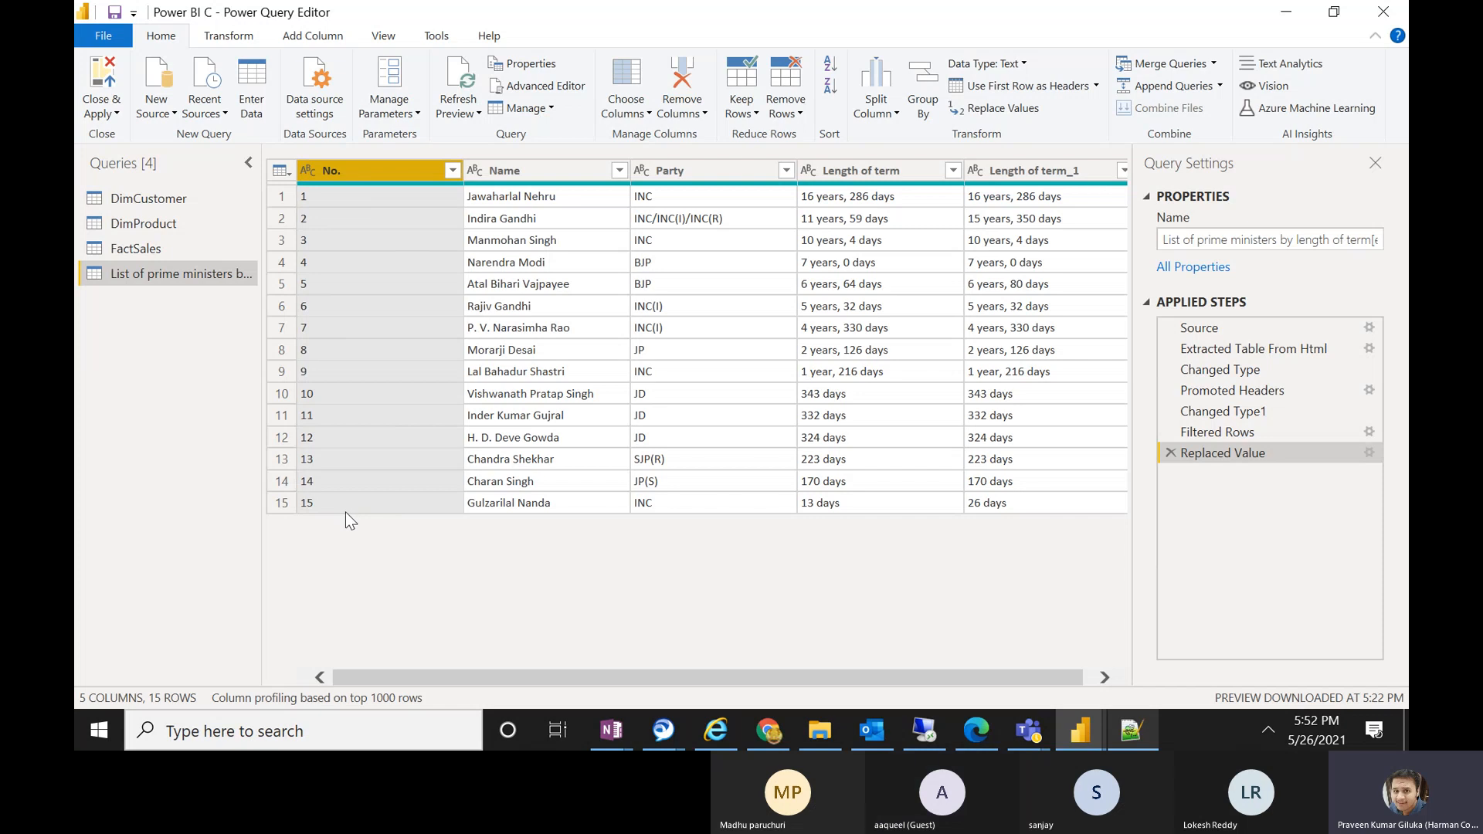
- Sort the rows in descending order by the text-typed No. column and delete the Sorted Rows step
{"action": "left_click", "coordinate": [831, 90]}
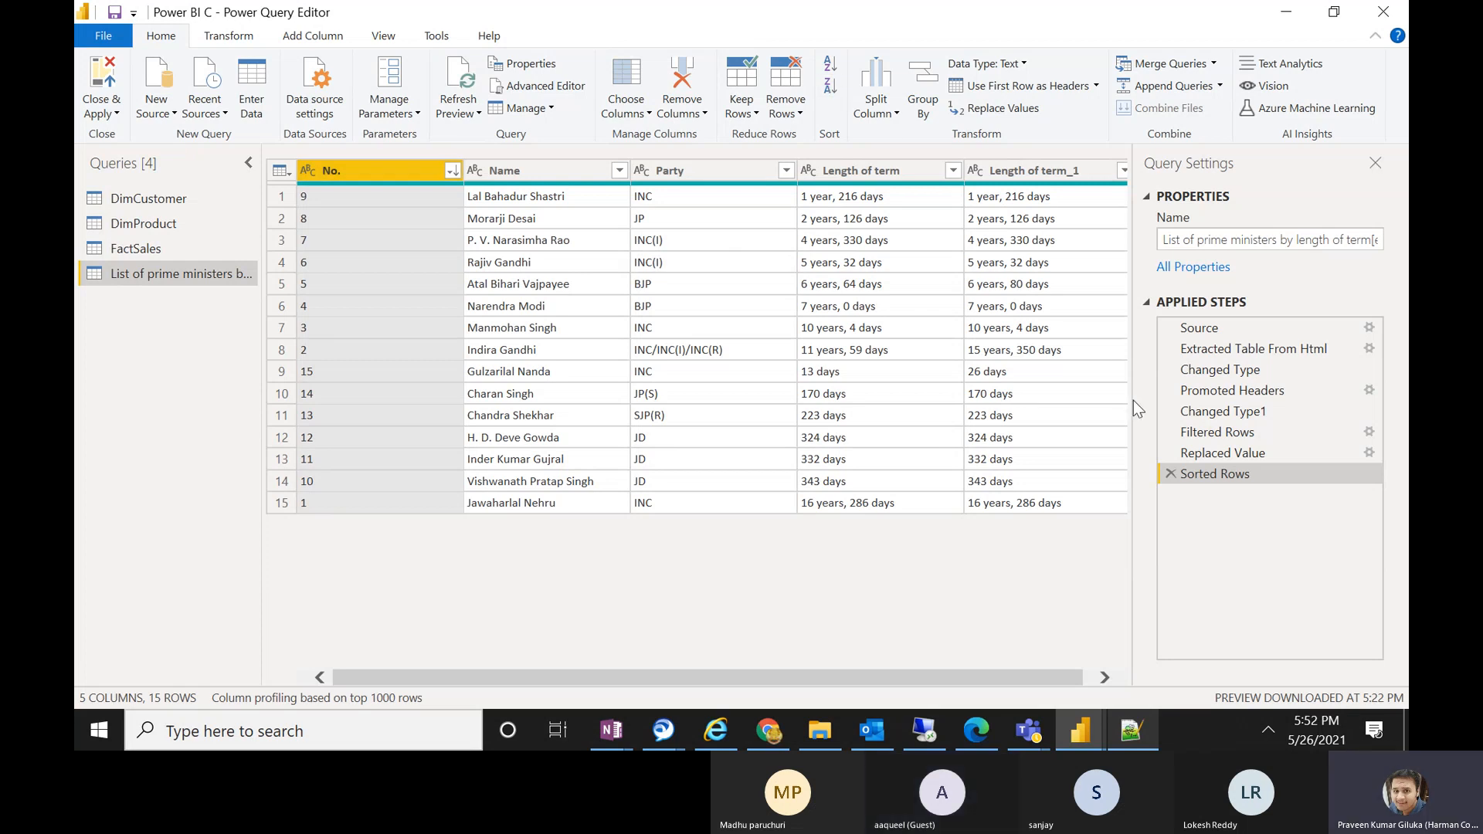
{"action": "left_click", "coordinate": [1171, 473]}
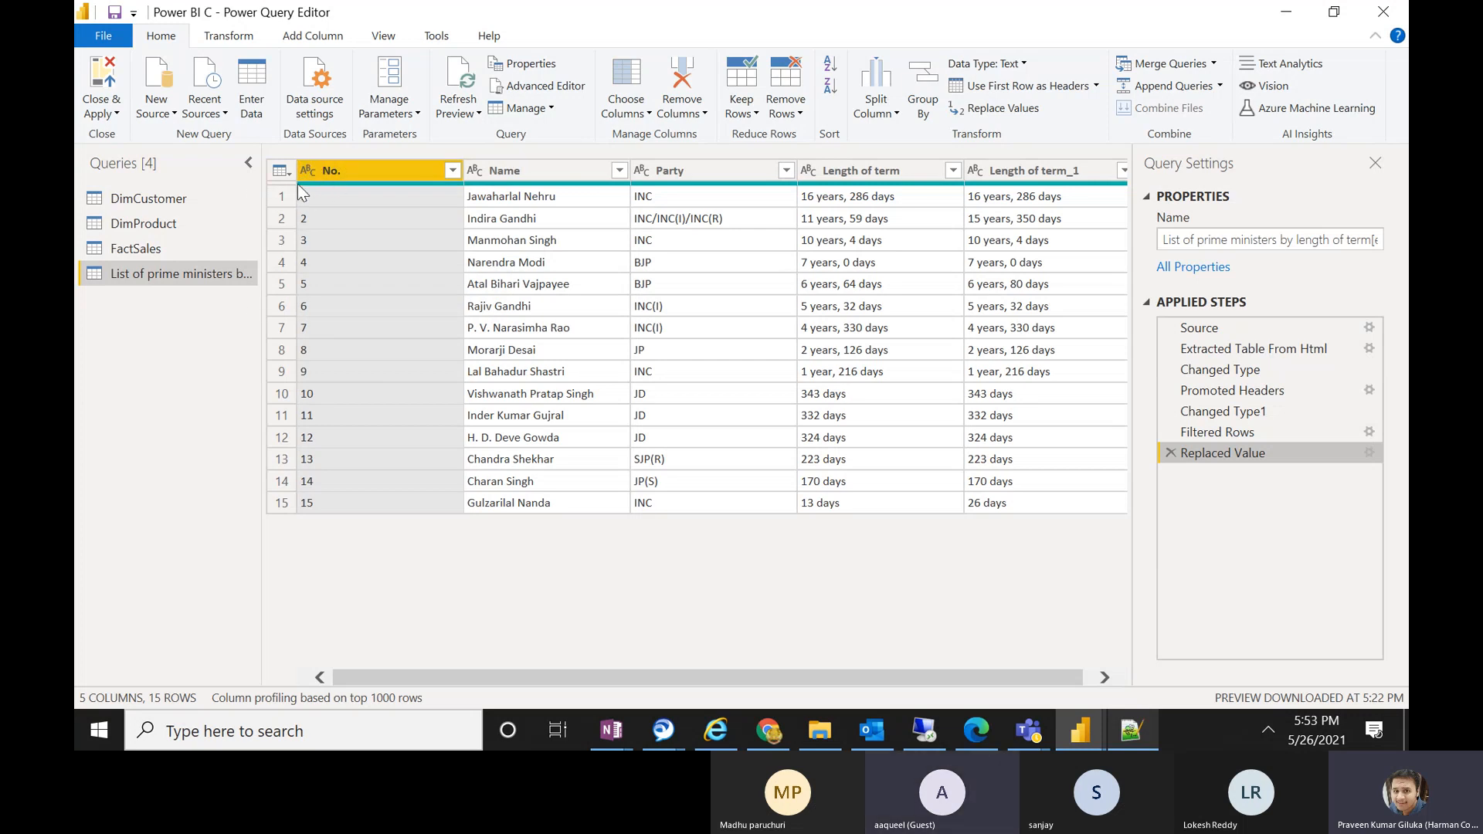
- Set the No. column's data type to Whole Number
{"action": "mouse_move", "coordinate": [298, 183]}
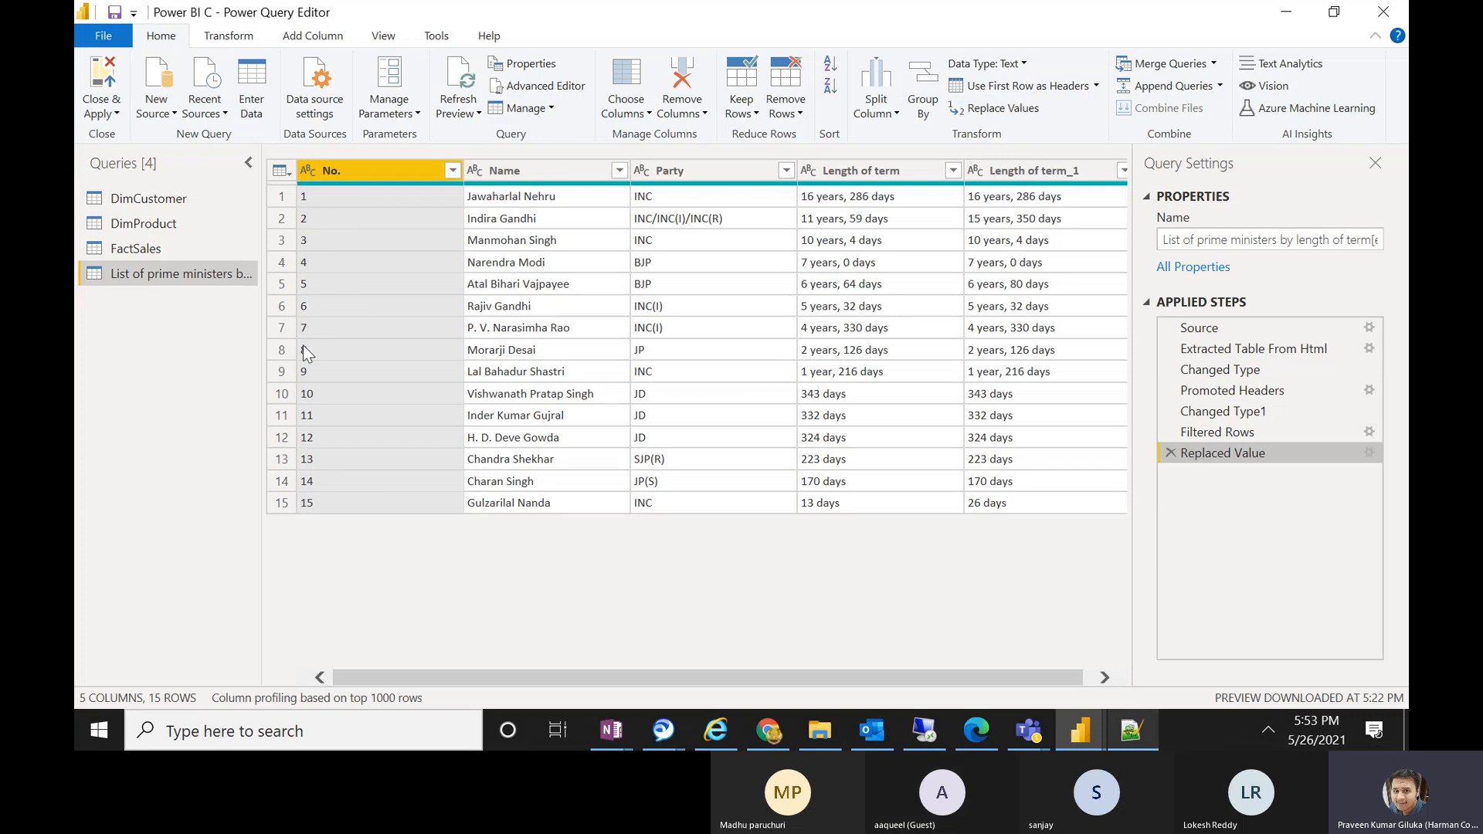
{"action": "left_click", "coordinate": [308, 172]}
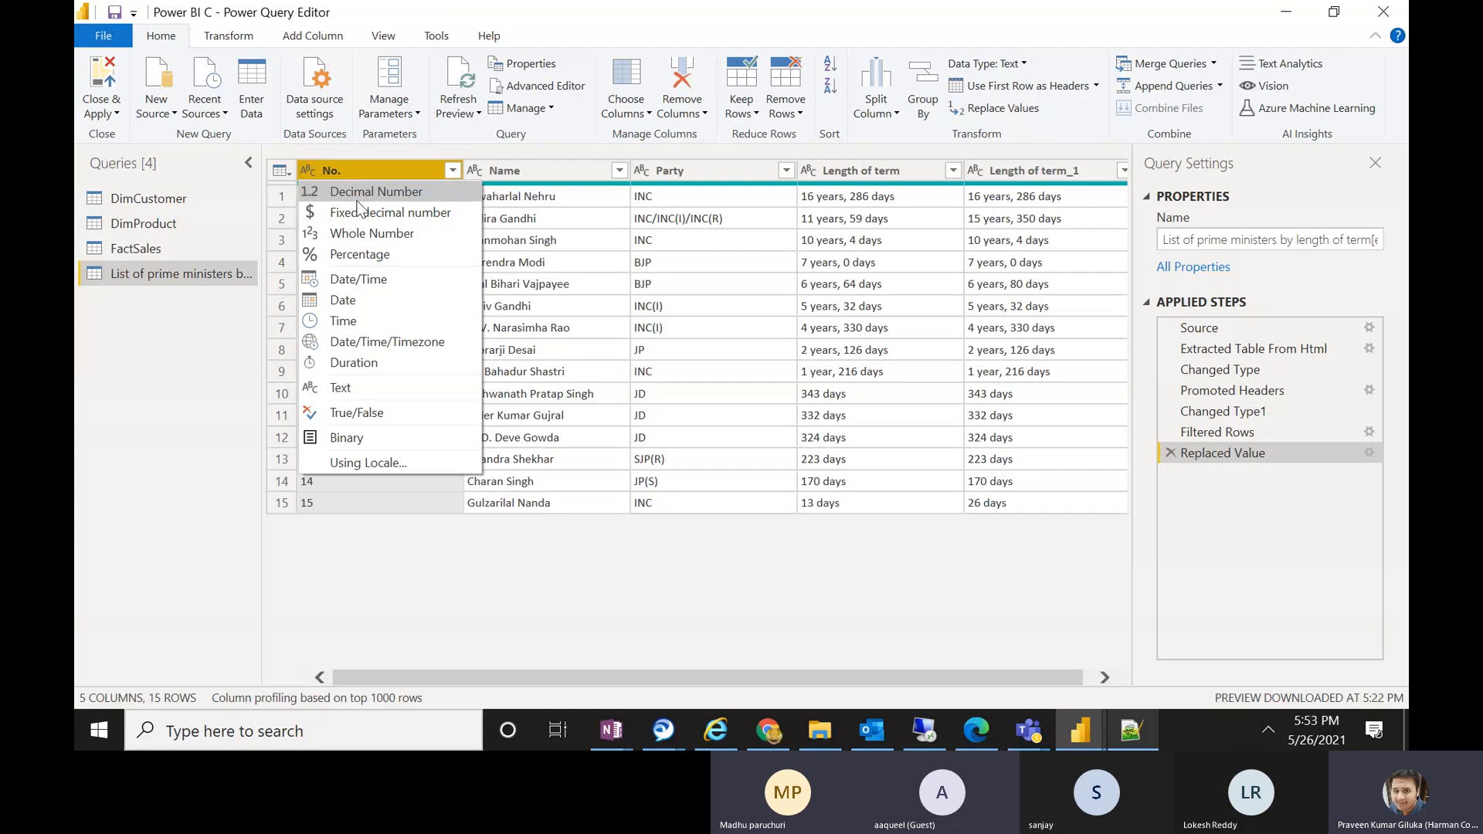
{"action": "left_click", "coordinate": [372, 233]}
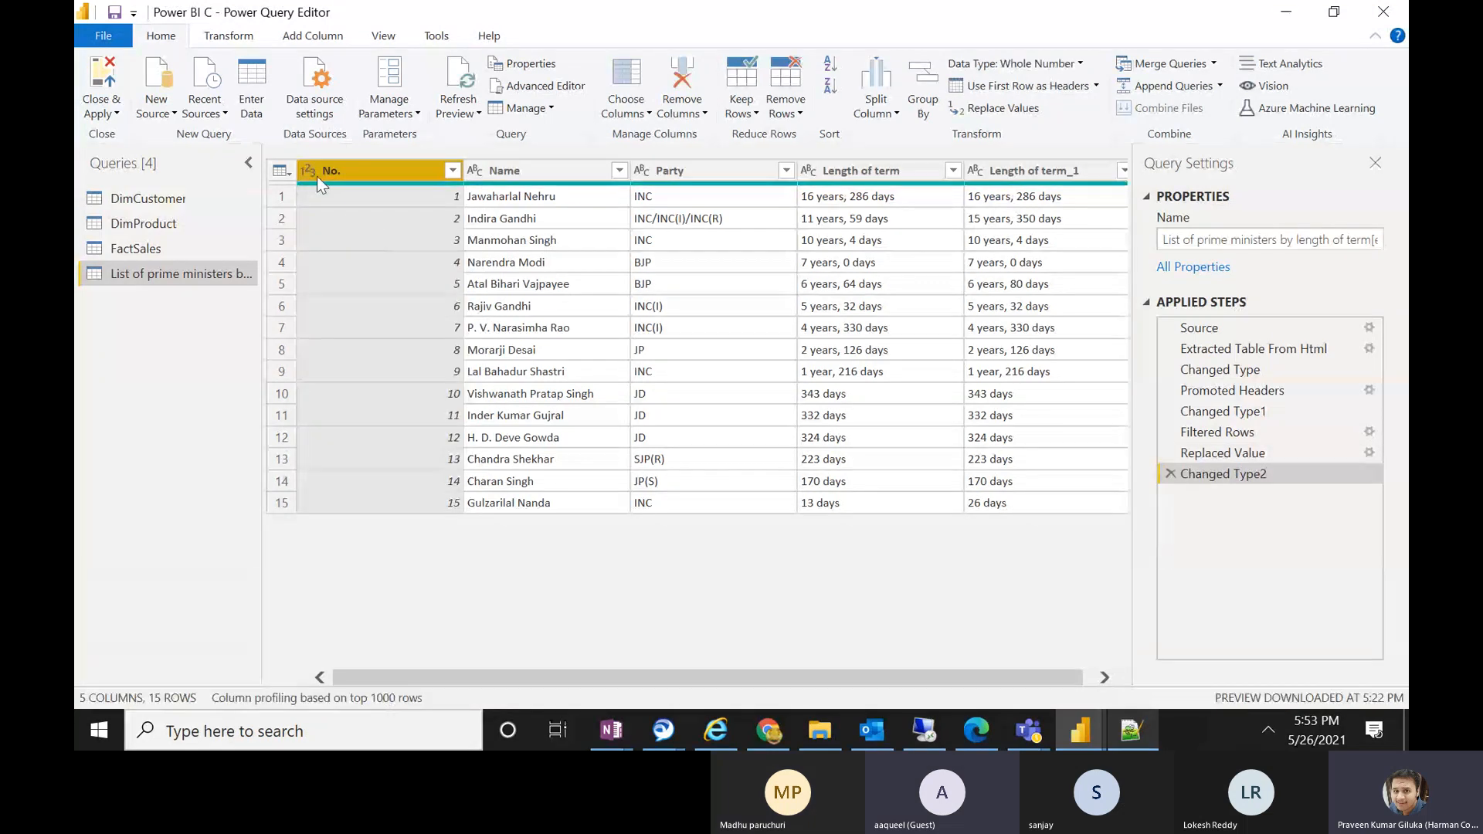
- Sort the rows descending by No. with an added ascending sort by Name, and delete the Sorted Rows step
{"action": "left_click", "coordinate": [830, 87]}
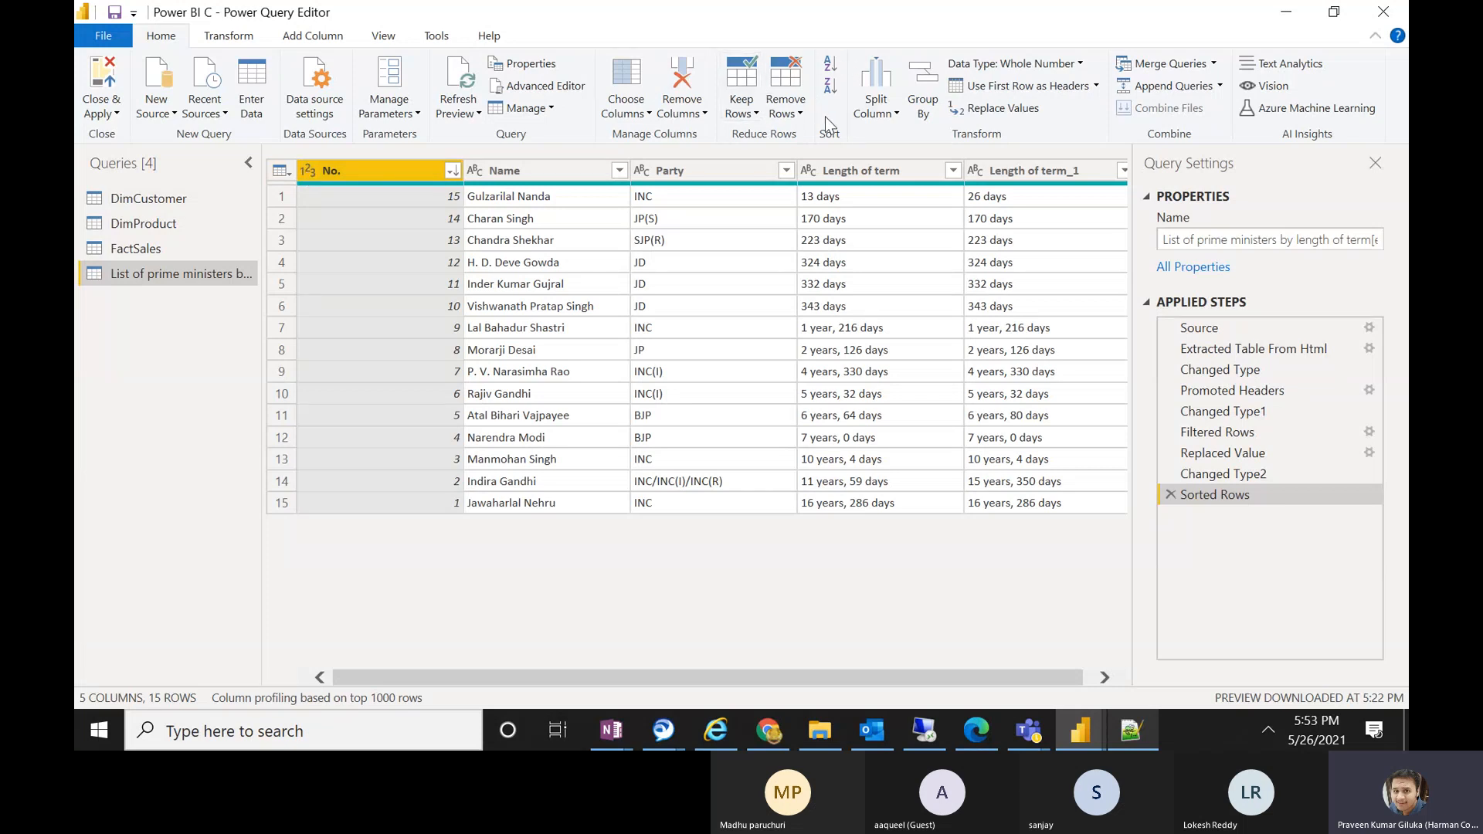
{"action": "left_click", "coordinate": [526, 166]}
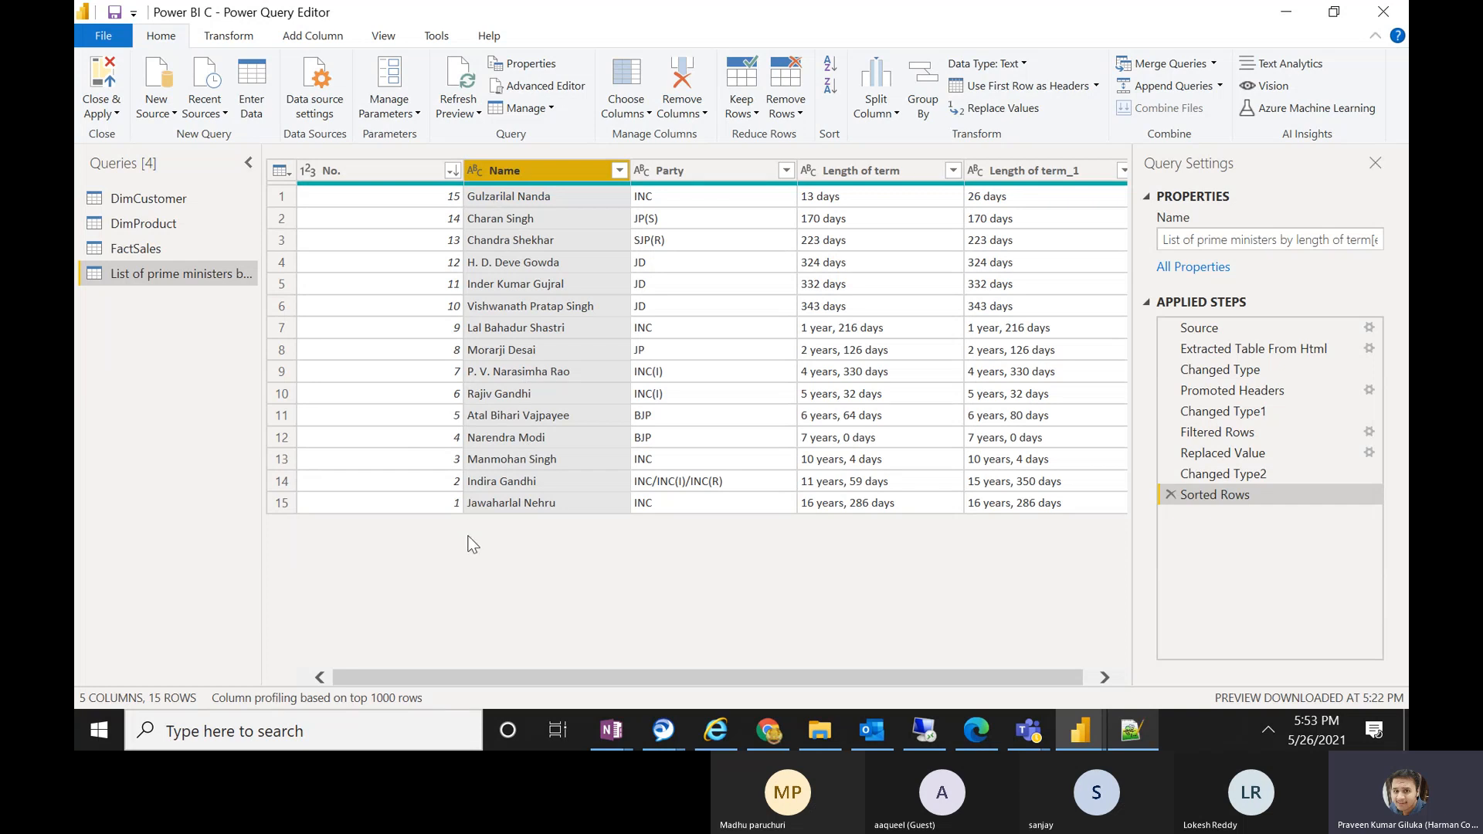
{"action": "left_click", "coordinate": [834, 63]}
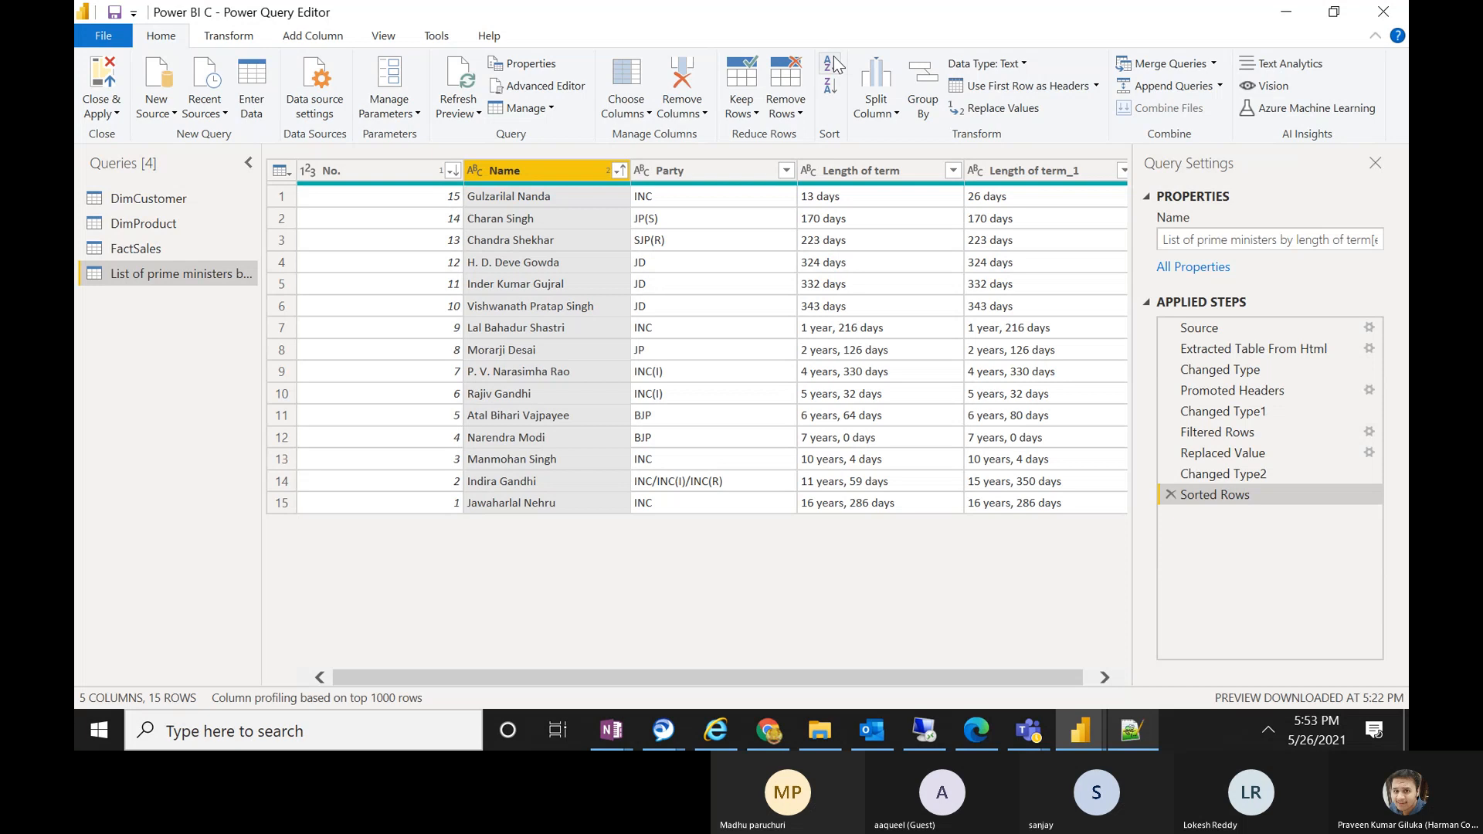
{"action": "left_click", "coordinate": [410, 174]}
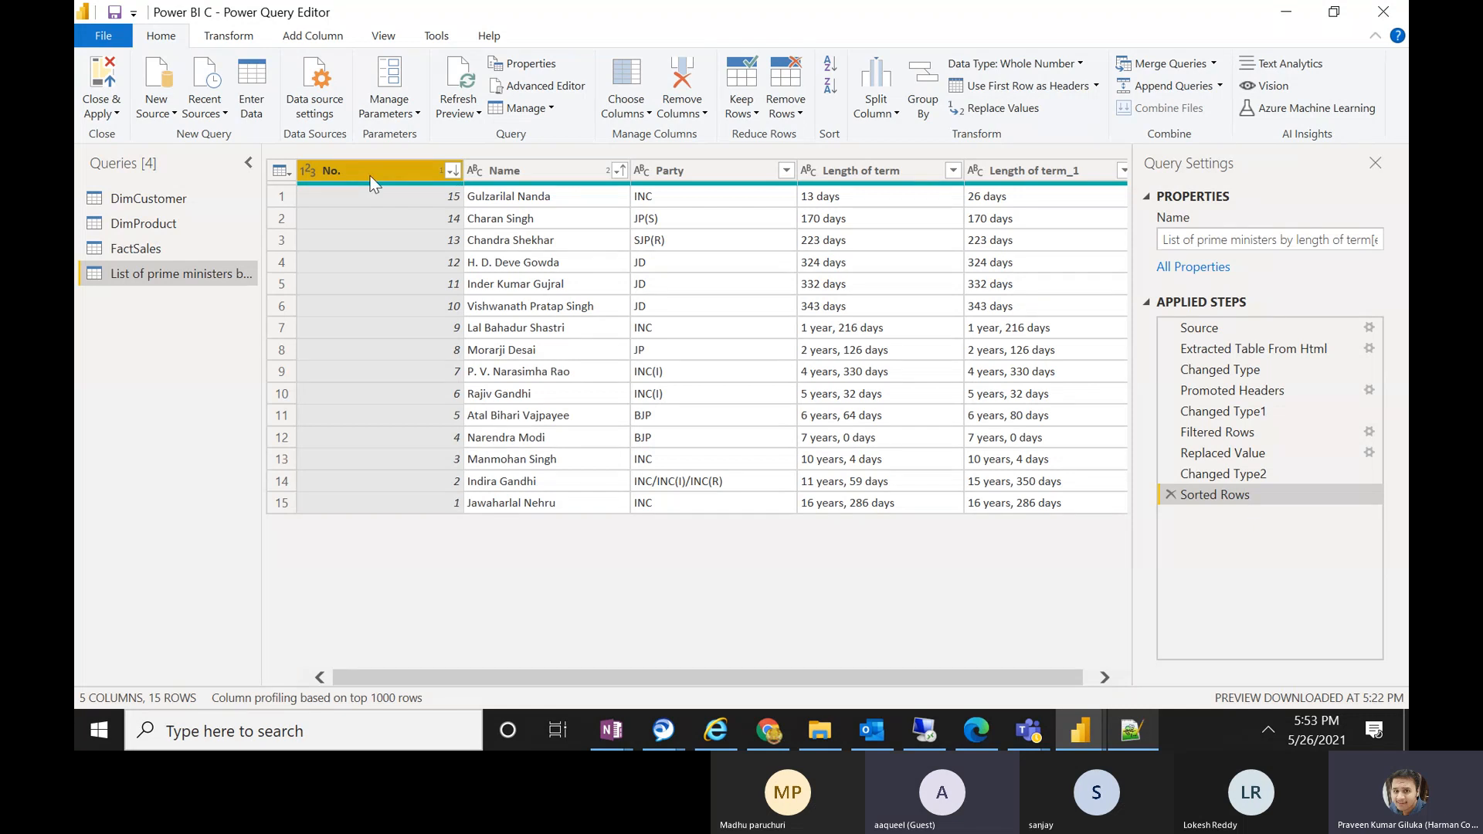
{"action": "left_click", "coordinate": [1170, 494]}
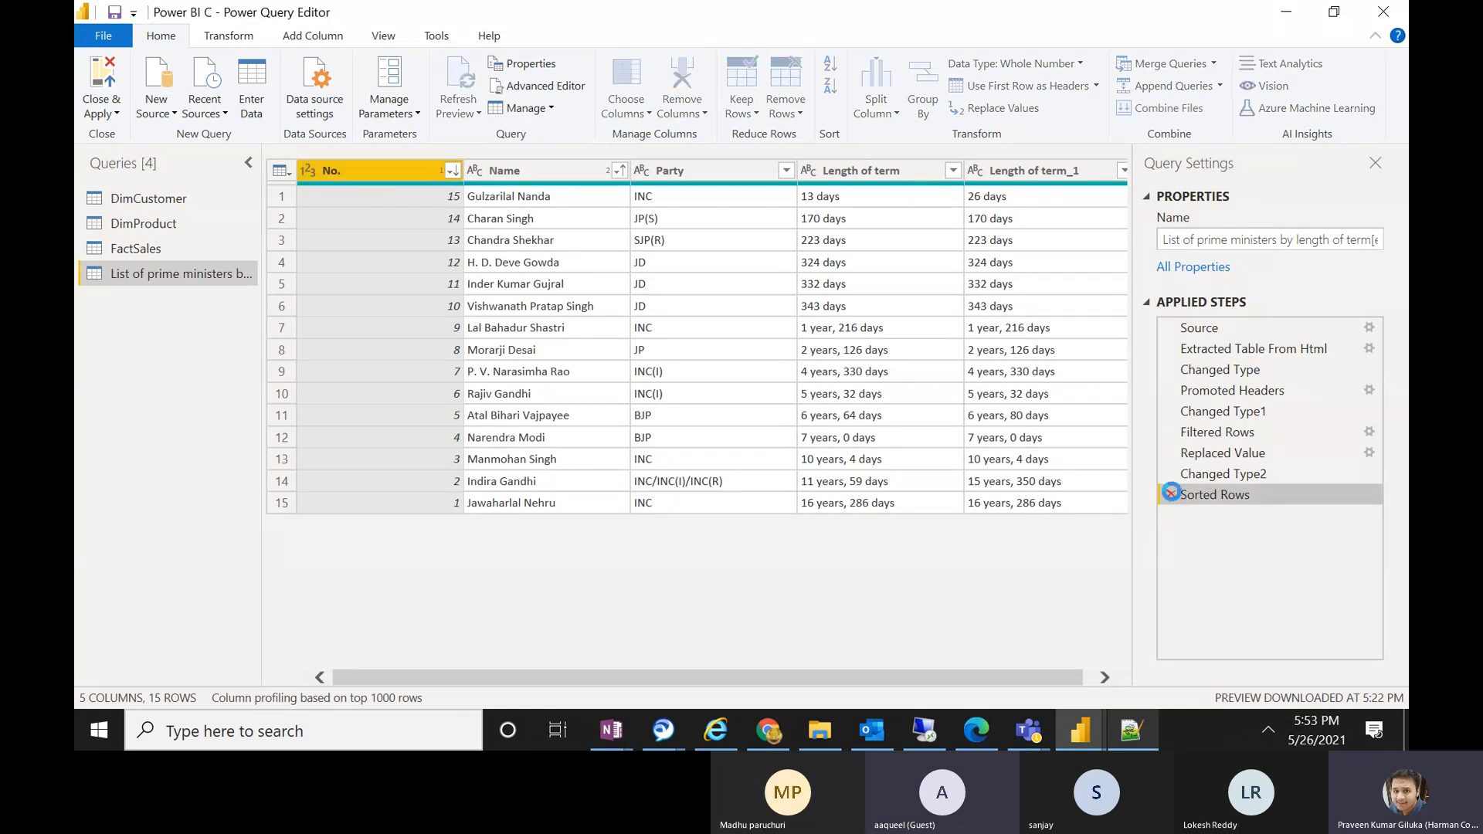
- Sort the rows by Name in ascending and in descending order, and delete the Sorted Rows step
{"action": "left_click", "coordinate": [485, 174]}
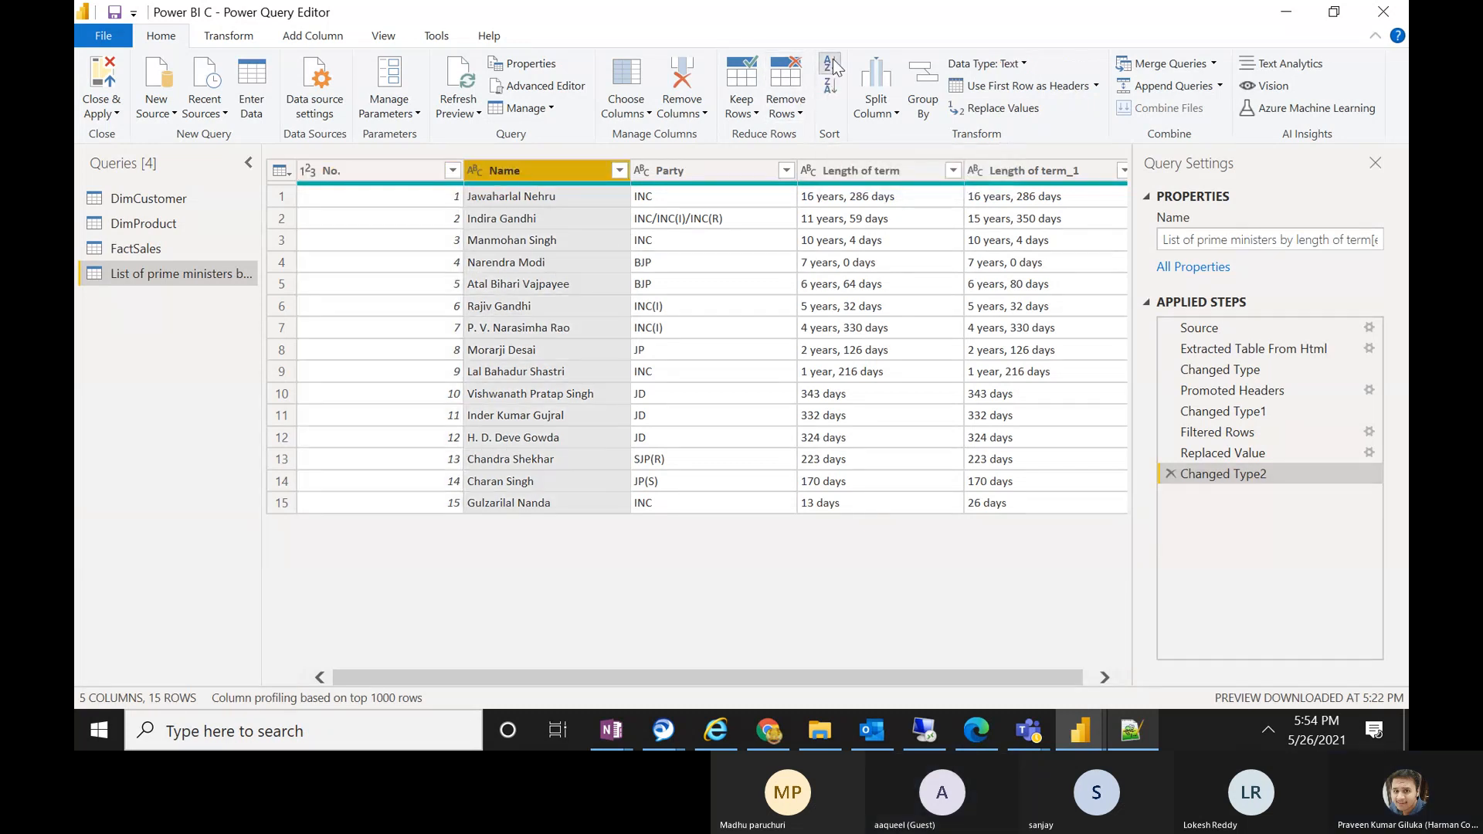
{"action": "left_click", "coordinate": [830, 66]}
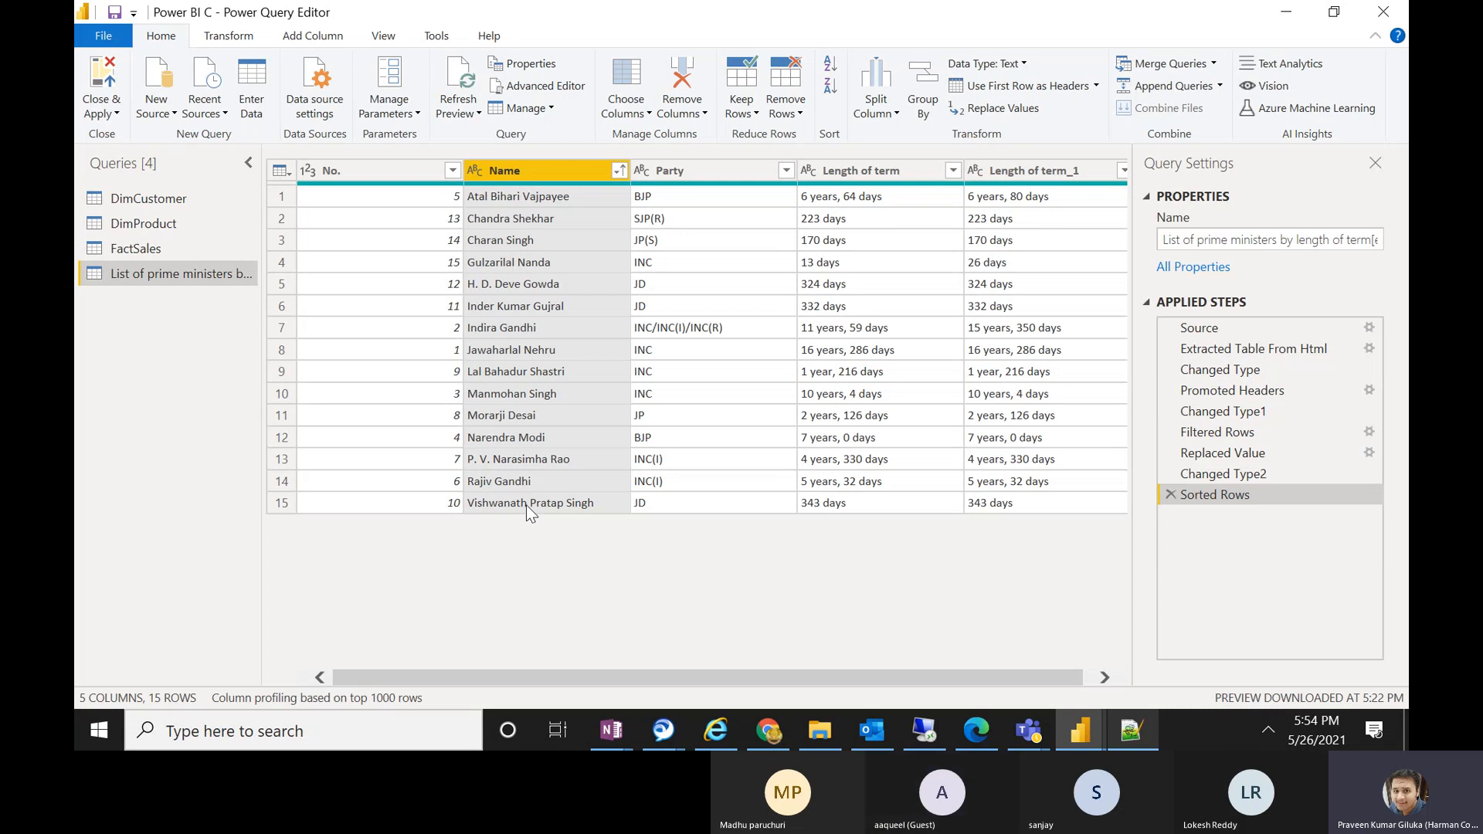
{"action": "left_click", "coordinate": [830, 89]}
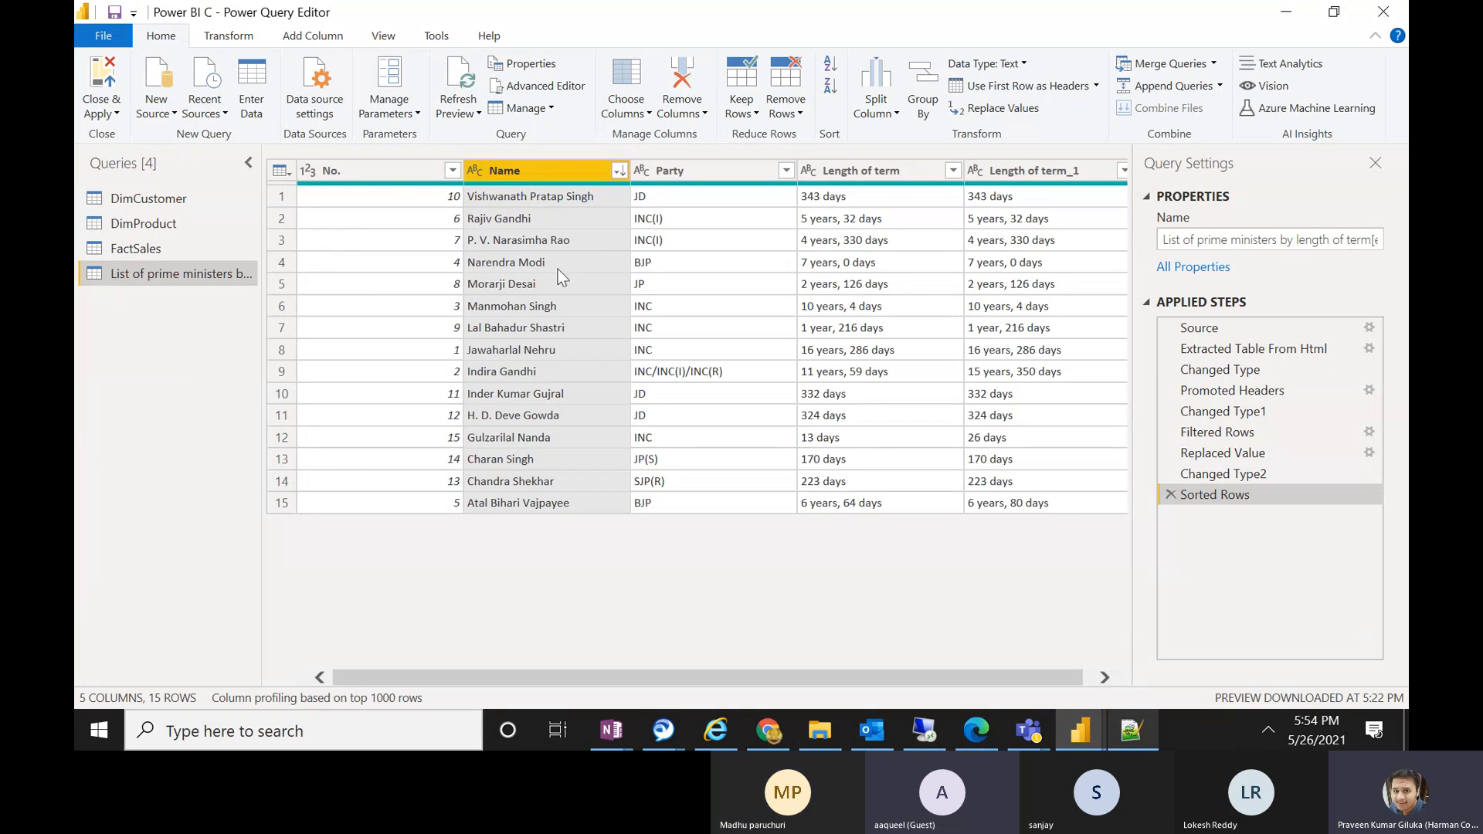
{"action": "left_click", "coordinate": [1171, 495]}
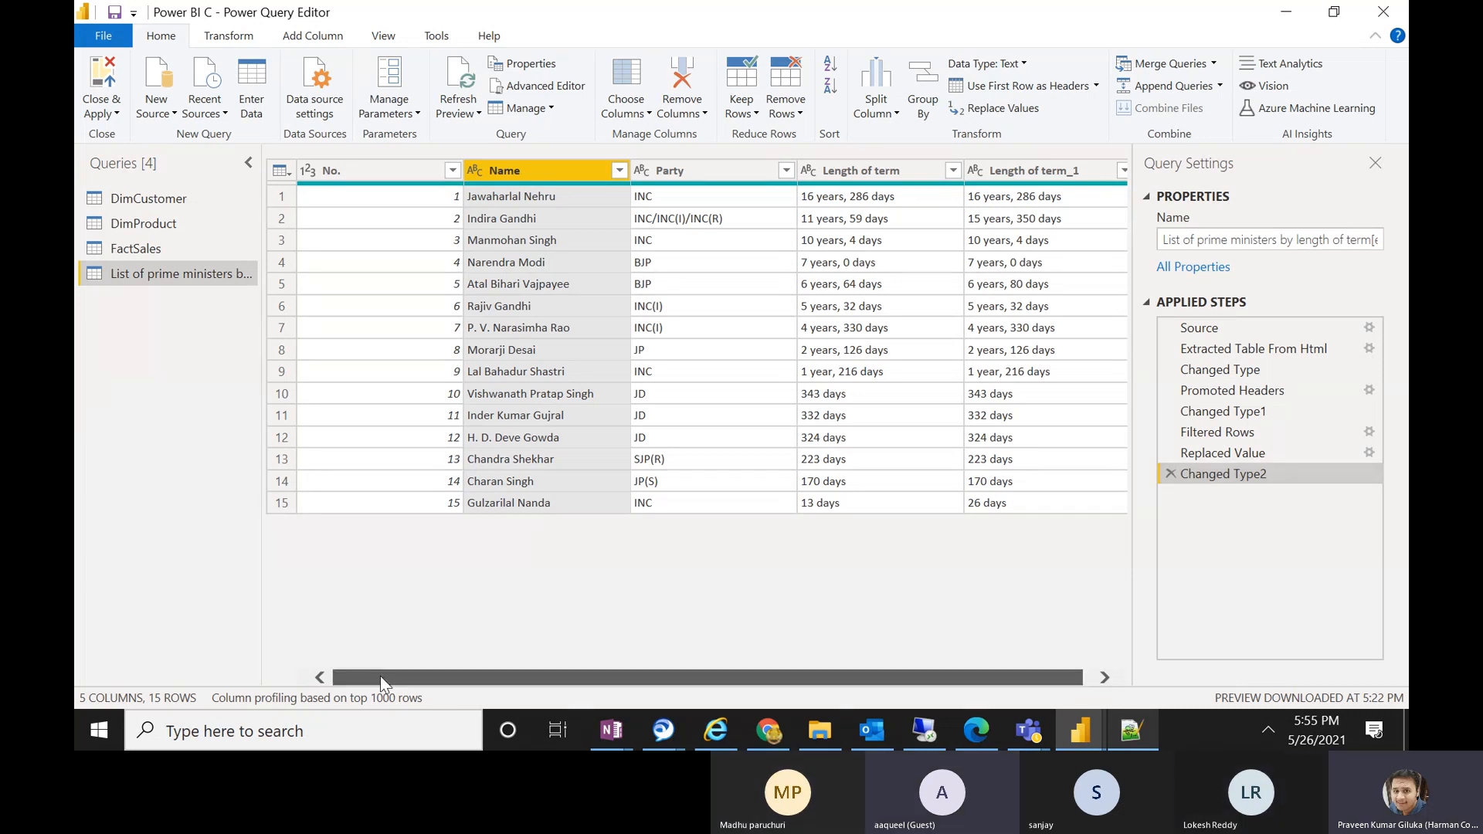
- Use Go to Column to search for "name" and jump to the Name column
{"action": "left_click_drag", "start_coordinate": [380, 675], "coordinate": [487, 671]}
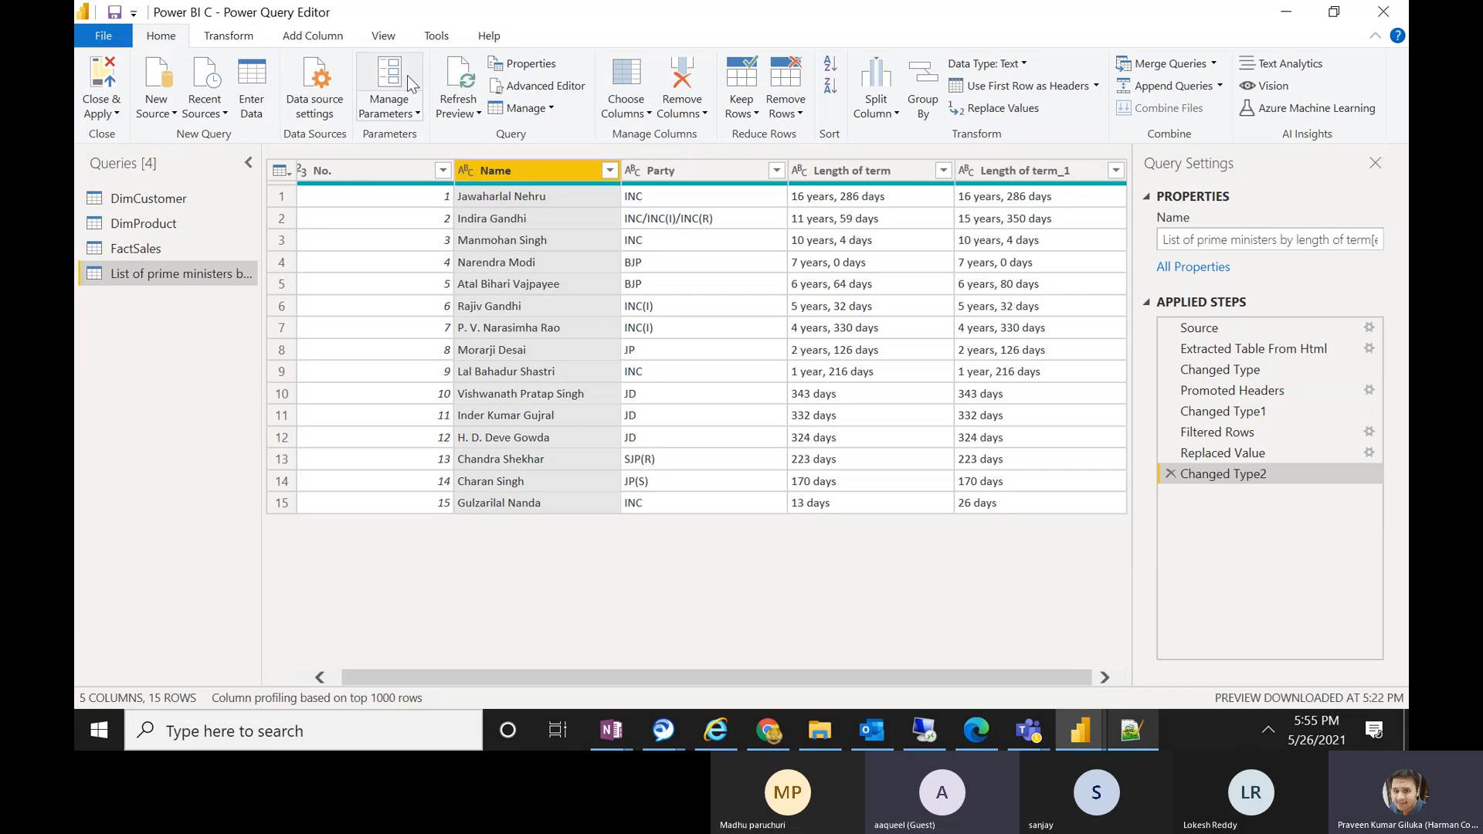
{"action": "left_click", "coordinate": [384, 37]}
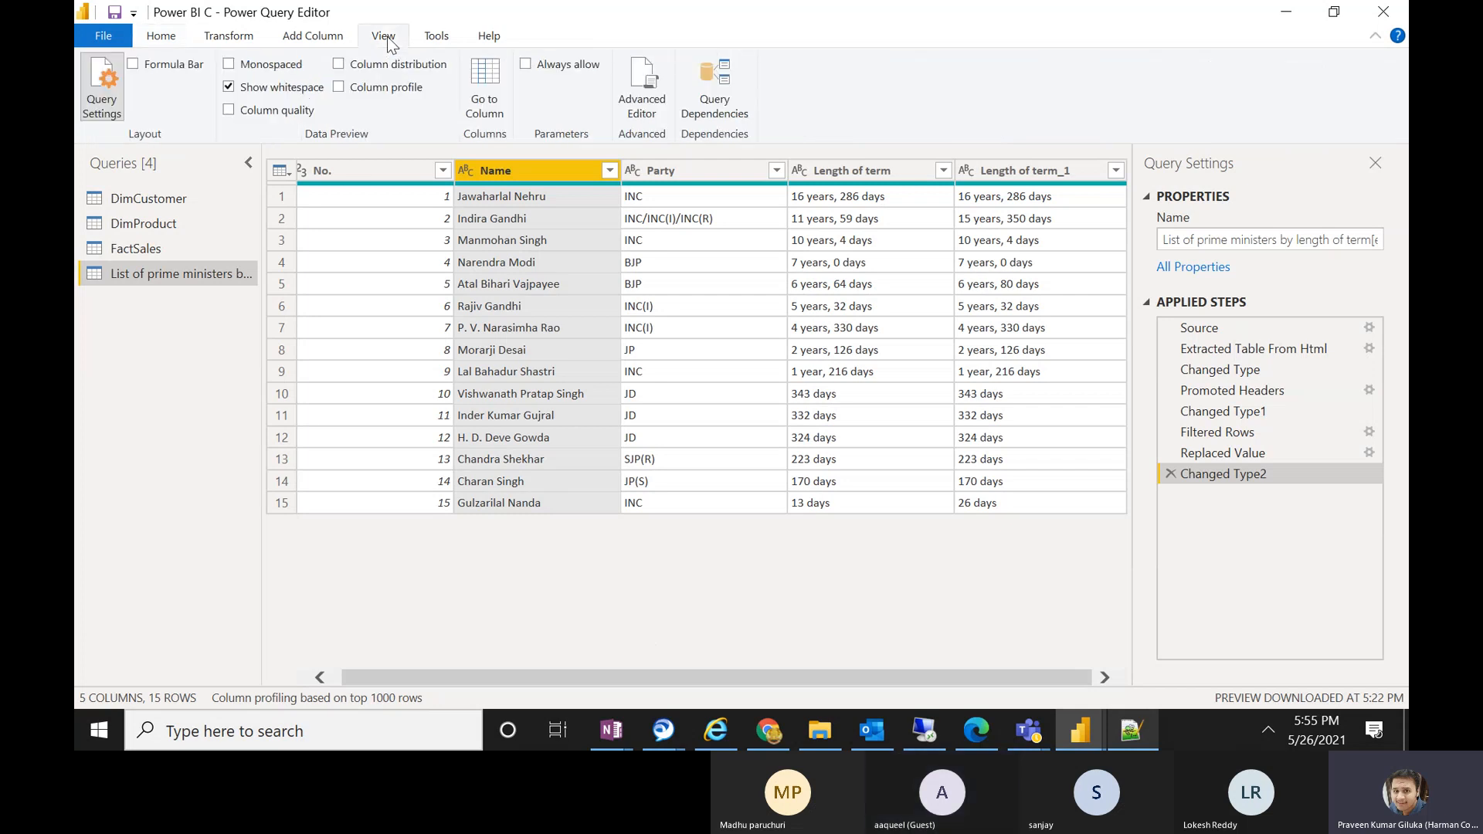
{"action": "left_click", "coordinate": [484, 87]}
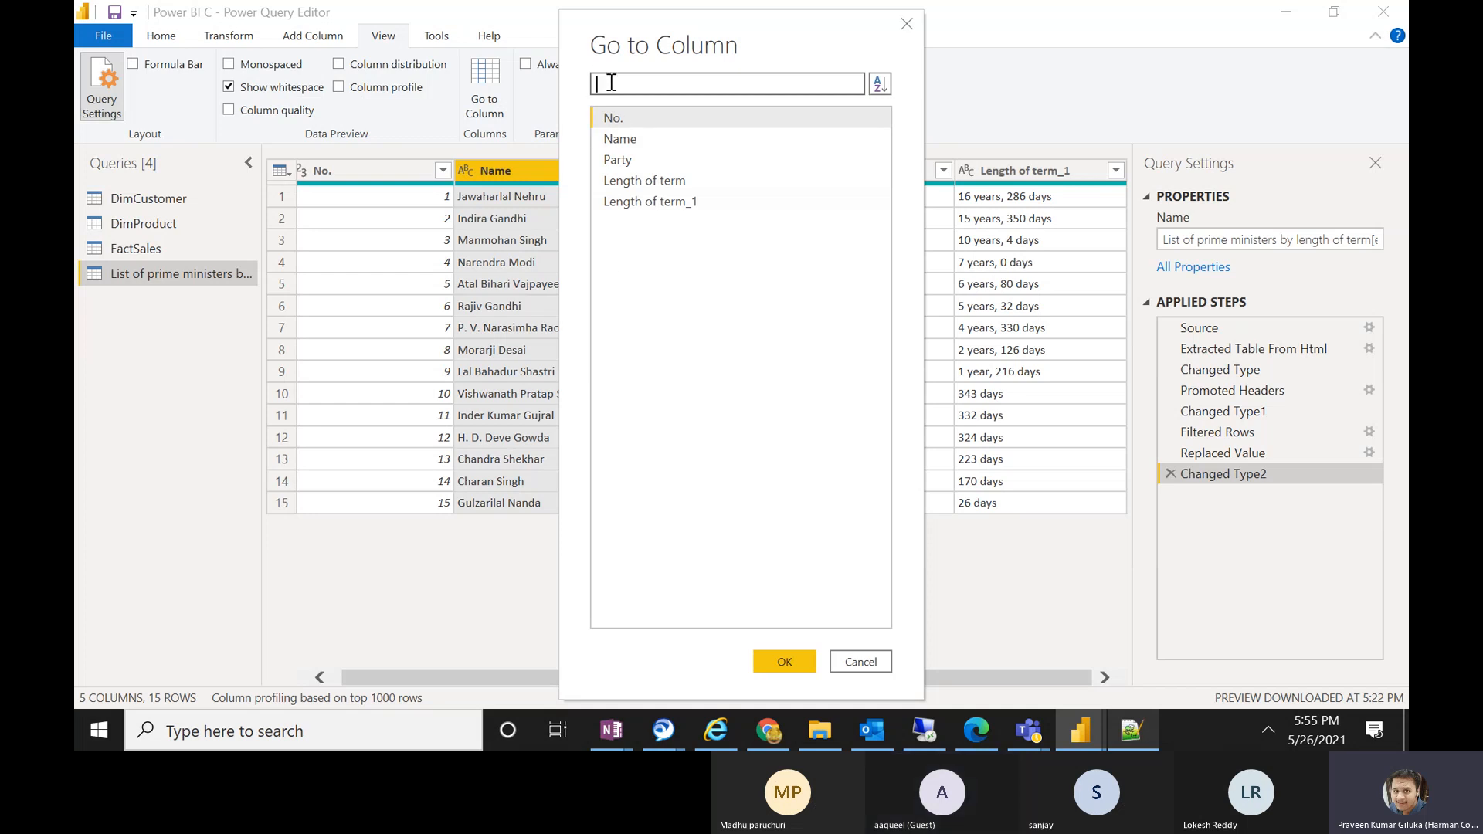
{"action": "type", "text": "n"}
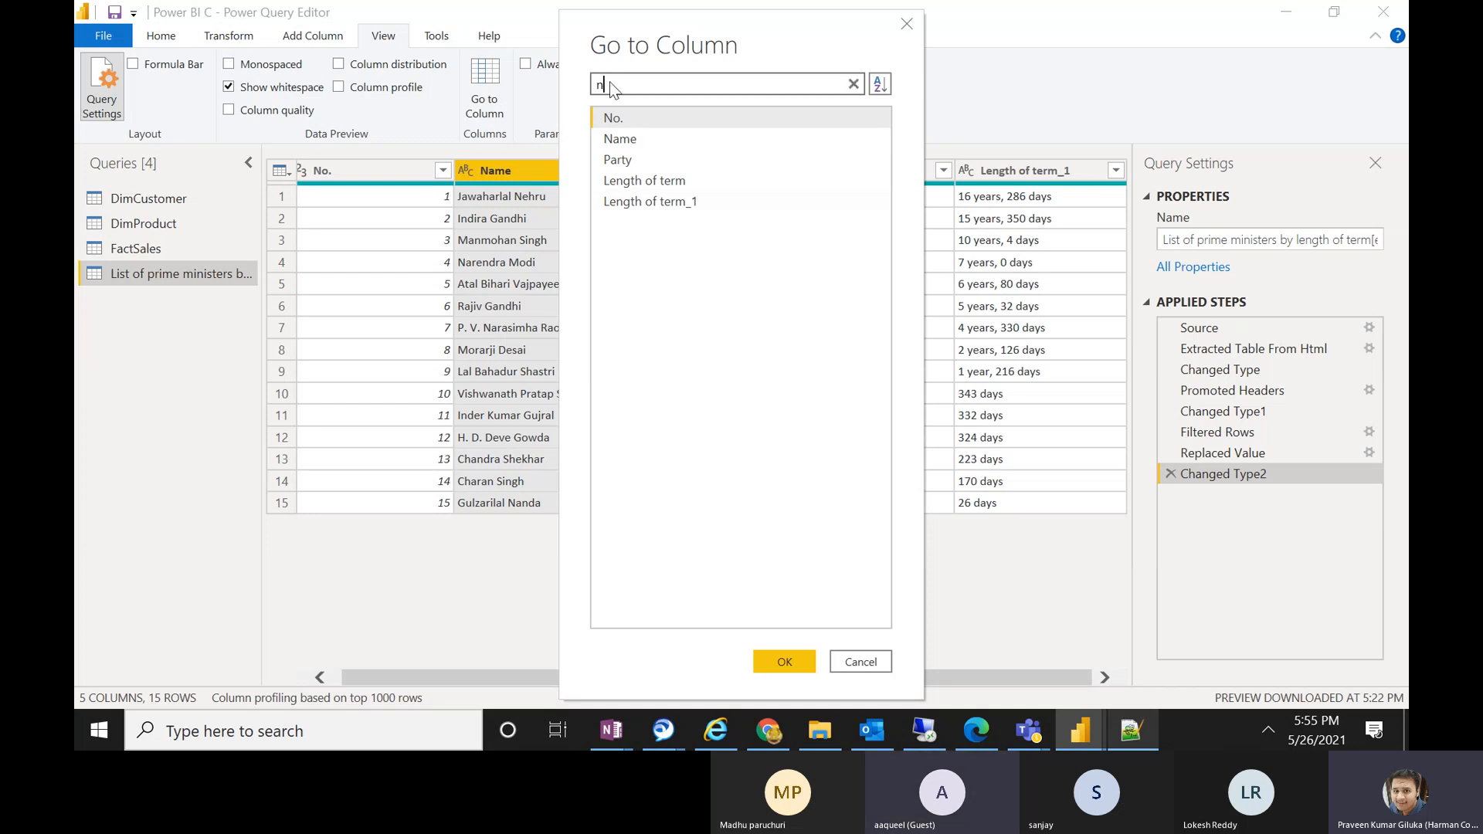
{"action": "type", "text": "ame"}
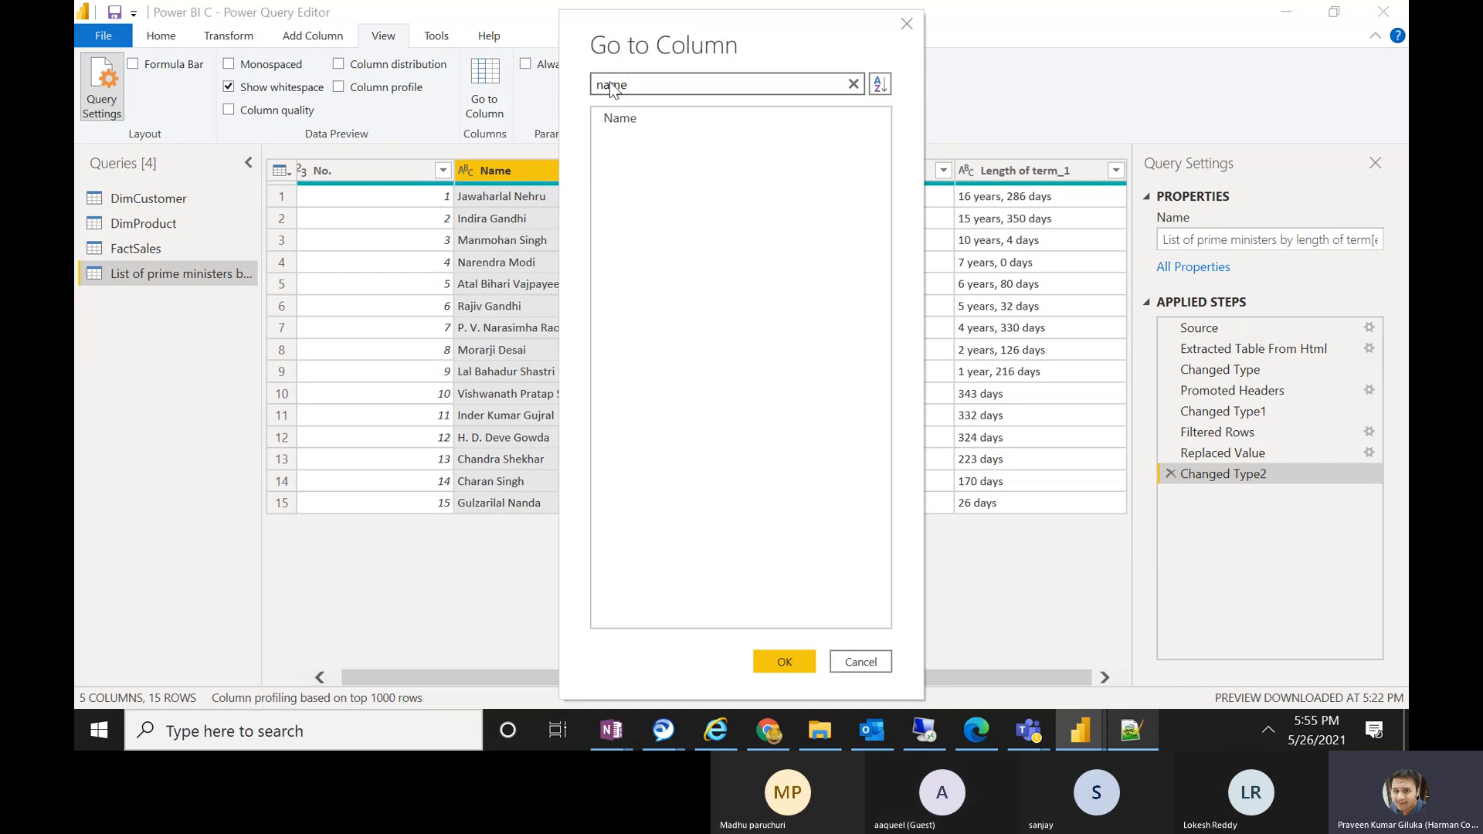
{"action": "left_click", "coordinate": [616, 125]}
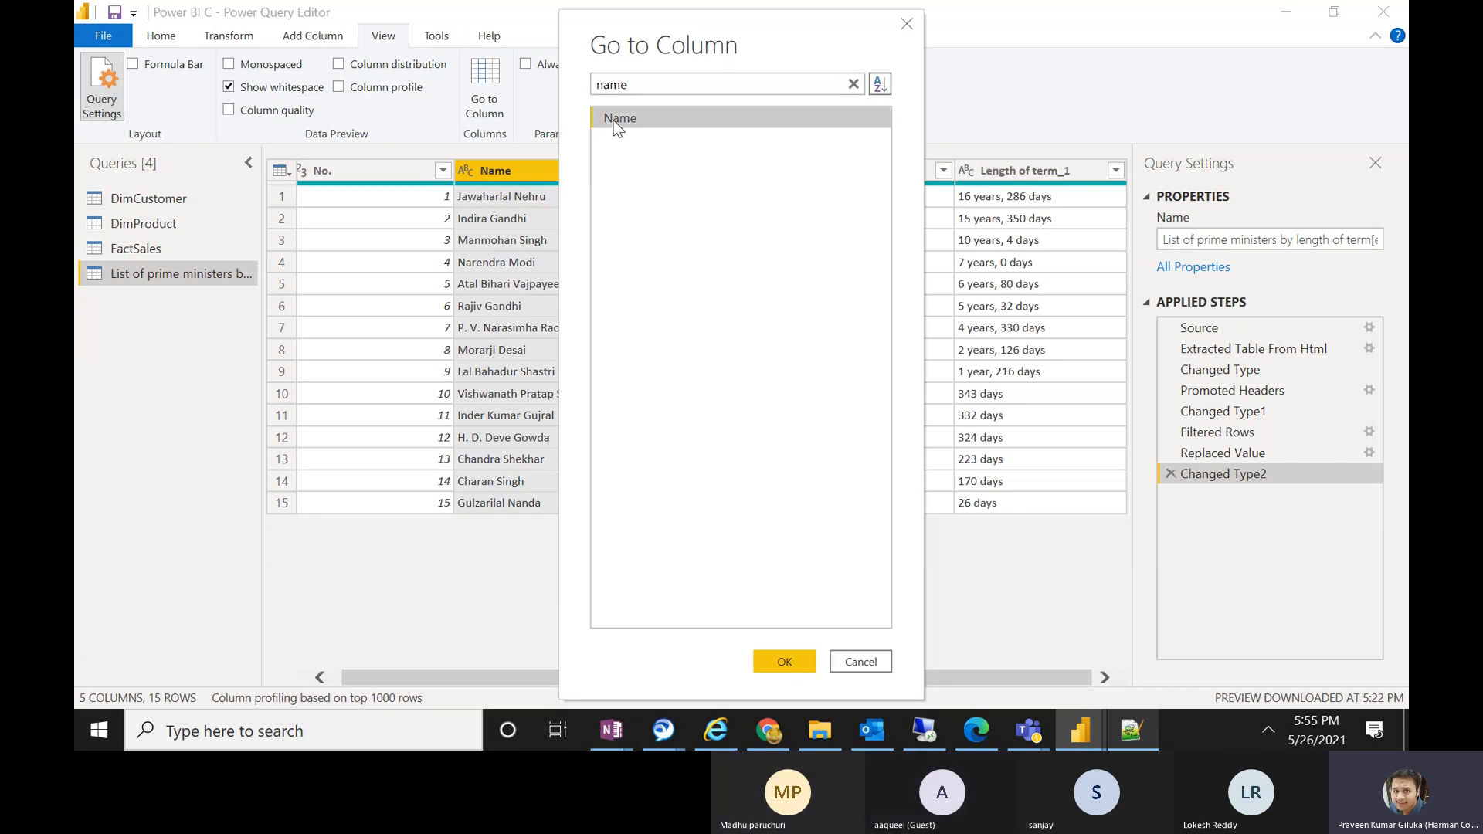
{"action": "left_click", "coordinate": [807, 664]}
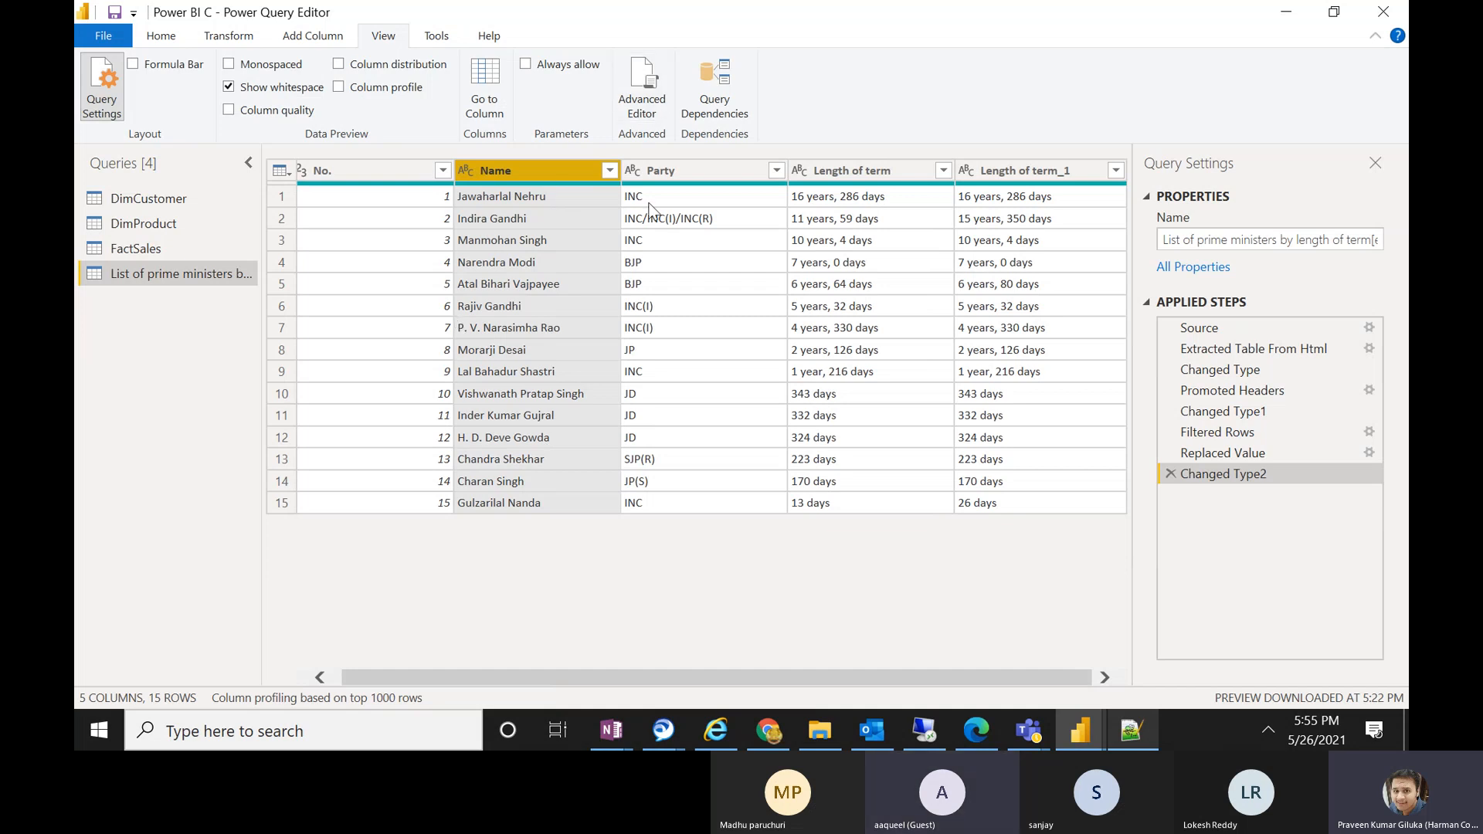
- Use Go to Column to jump to the Party column
{"action": "left_click", "coordinate": [485, 86]}
{"action": "left_click", "coordinate": [617, 159]}
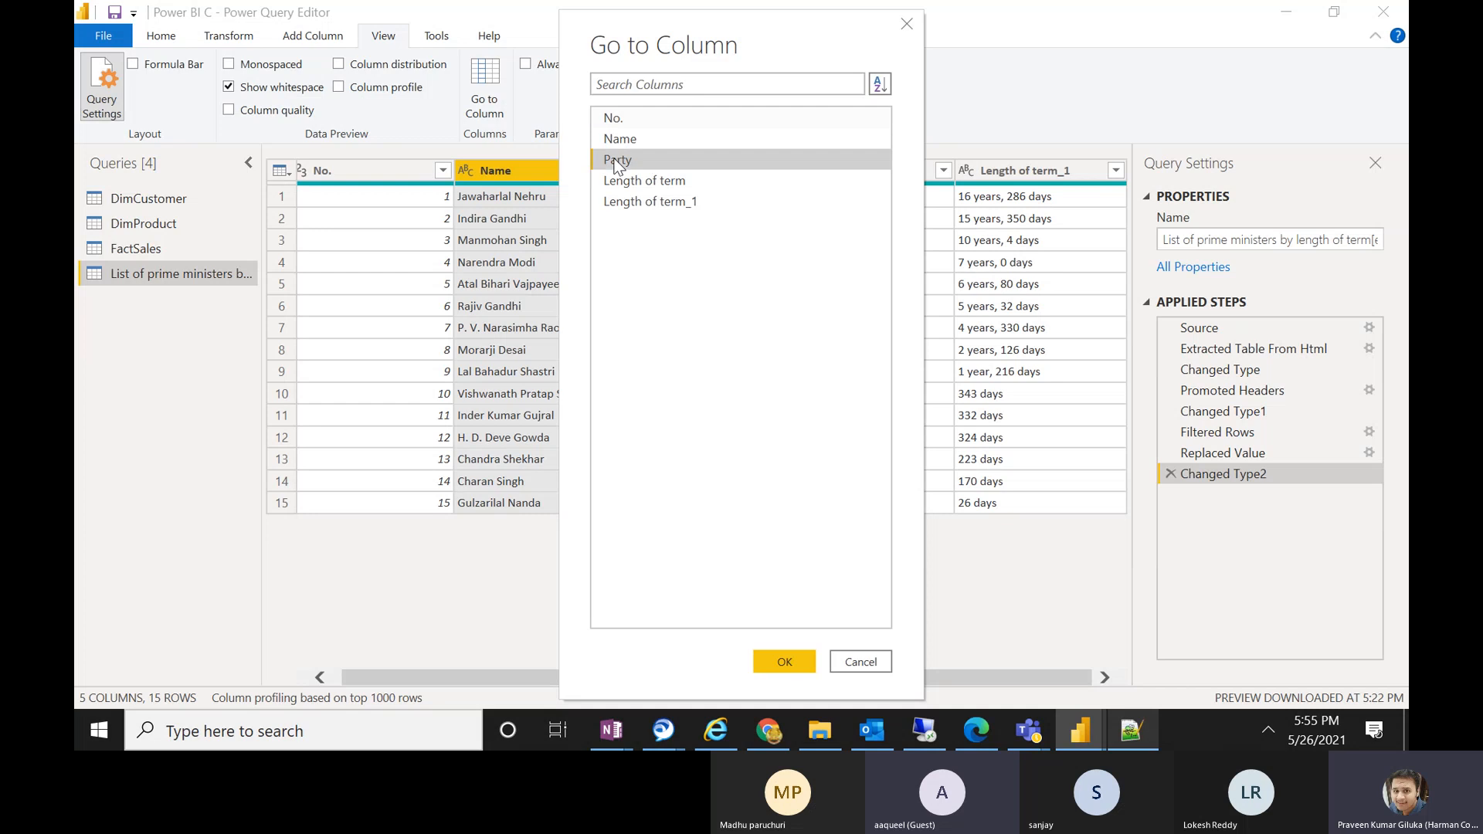
{"action": "left_click", "coordinate": [794, 658]}
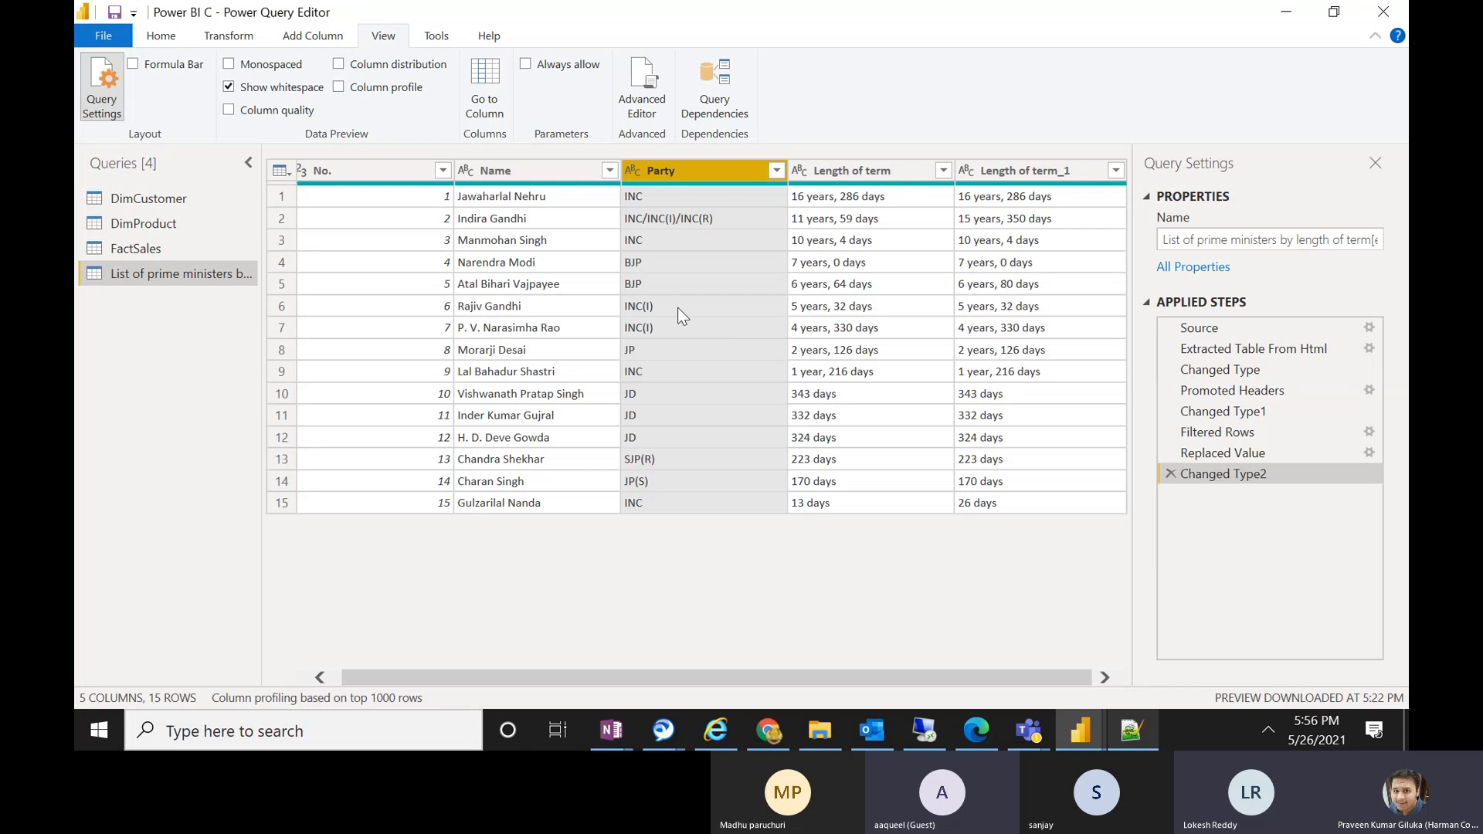
- Open the DimCustomer query's M code in the Advanced Editor
{"action": "left_click", "coordinate": [238, 45]}
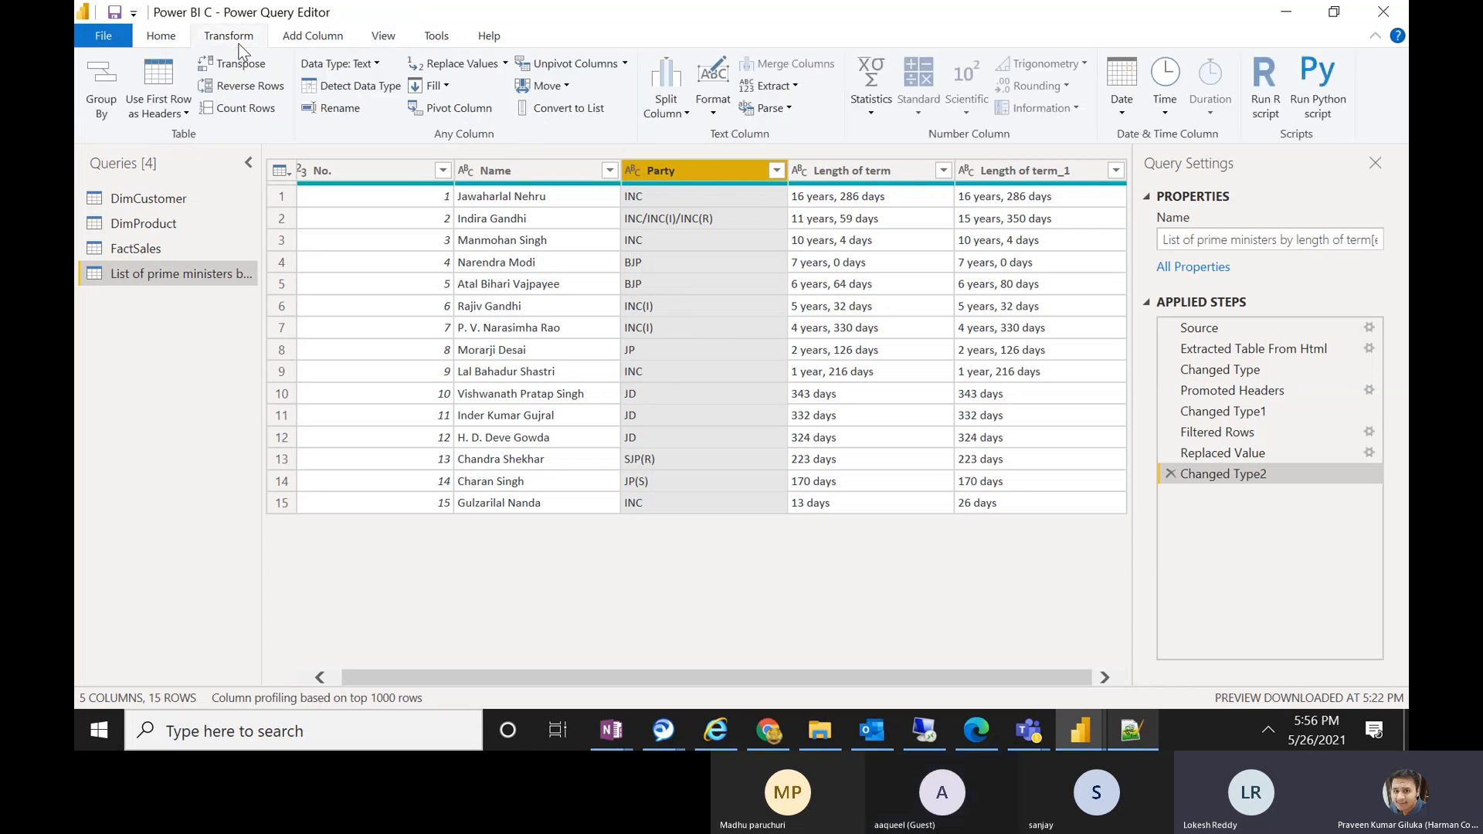
{"action": "left_click", "coordinate": [165, 43]}
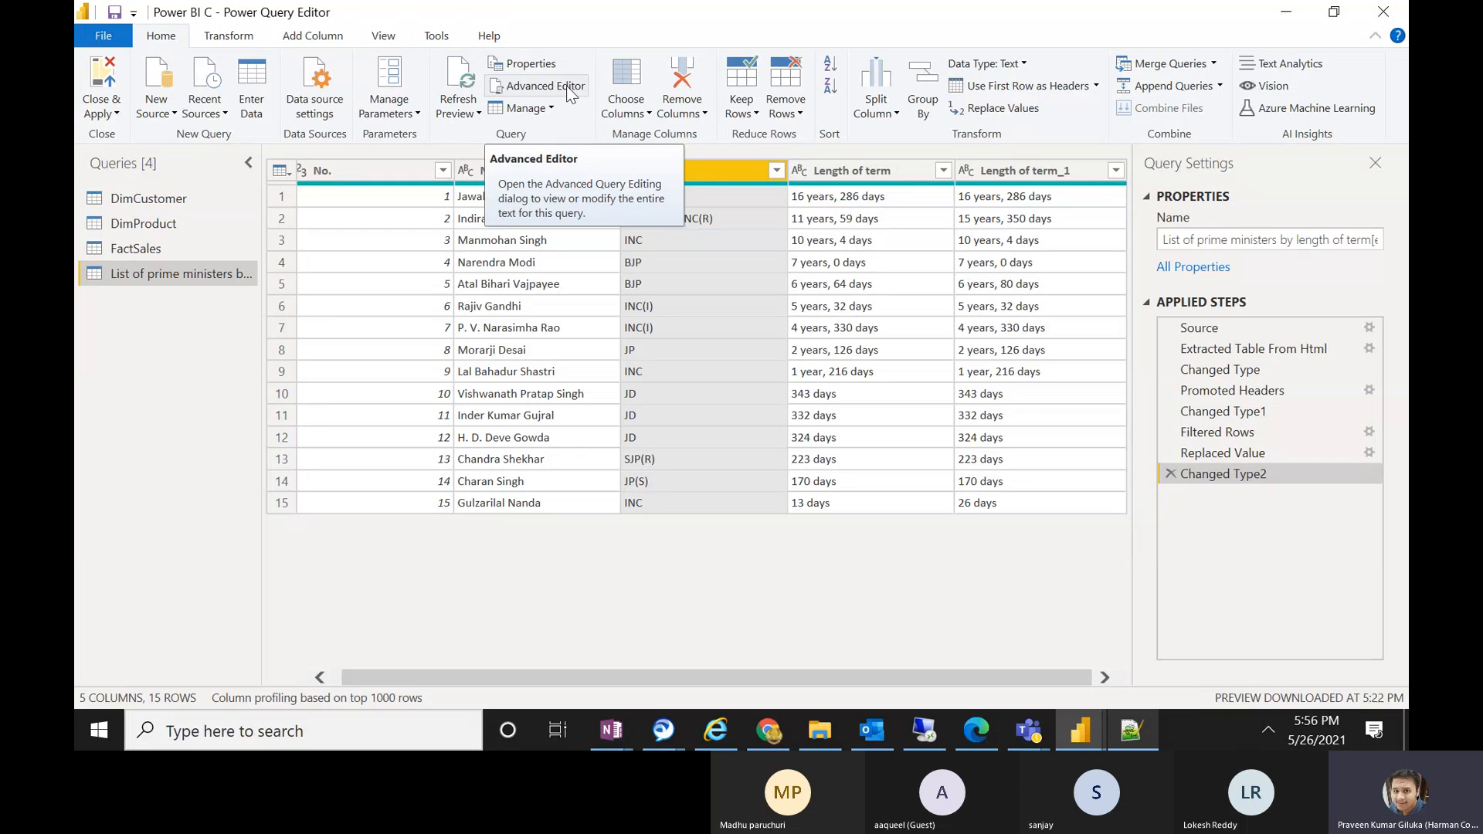
{"action": "left_click", "coordinate": [151, 198]}
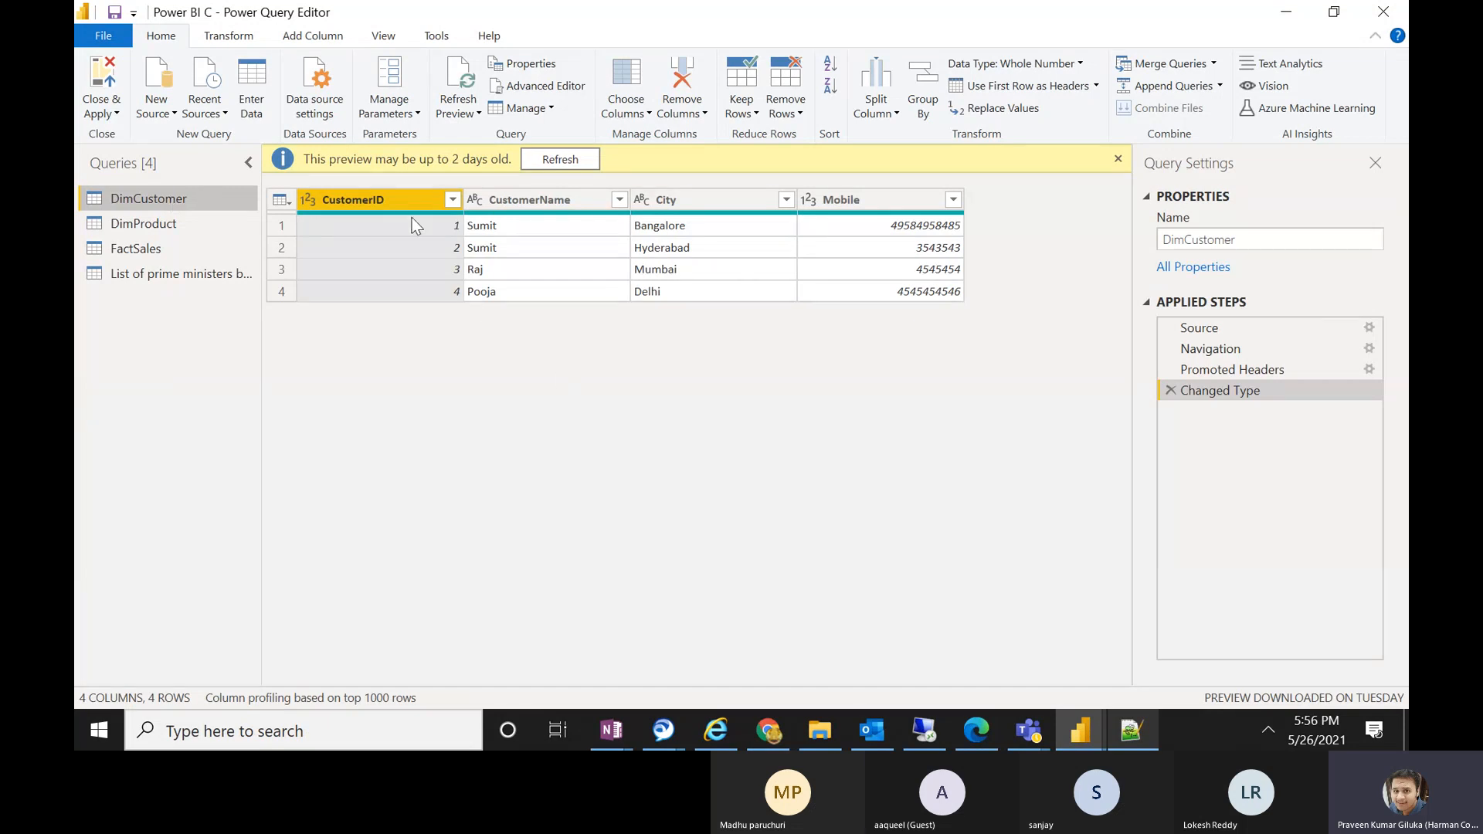
{"action": "left_click", "coordinate": [543, 91]}
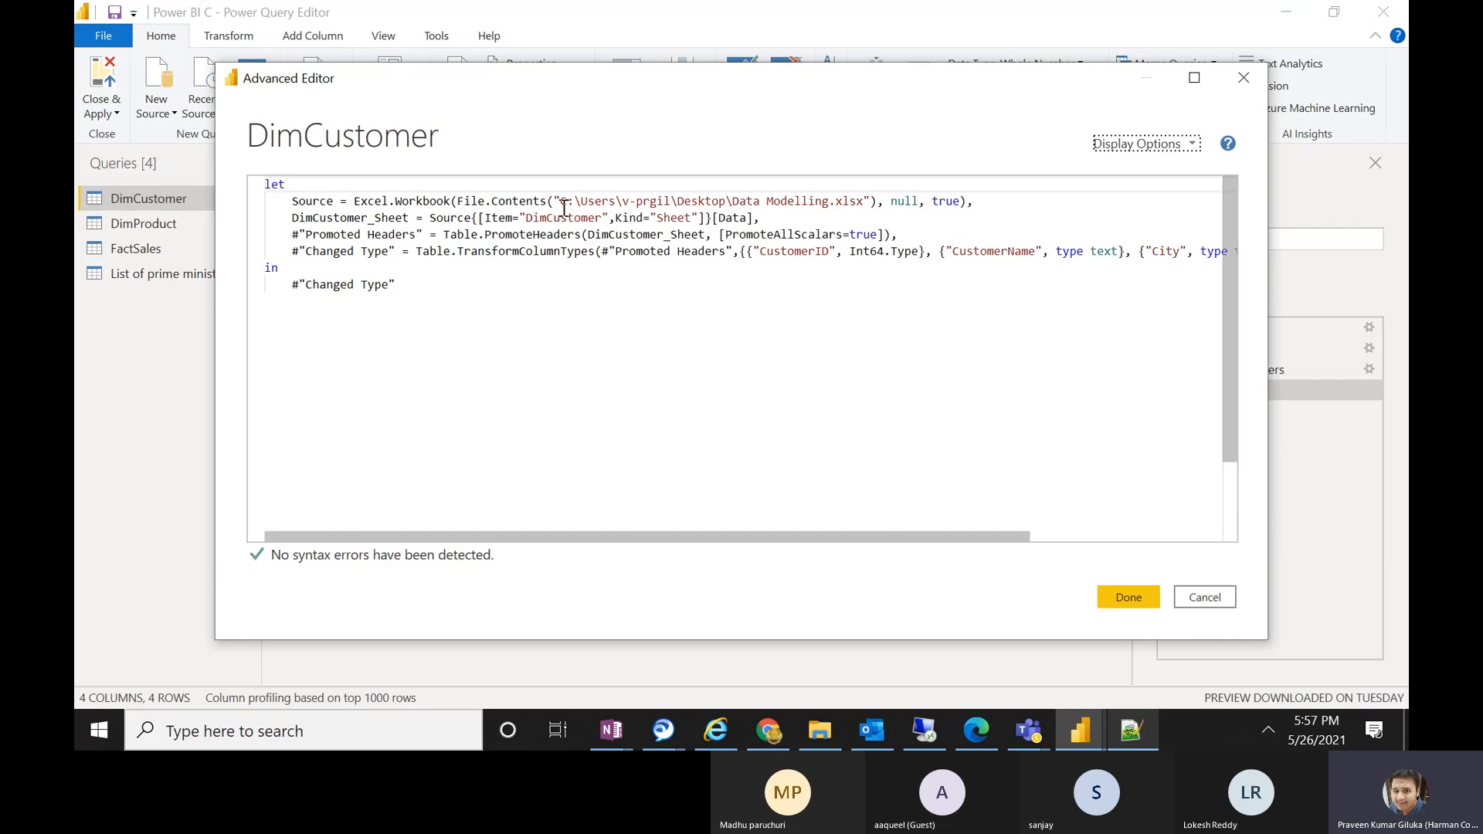
- Highlight the full file path of Data Modelling.xlsx in the Source line of the DimCustomer code
{"action": "left_click_drag", "start_coordinate": [560, 202], "coordinate": [862, 223]}
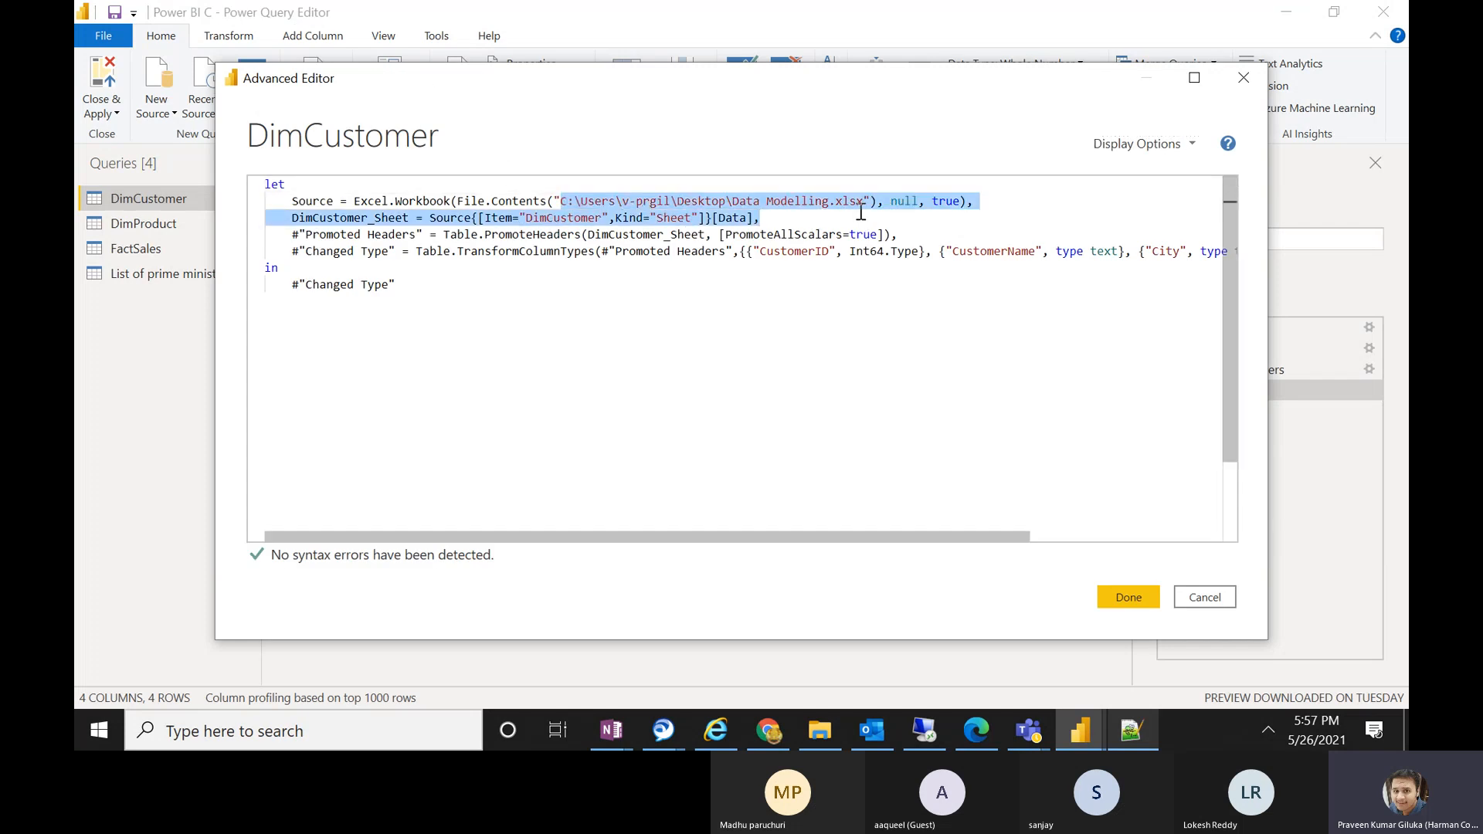
{"action": "left_click", "coordinate": [857, 202], "text": "shift"}
{"action": "left_click", "coordinate": [863, 206], "text": "shift"}
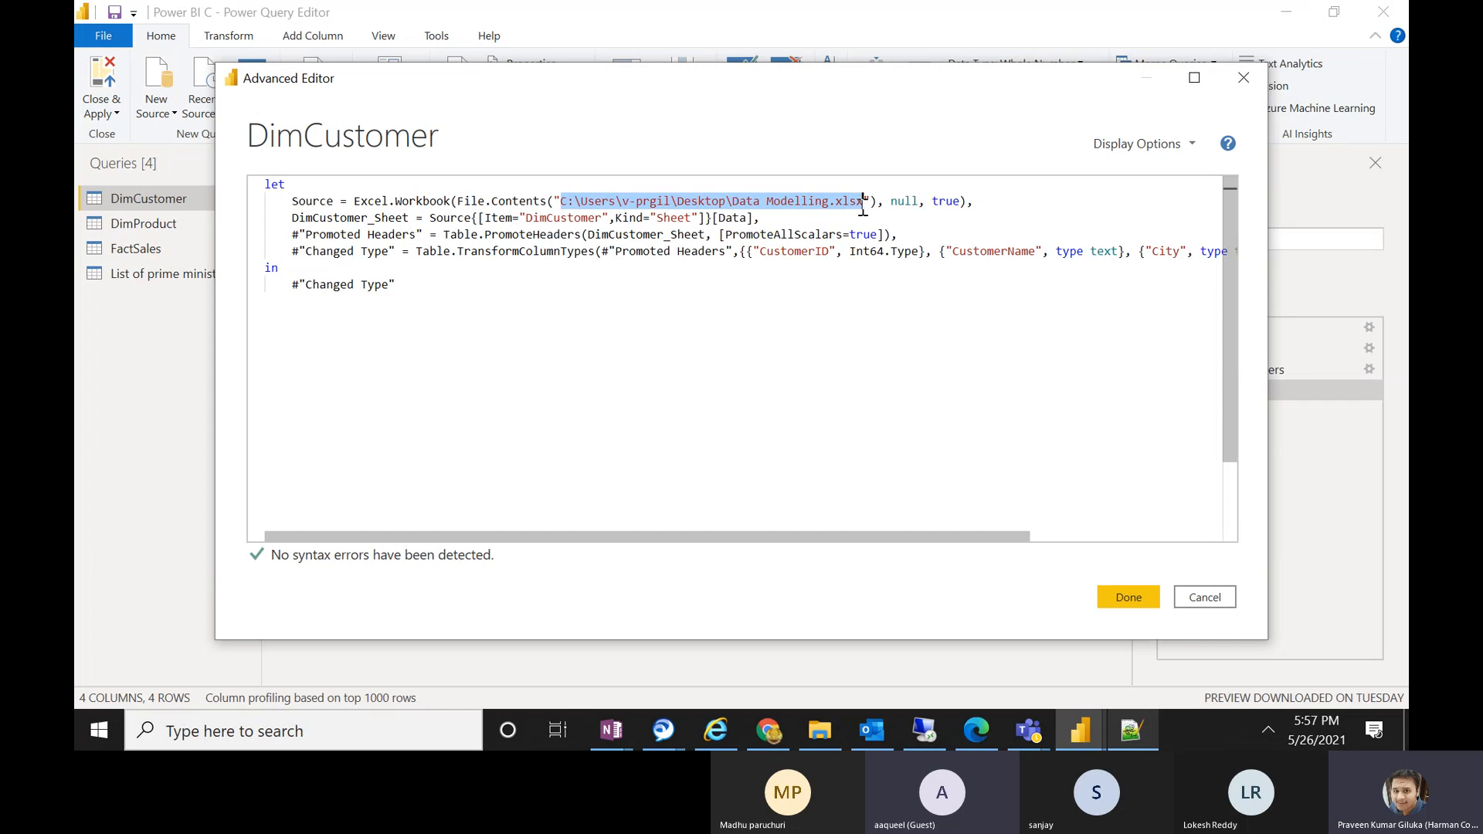
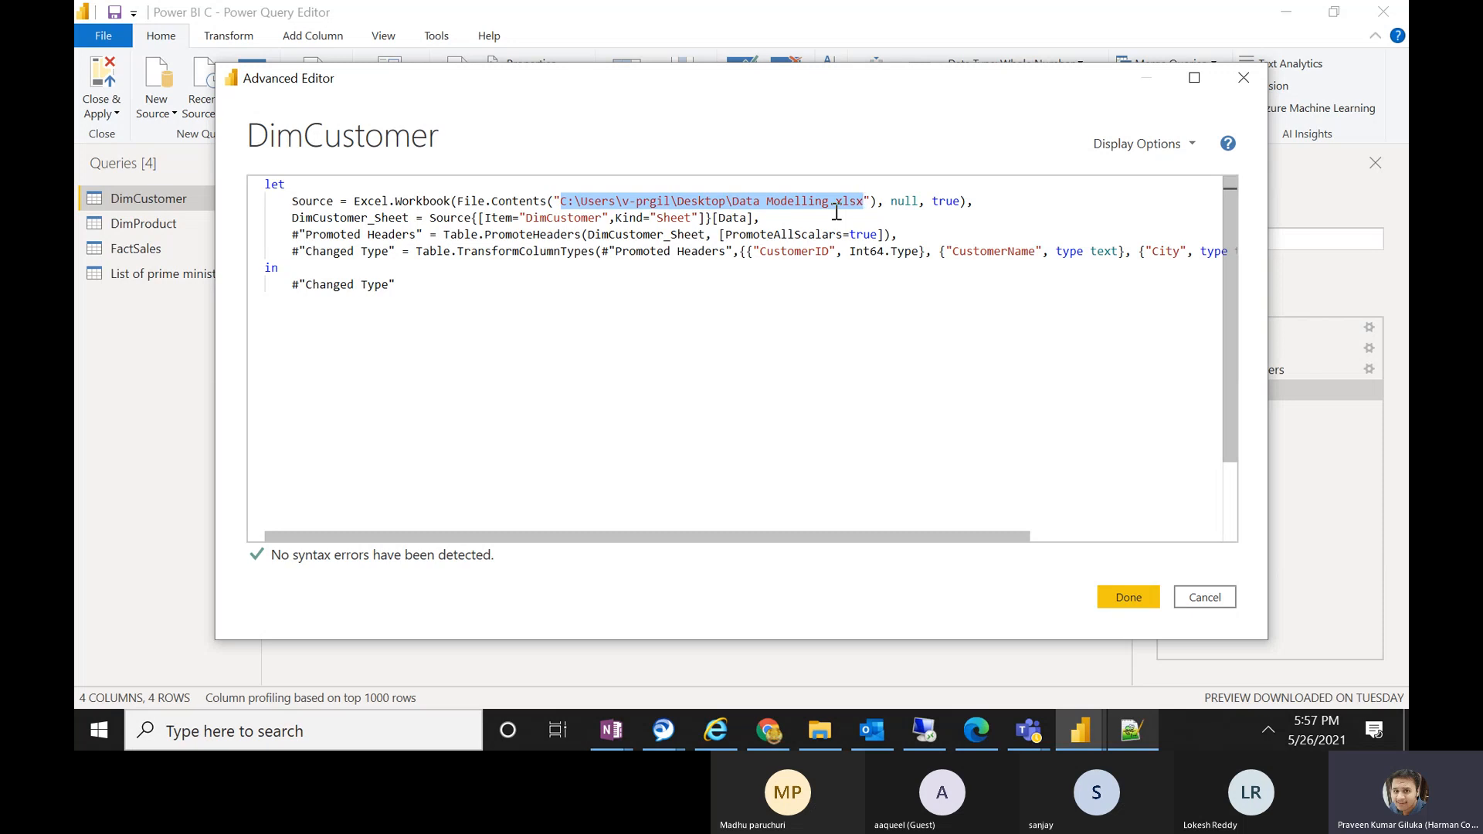
{"action": "left_click", "coordinate": [772, 218]}
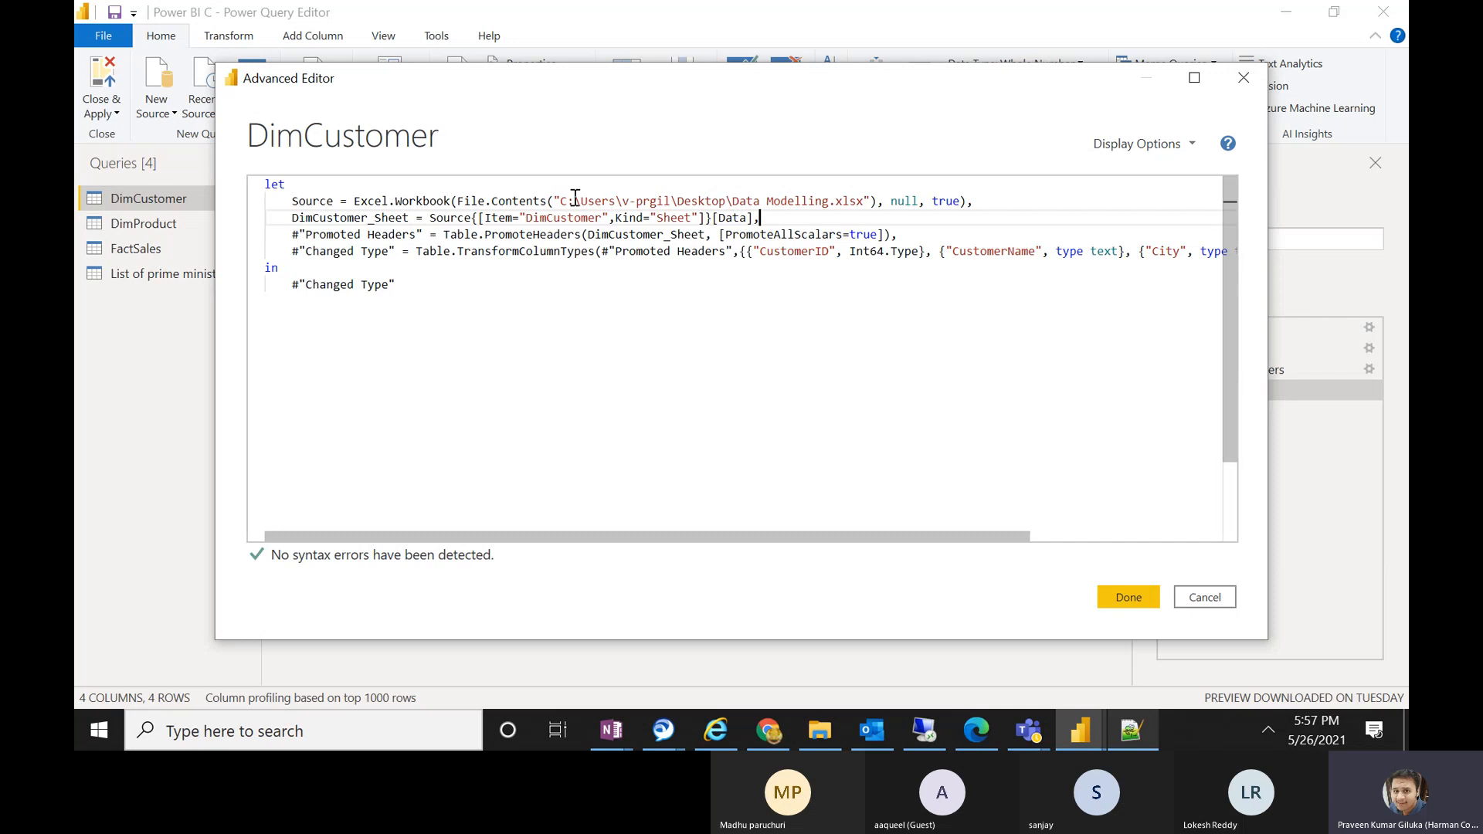
{"action": "left_click_drag", "start_coordinate": [560, 199], "coordinate": [859, 199]}
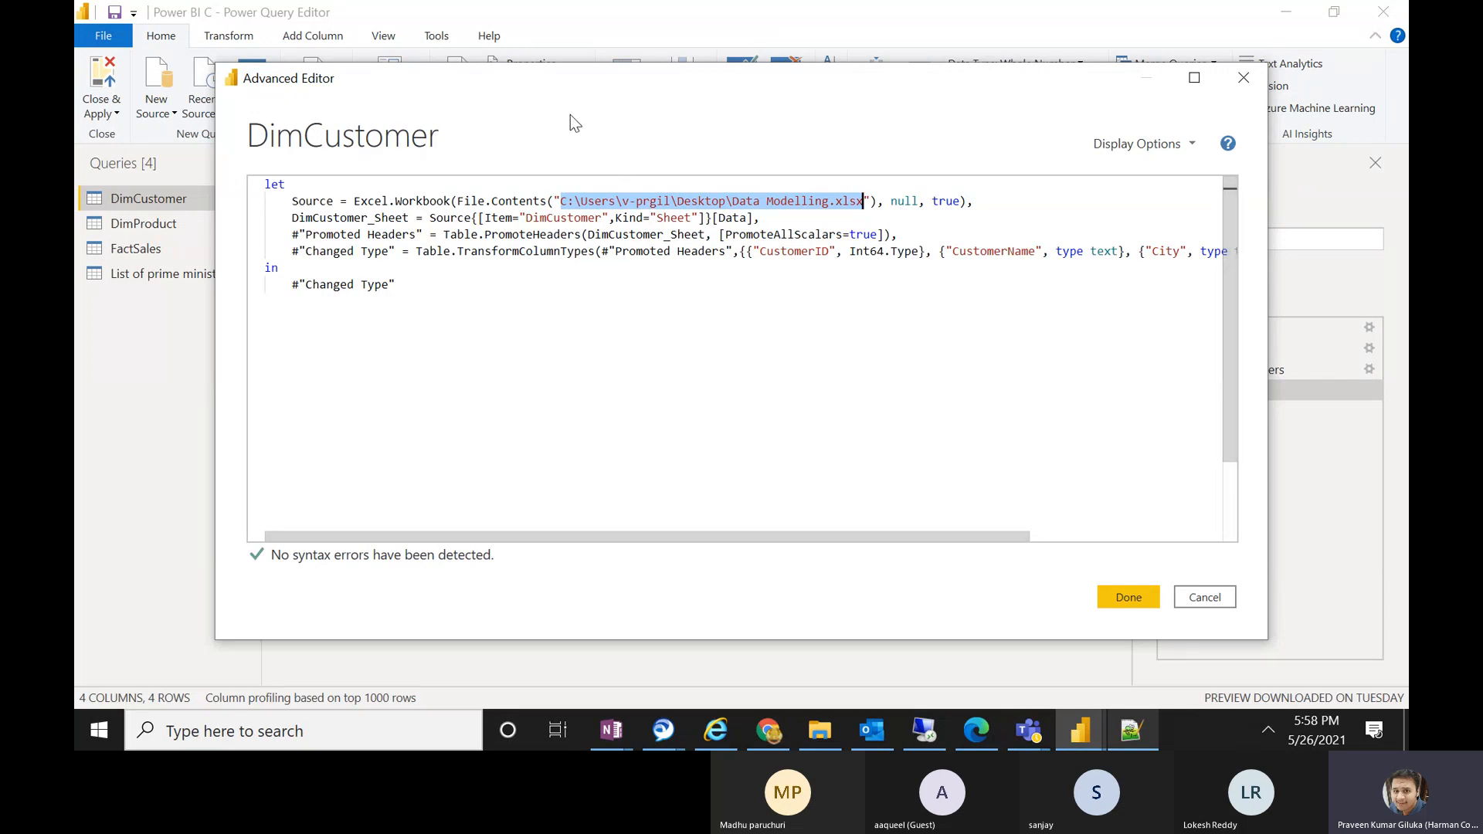
- Reposition the Advanced Editor window, select the whole DimCustomer code and close the editor
{"action": "left_click", "coordinate": [554, 100]}
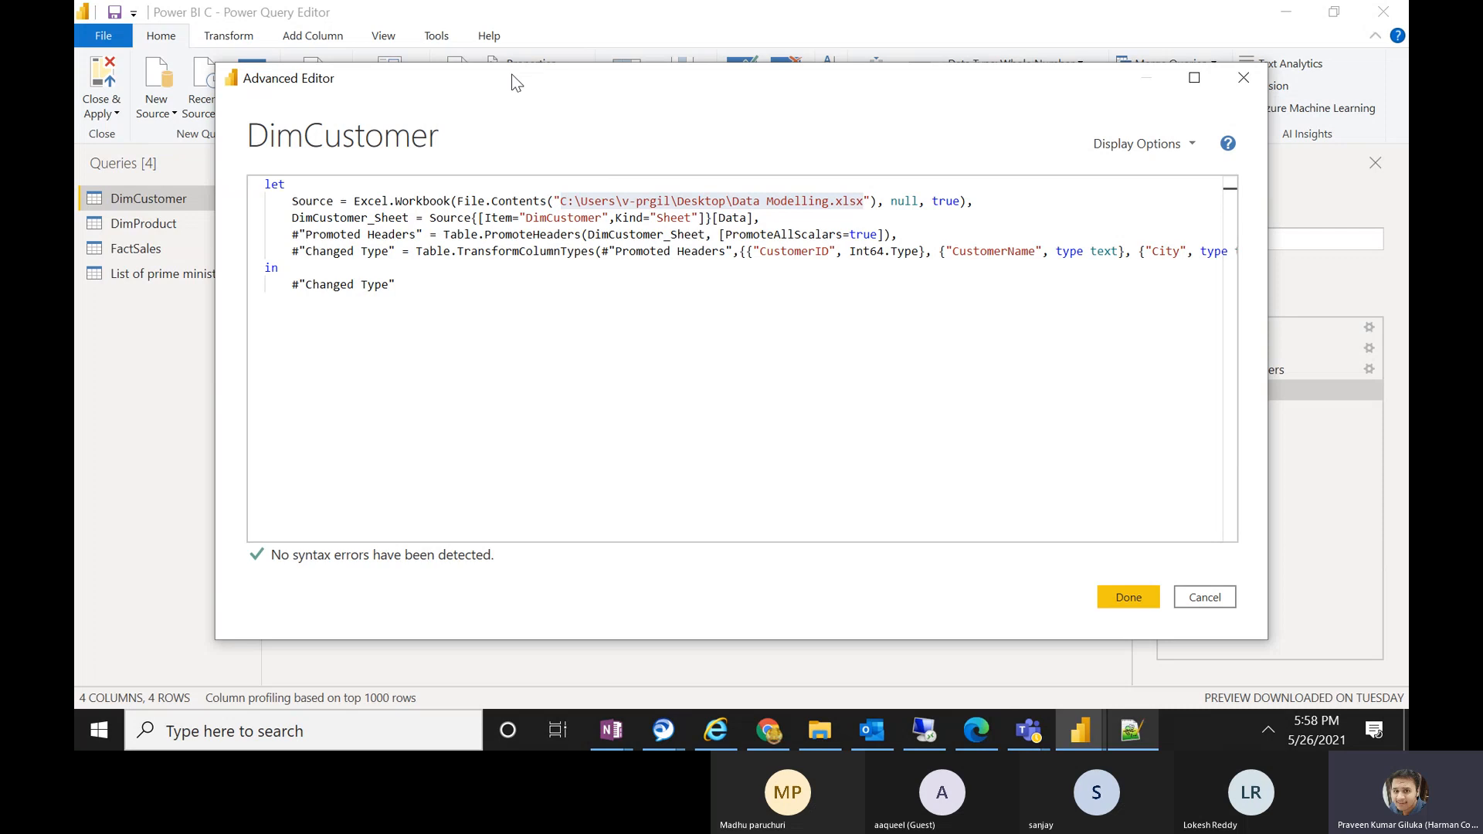
{"action": "left_click_drag", "start_coordinate": [516, 83], "coordinate": [505, 175]}
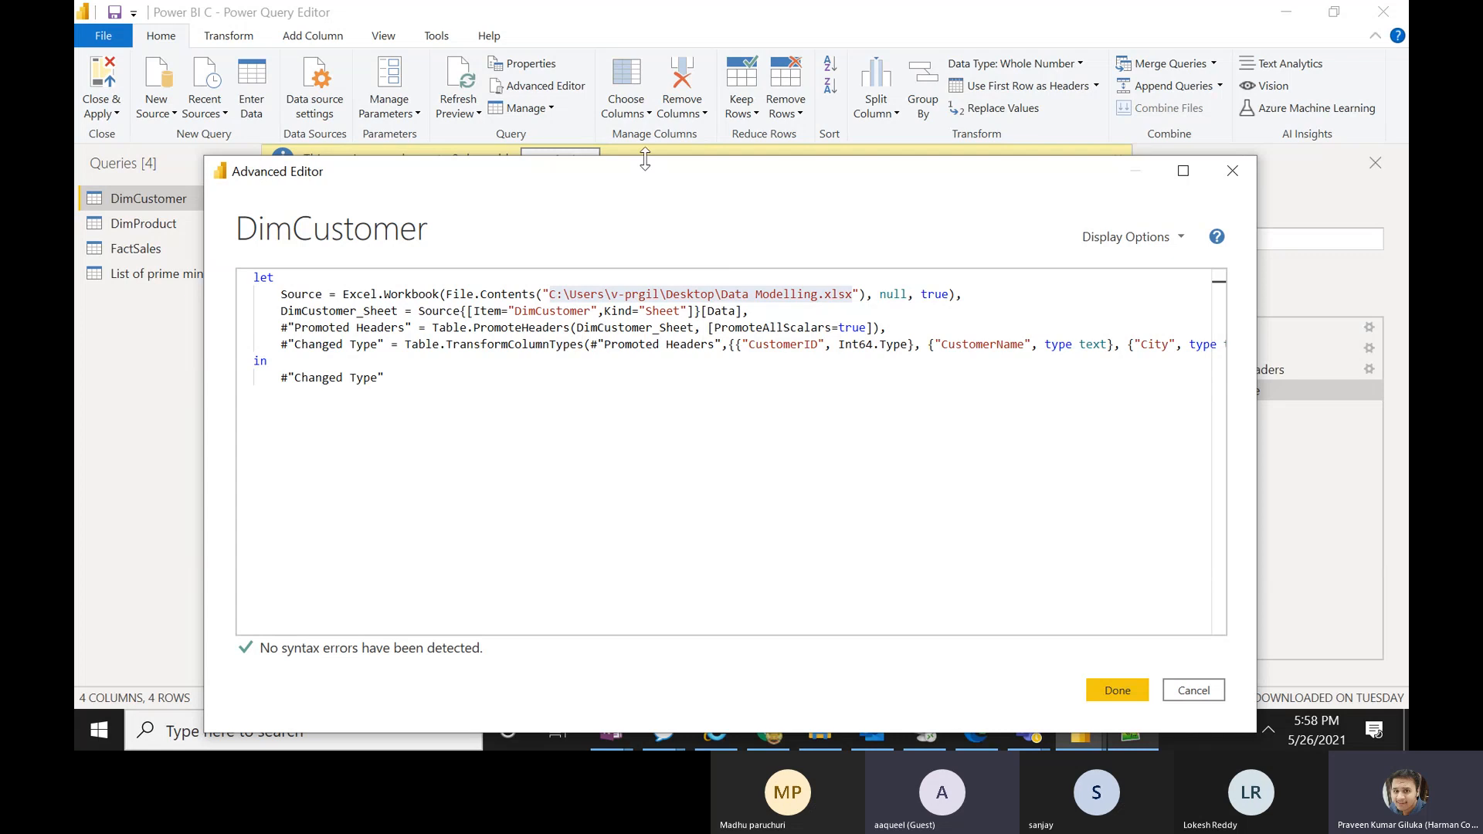
{"action": "left_click_drag", "start_coordinate": [645, 158], "coordinate": [406, 328]}
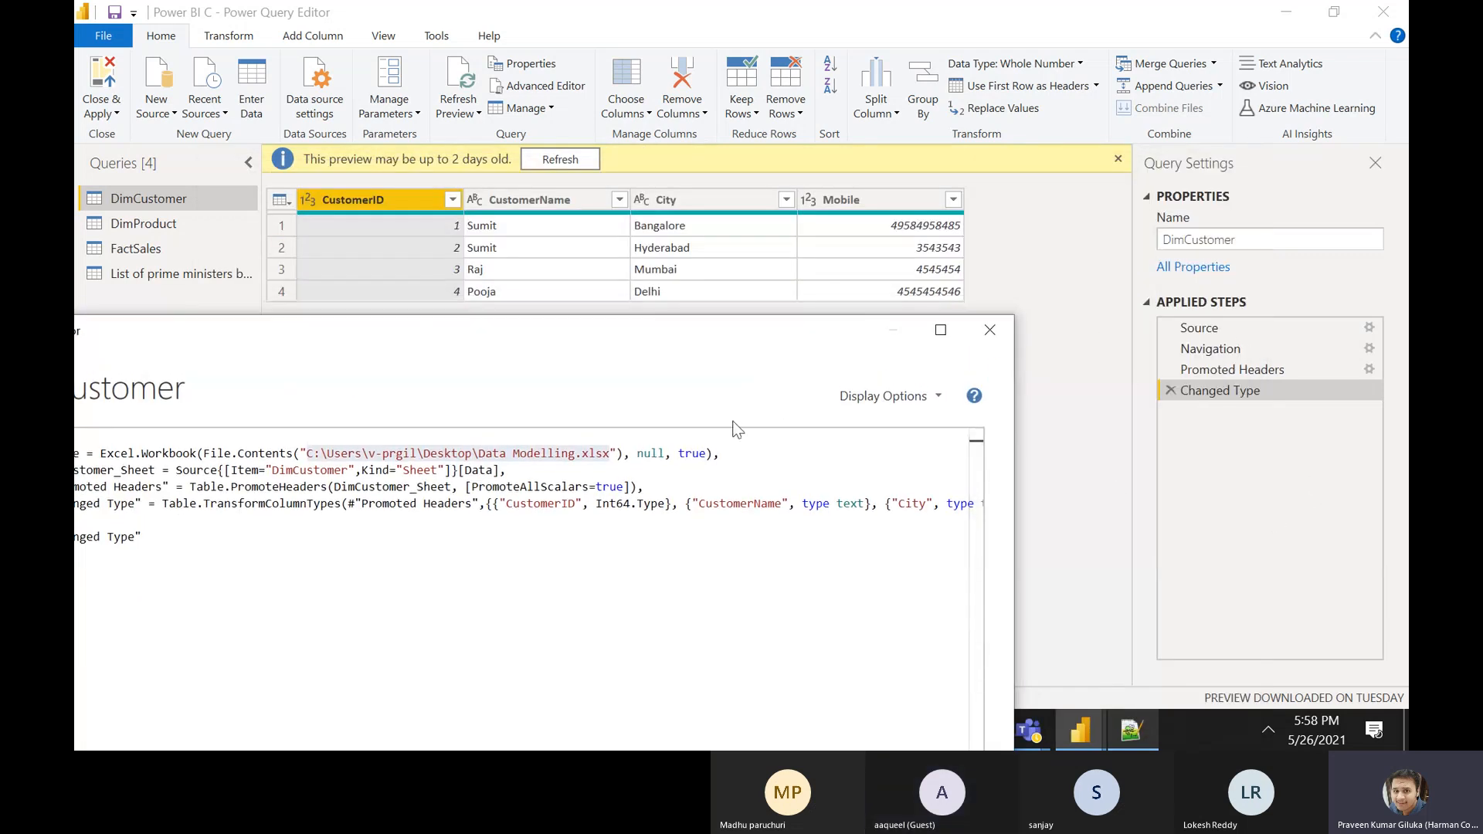
{"action": "left_click_drag", "start_coordinate": [632, 326], "coordinate": [961, 159]}
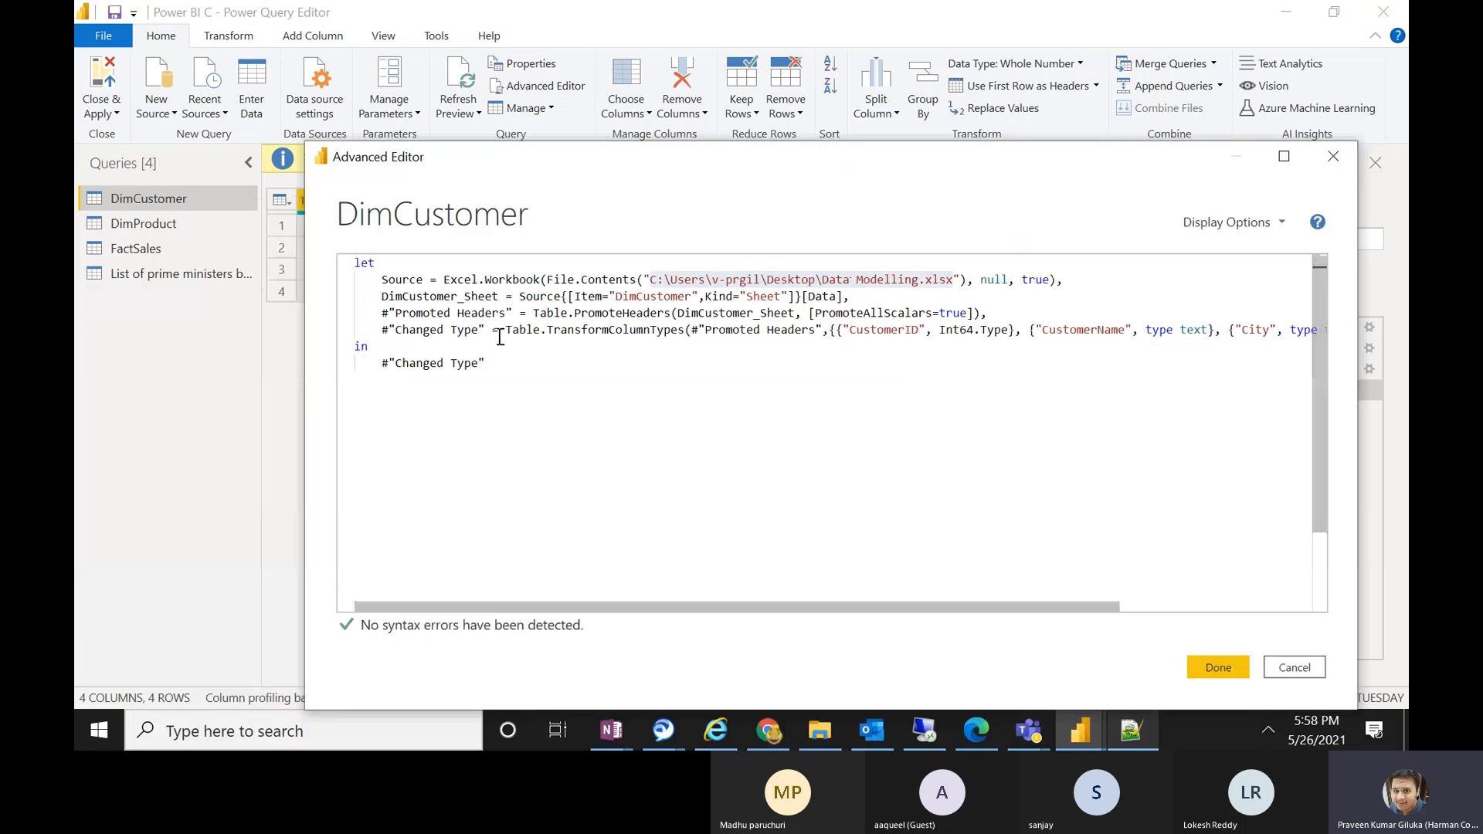
{"action": "key", "text": "ctrl+a"}
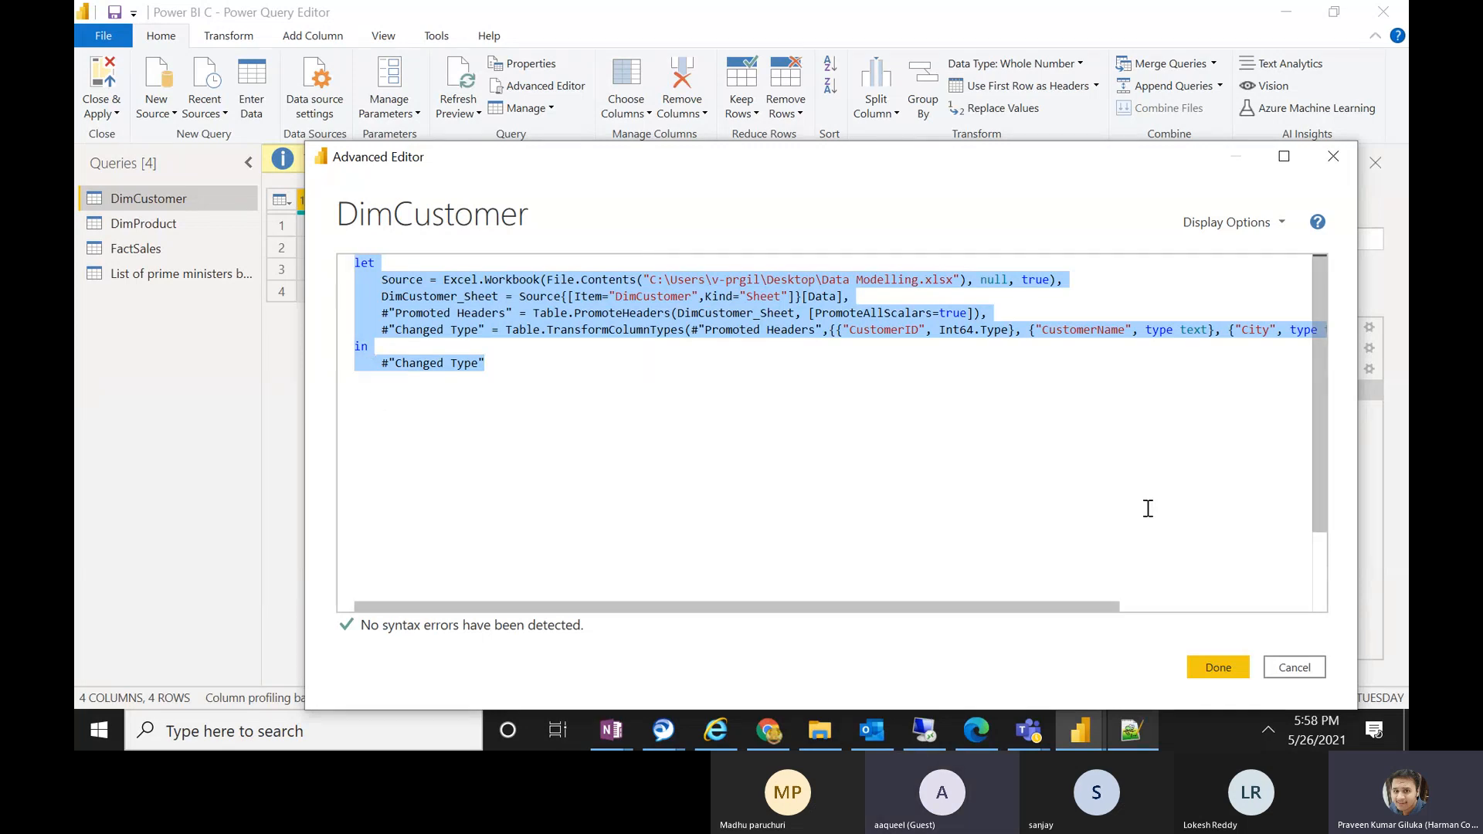
{"action": "left_click", "coordinate": [1228, 666]}
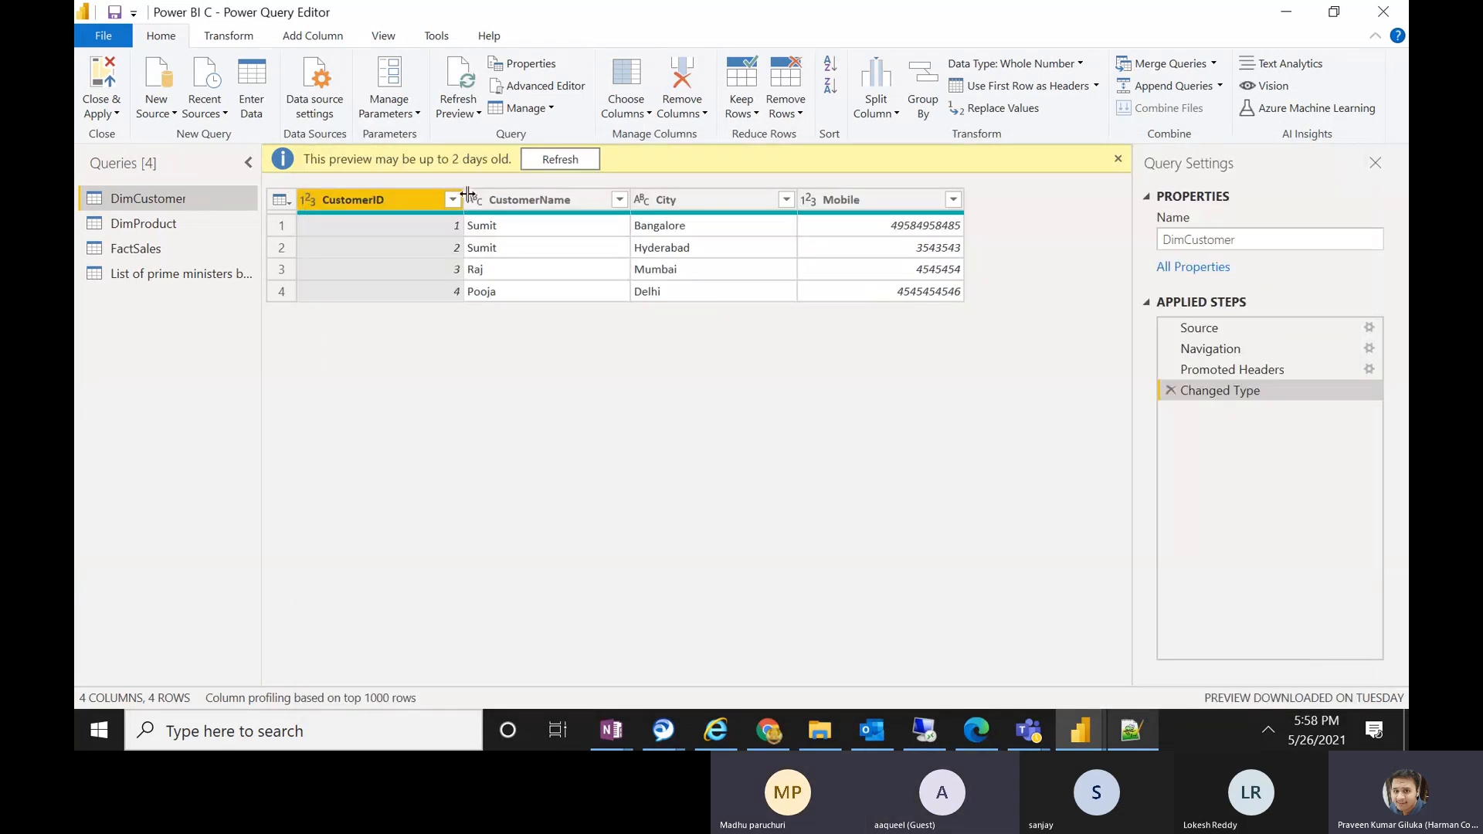
- Open the prime ministers query in the Advanced Editor and highlight its code lines from Source through Changed Type2
{"action": "left_click", "coordinate": [147, 277]}
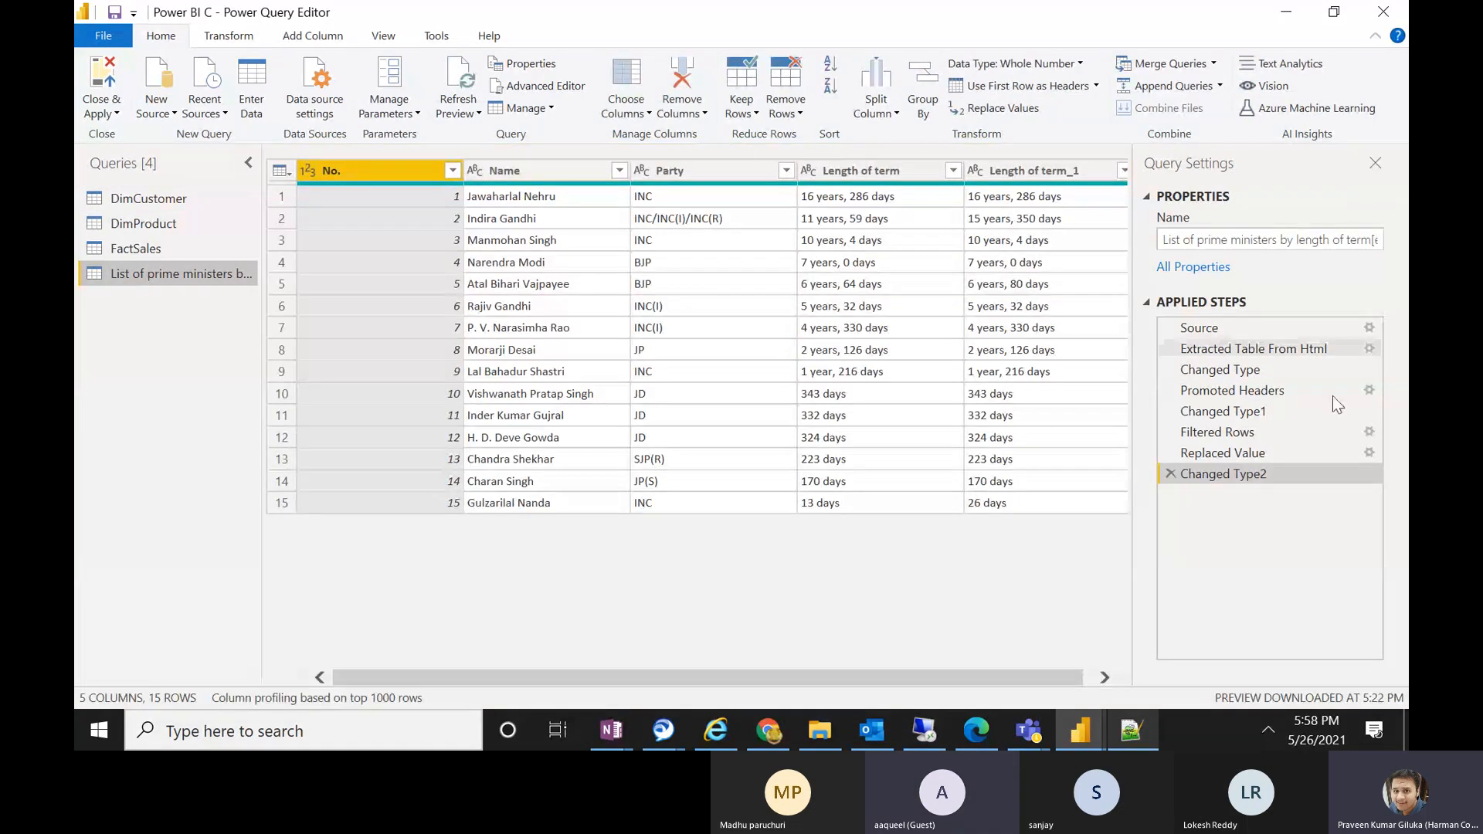
{"action": "left_click", "coordinate": [558, 90]}
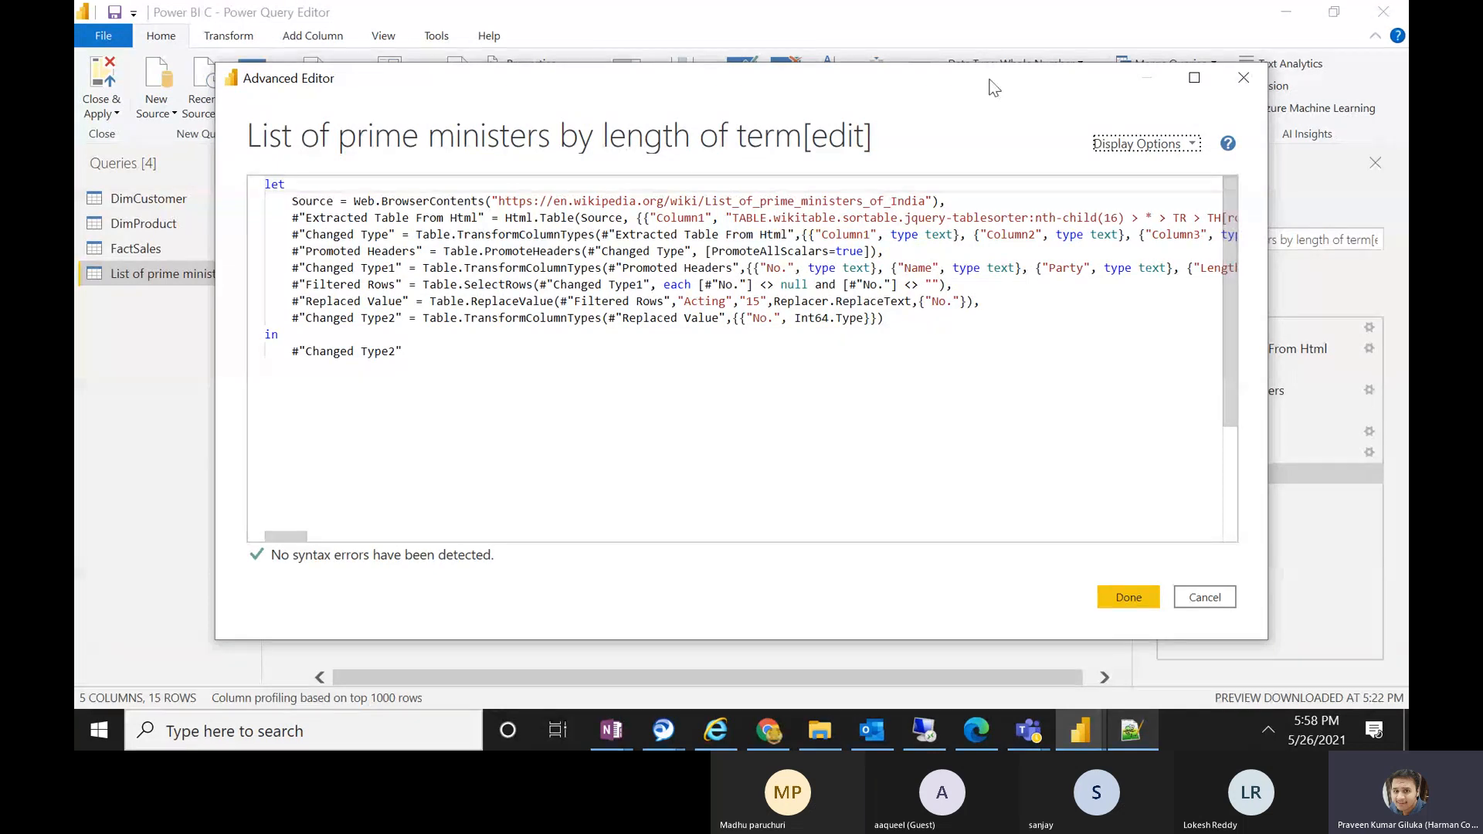
{"action": "left_click_drag", "start_coordinate": [987, 79], "coordinate": [793, 82]}
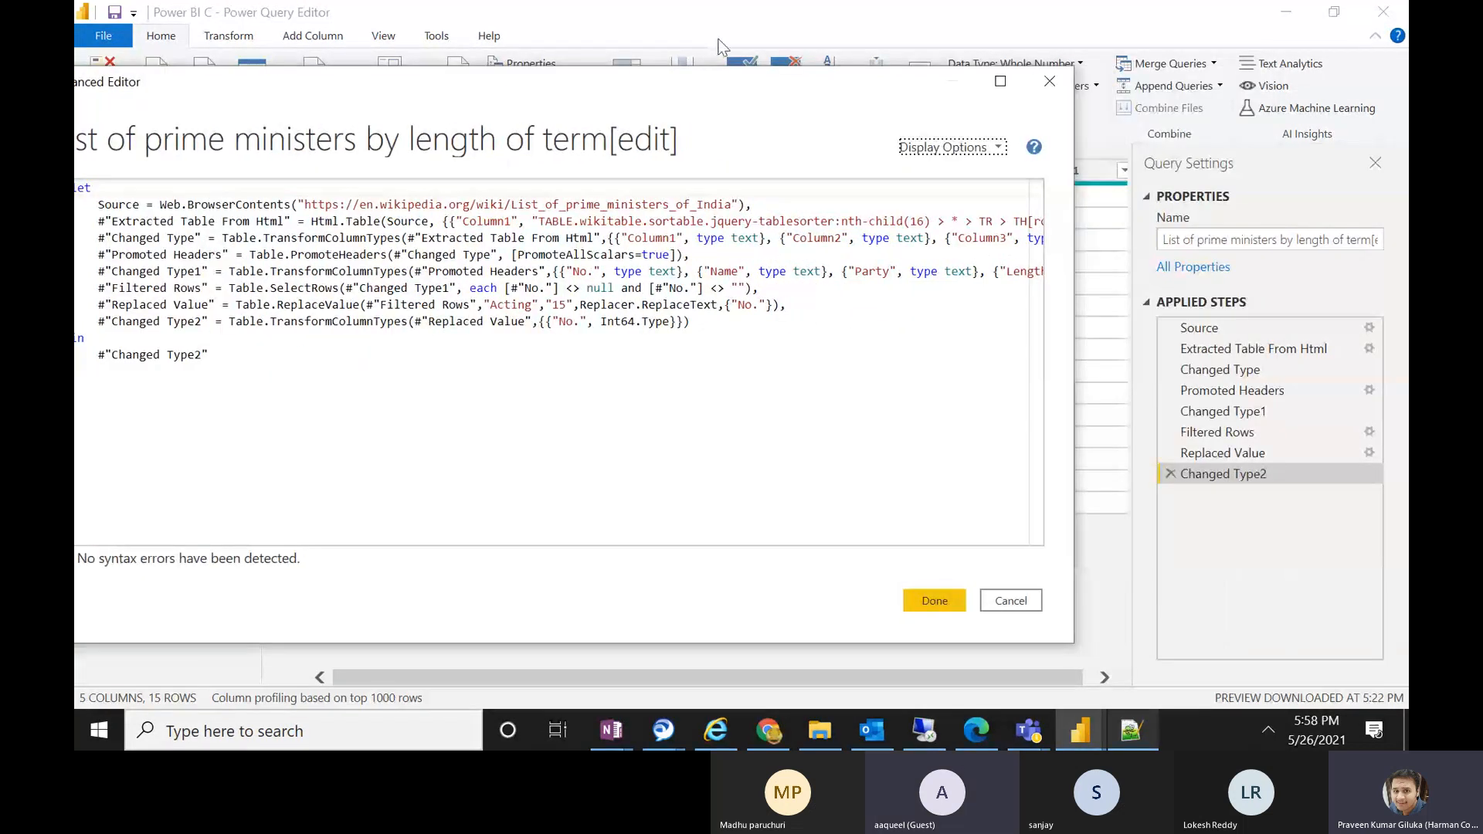
{"action": "left_click_drag", "start_coordinate": [608, 72], "coordinate": [821, 88]}
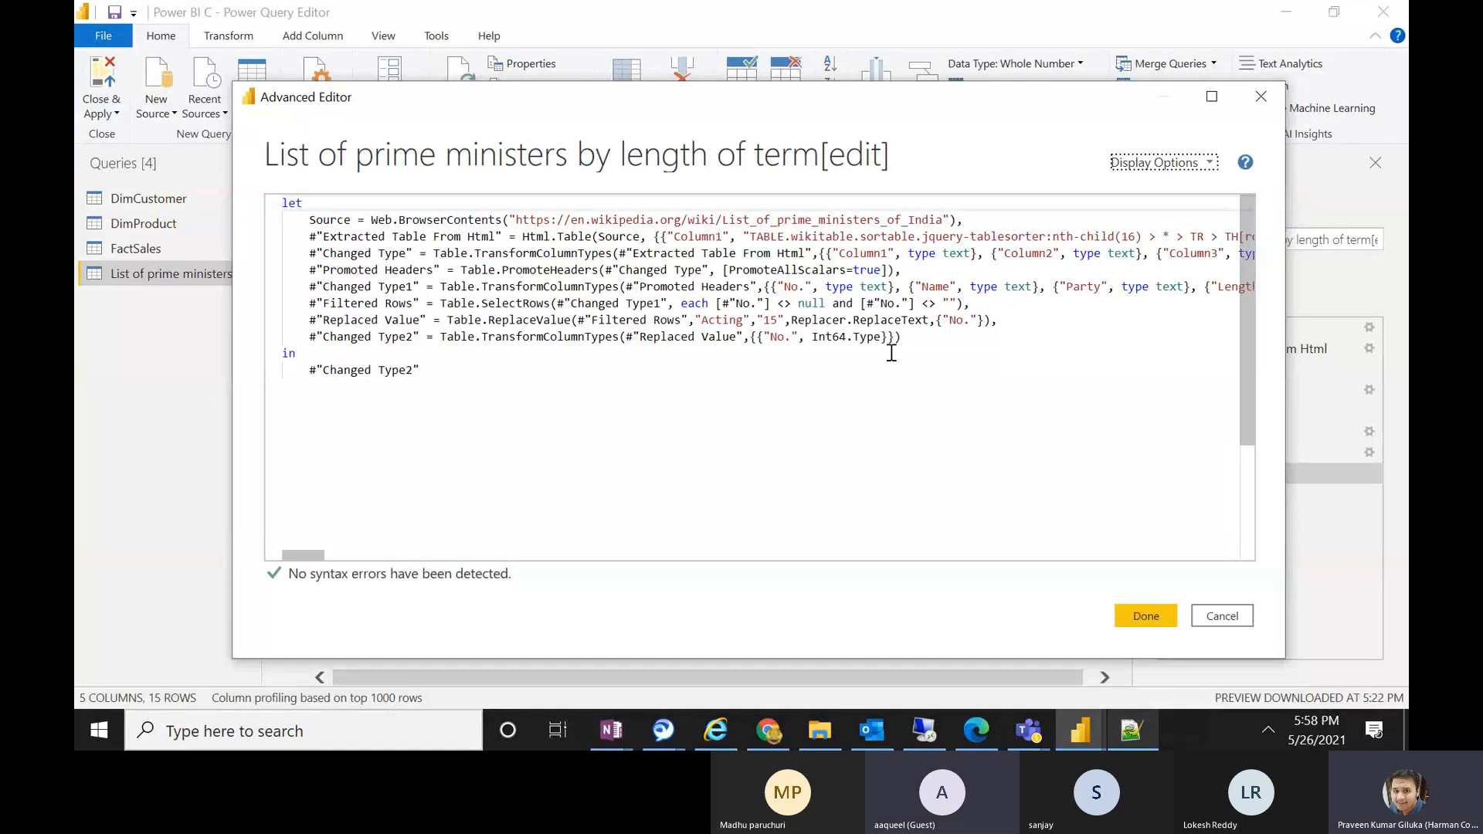
{"action": "left_click_drag", "start_coordinate": [309, 219], "coordinate": [1070, 335]}
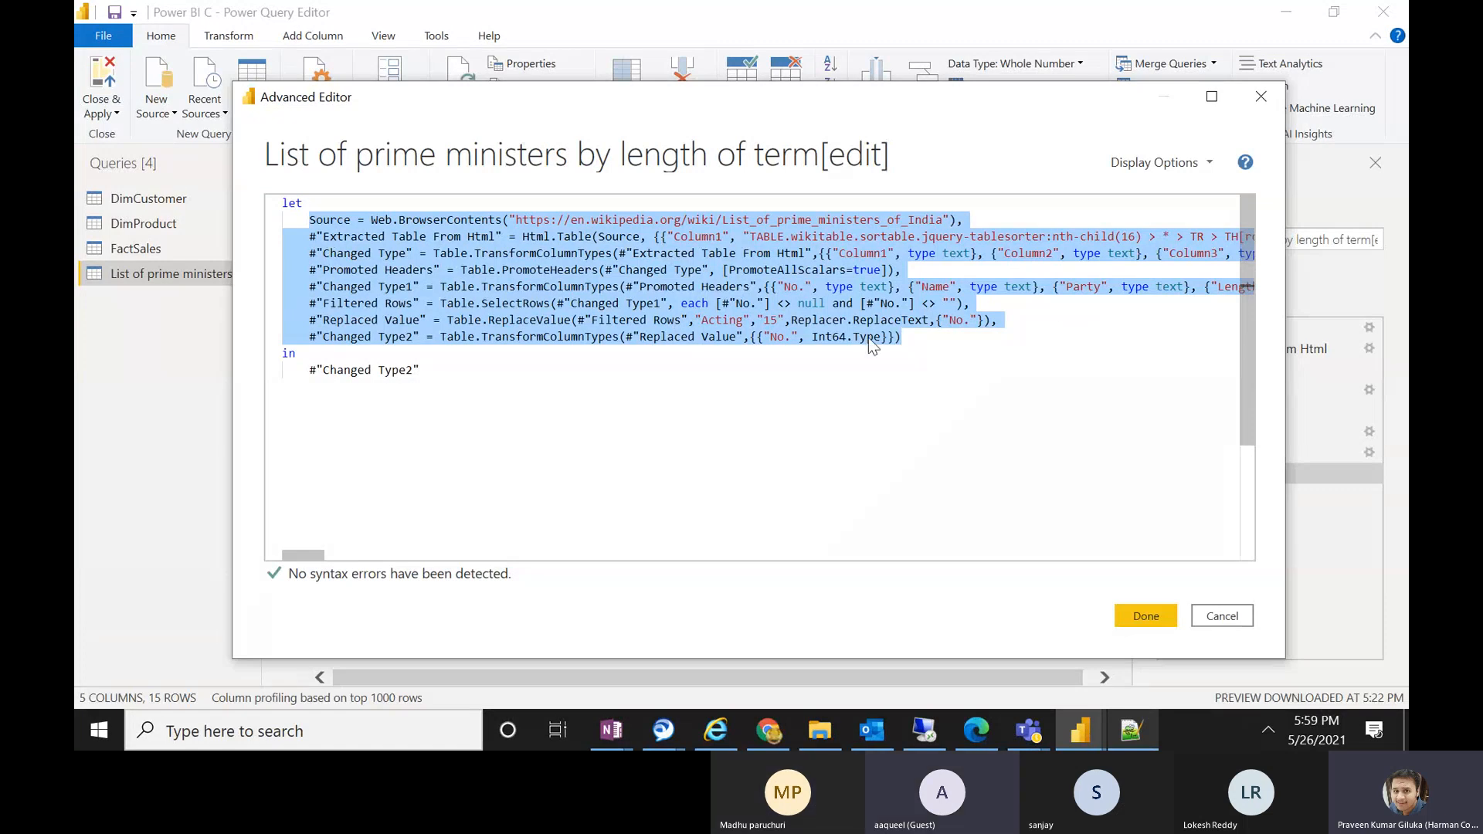
{"action": "left_click", "coordinate": [937, 400]}
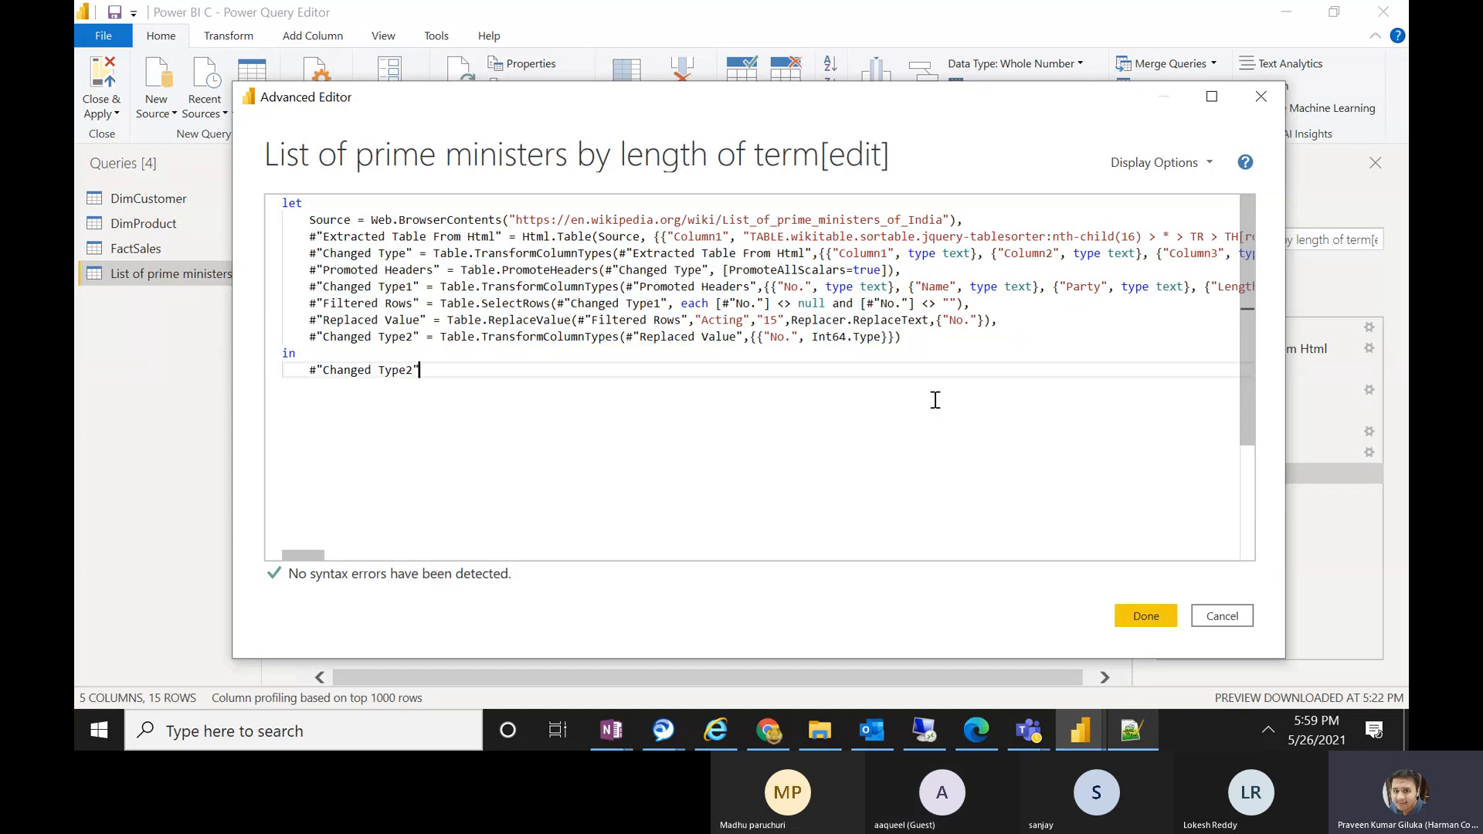
- Highlight the Wikipedia URL in the Source line of the prime ministers code and close the Advanced Editor
{"action": "left_click_drag", "start_coordinate": [516, 219], "coordinate": [928, 224]}
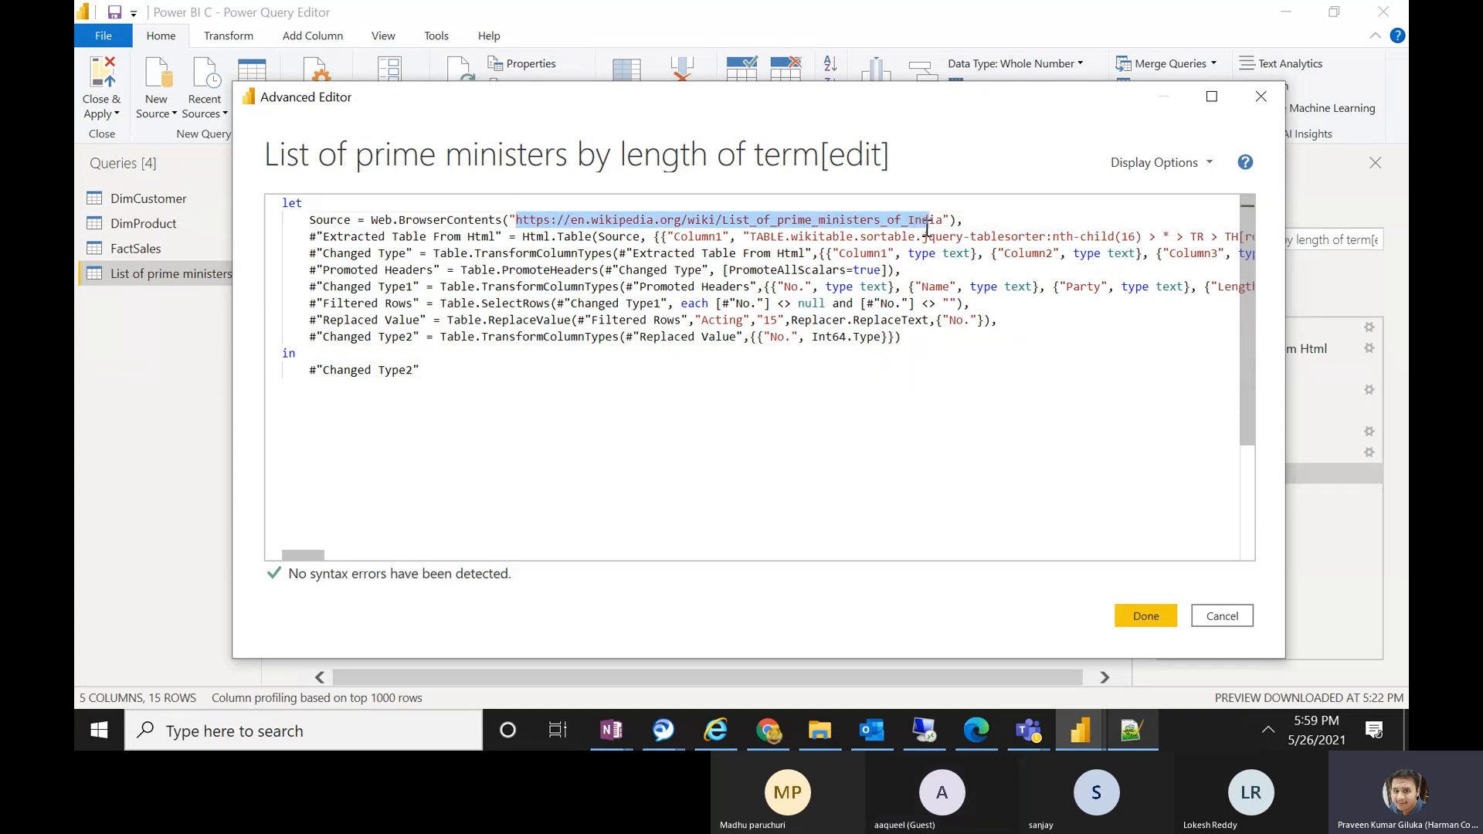
{"action": "key", "text": "shift+Right"}
{"action": "key", "text": "shift+Right"}
{"action": "left_click_drag", "start_coordinate": [600, 107], "coordinate": [576, 156]}
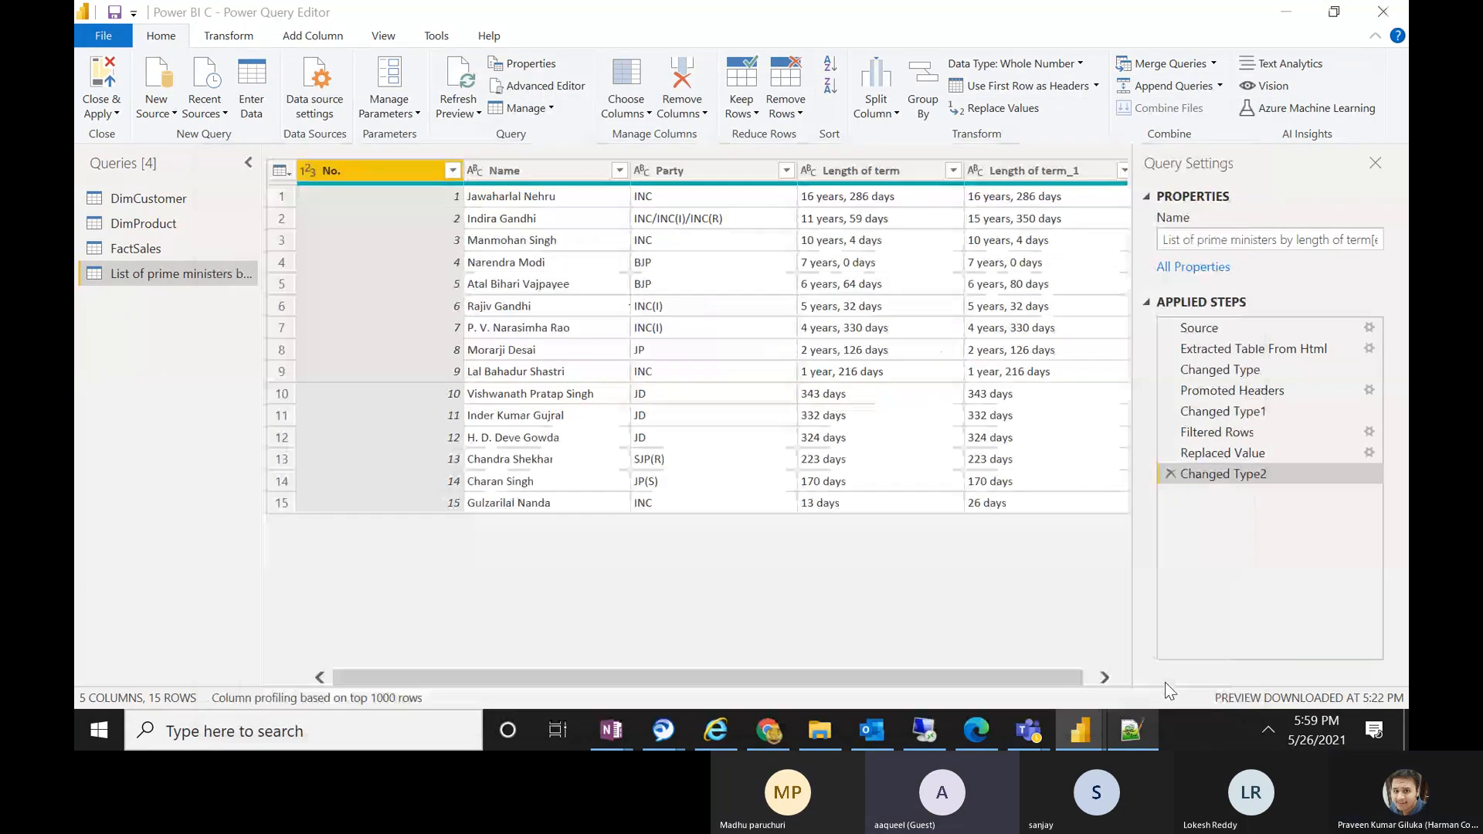
{"action": "left_click", "coordinate": [1165, 683]}
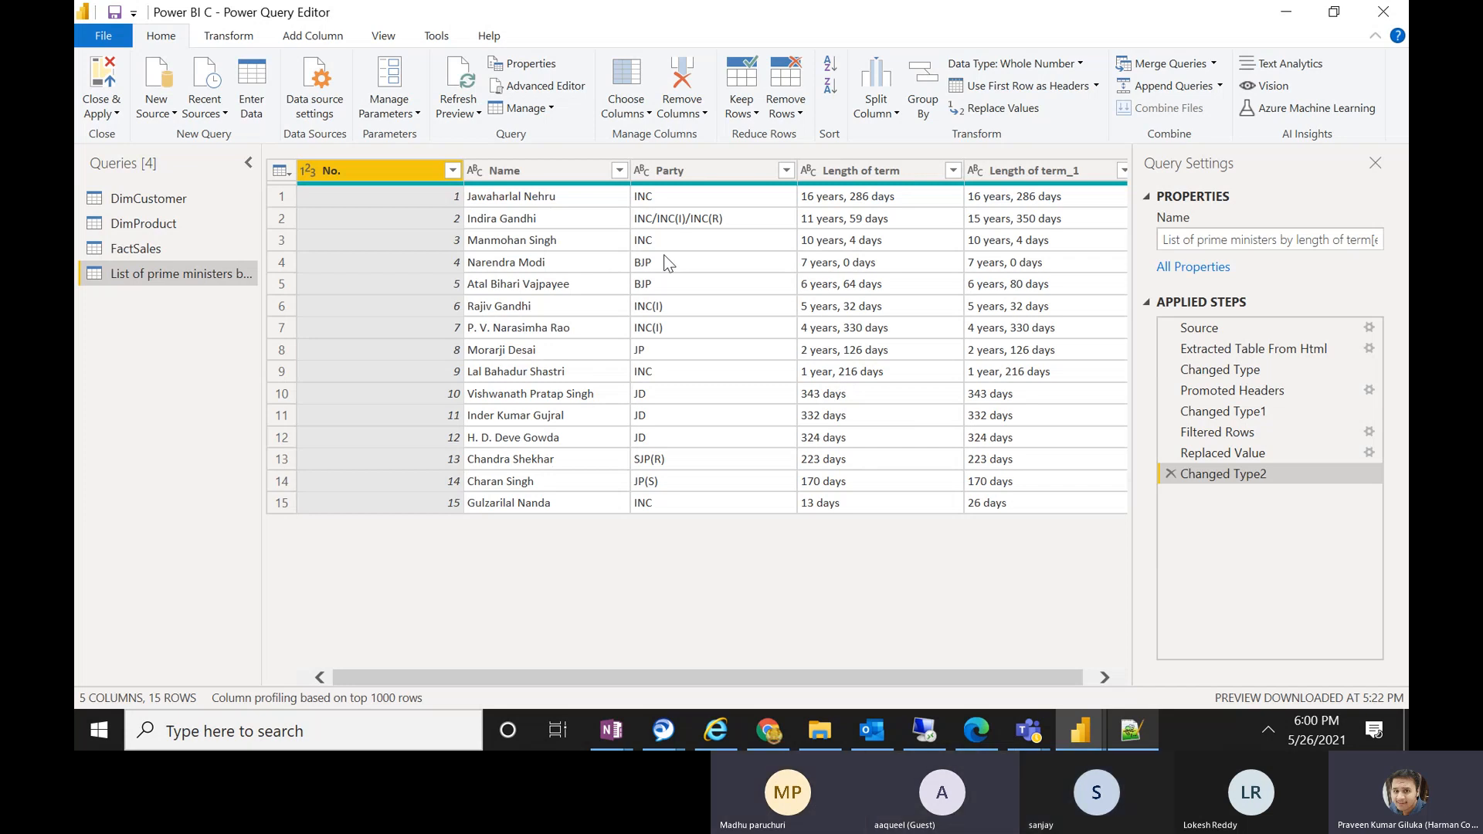
- Close the Power Query Editor and apply the query changes to the report
{"action": "left_click", "coordinate": [108, 75]}
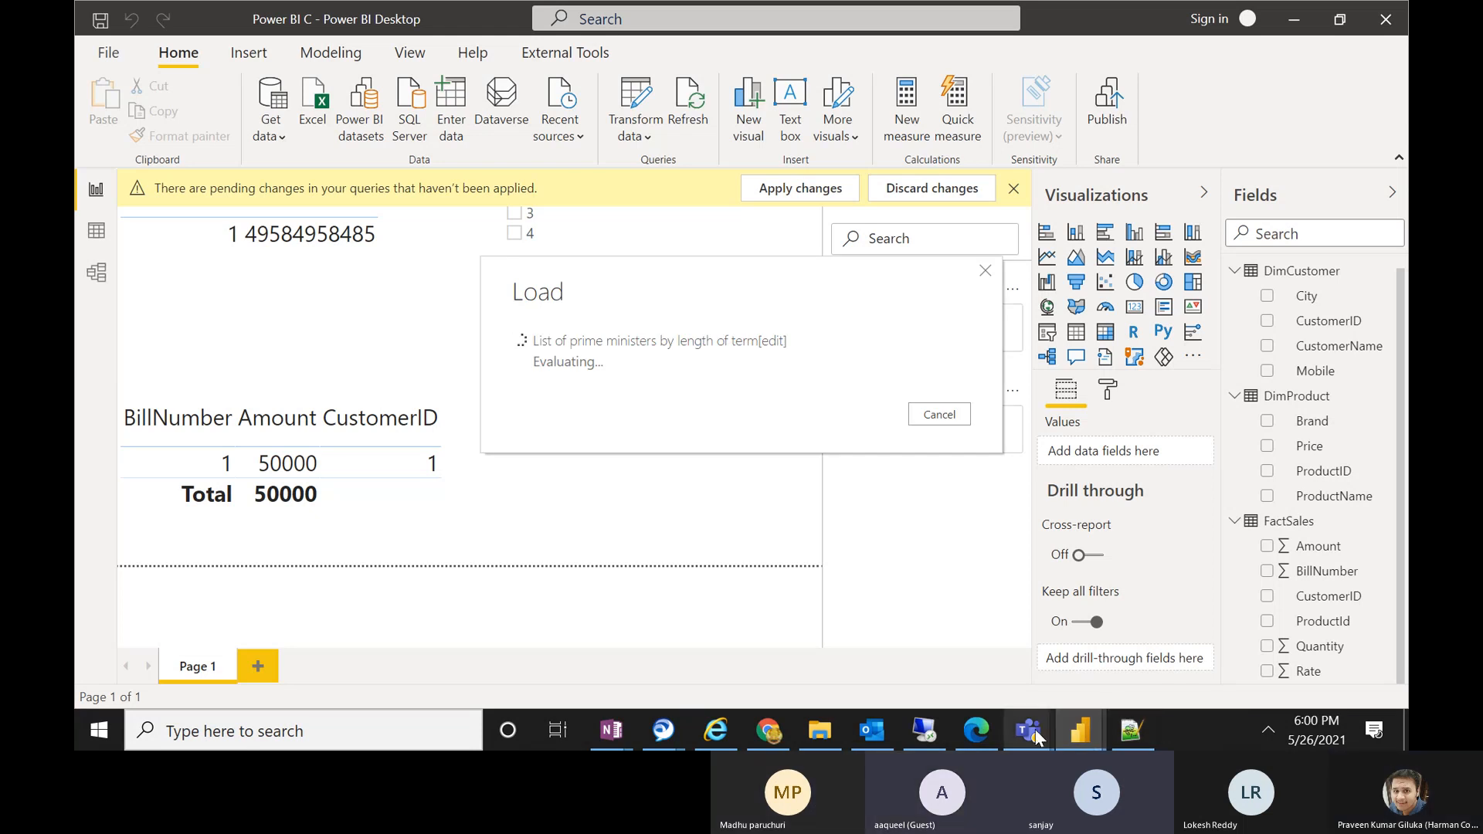
- Switch to the Power BI Session 4 meeting in Microsoft Teams and open its list of further meeting actions
{"action": "mouse_move", "coordinate": [1029, 731]}
{"action": "left_click", "coordinate": [1041, 631]}
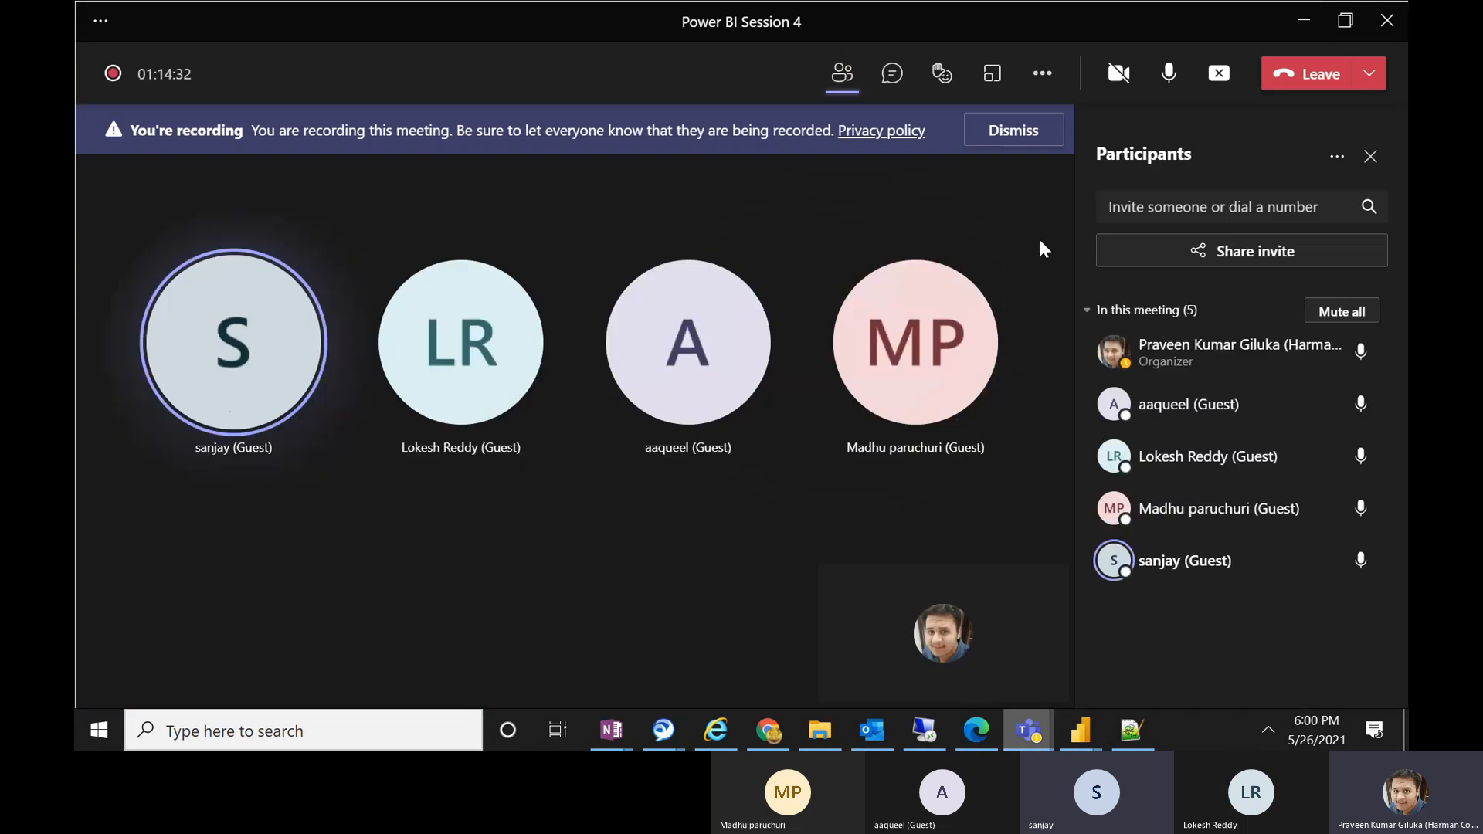
{"action": "left_click", "coordinate": [1056, 88]}
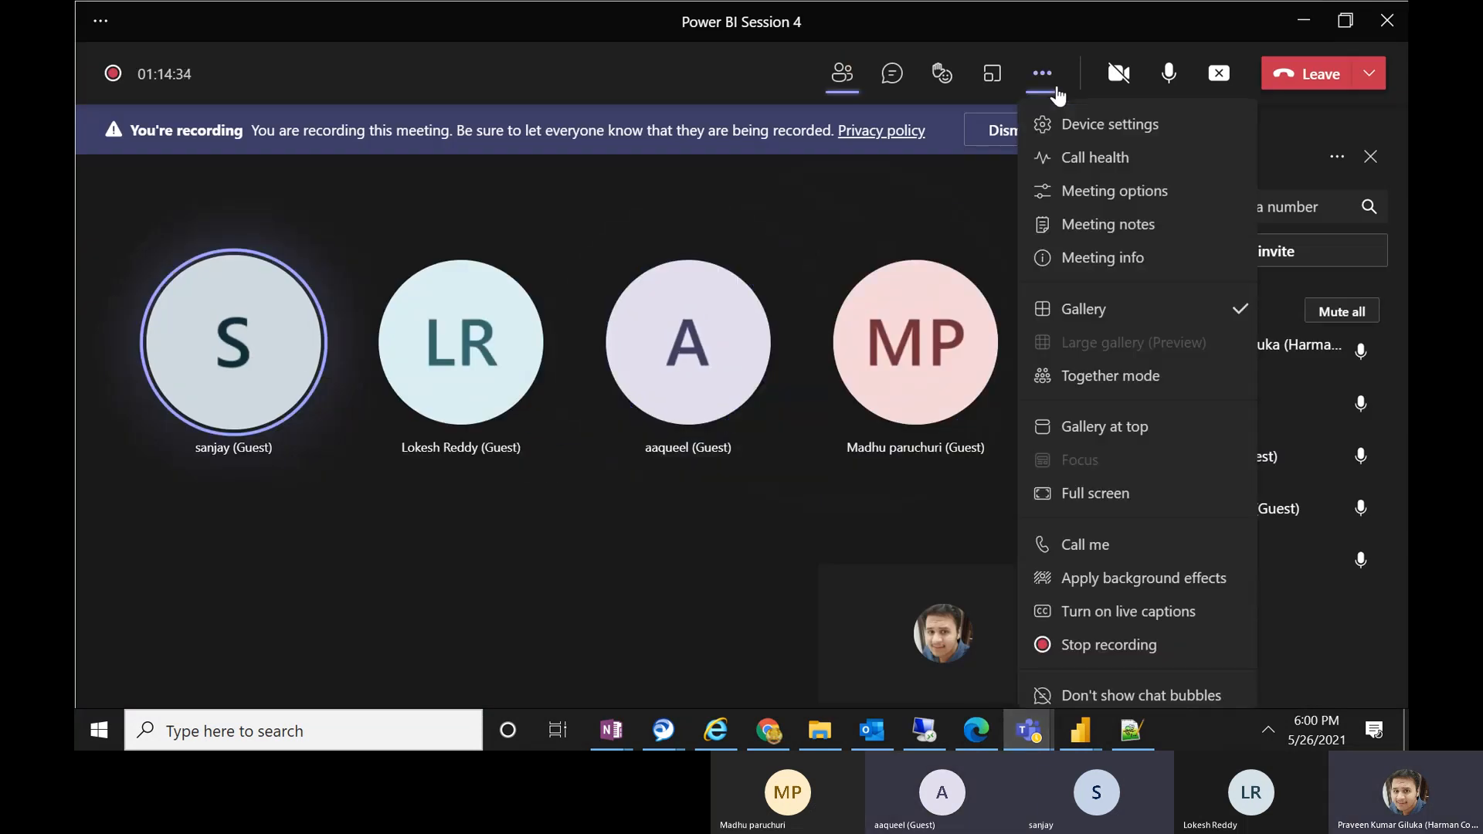